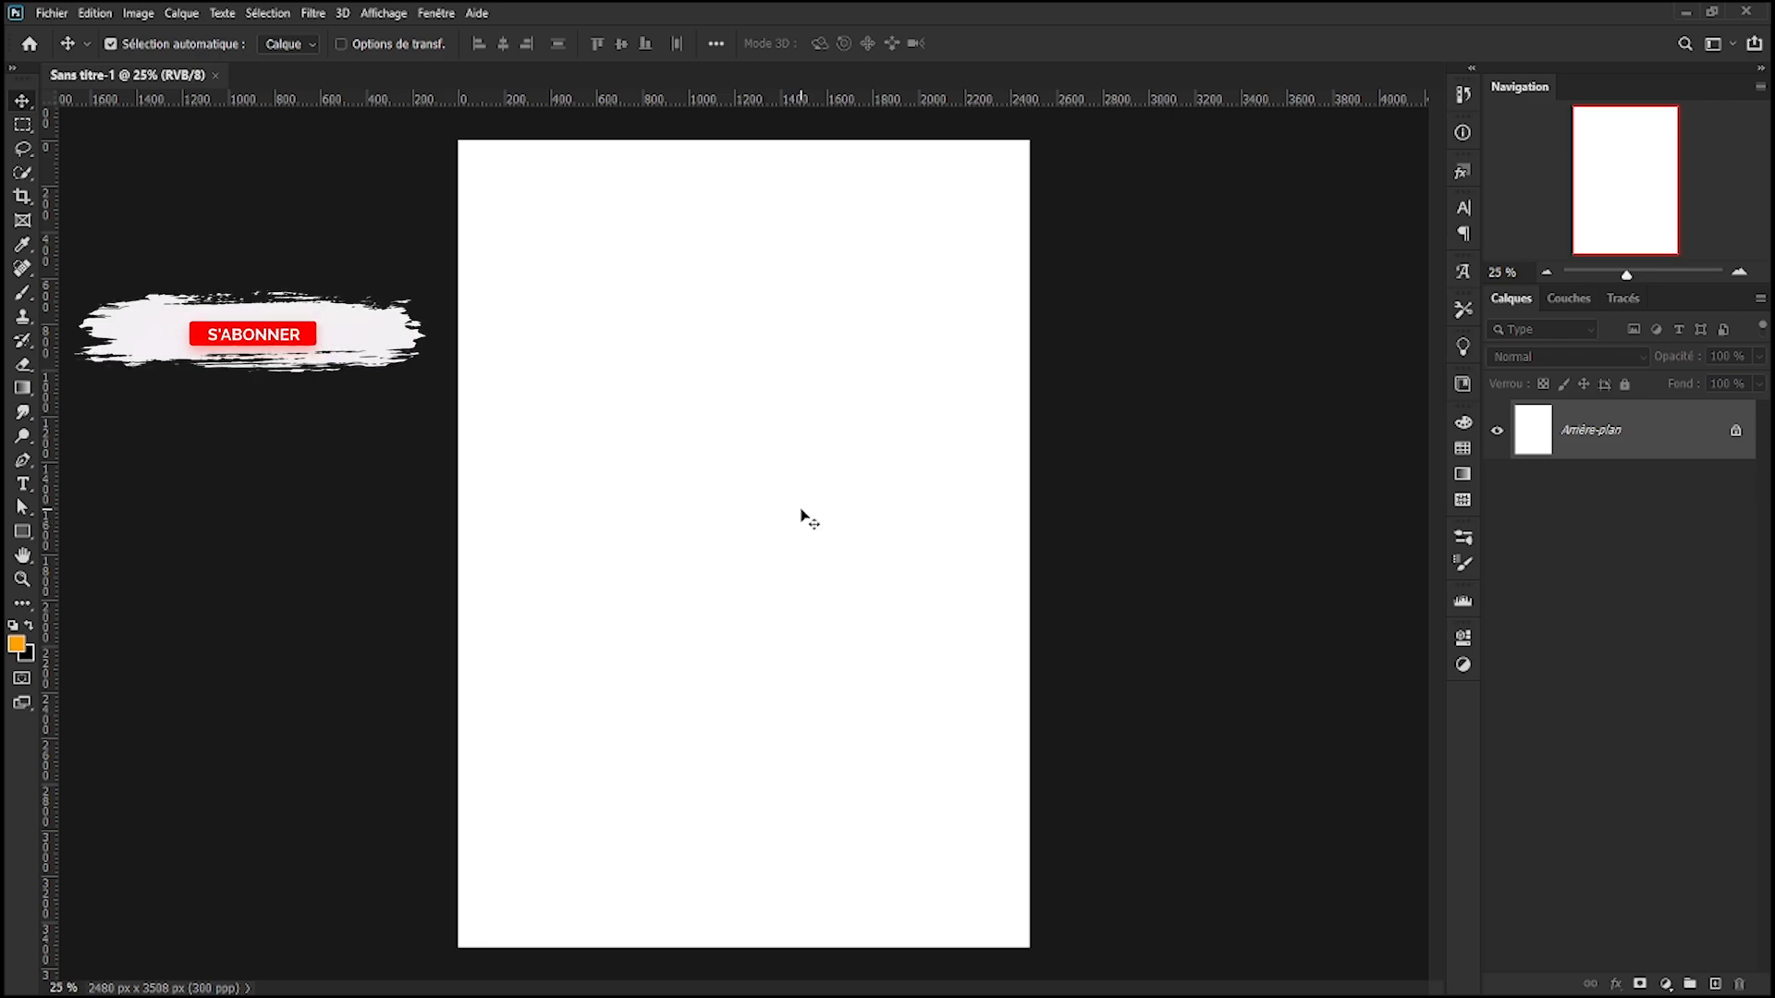
- Fill the background with black and place the photographer photo, scaled to cover the whole canvas
key("ctrl+BackSpace")
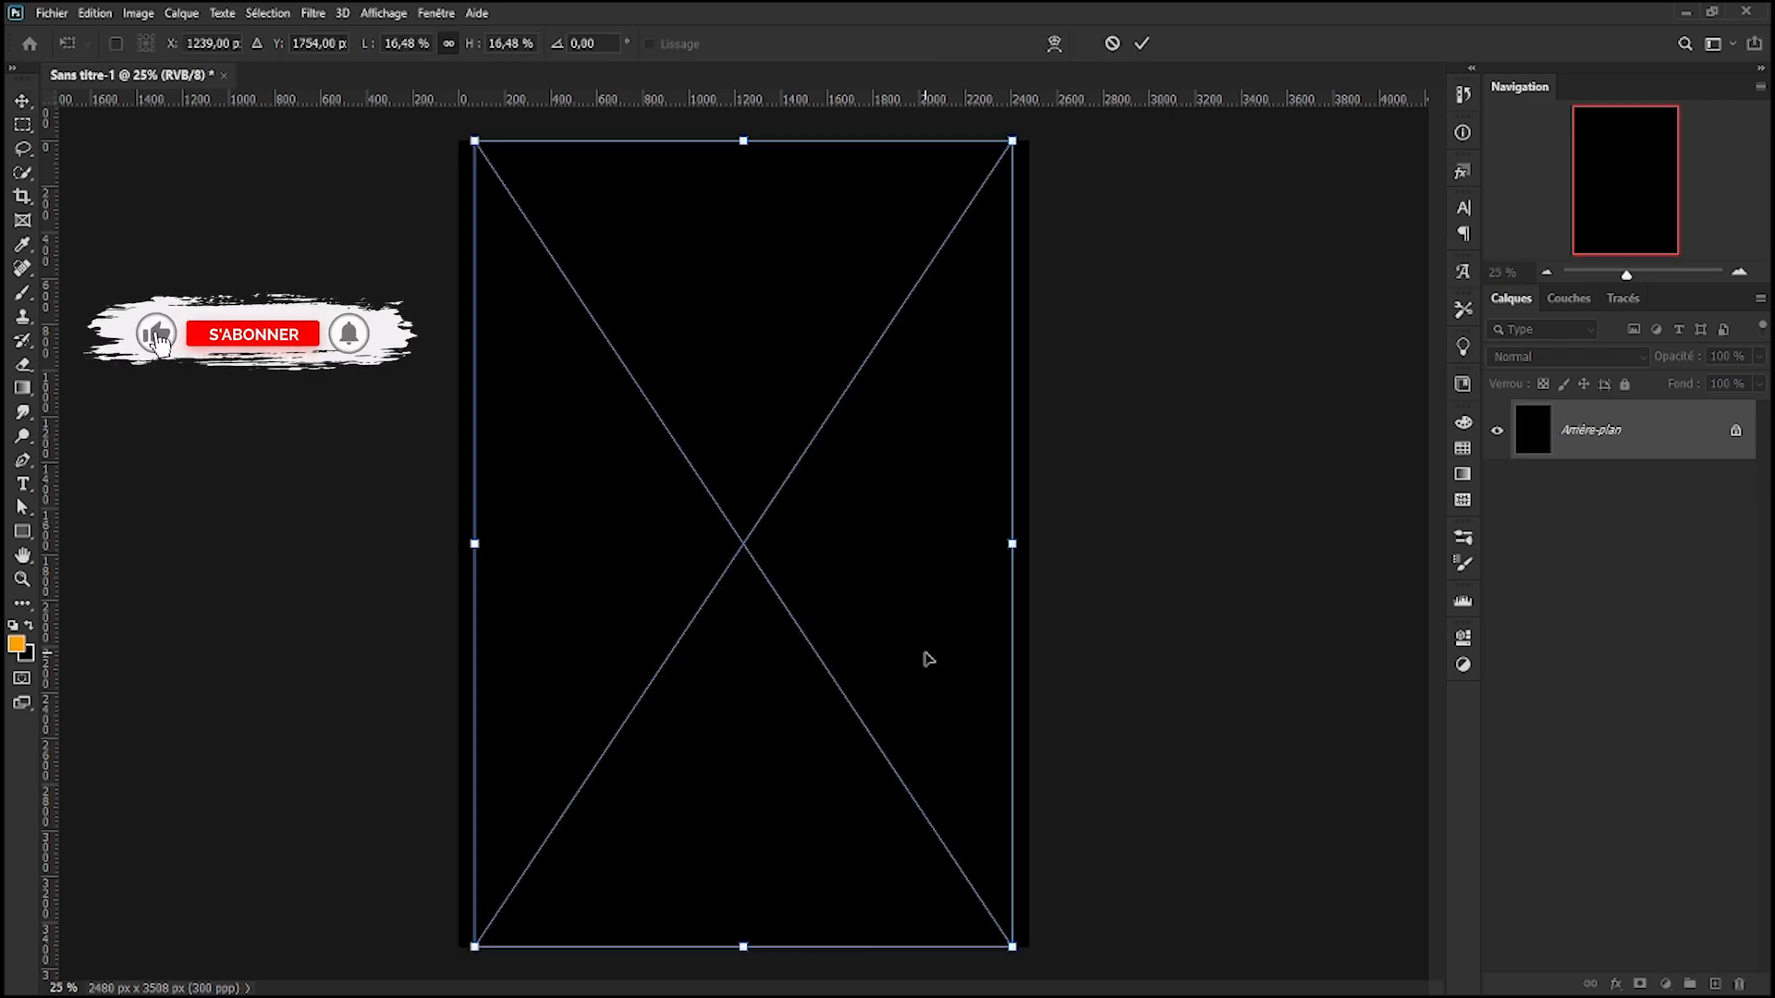
left_click_drag(1011, 140, 1028, 113)
left_click_drag(476, 946, 455, 976)
key("Return")
- Set the placed photo's blend mode to Superposition at 16% opacity and lock its layer
left_click(1568, 356)
left_click(1534, 530)
left_click_drag(1685, 358, 1613, 359)
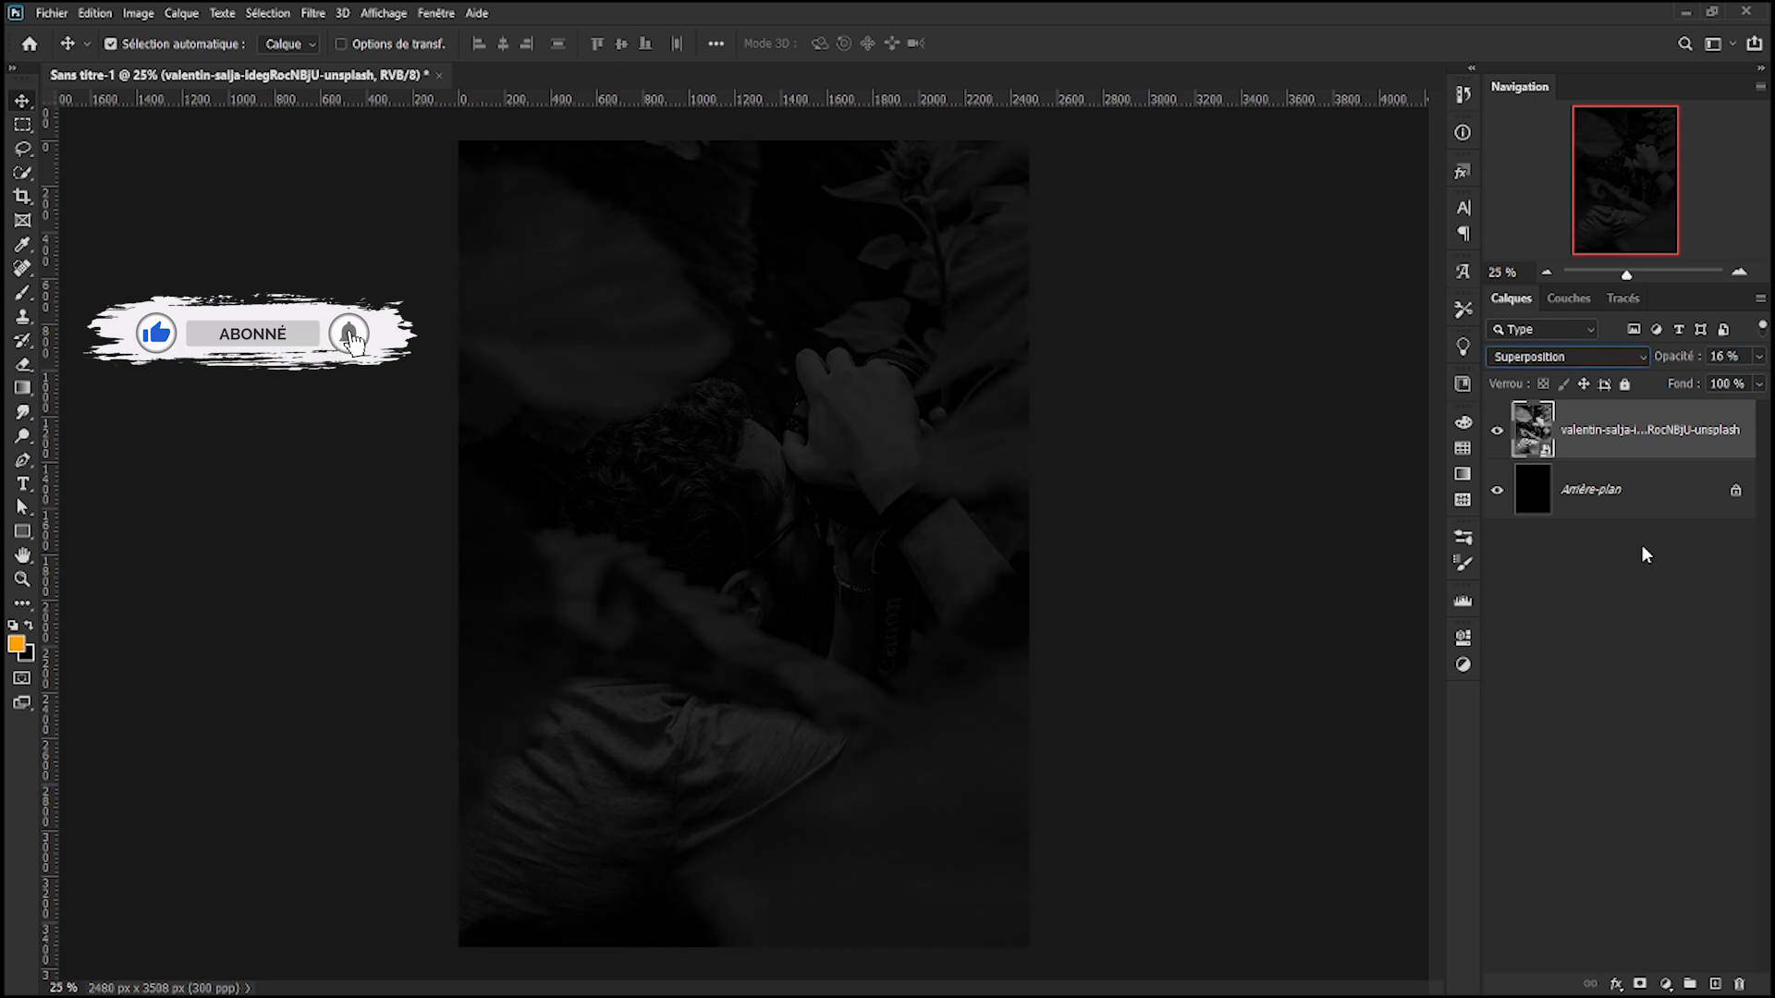
left_click(1625, 385)
- Create a group named "back", move the photo and the unlocked background into it, and color-label the group red
key("ctrl+g")
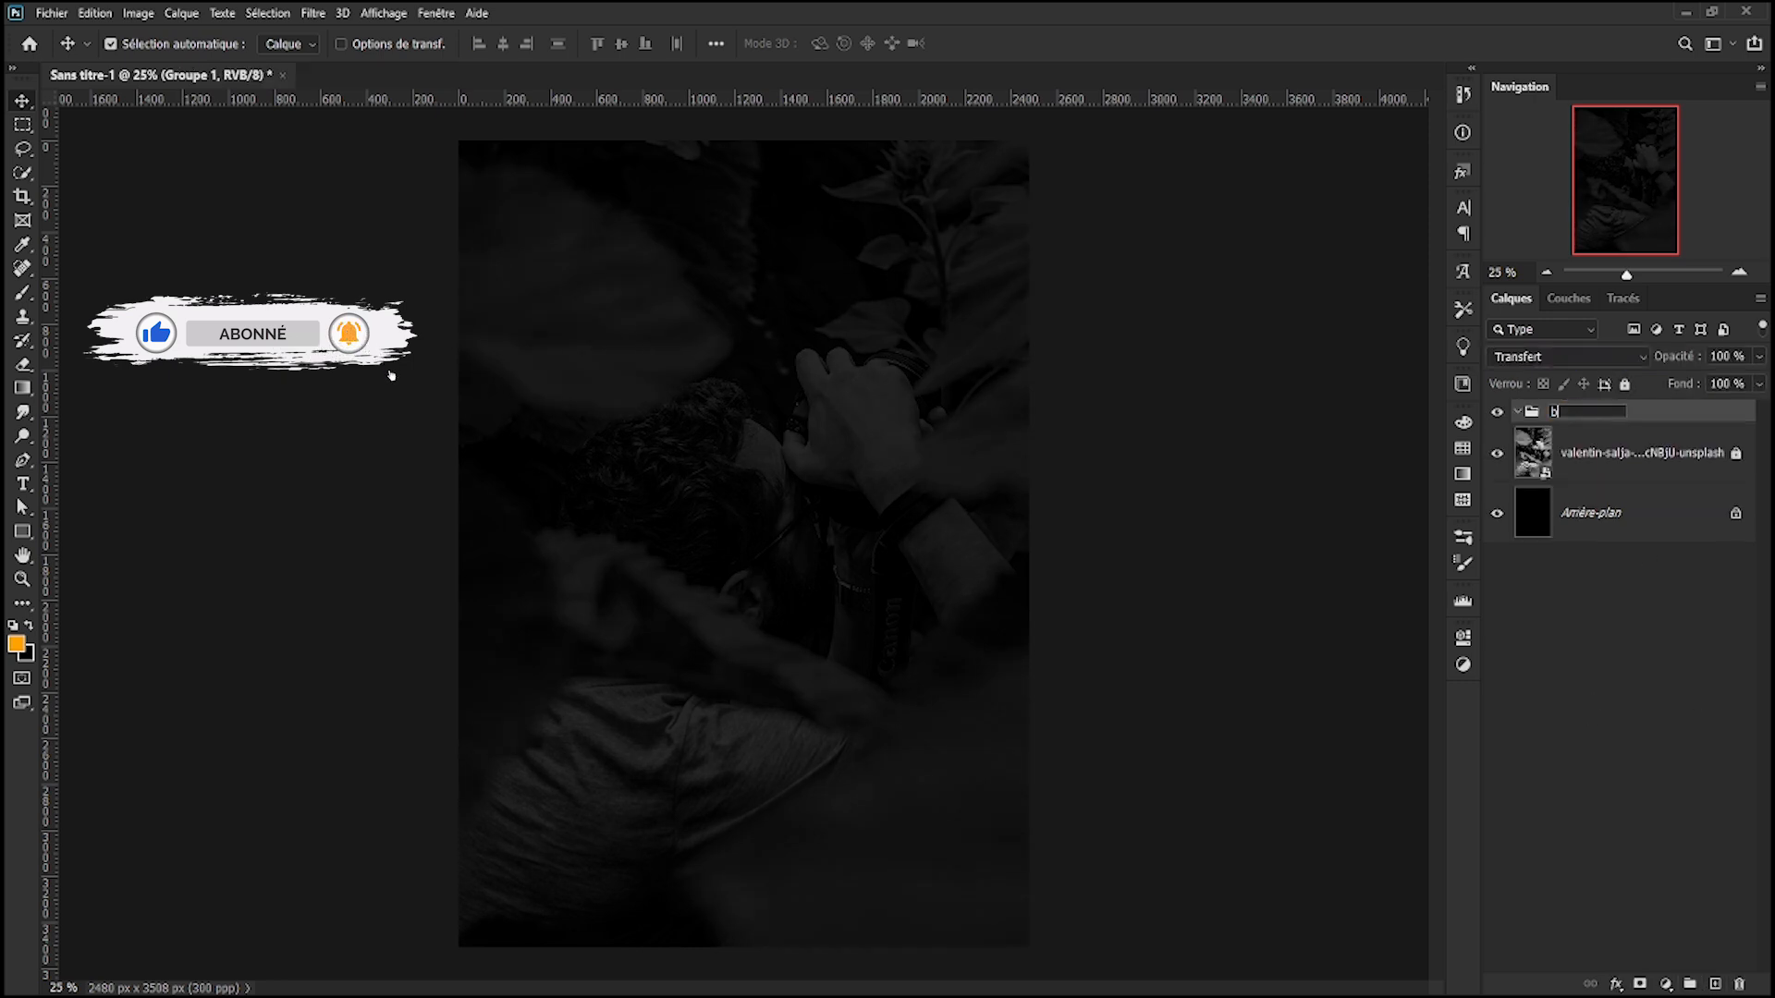
left_click_drag(1569, 451, 1562, 418)
left_click(1736, 514)
left_click_drag(1687, 512, 1659, 473)
left_click(1516, 413)
right_click(1594, 435)
left_click(1359, 893)
left_click(1519, 414)
- Set the photo layer in the back group to 15% opacity with the Superposition blend mode
left_click(1626, 452)
left_click(1683, 359)
left_click(1638, 358)
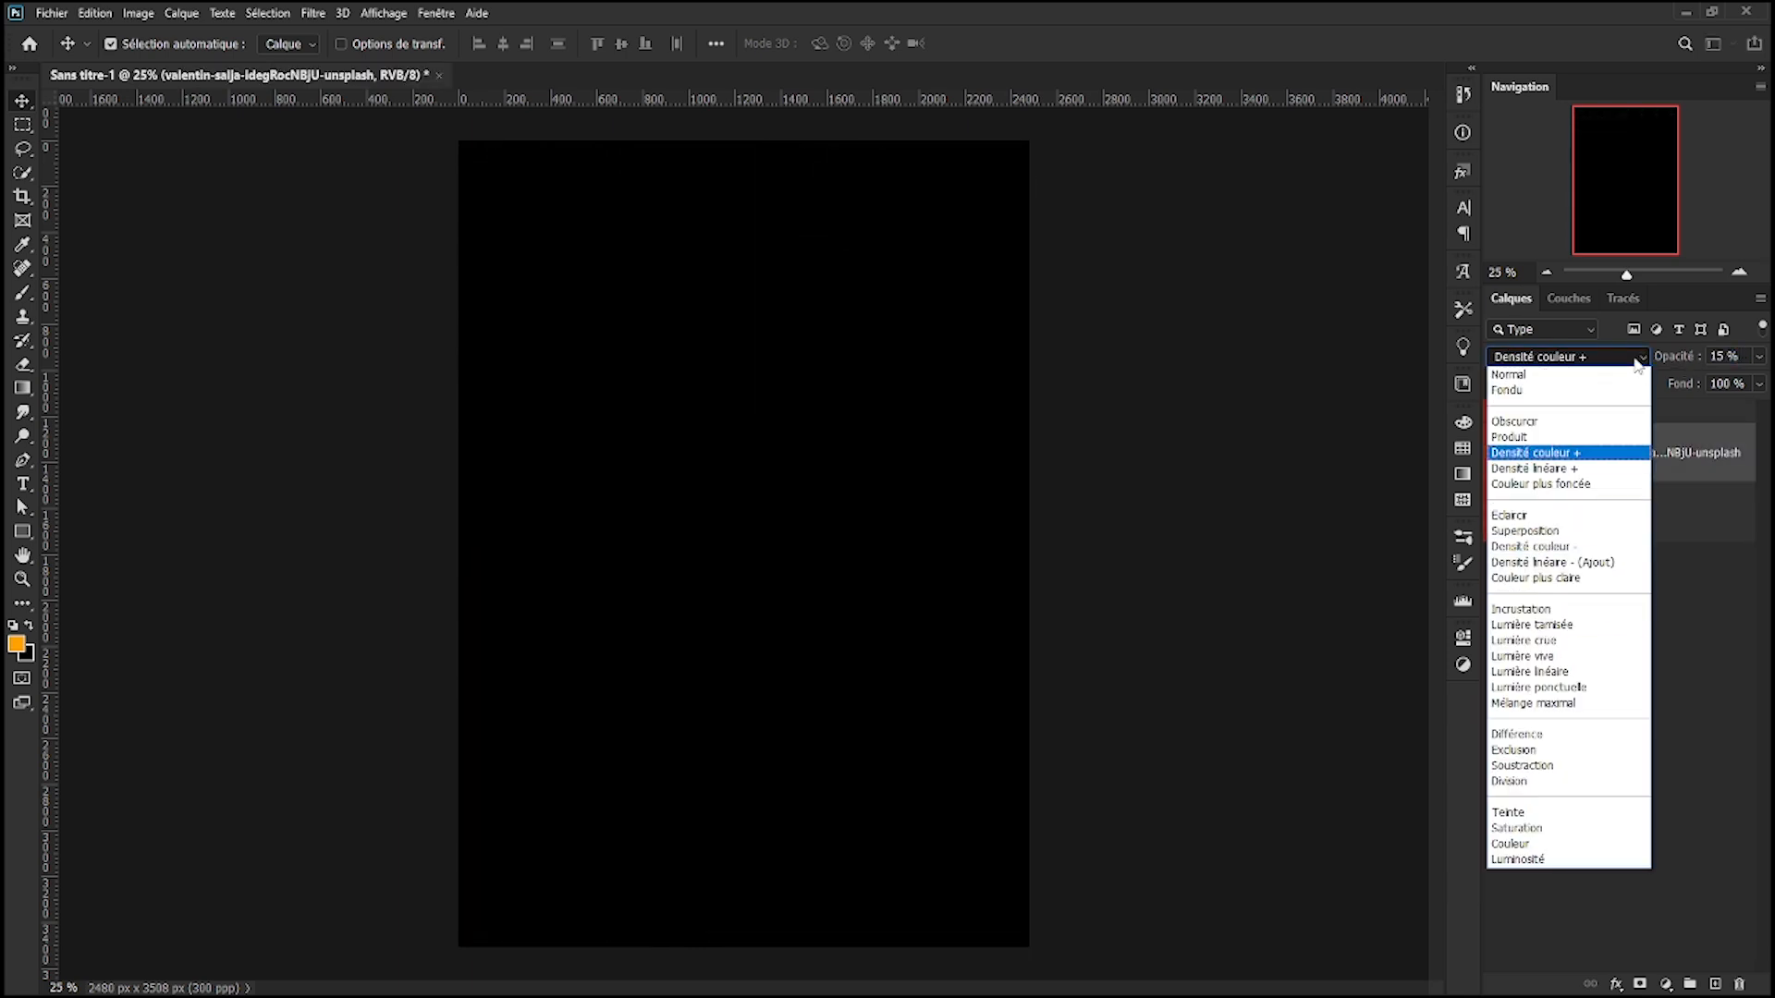
left_click(1627, 531)
- Add a vertical and a horizontal guide through the centre of the canvas
left_click(383, 13)
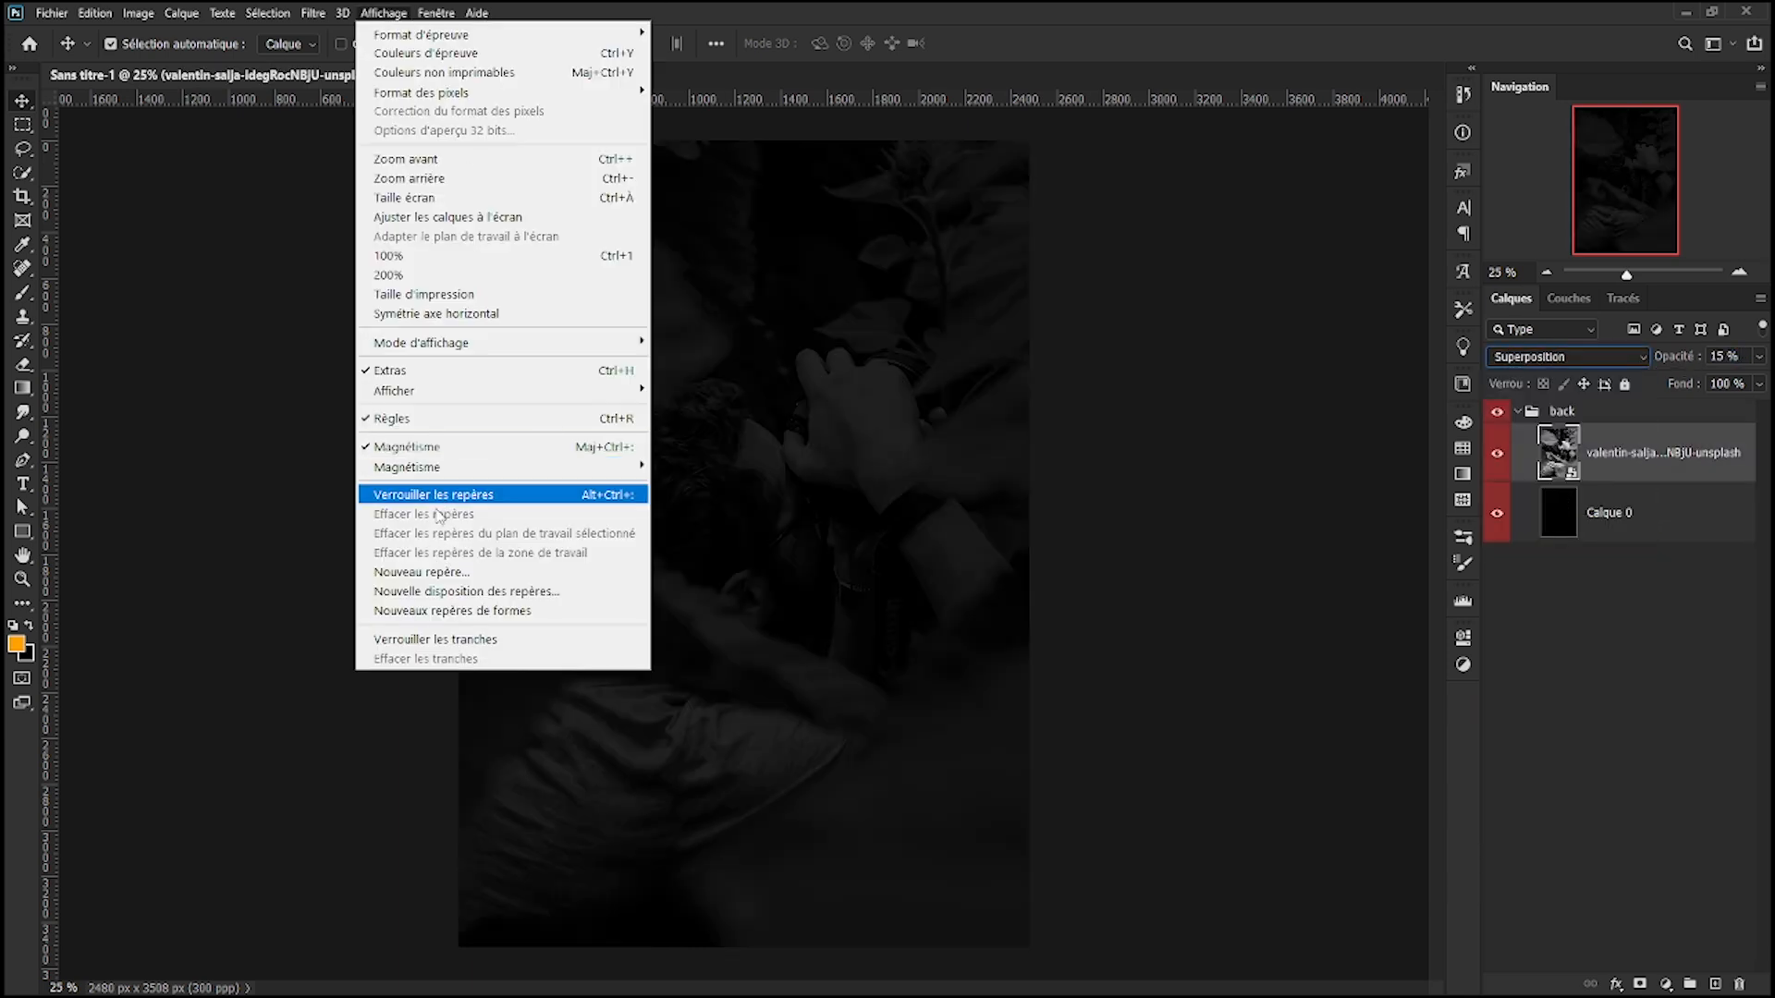
left_click(416, 574)
key("Return")
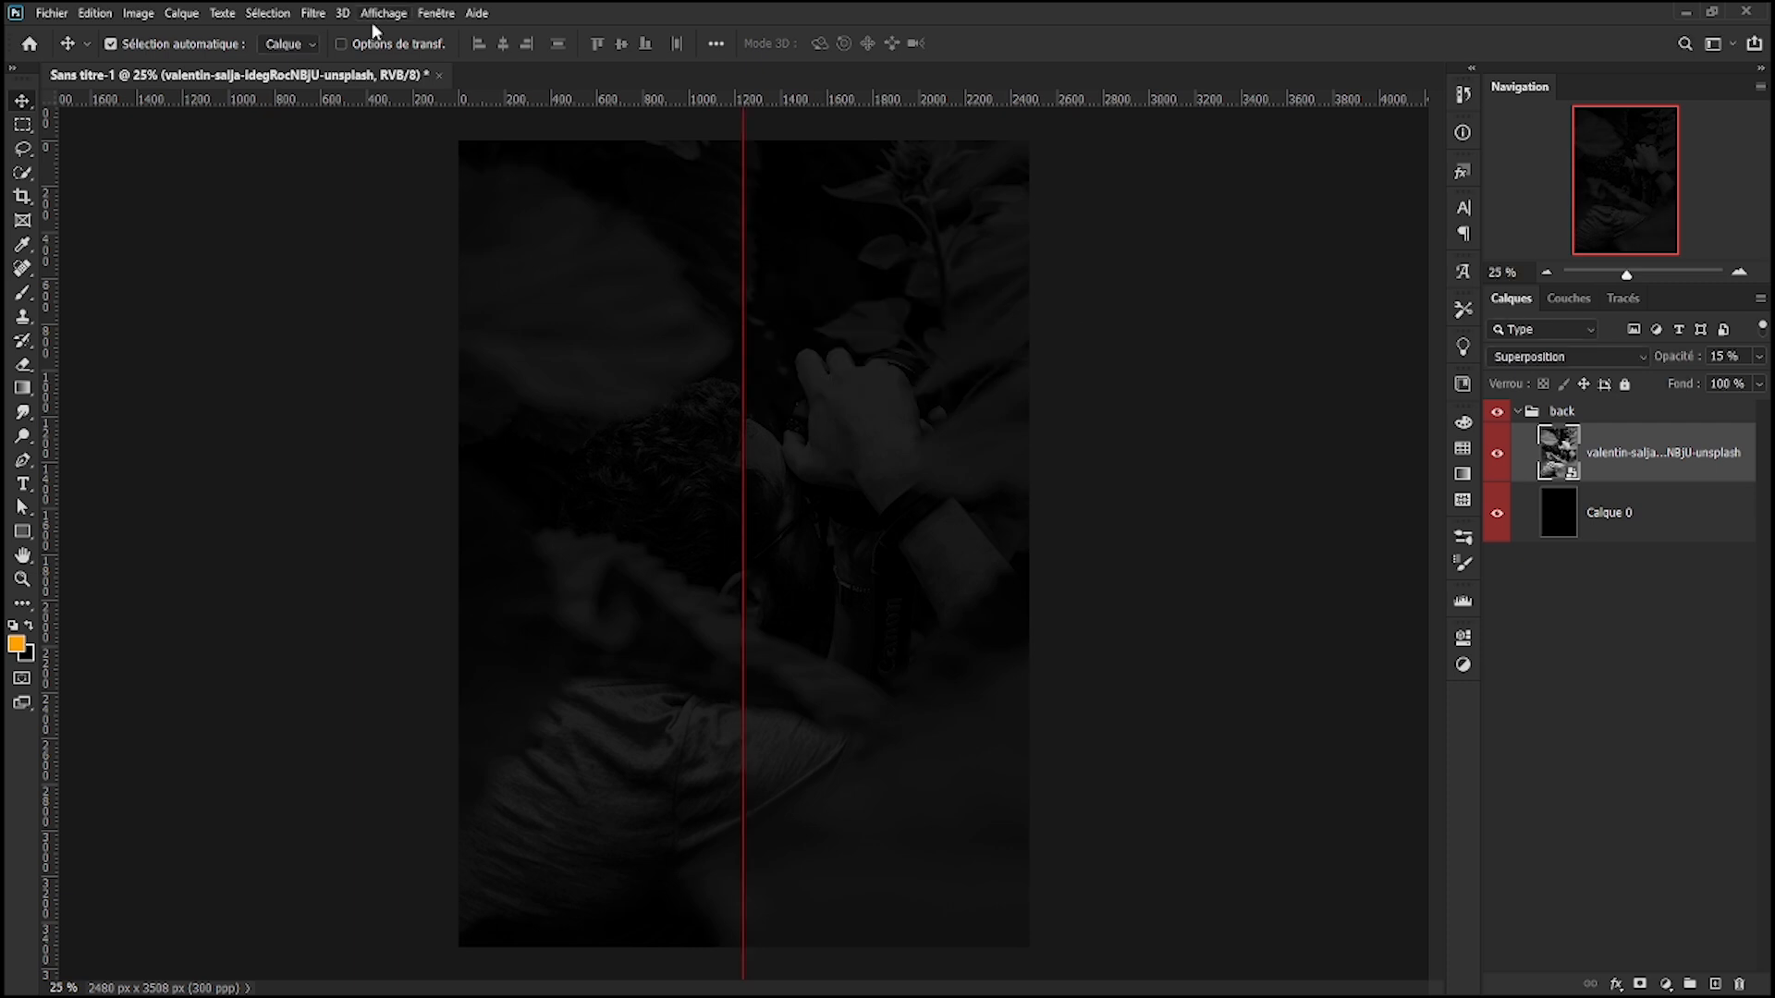
left_click(384, 13)
left_click(421, 572)
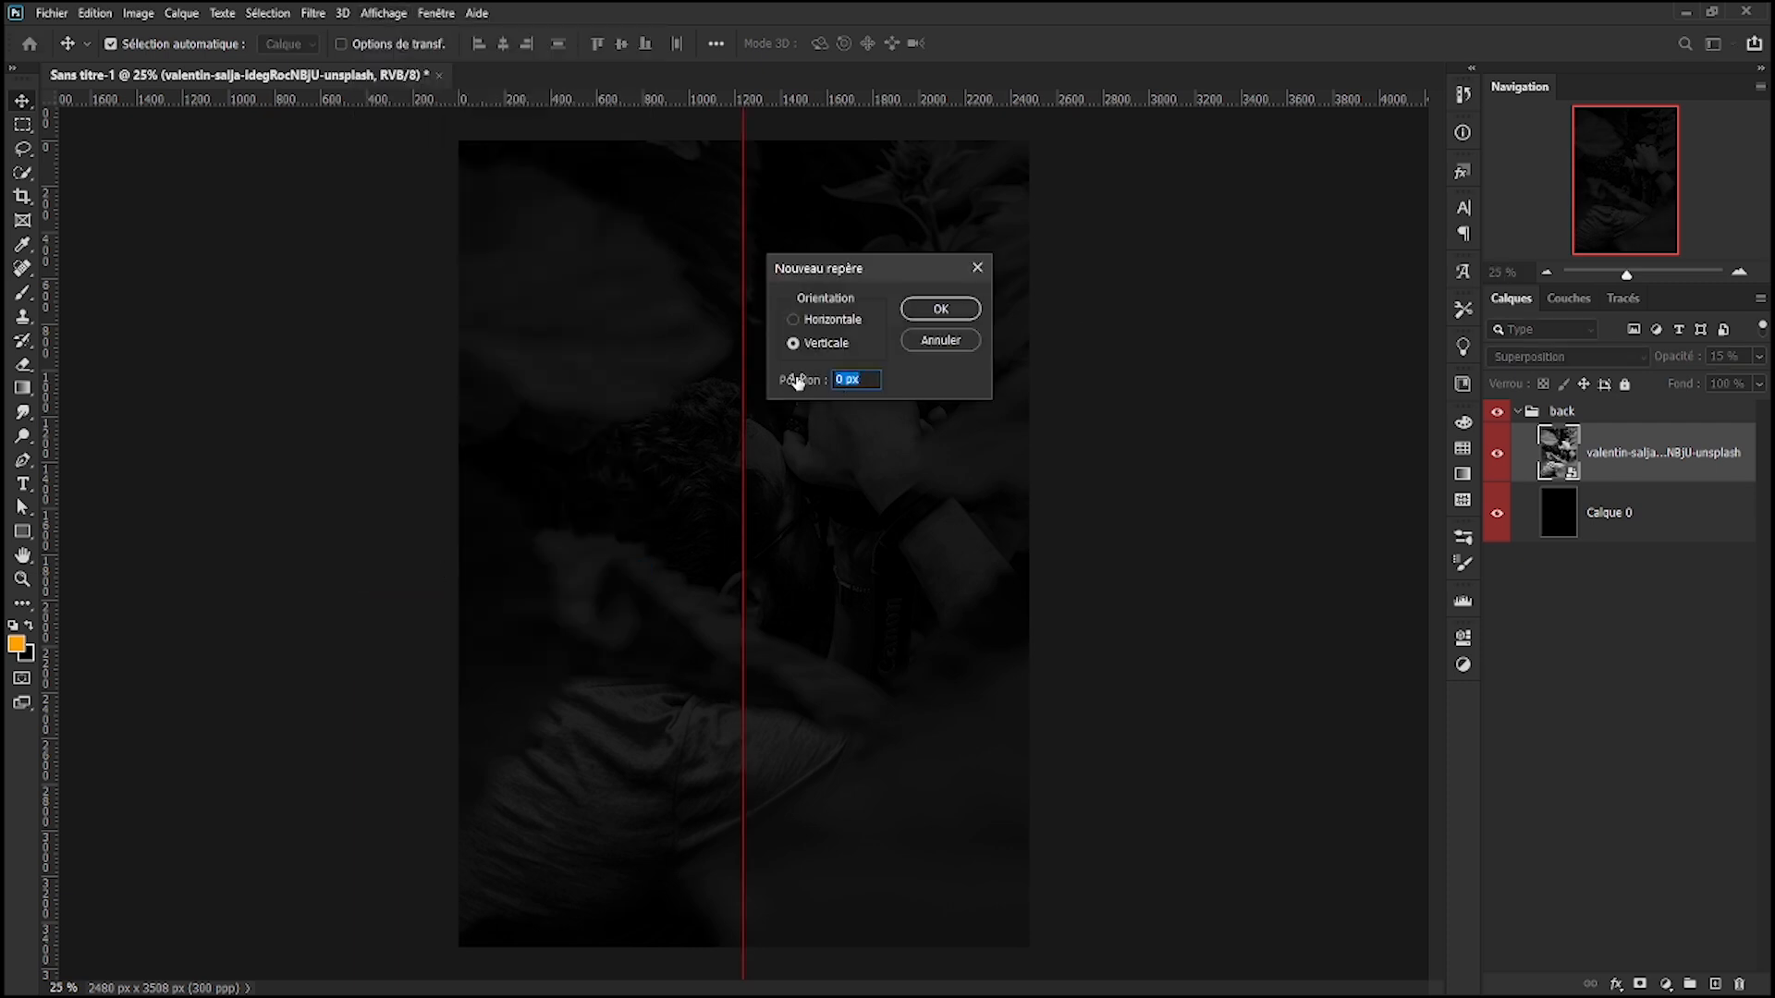
key("Return")
- Add a guide layout with 100 px margins on all four sides of the canvas
left_click(384, 13)
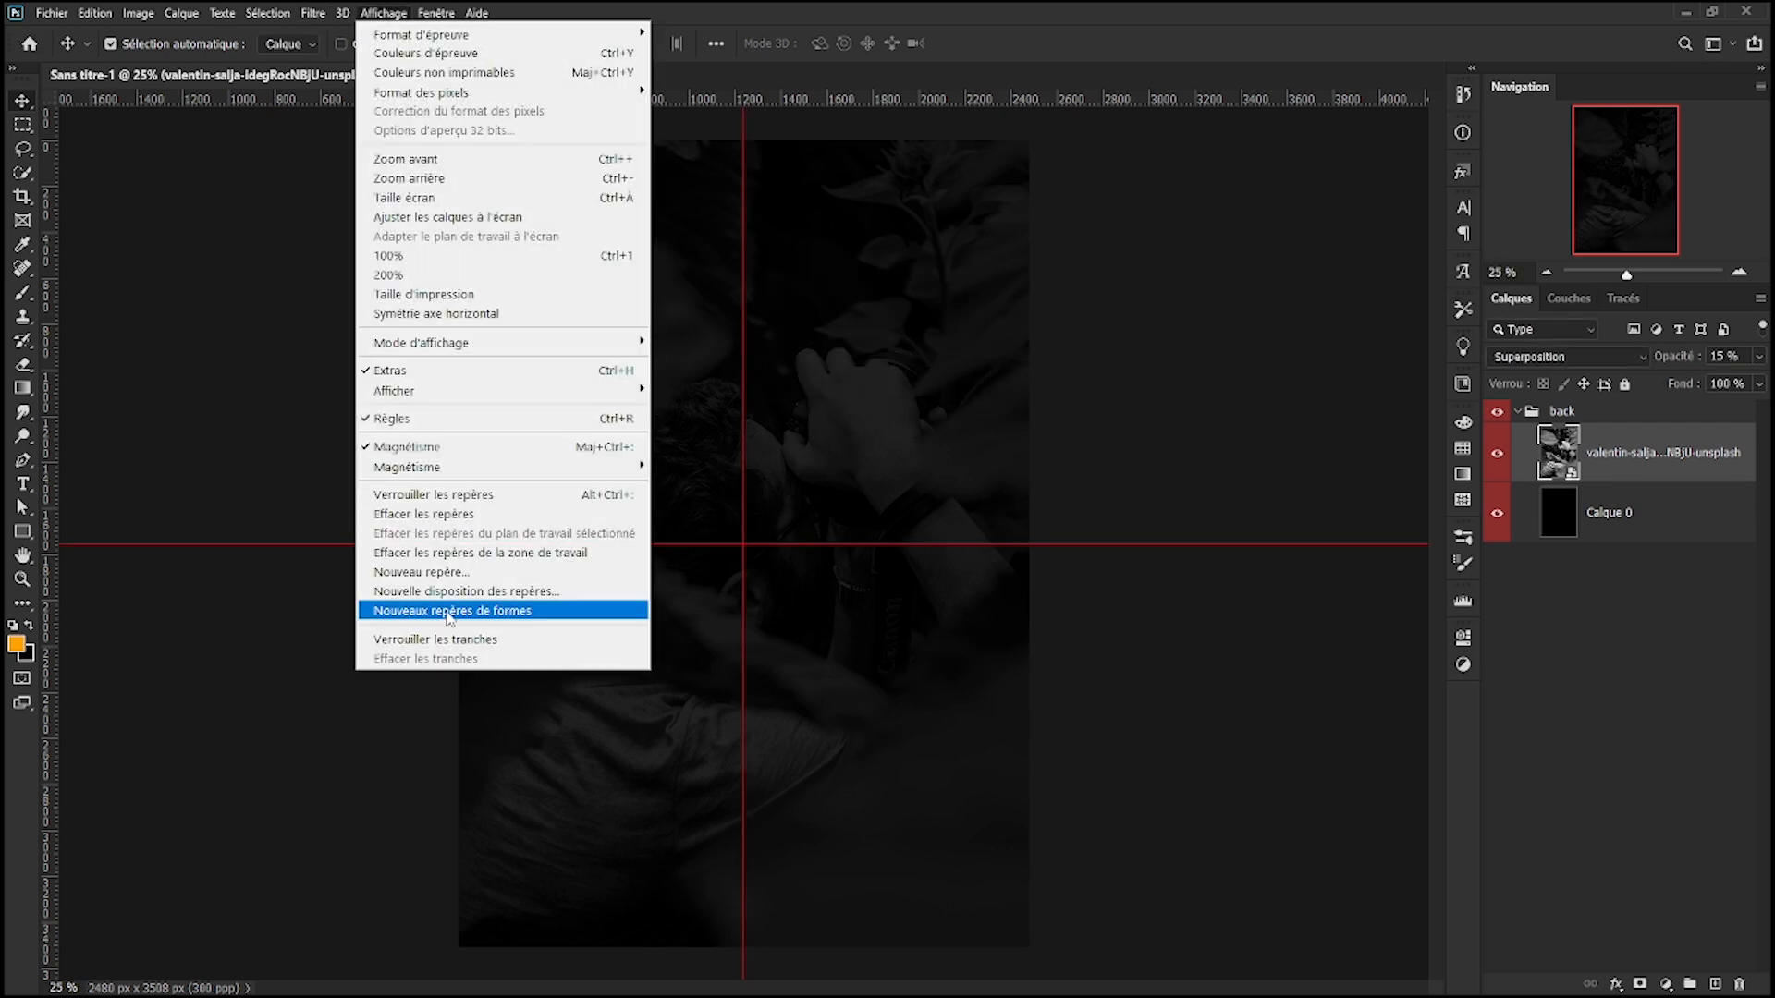
left_click(460, 592)
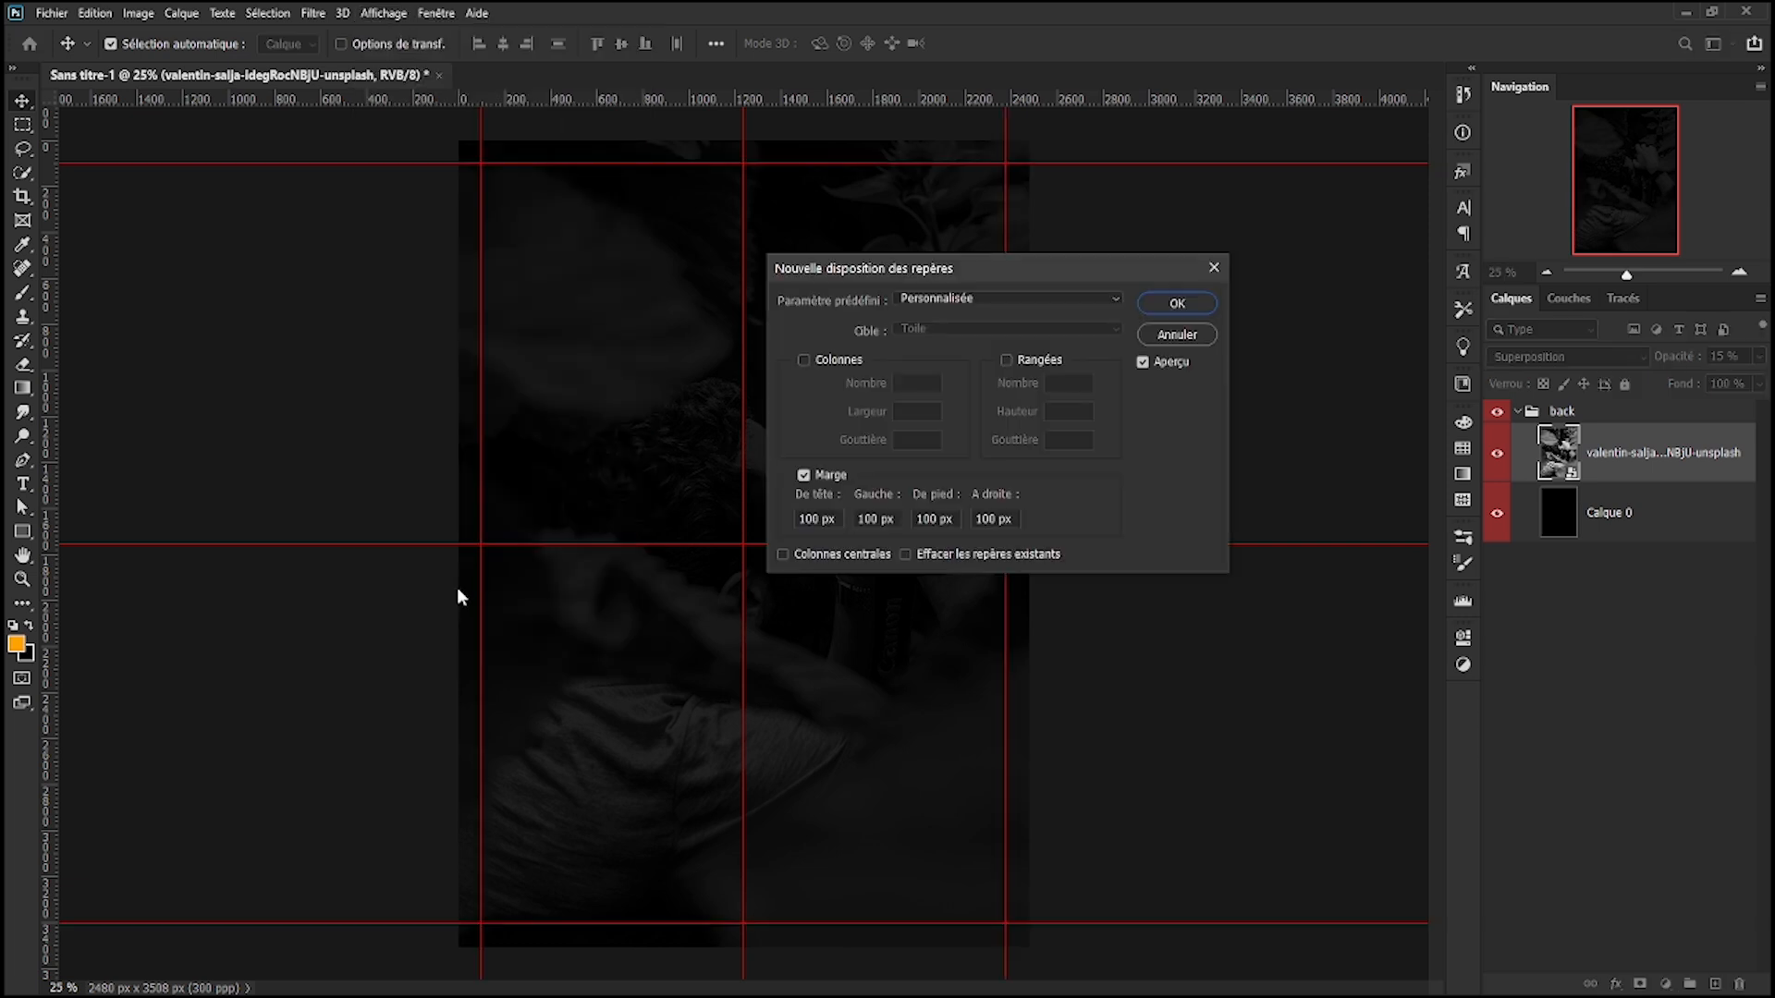
key("Return")
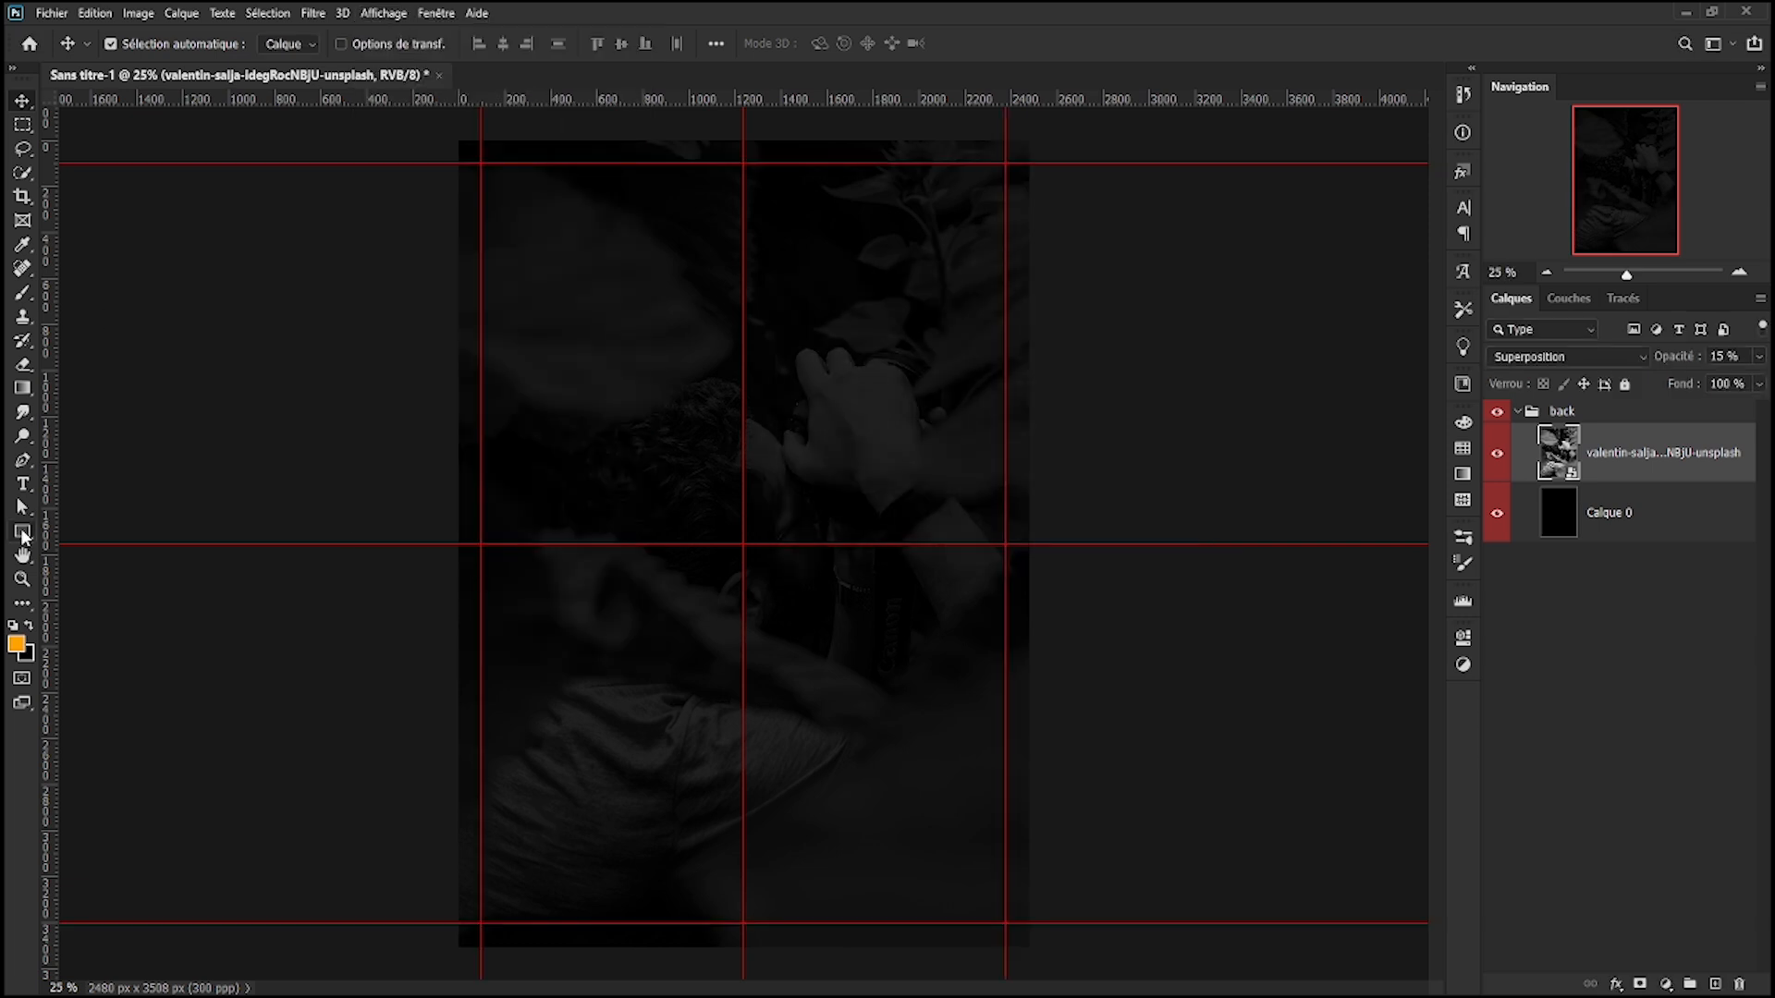
- Draw a white bar about 484 × 64 px at the canvas centre and add a duplicate rotated 90° to form a cross
left_click(23, 534)
mouse_move(746, 555)
left_mouse_down()
mouse_move(742, 596)
mouse_move(851, 462)
left_mouse_up()
key("ctrl+j")
key("ctrl+t")
key("Return")
- Merge the two bar shapes into a single cross shape
left_click(1645, 513, "ctrl")
right_click(1645, 513)
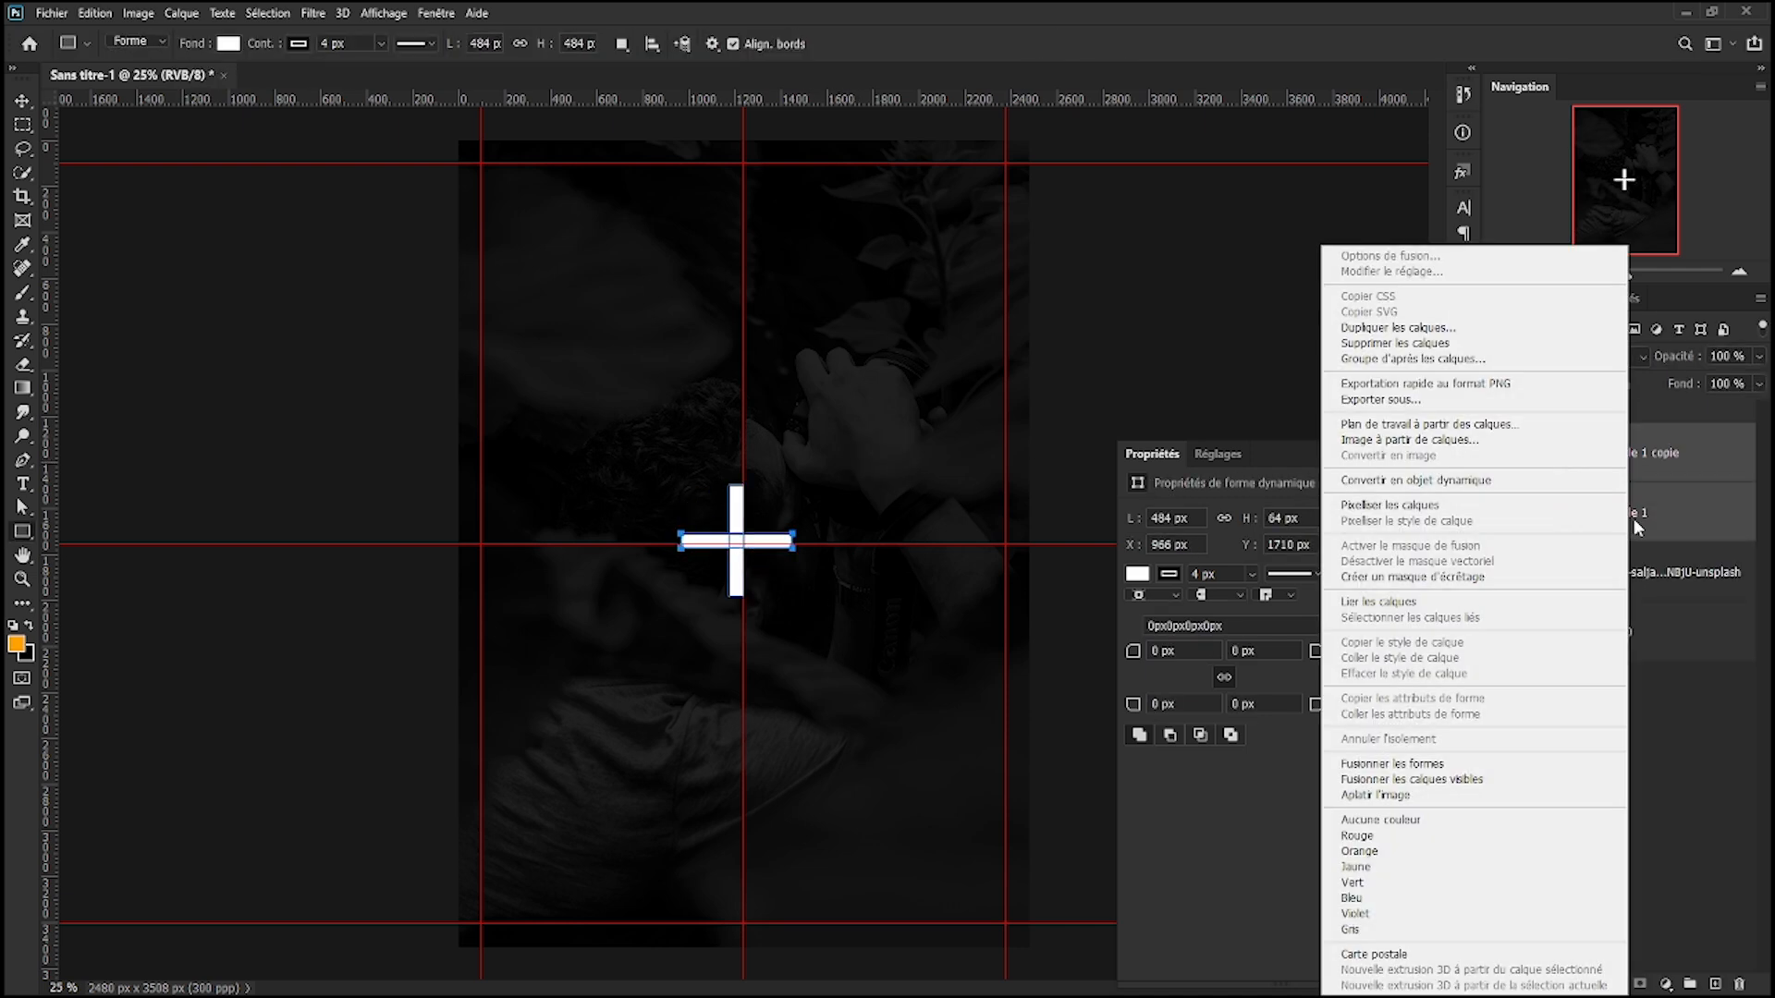
left_click(1387, 765)
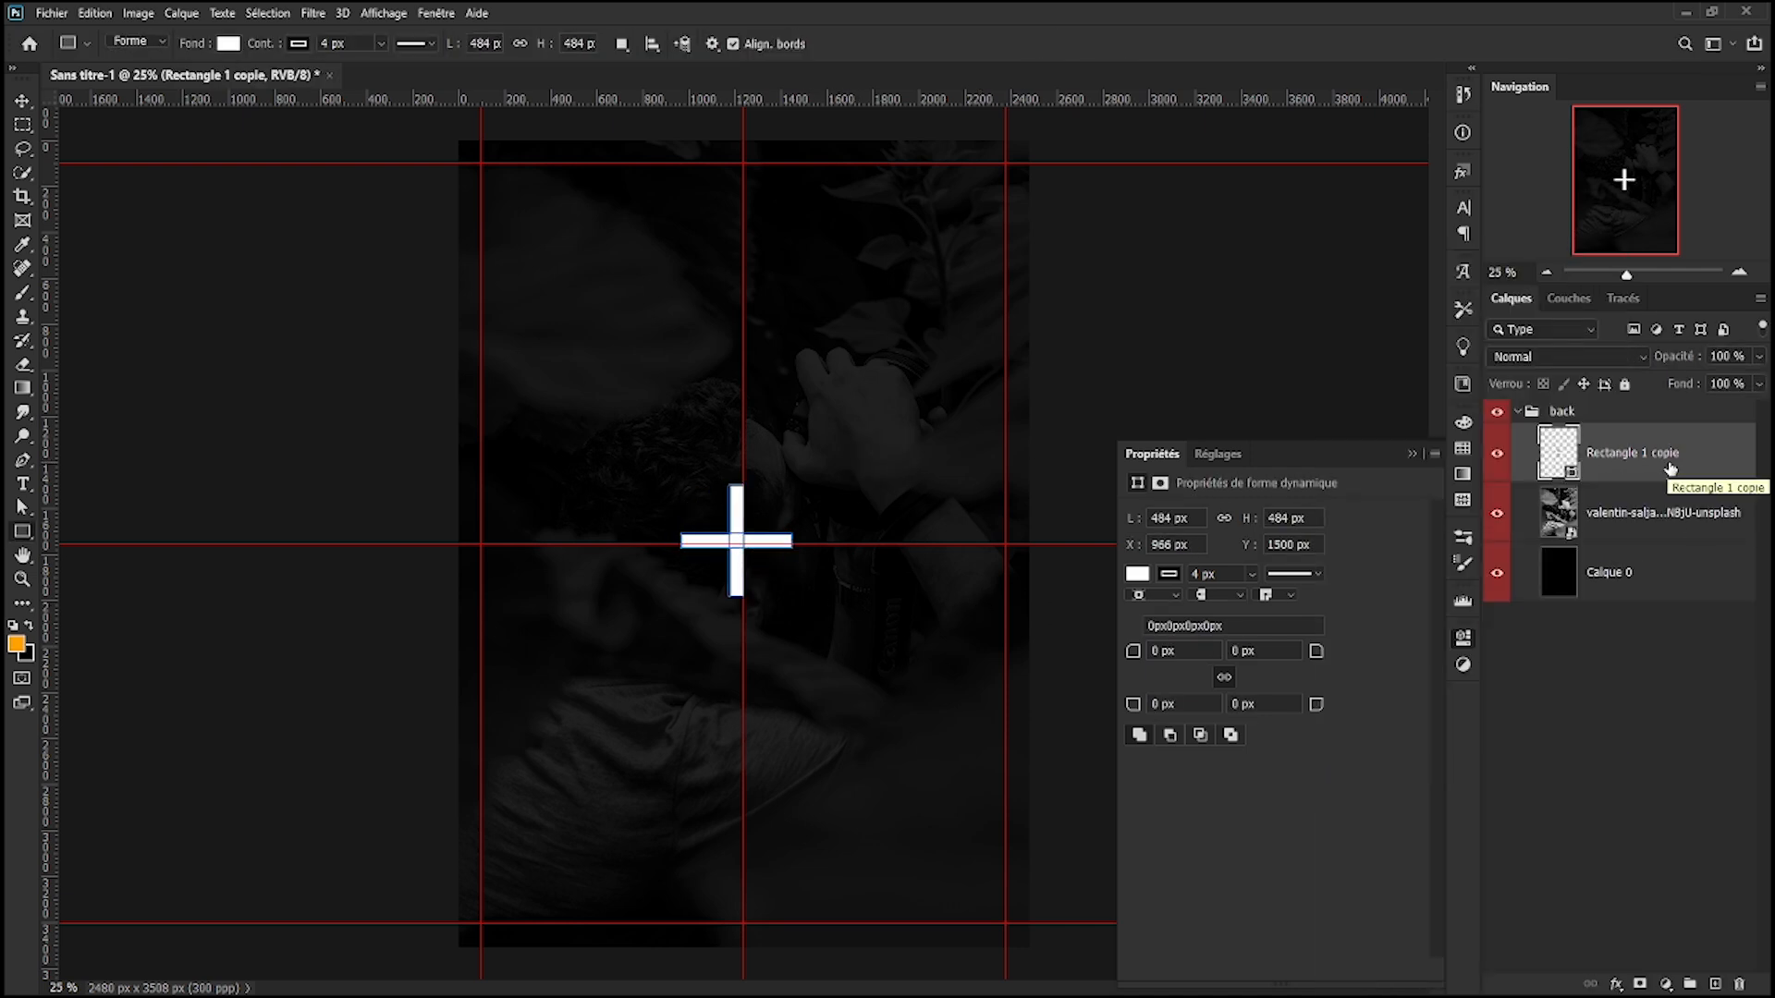
left_click_drag(573, 386, 717, 610)
left_click(23, 101)
left_click_drag(608, 464, 623, 464)
key("ctrl+z")
key("ctrl+z")
- Draw a white square about 652 px wide on a new layer, above and to the left of the cross
left_click(1715, 984)
key("u")
left_click_drag(573, 379, 725, 622)
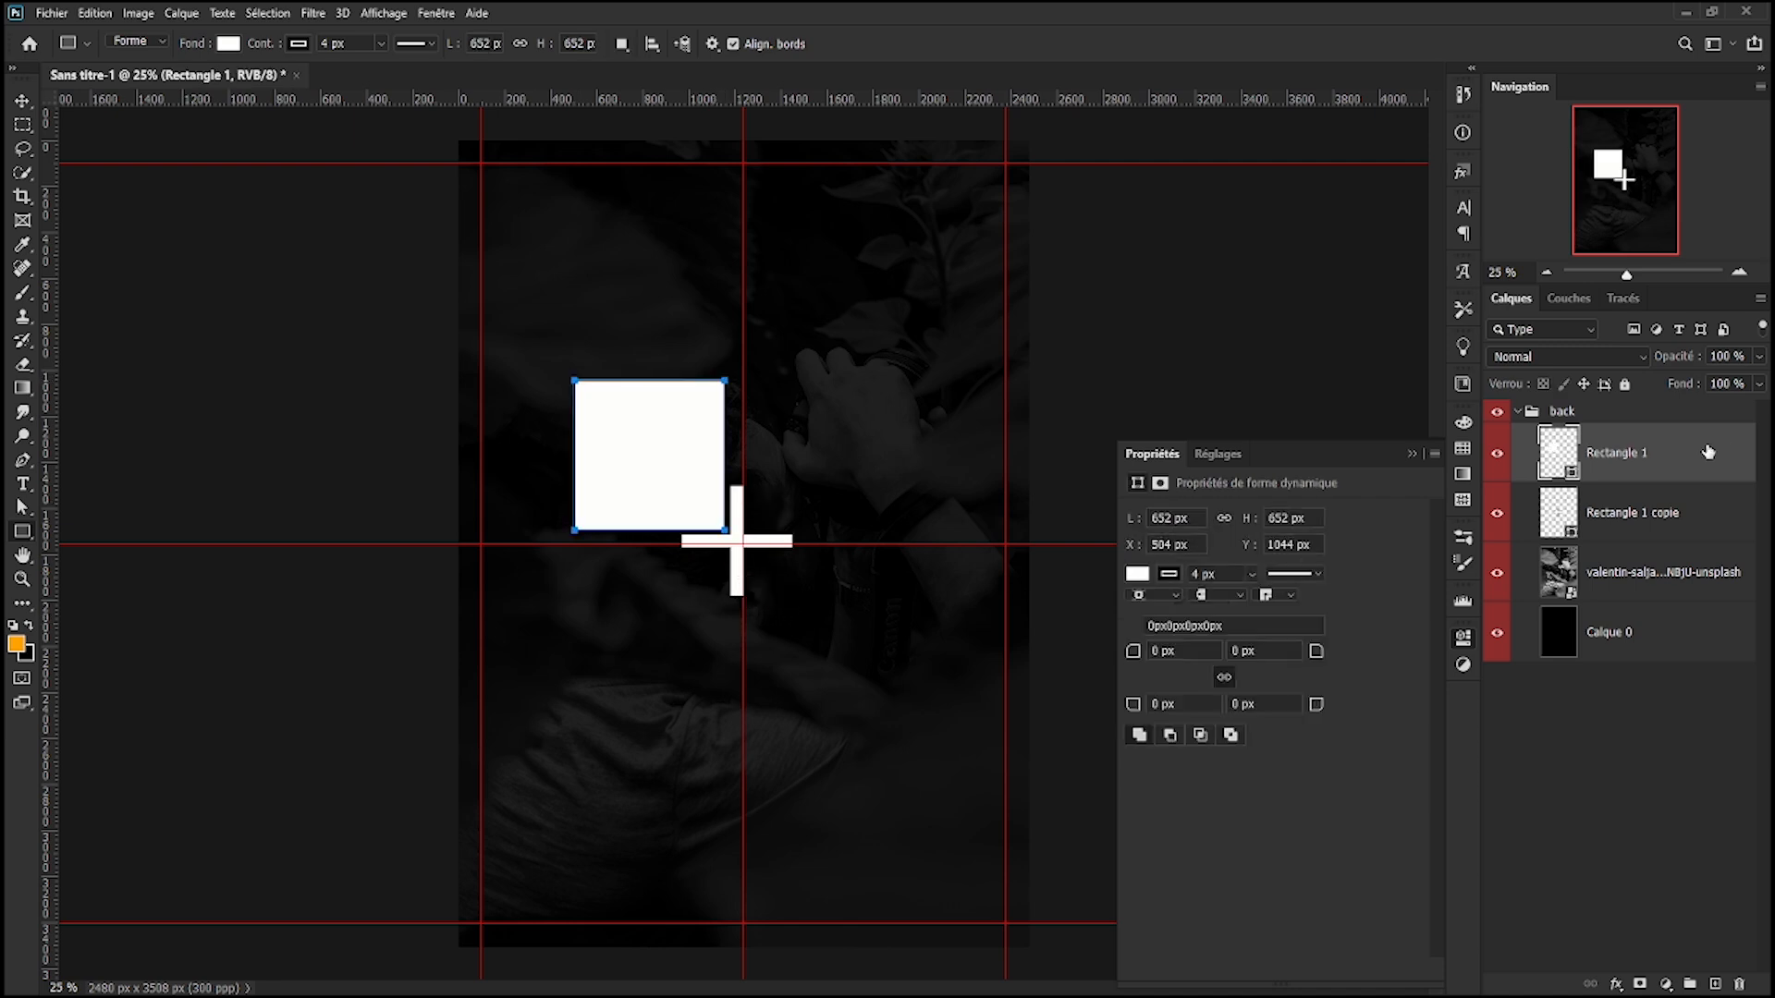
key("v")
left_click_drag(646, 448, 645, 447)
- Apply an orange color overlay to the cross and nudge it slightly down
left_click(1682, 511)
double_click(1682, 511)
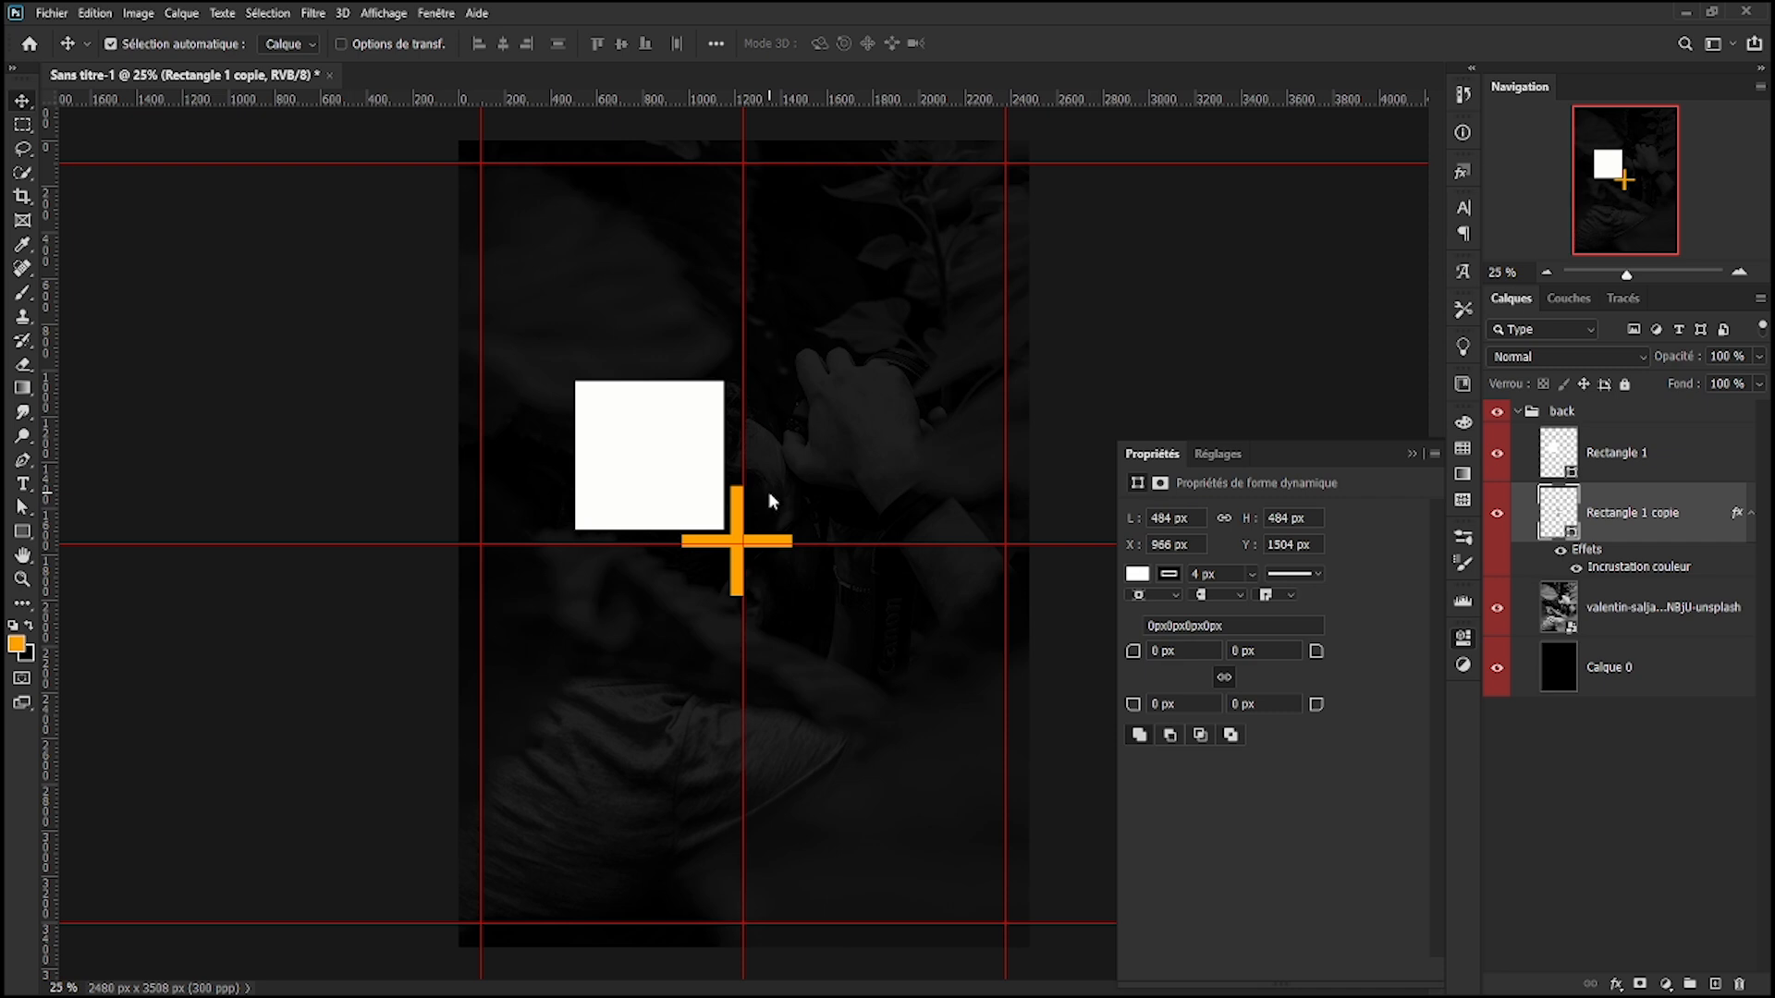
key("Down")
key("Down")
key("Down")
key("Down")
- Nudge the white square to about X 528 px, Y 1064 px, against the inner corner of the cross
left_click(679, 467)
key("shift+Right")
key("shift+Right")
key("Down")
key("Down")
key("Down")
key("Down")
key("Down")
key("Down")
key("Down")
key("Down")
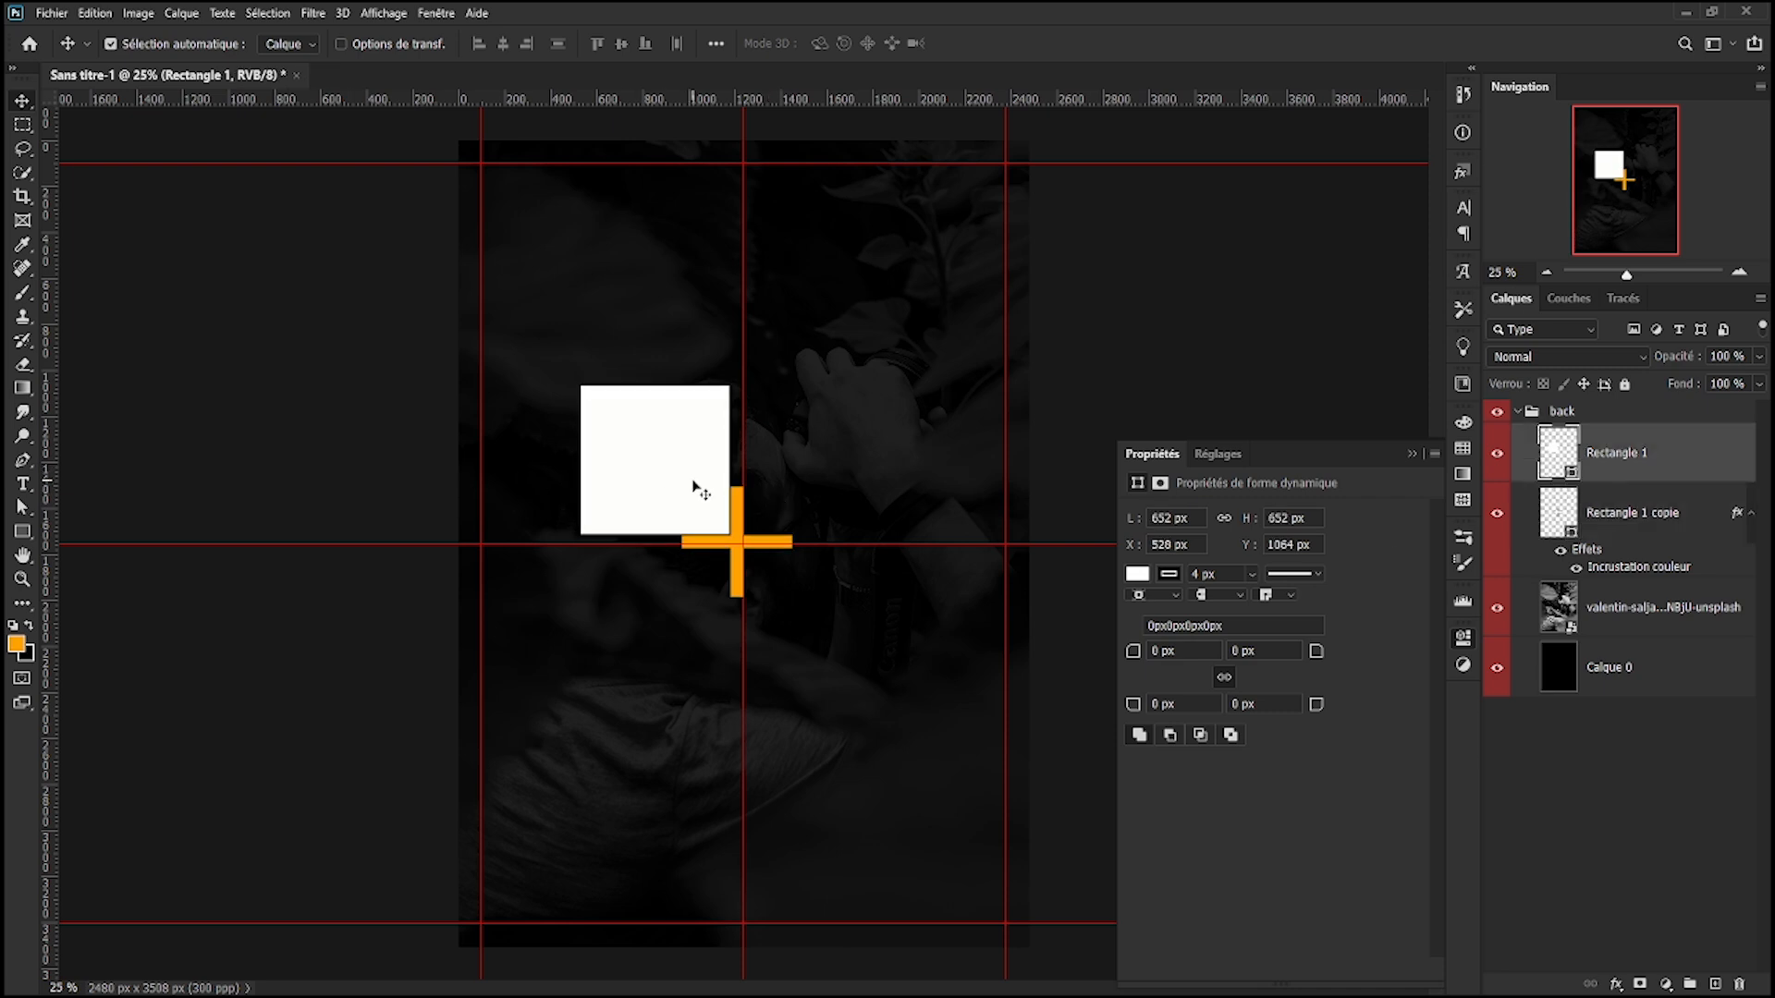
- Move the white square's layer out above the back group and duplicate it
left_click(1621, 527)
left_click_drag(1623, 455, 1637, 407)
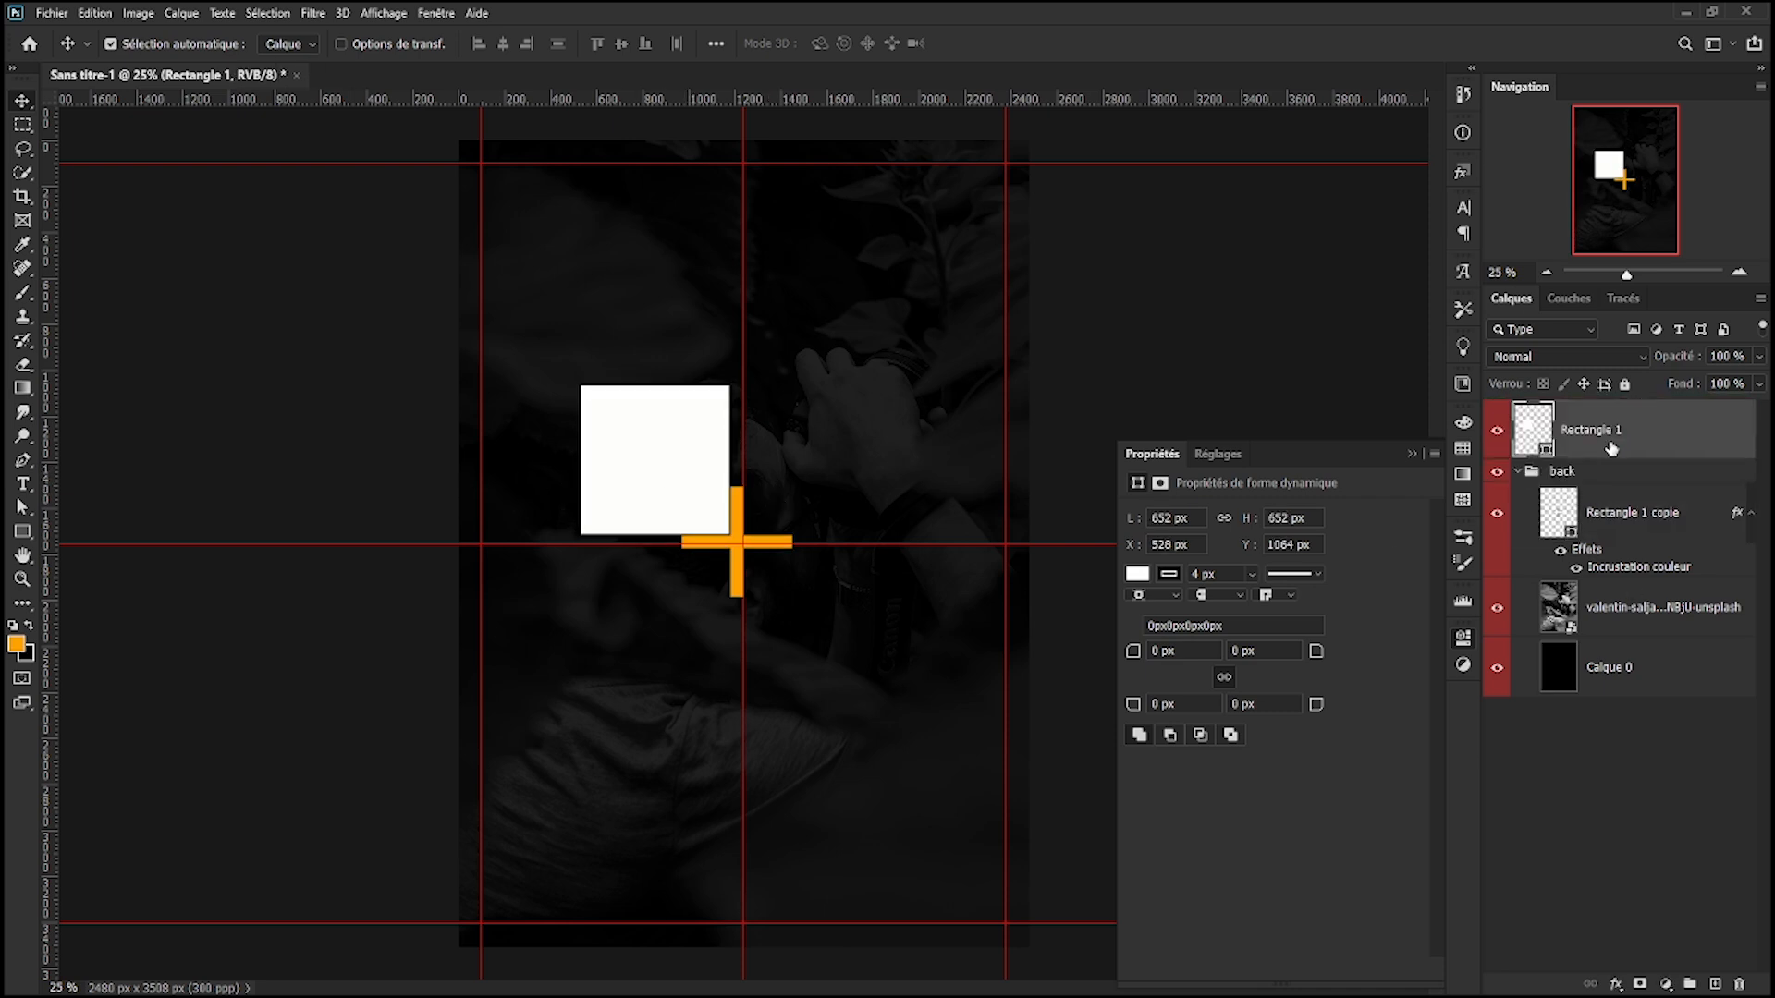
key("ctrl+j")
- Remove the fill from the duplicate square and fill the original square with black
left_click(23, 534)
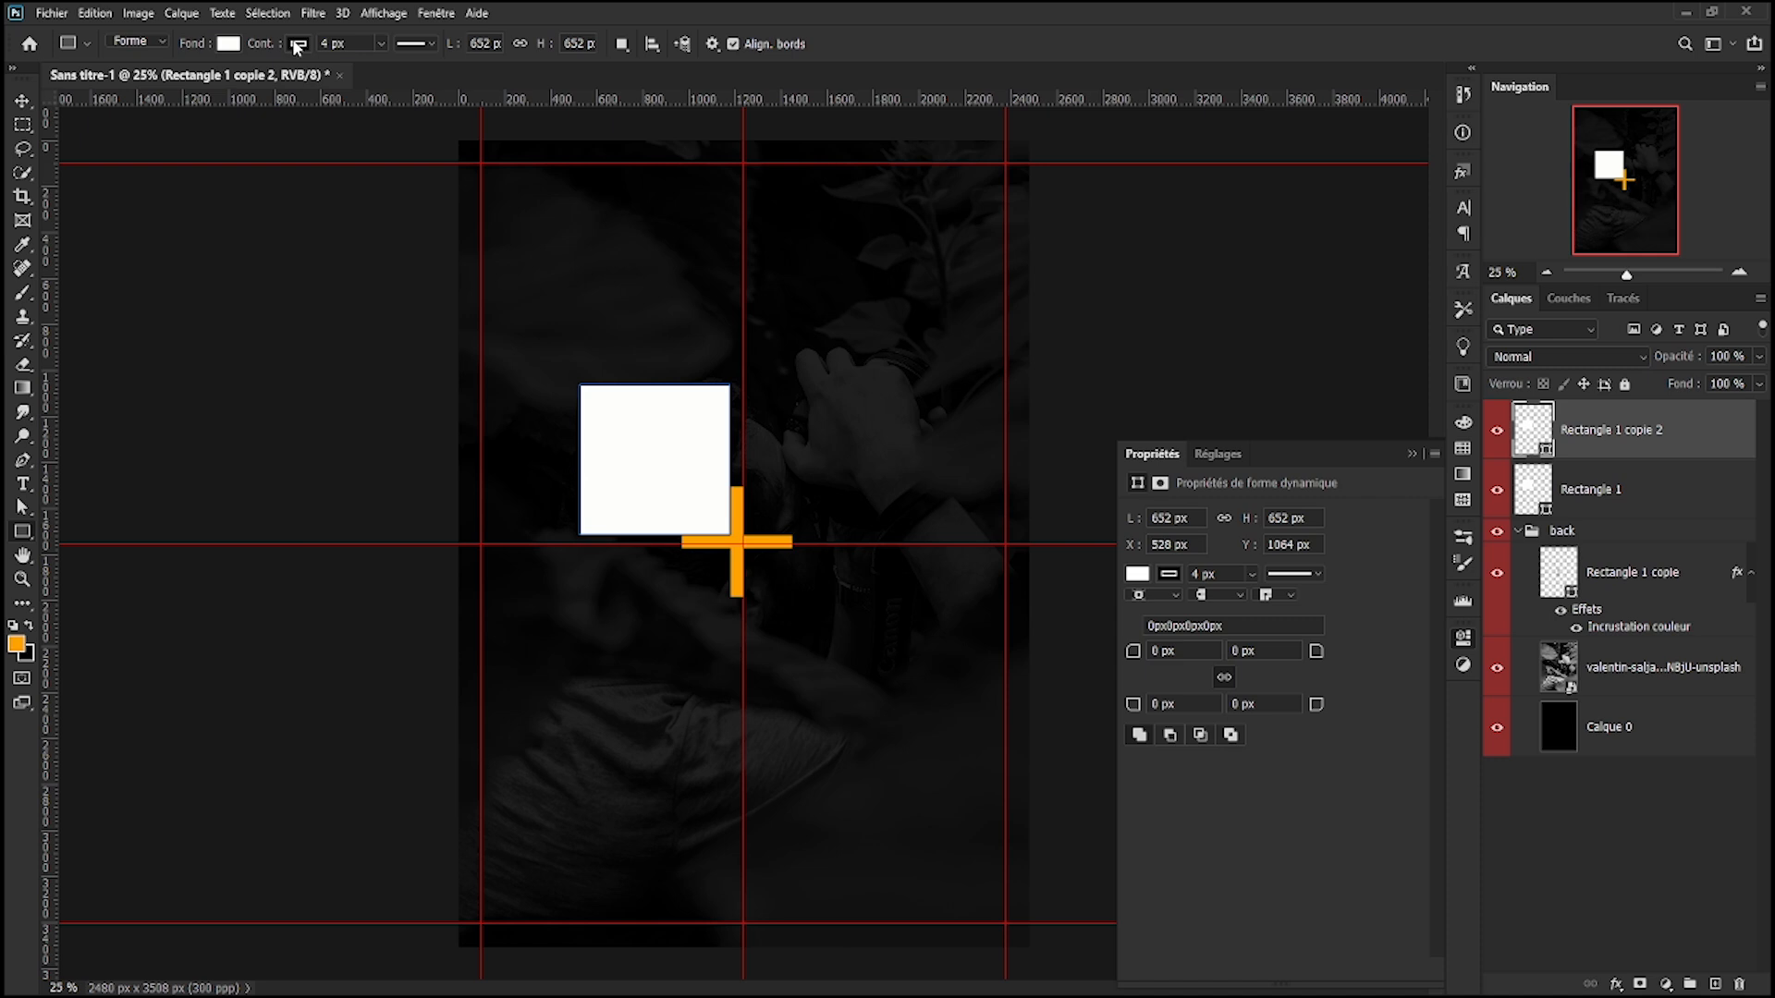
left_click(237, 46)
left_click(97, 81)
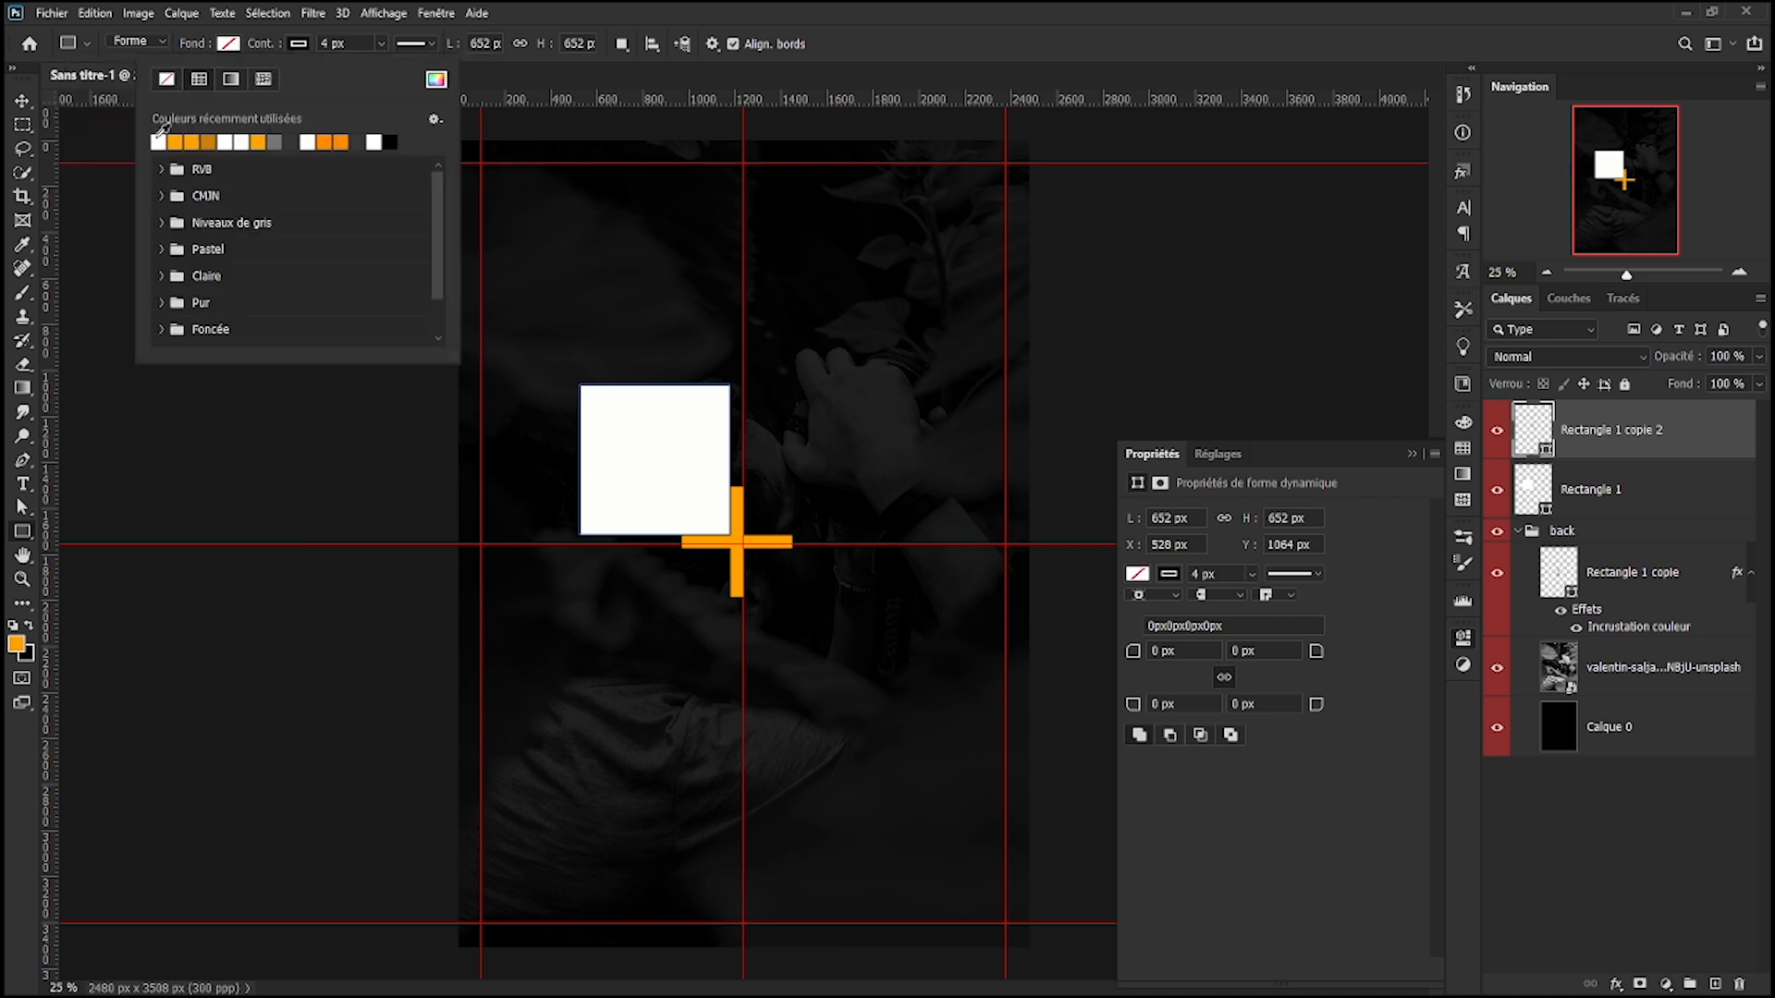
left_click(1546, 509)
left_click(230, 44)
left_click(1562, 491)
left_click(240, 45)
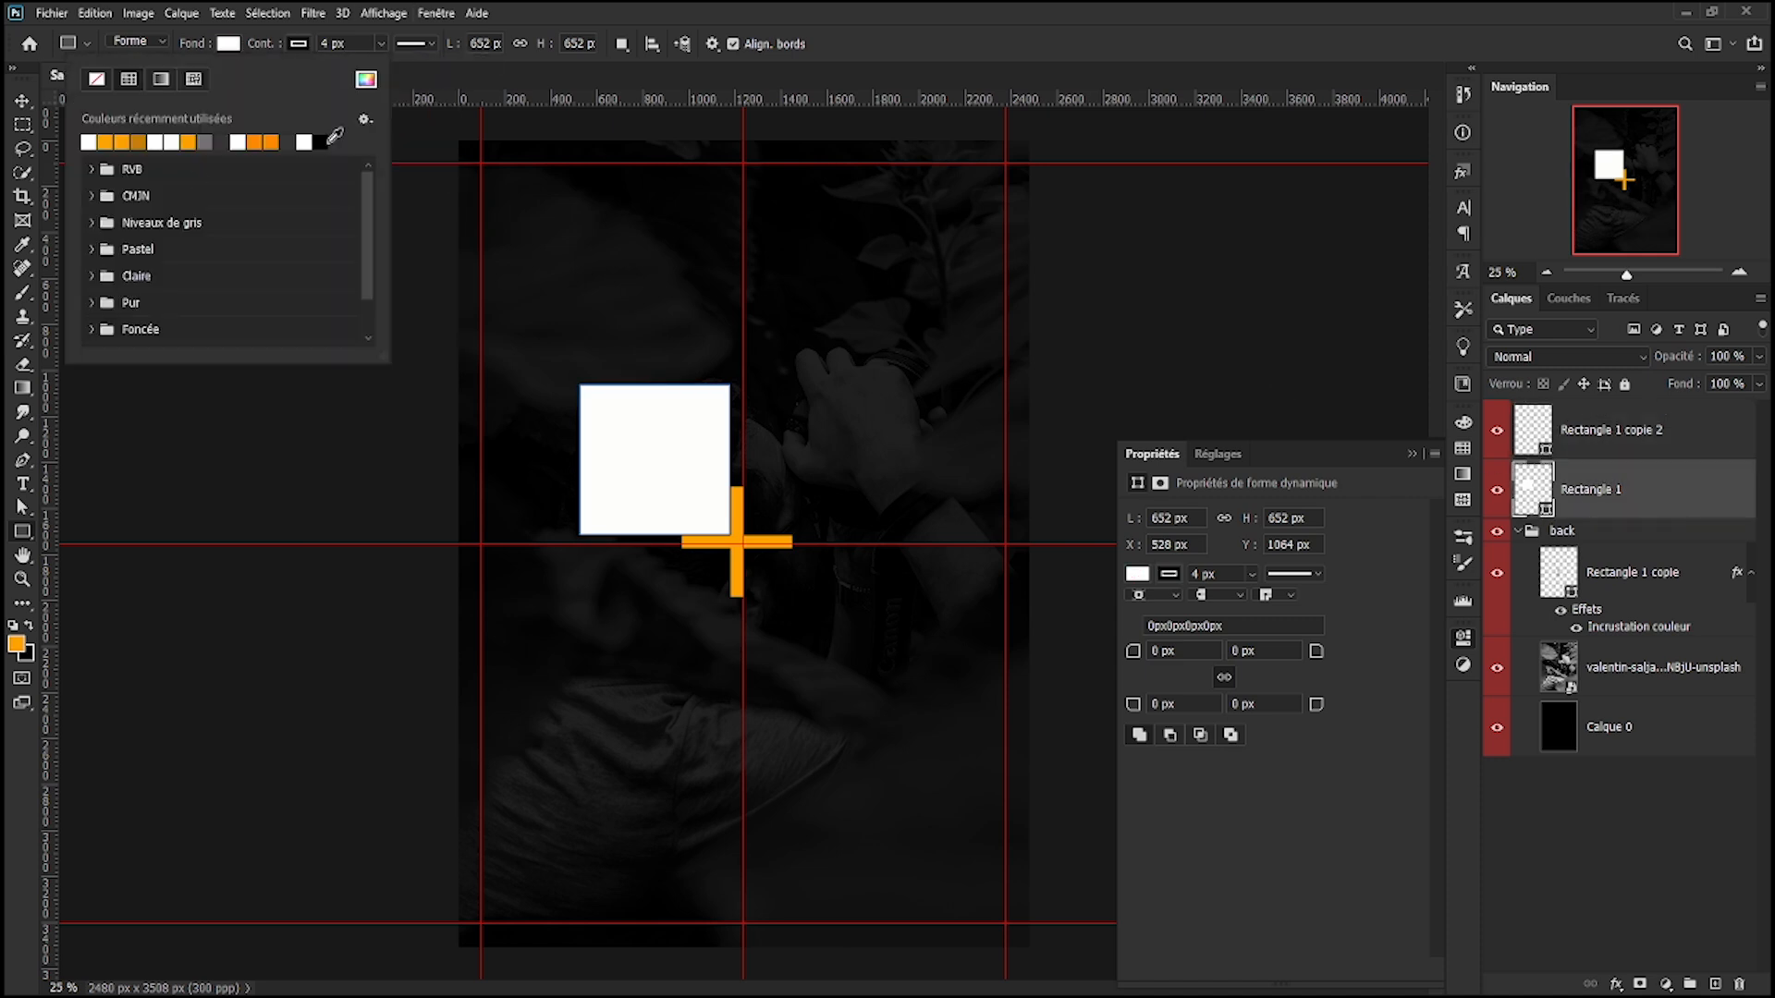
left_click(316, 143)
- Give the unfilled duplicate square a white 30 px outline
left_click(1583, 434)
left_click(1582, 434)
key("Return")
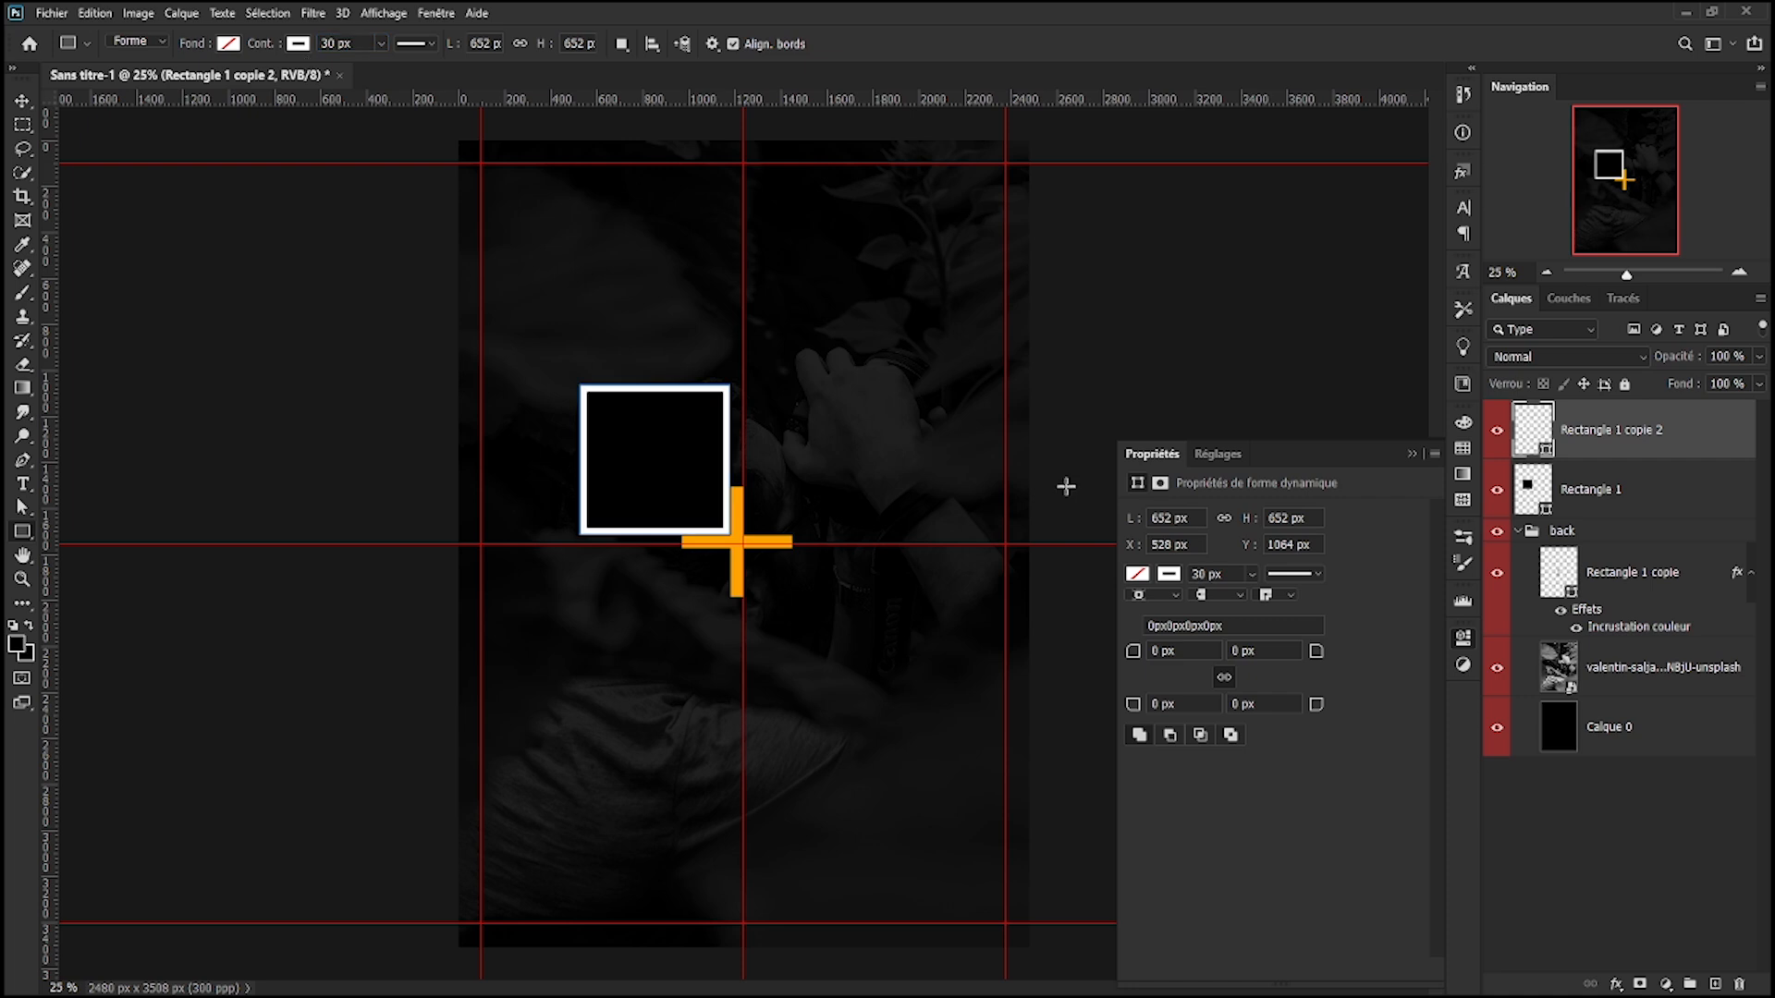
- Group the outline and the black square under the name "01"
left_click(1578, 496, "shift")
key("ctrl+g")
key("Return")
- Duplicate frame group 01, place the copy to the right of the cross's vertical bar, and rename it "02"
key("ctrl+j")
key("ctrl+t")
left_click_drag(655, 477, 819, 471)
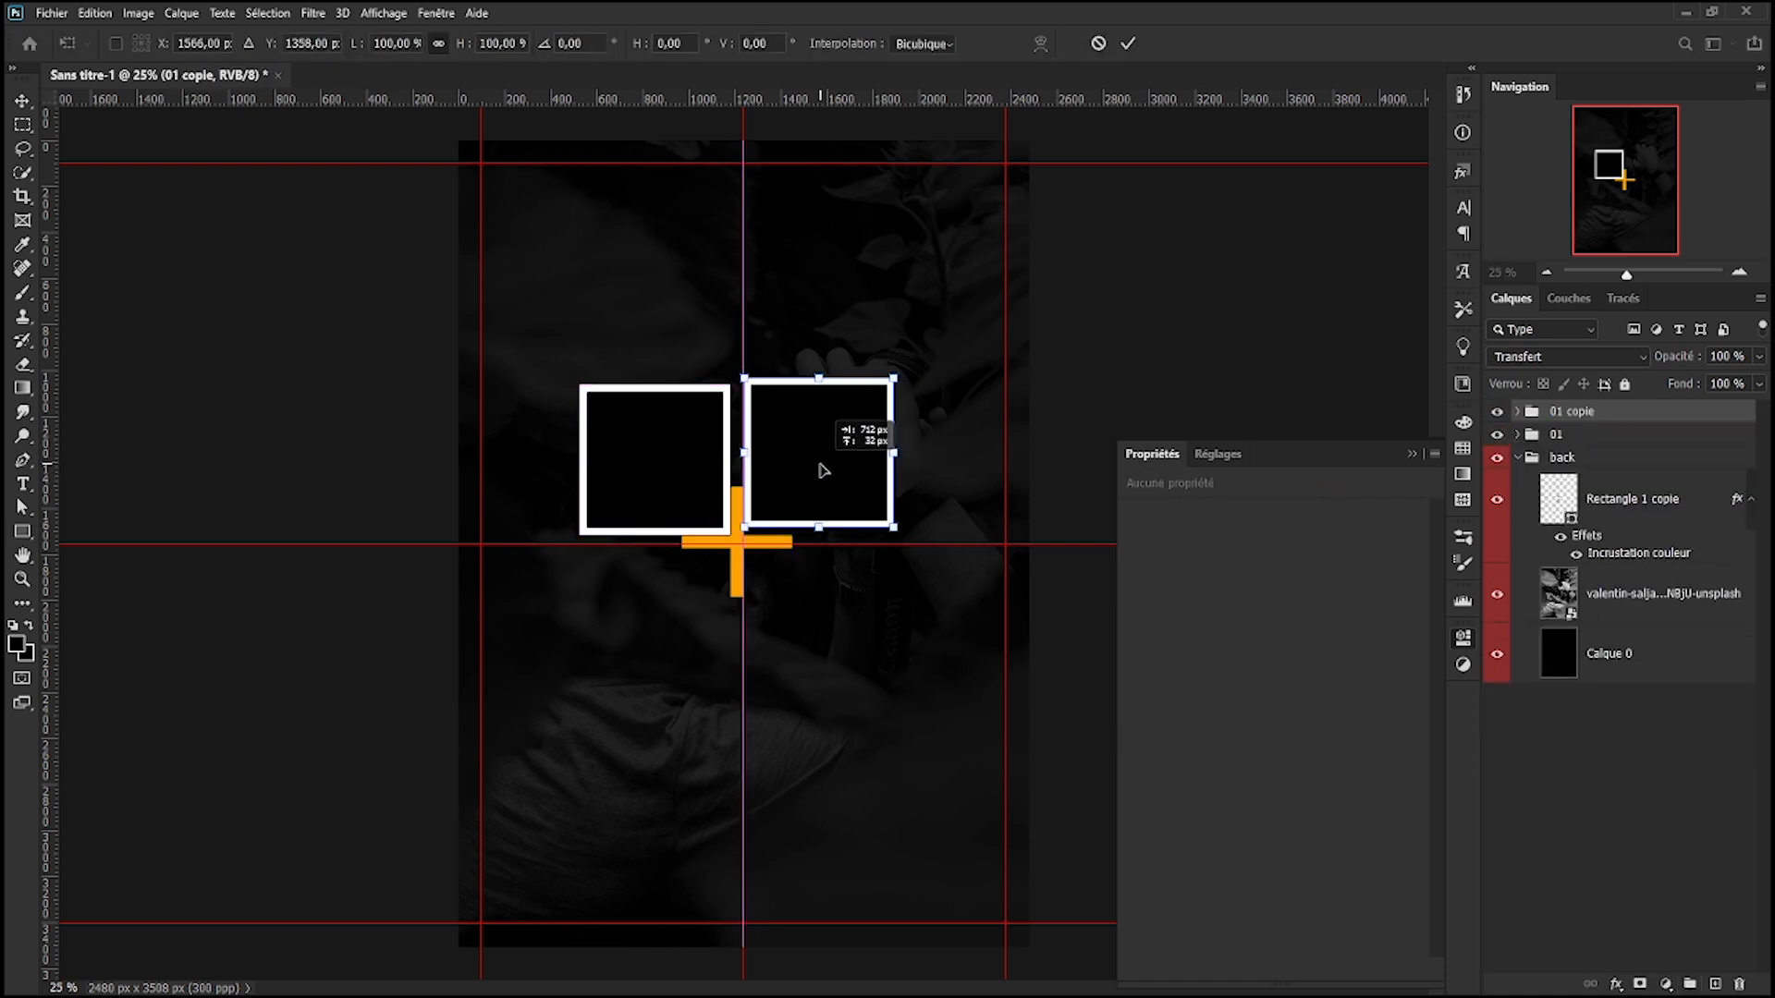
key("Return")
double_click(1575, 412)
- Duplicate frame group 02, rename the copy "03", and place it directly below, under the cross's horizontal bar
key("ctrl+j")
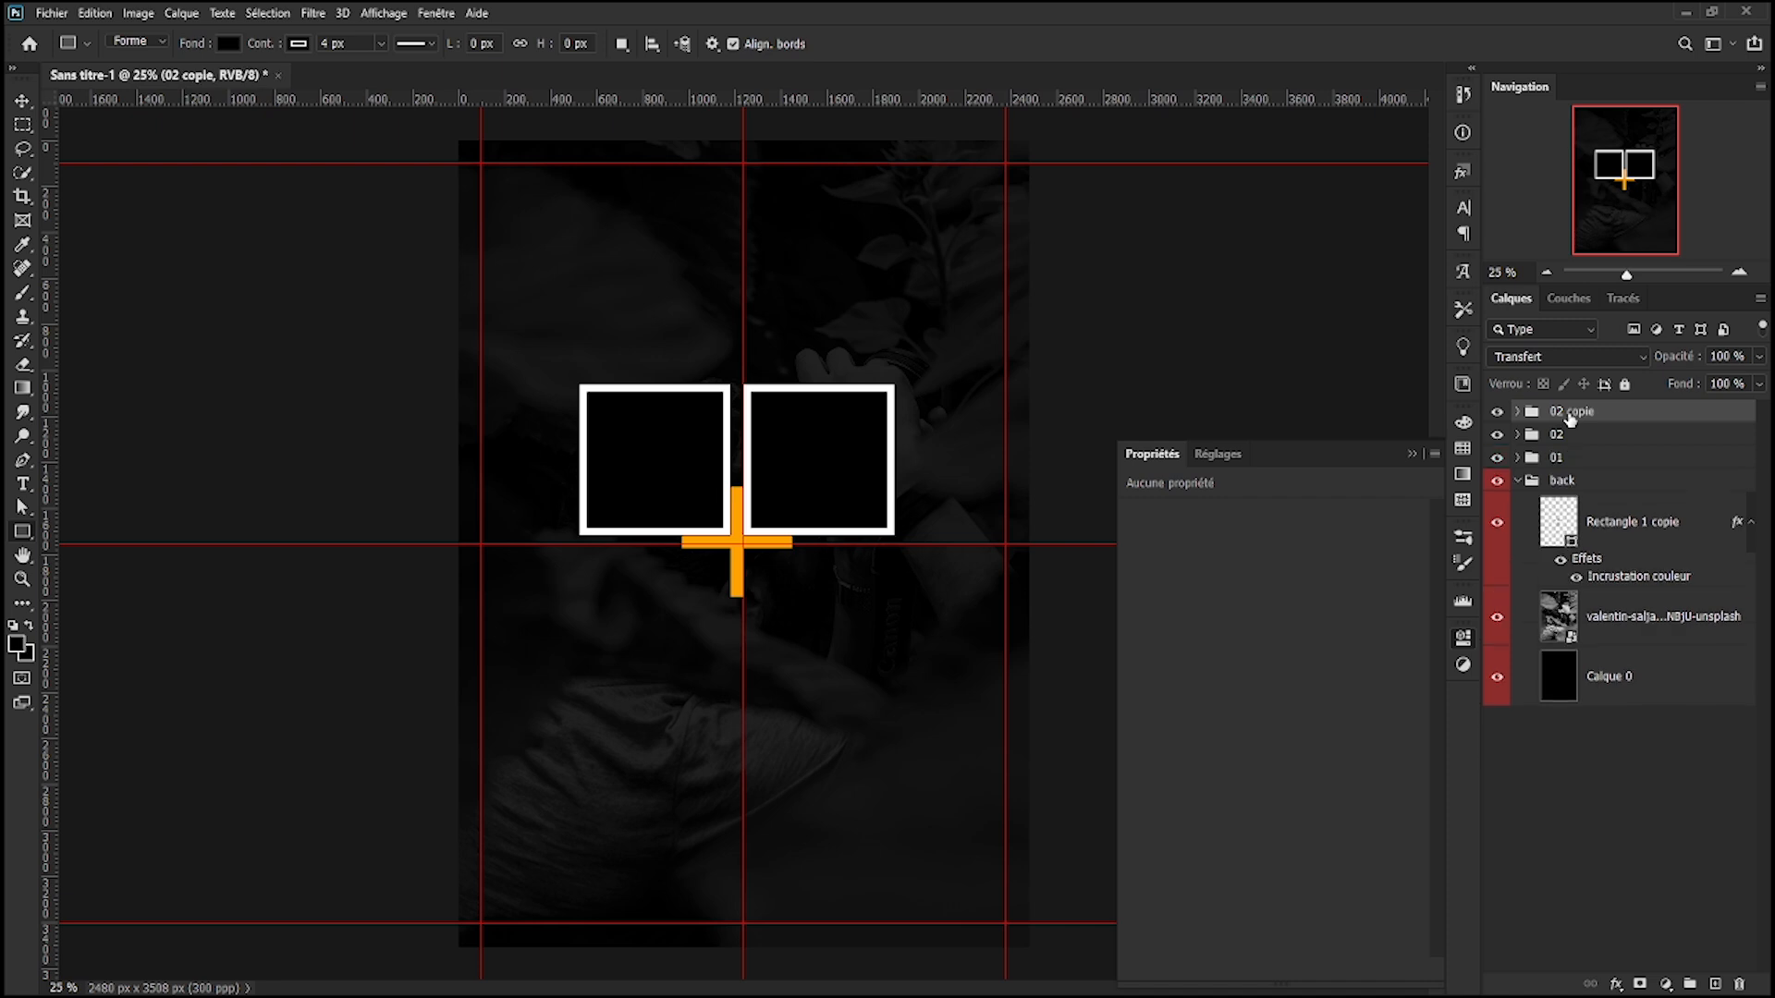
key("Return")
key("ctrl+t")
left_click_drag(822, 467, 831, 629)
key("Return")
- Duplicate frame group 03 as "04" and place it to the left, completing the two-by-two grid
key("ctrl+j")
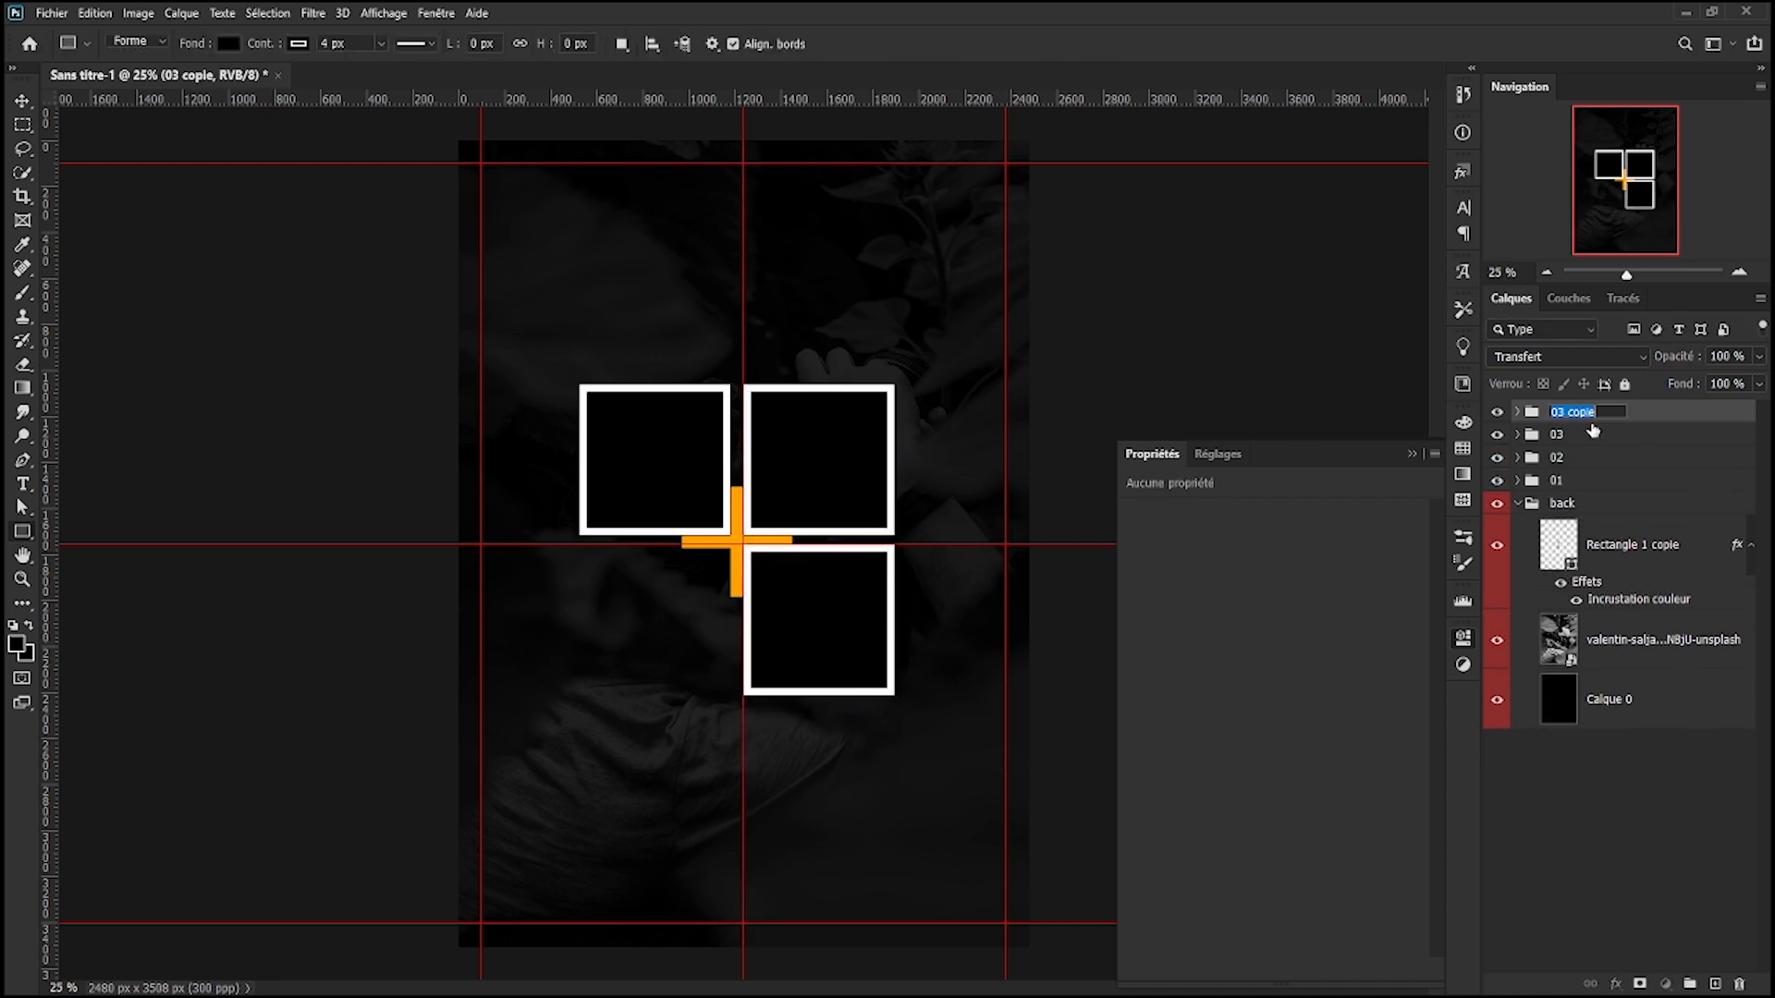
key("ctrl+t")
left_click_drag(832, 619, 666, 615)
key("Return")
- Delete the orange spacing cross from the back group
left_click(1598, 527)
key("Delete")
- Place the wedding couple photo in group 01, scale it to the frame's height, and clip it to the black square
left_click(1517, 481)
left_click(1664, 588)
left_click_drag(732, 521, 715, 499)
left_click_drag(1029, 353, 677, 587)
left_click_drag(584, 673, 710, 487)
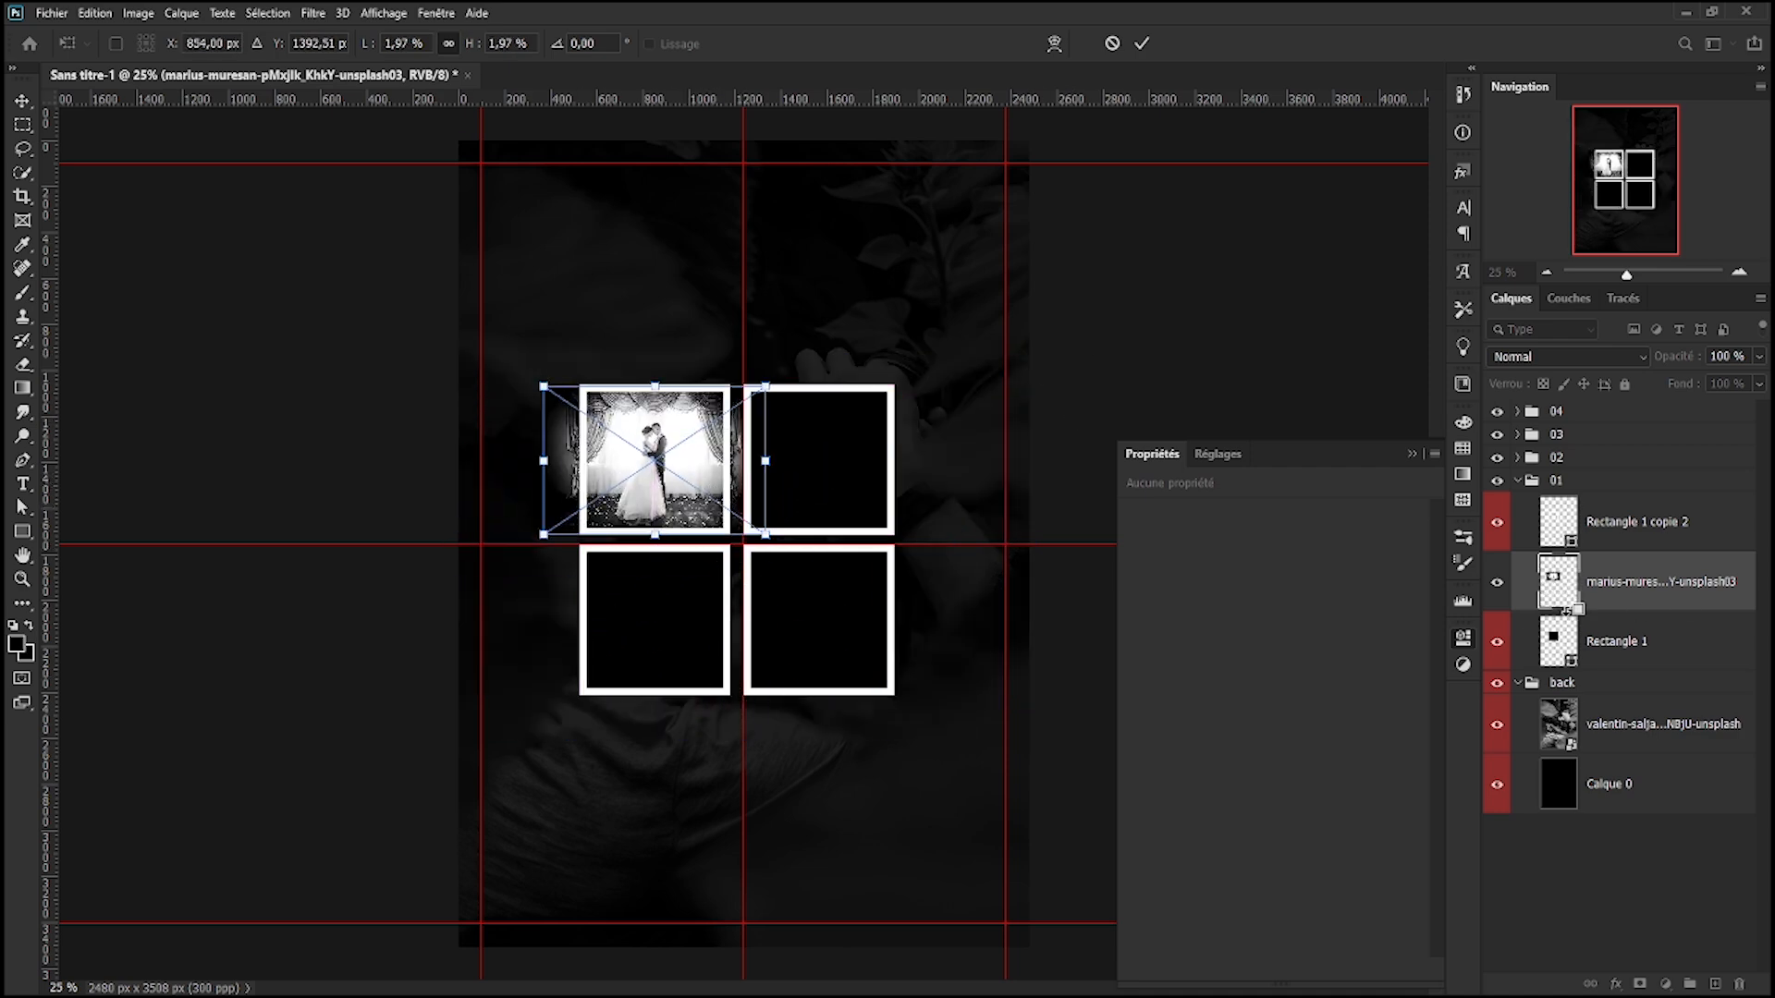
key("Return")
left_click(1569, 612, "alt")
- Place the man's portrait scaled down over the upper-right frame and move its layer into group 02 above the black square
left_click_drag(979, 587, 954, 569)
left_click_drag(1013, 139, 566, 706)
left_click_drag(566, 852, 840, 472)
key("Return")
left_click(1517, 457)
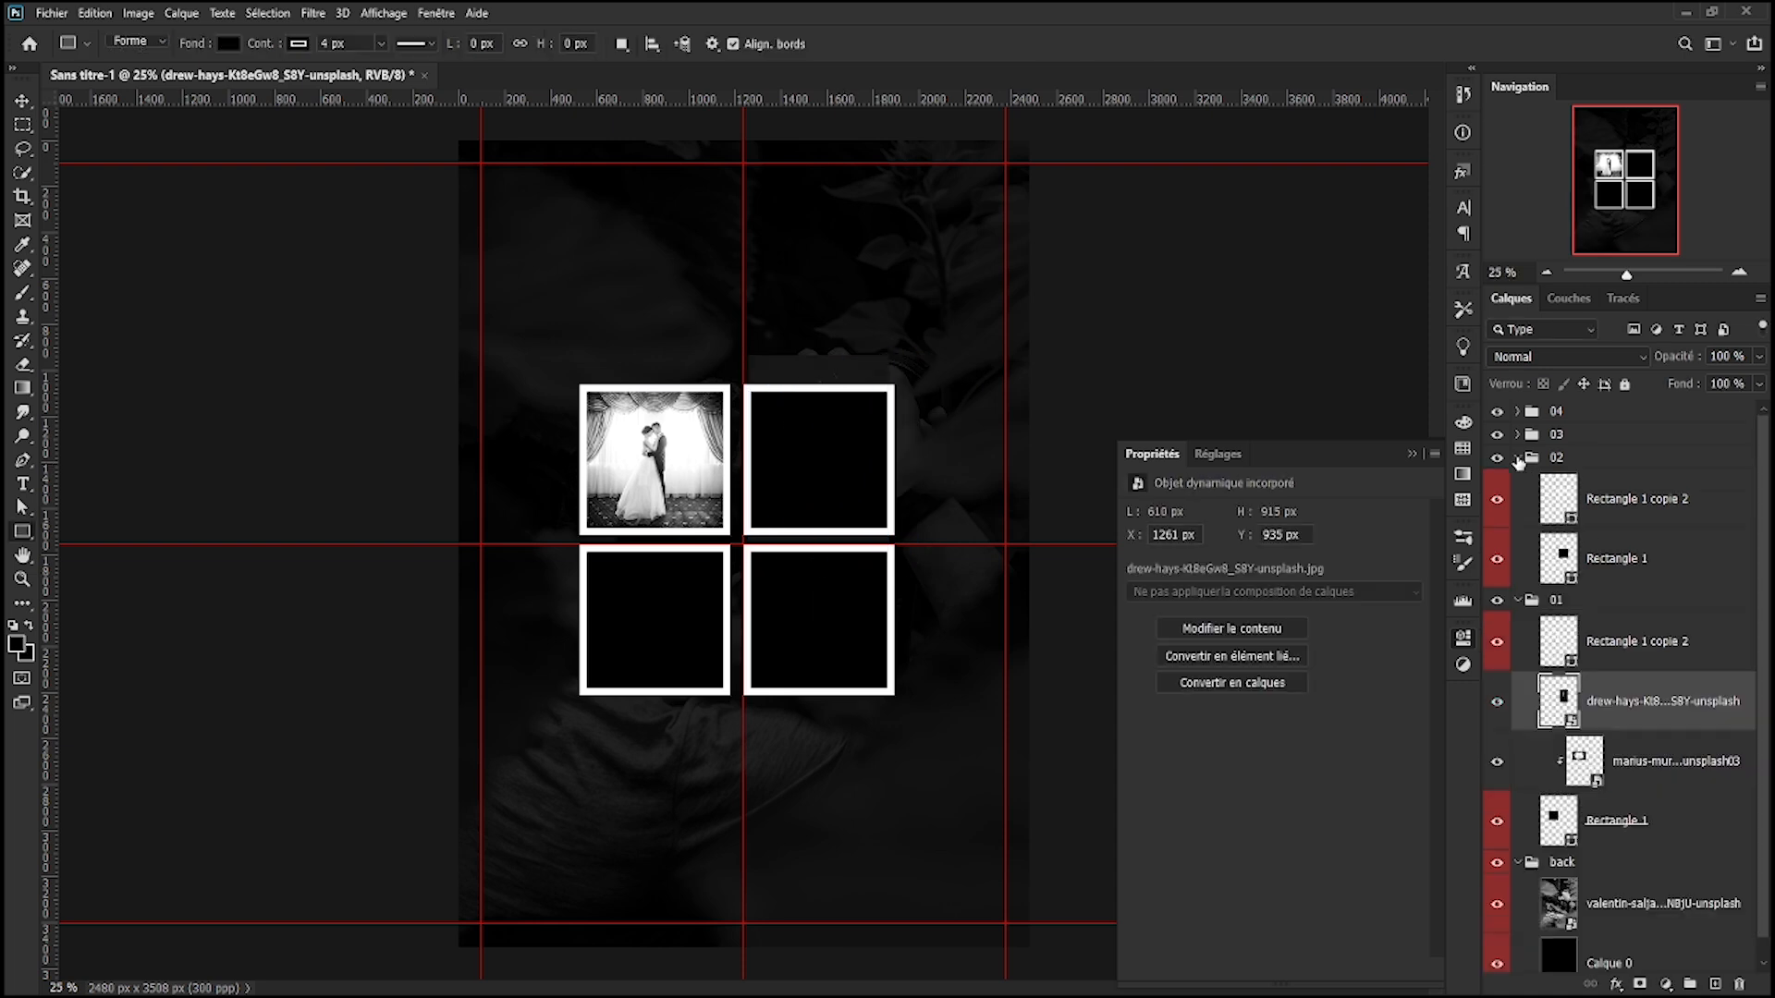
left_click_drag(1654, 700, 1645, 532)
- Reposition and slightly enlarge the man's portrait to fill frame 02, and clip it to the black square
key("v")
left_click_drag(824, 462, 831, 475)
key("ctrl+t")
left_click_drag(885, 383, 898, 377)
key("Return")
left_click(1556, 582, "alt")
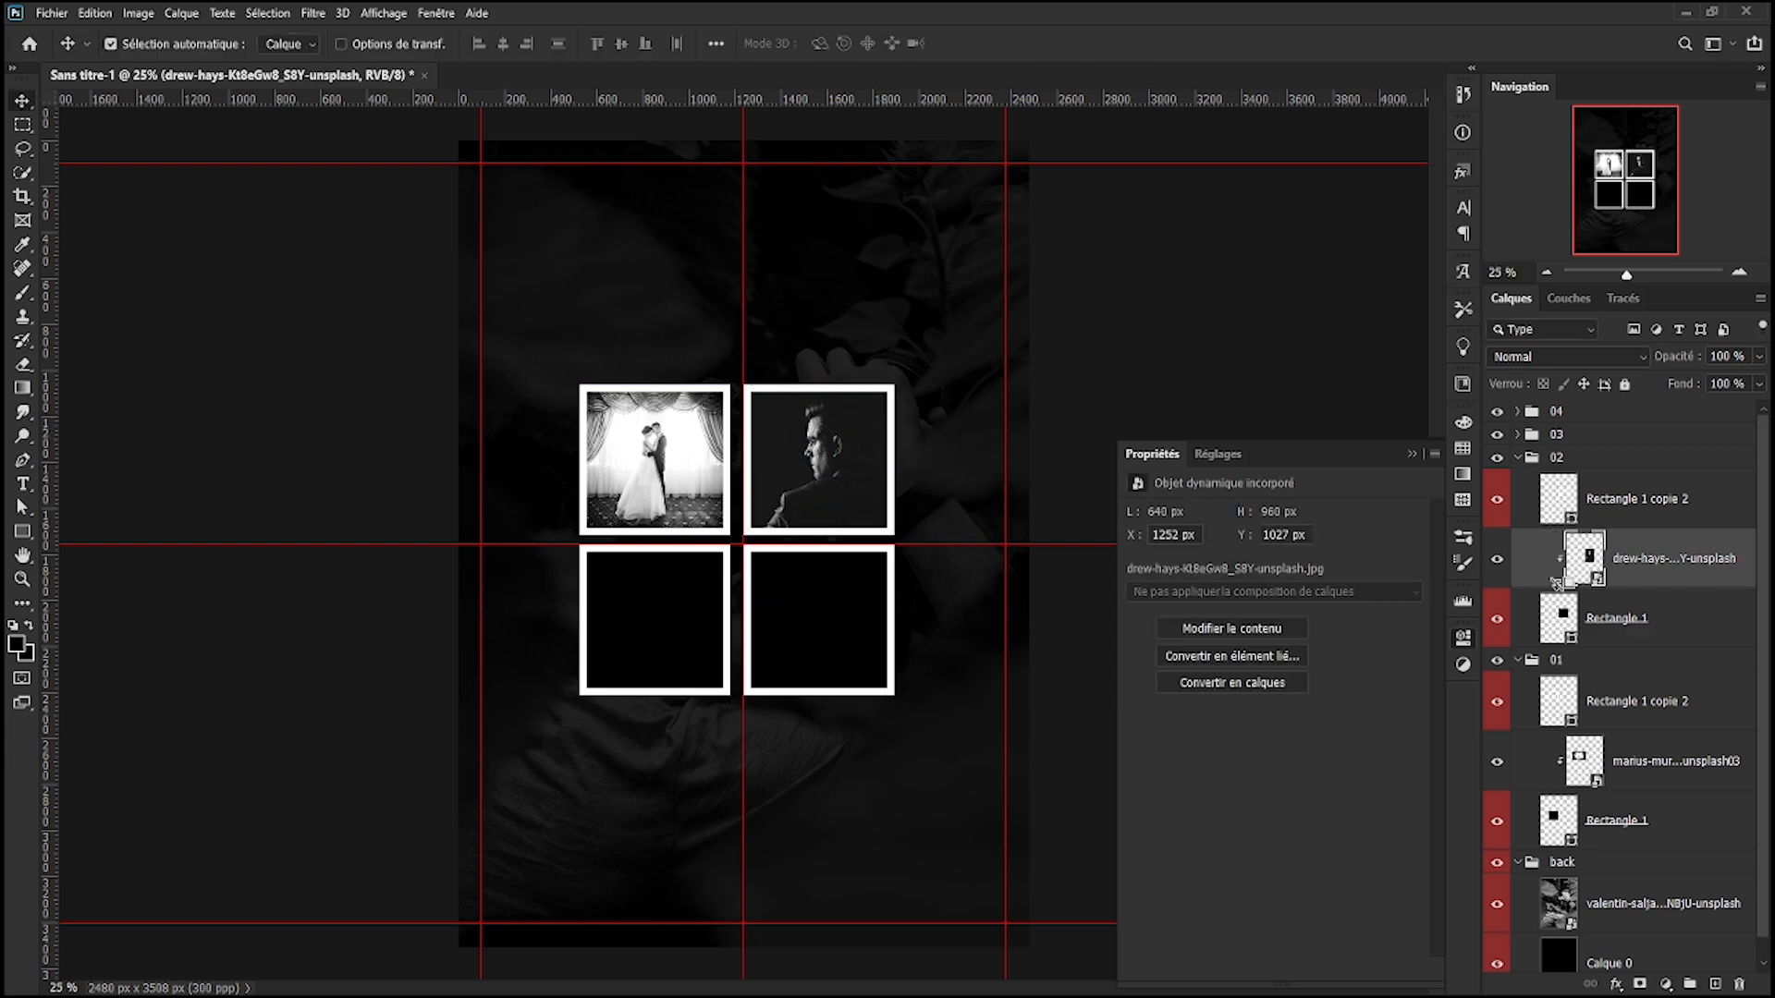
- Place the beach photo of the woman above the black square in group 03, scaled to the frame's height
left_click(1516, 459)
left_click(1517, 435)
left_click(1606, 532)
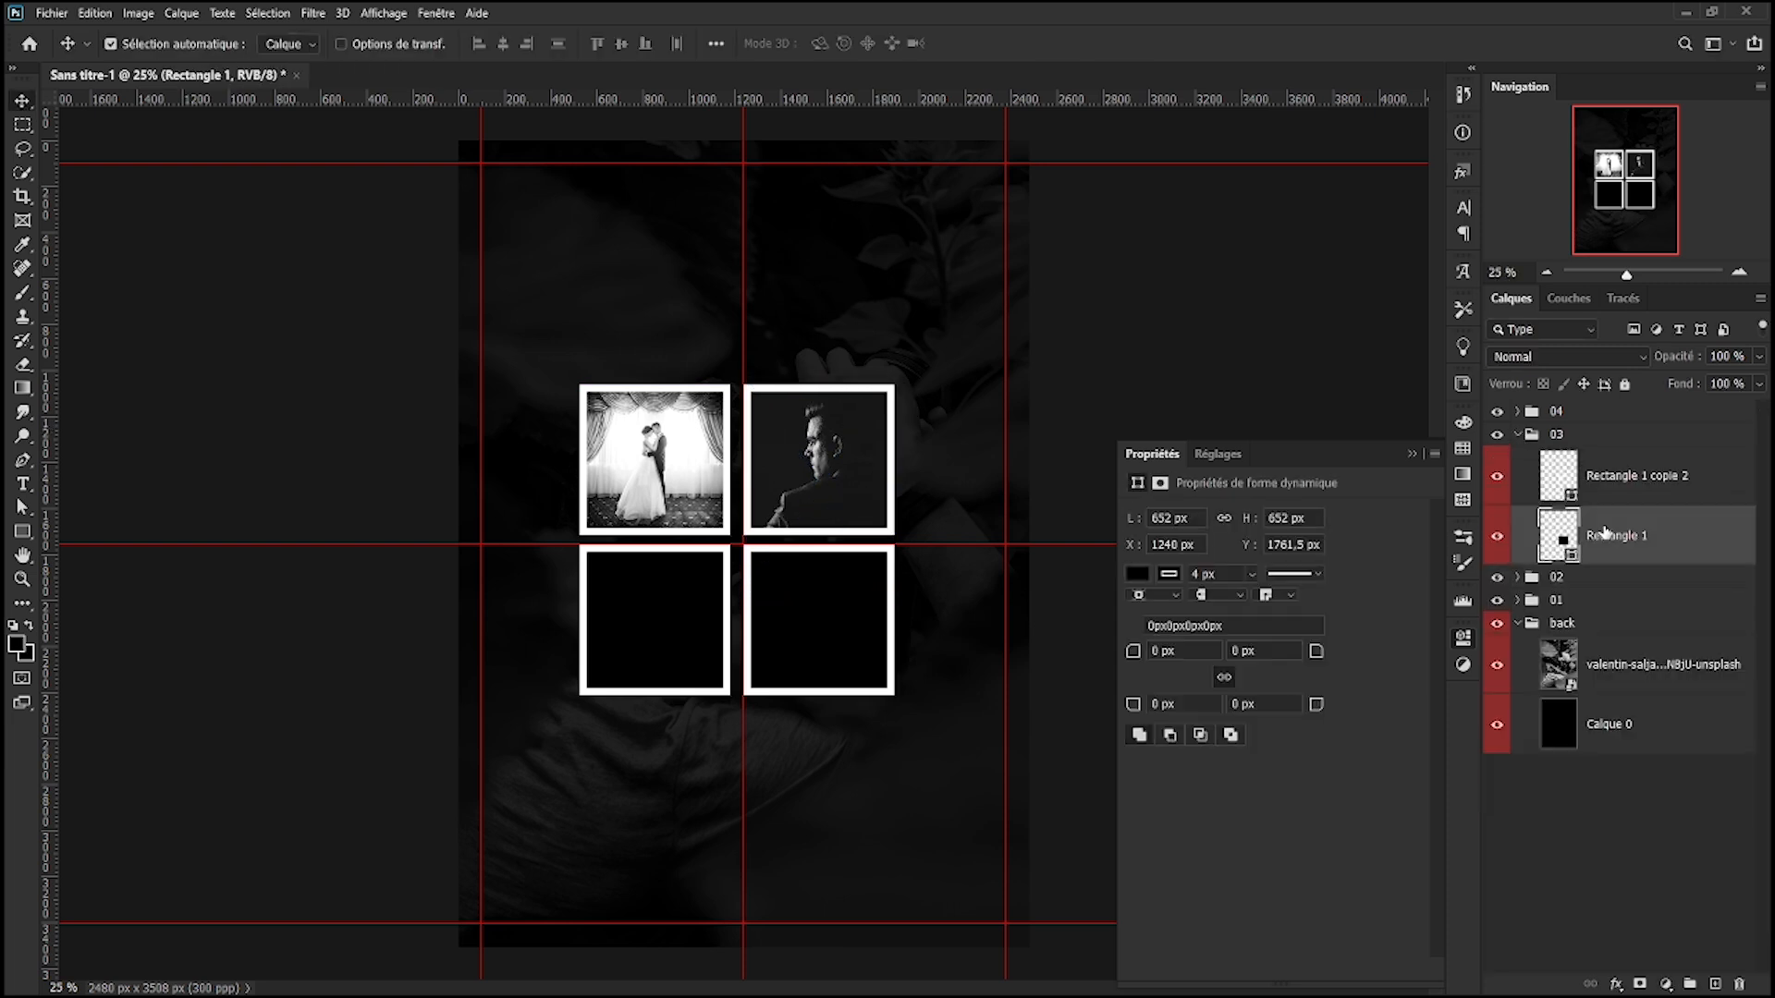
left_click_drag(0, 633, 693, 630)
left_click_drag(1030, 351, 667, 595)
left_click_drag(584, 641, 650, 591)
left_click_drag(733, 691, 747, 694)
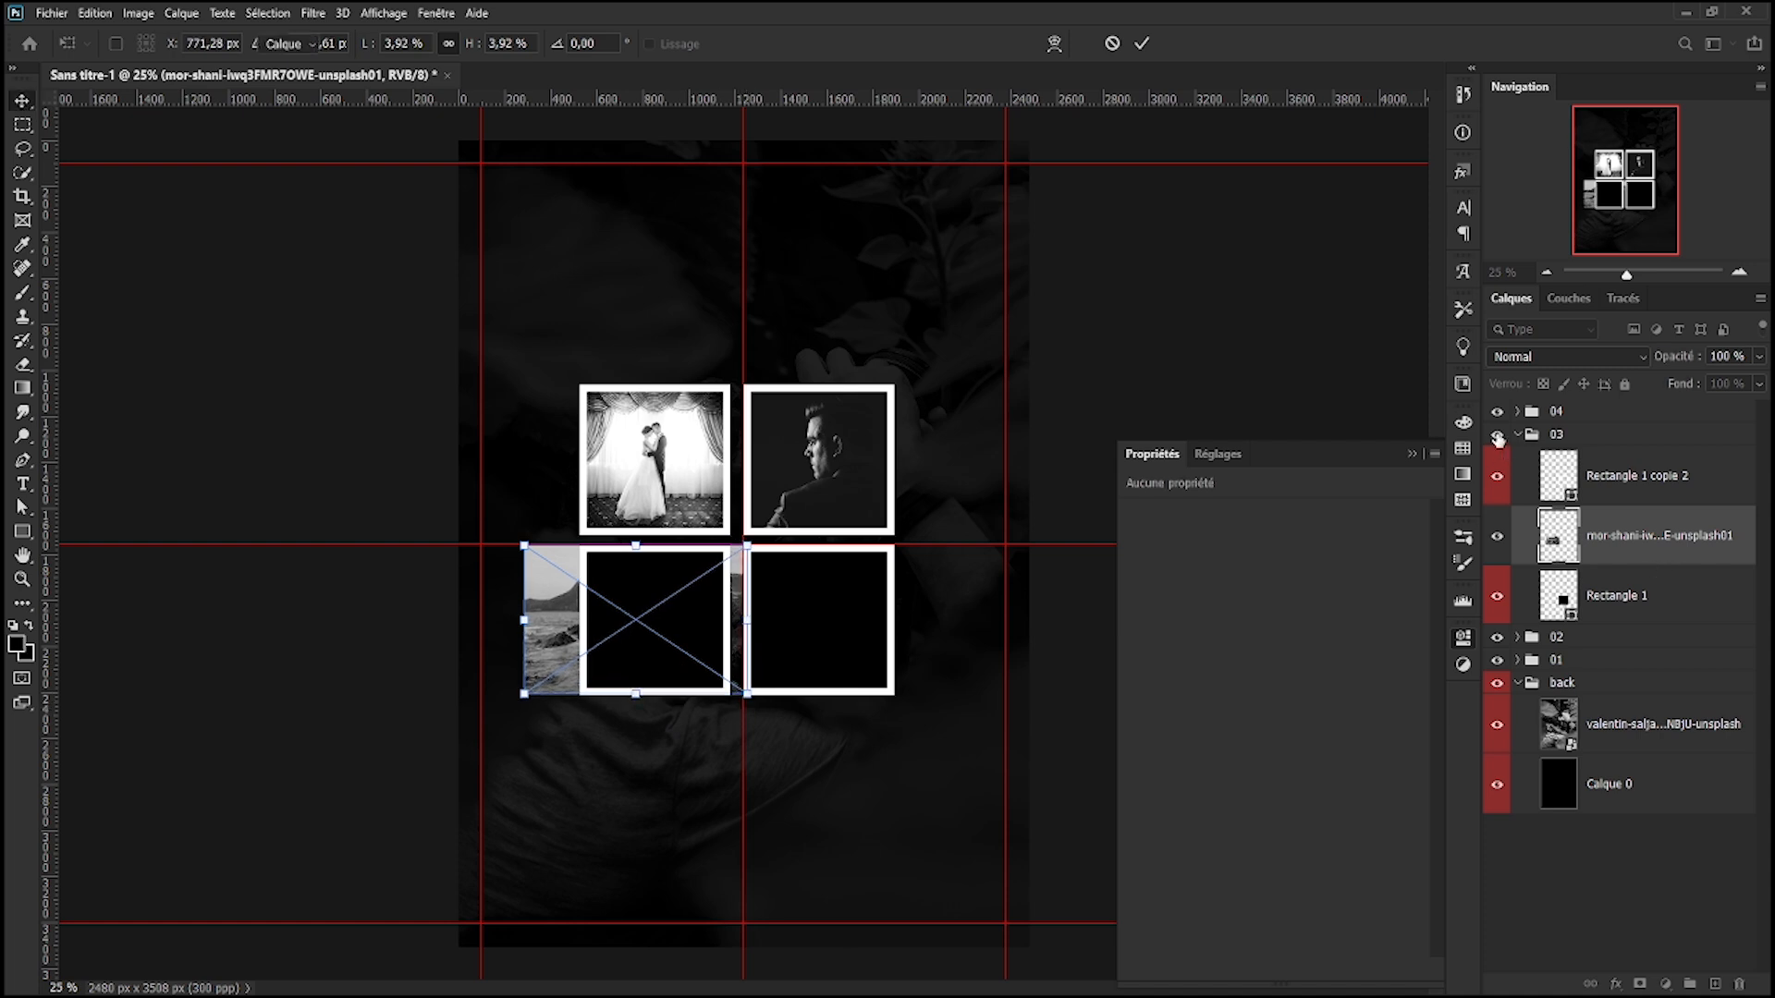
key("Return")
- Move the beach photo over frame 03 with the woman inside it, and clip it to the black square
left_click_drag(571, 644, 719, 646)
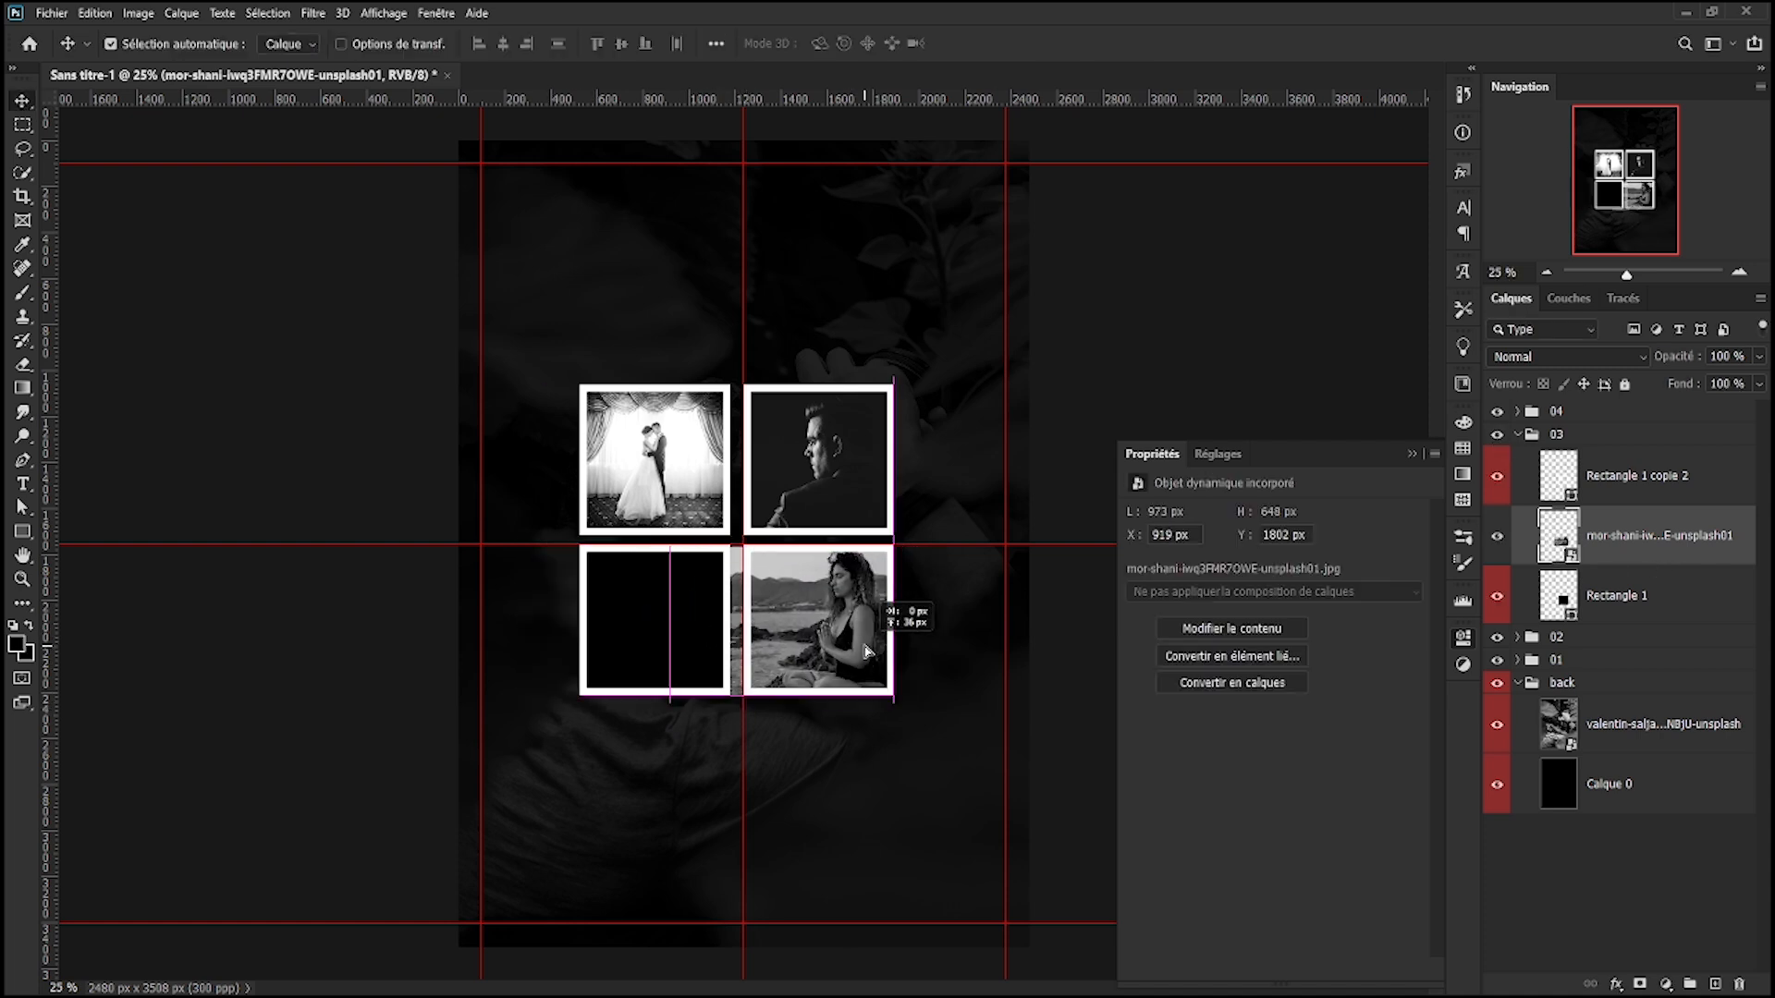
left_click(1562, 561, "alt")
left_click(1517, 434)
- Place the seated dancer photo and move its layer into group 04, just above the black square
left_click(1517, 412)
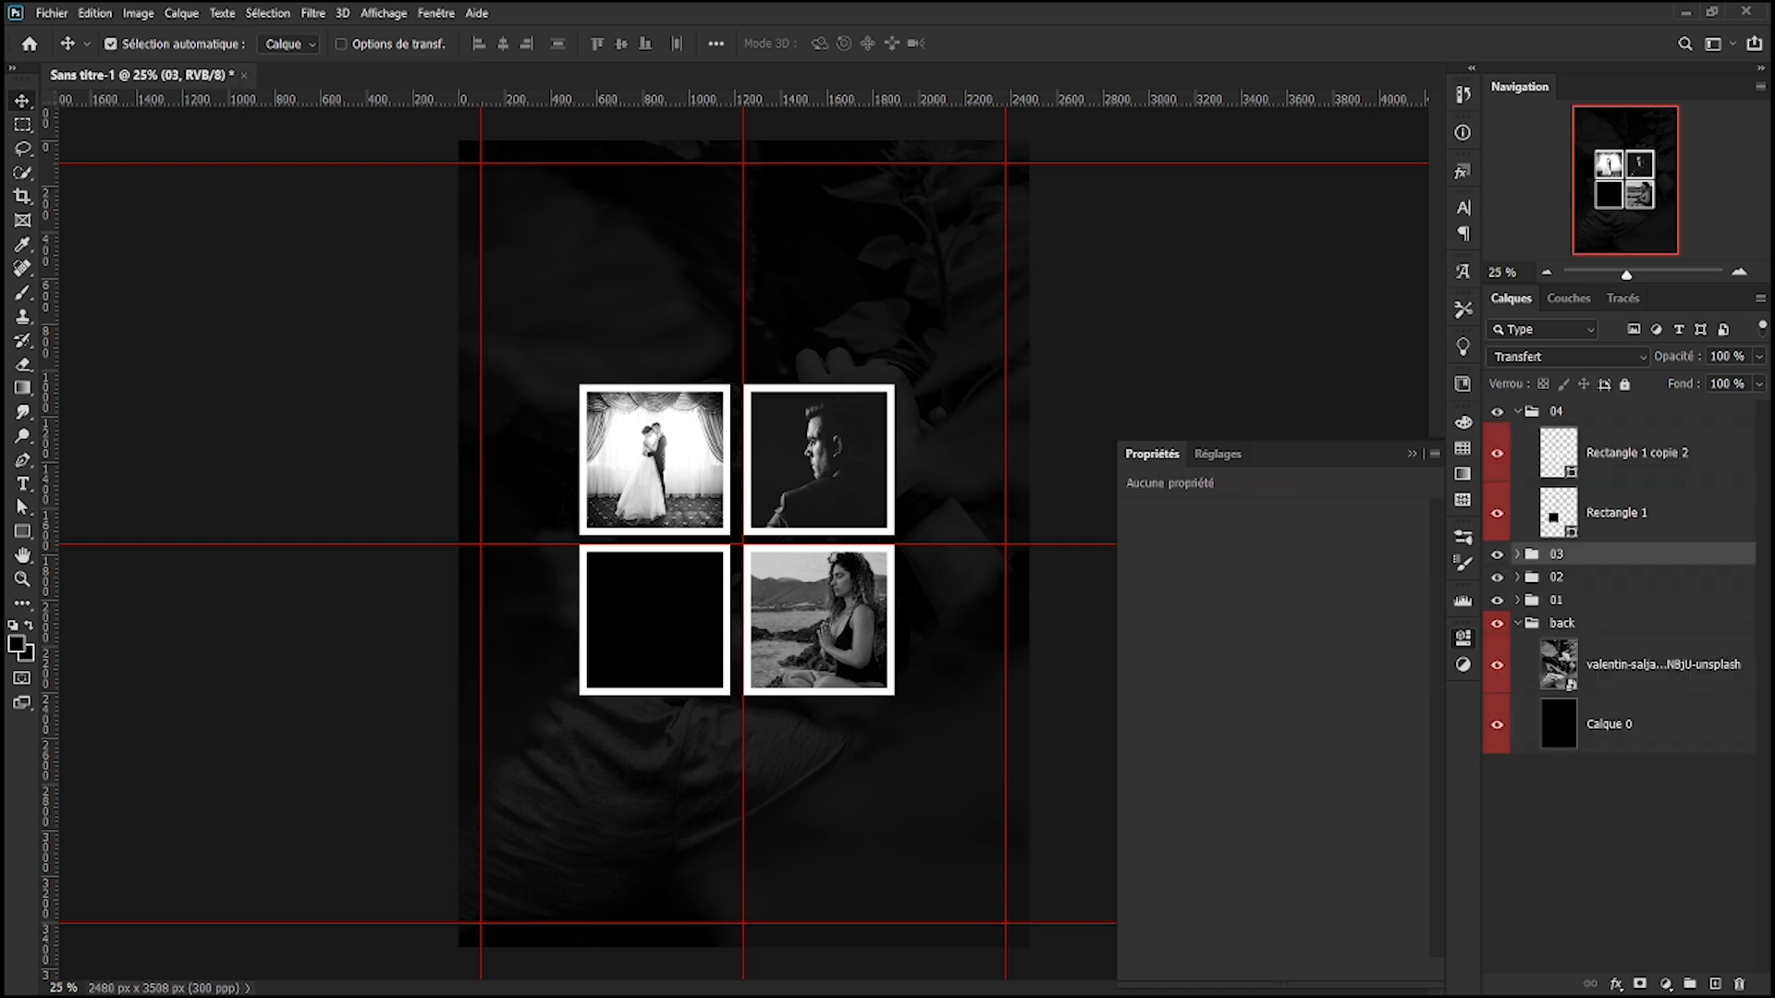
left_click_drag(1773, 665, 625, 667)
key("Return")
left_click_drag(1624, 572, 1620, 489)
- Scale and position the dancer photo to fill the lower-left frame, and clip it to the black square
key("ctrl+t")
left_click_drag(1028, 354, 625, 625)
left_click_drag(565, 667, 693, 596)
left_click_drag(751, 656, 804, 692)
mouse_move(790, 660)
left_mouse_down()
mouse_move(750, 661)
mouse_move(764, 666)
left_mouse_up()
key("Return")
left_click(1571, 543, "alt")
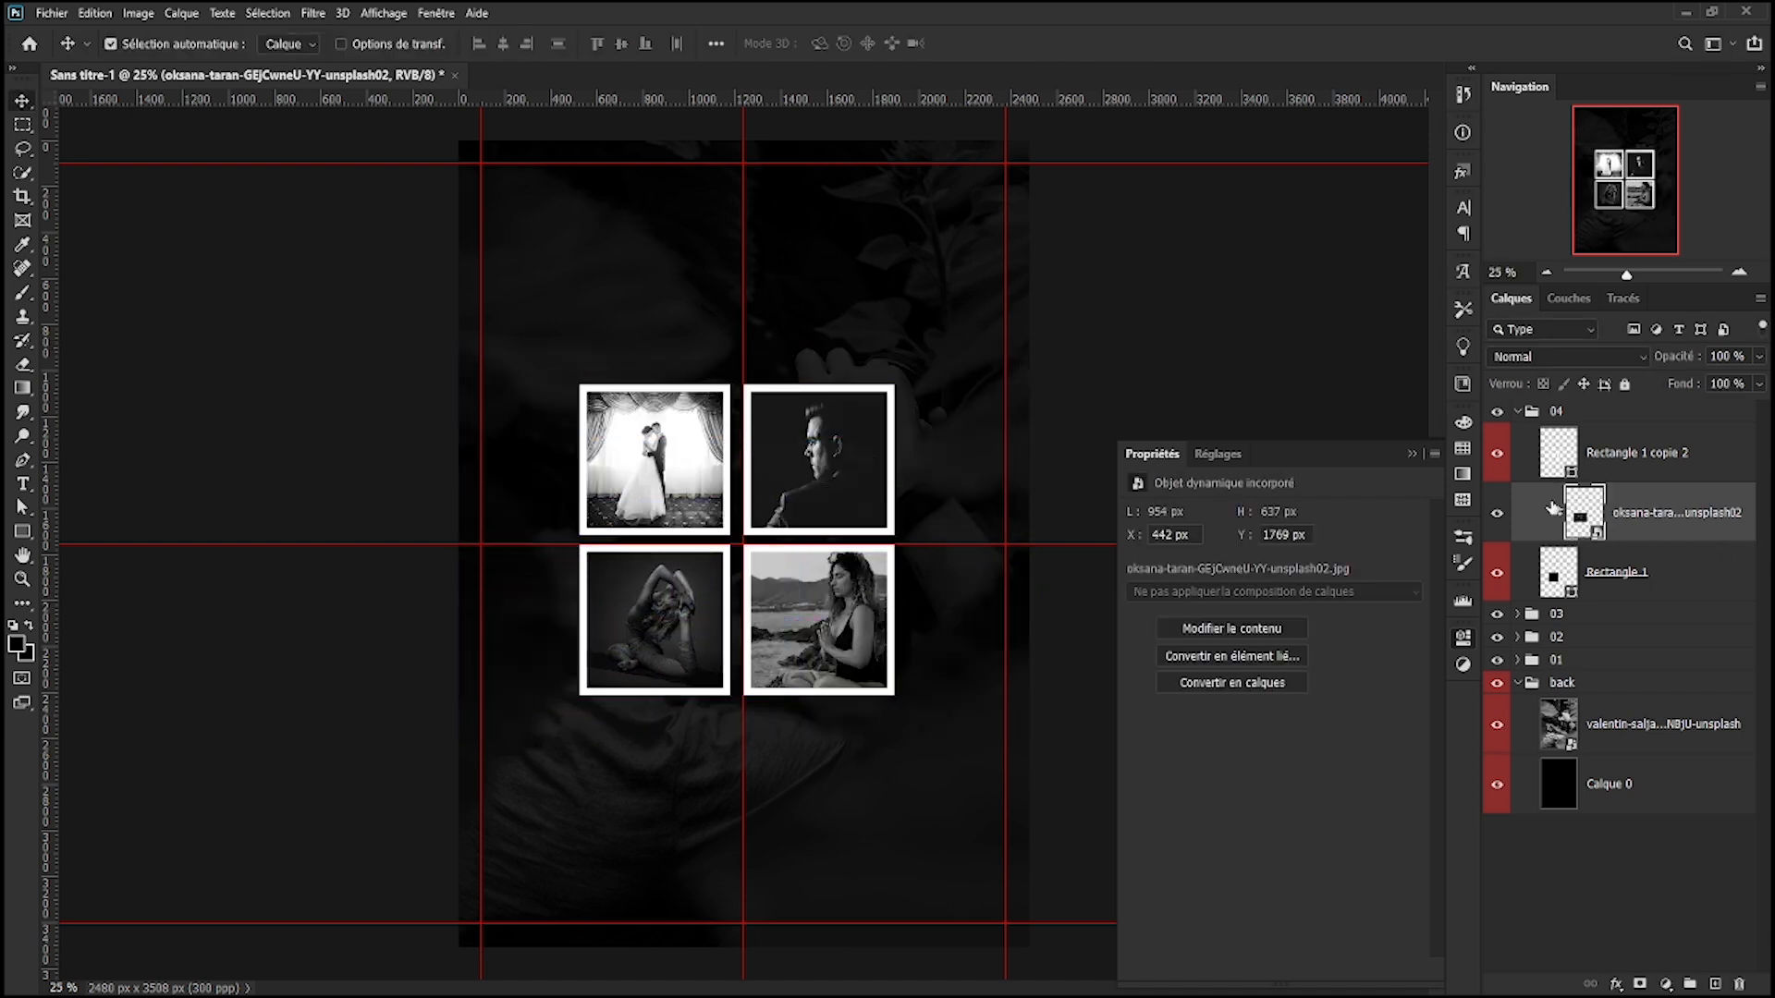
- Create a new group above the frame groups with an empty layer inside it
left_click(1518, 412)
left_click(1690, 984)
left_click(1715, 985)
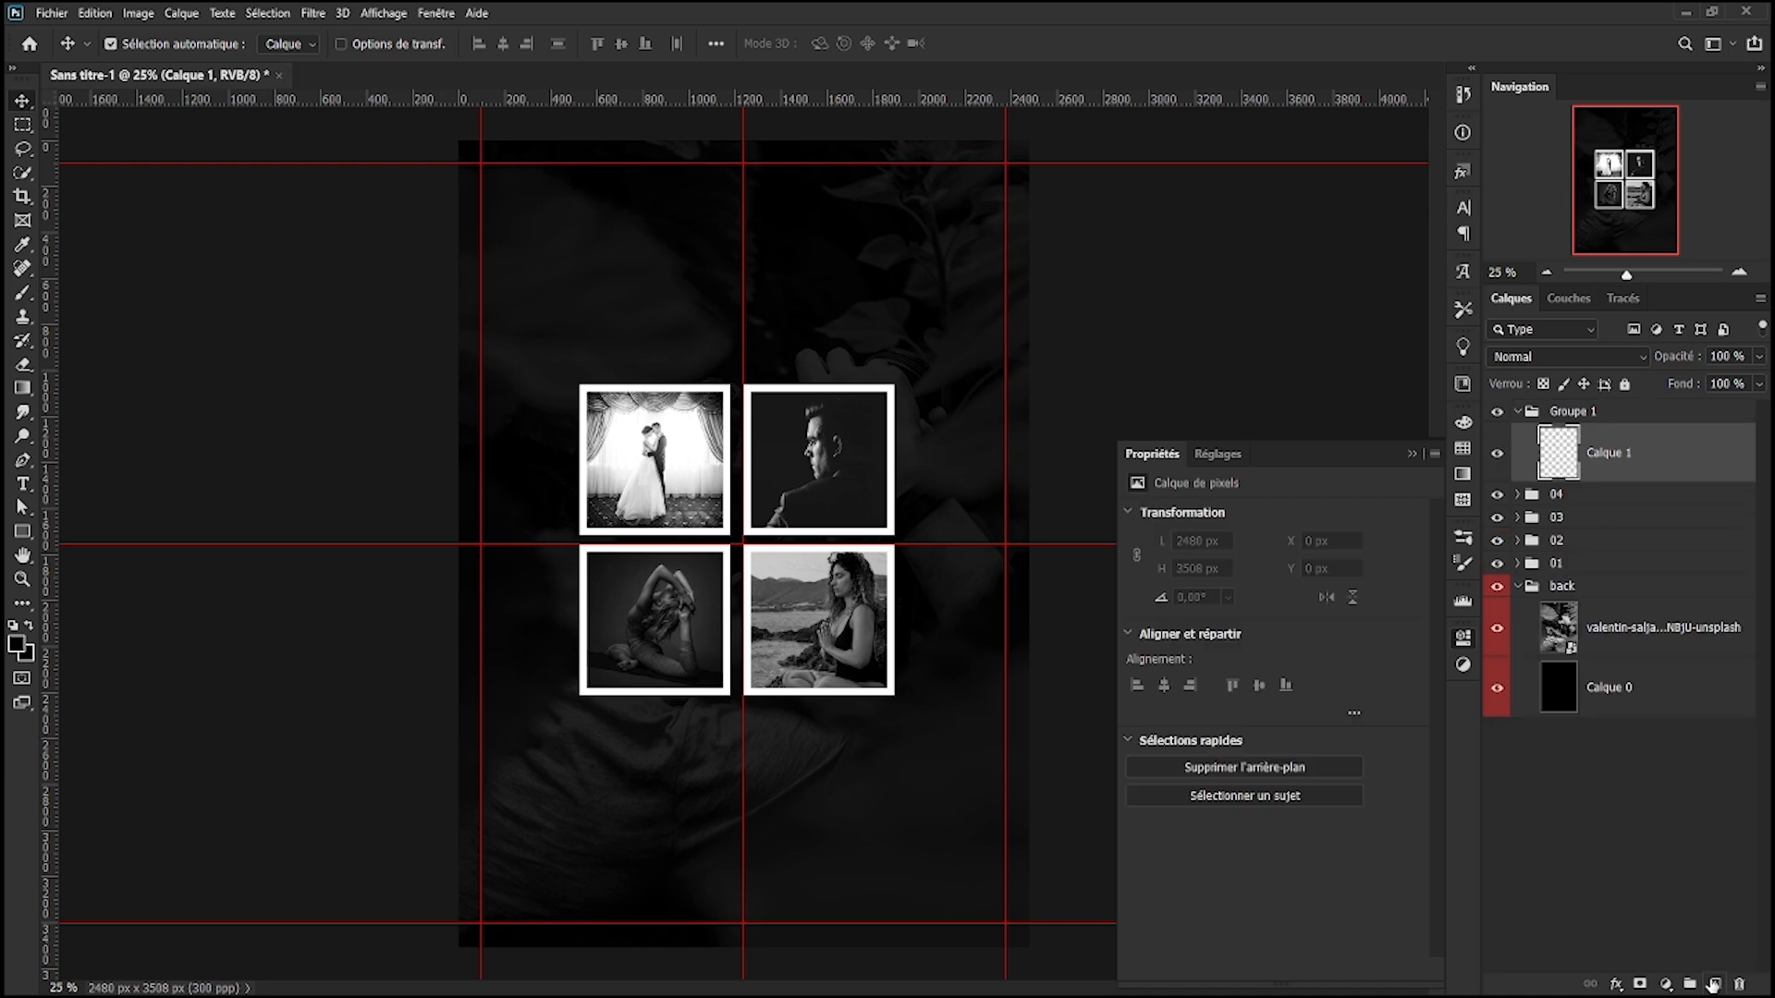
left_click(23, 531)
left_click(1568, 500)
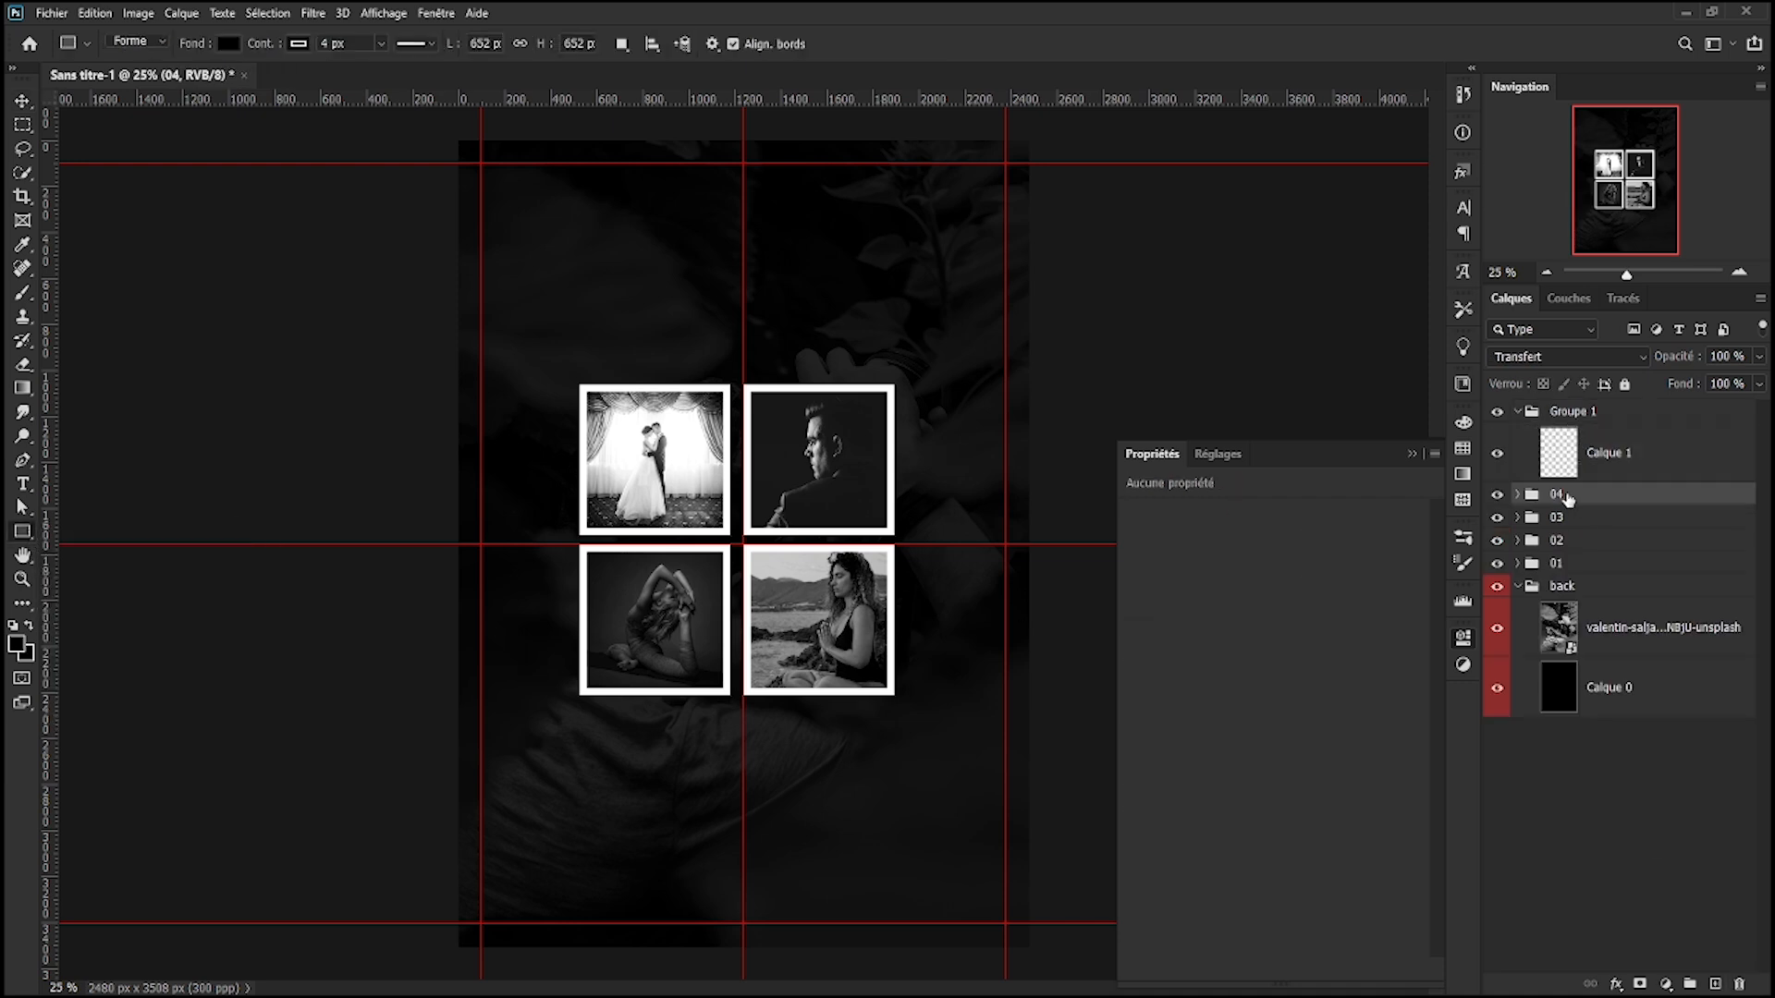
left_click(1568, 564, "shift")
key("ctrl+t")
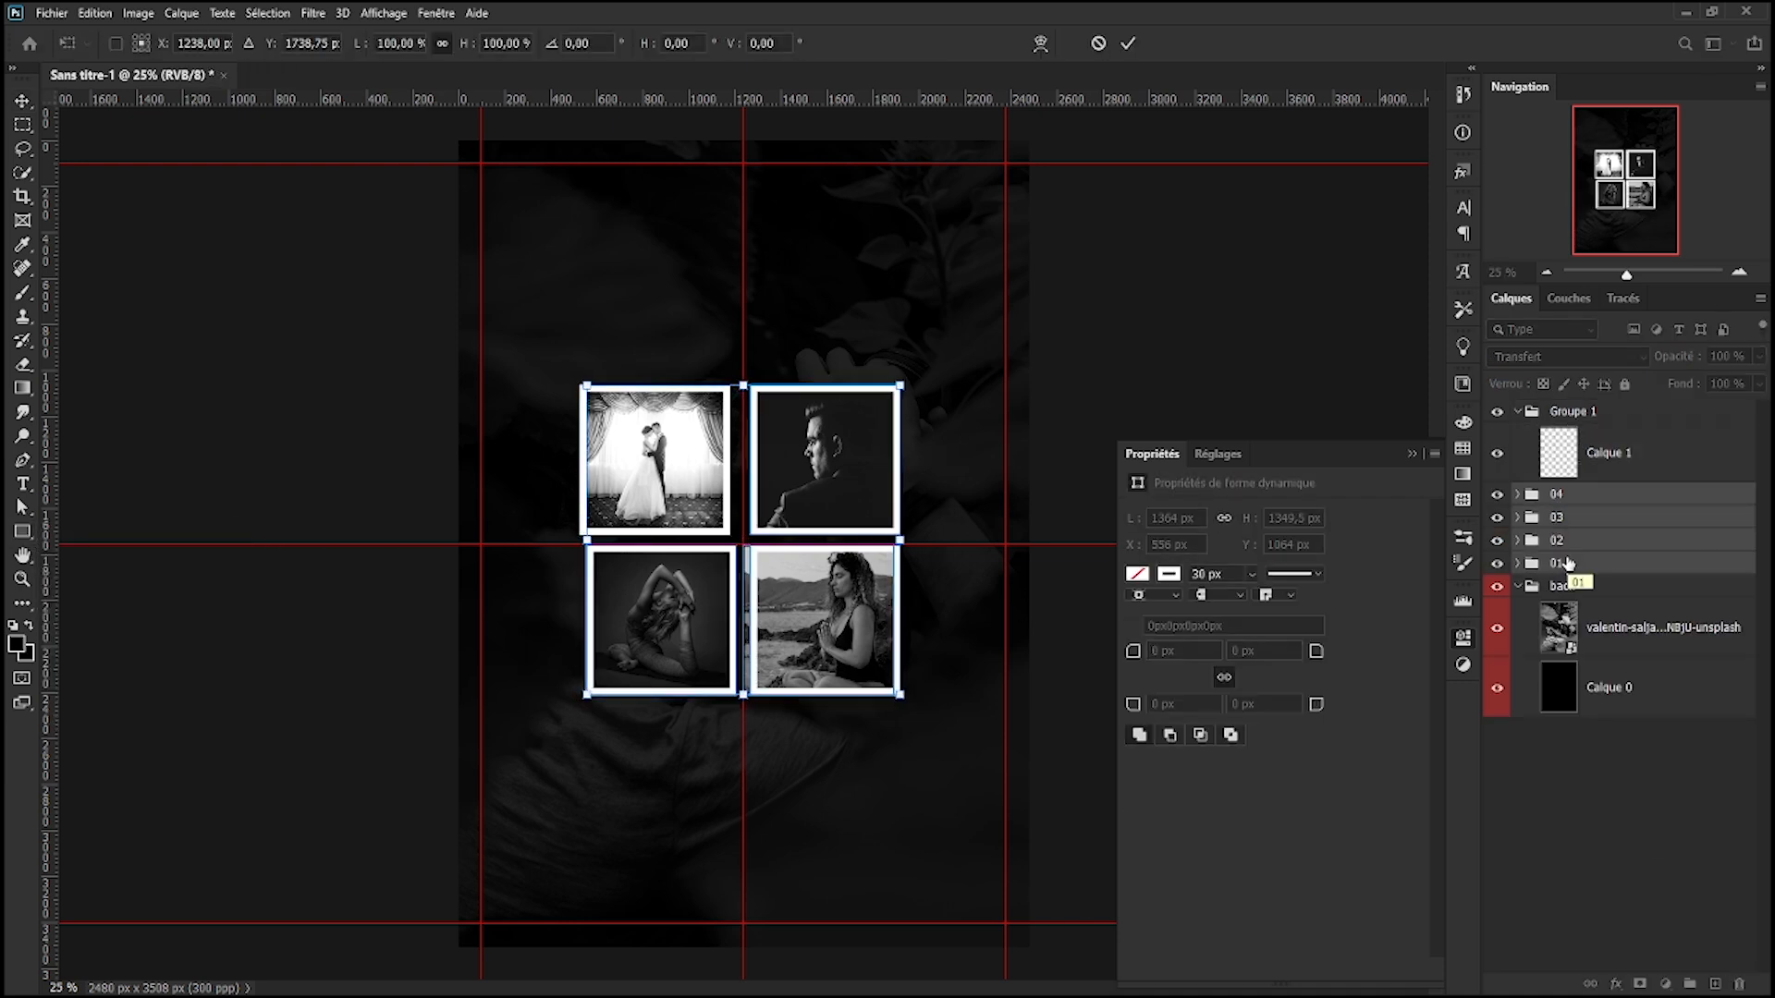
key("ctrl+z")
left_click(1621, 565)
left_click(1592, 501, "shift")
key("ctrl+t")
key("shift+Right")
key("shift+Right")
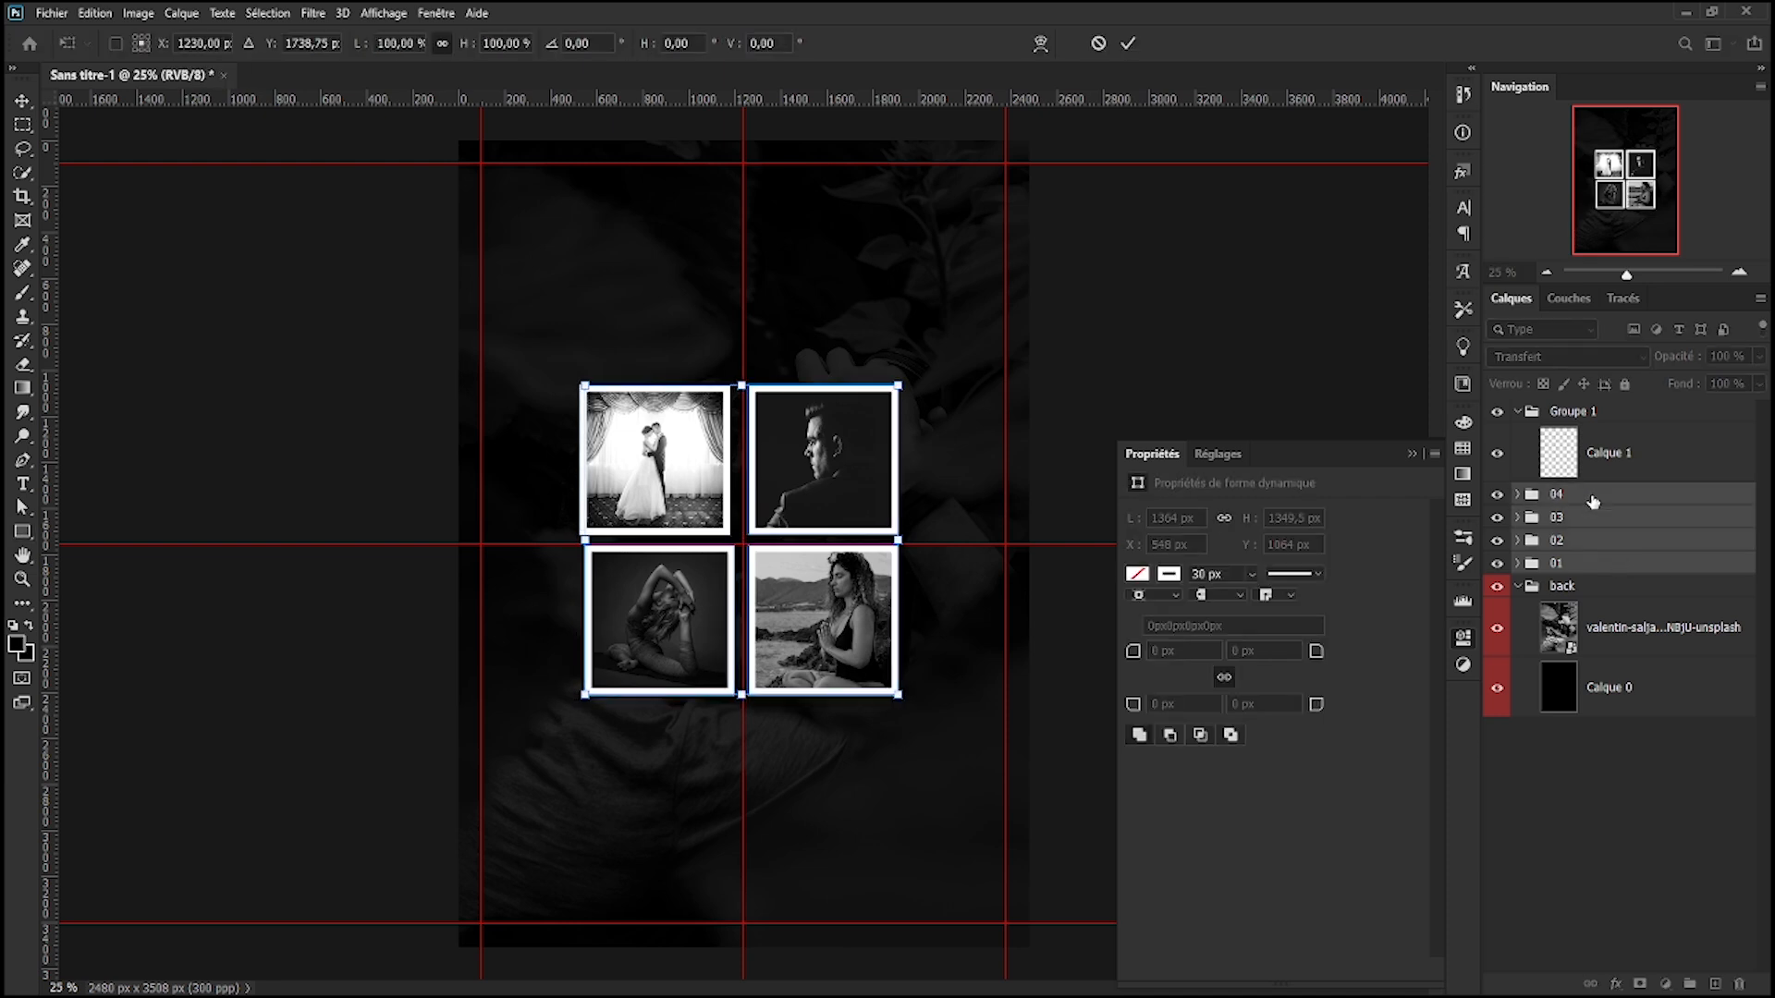
left_click(1497, 564)
left_click(1497, 565)
key("ctrl+z")
key("ctrl+z")
key("ctrl+z")
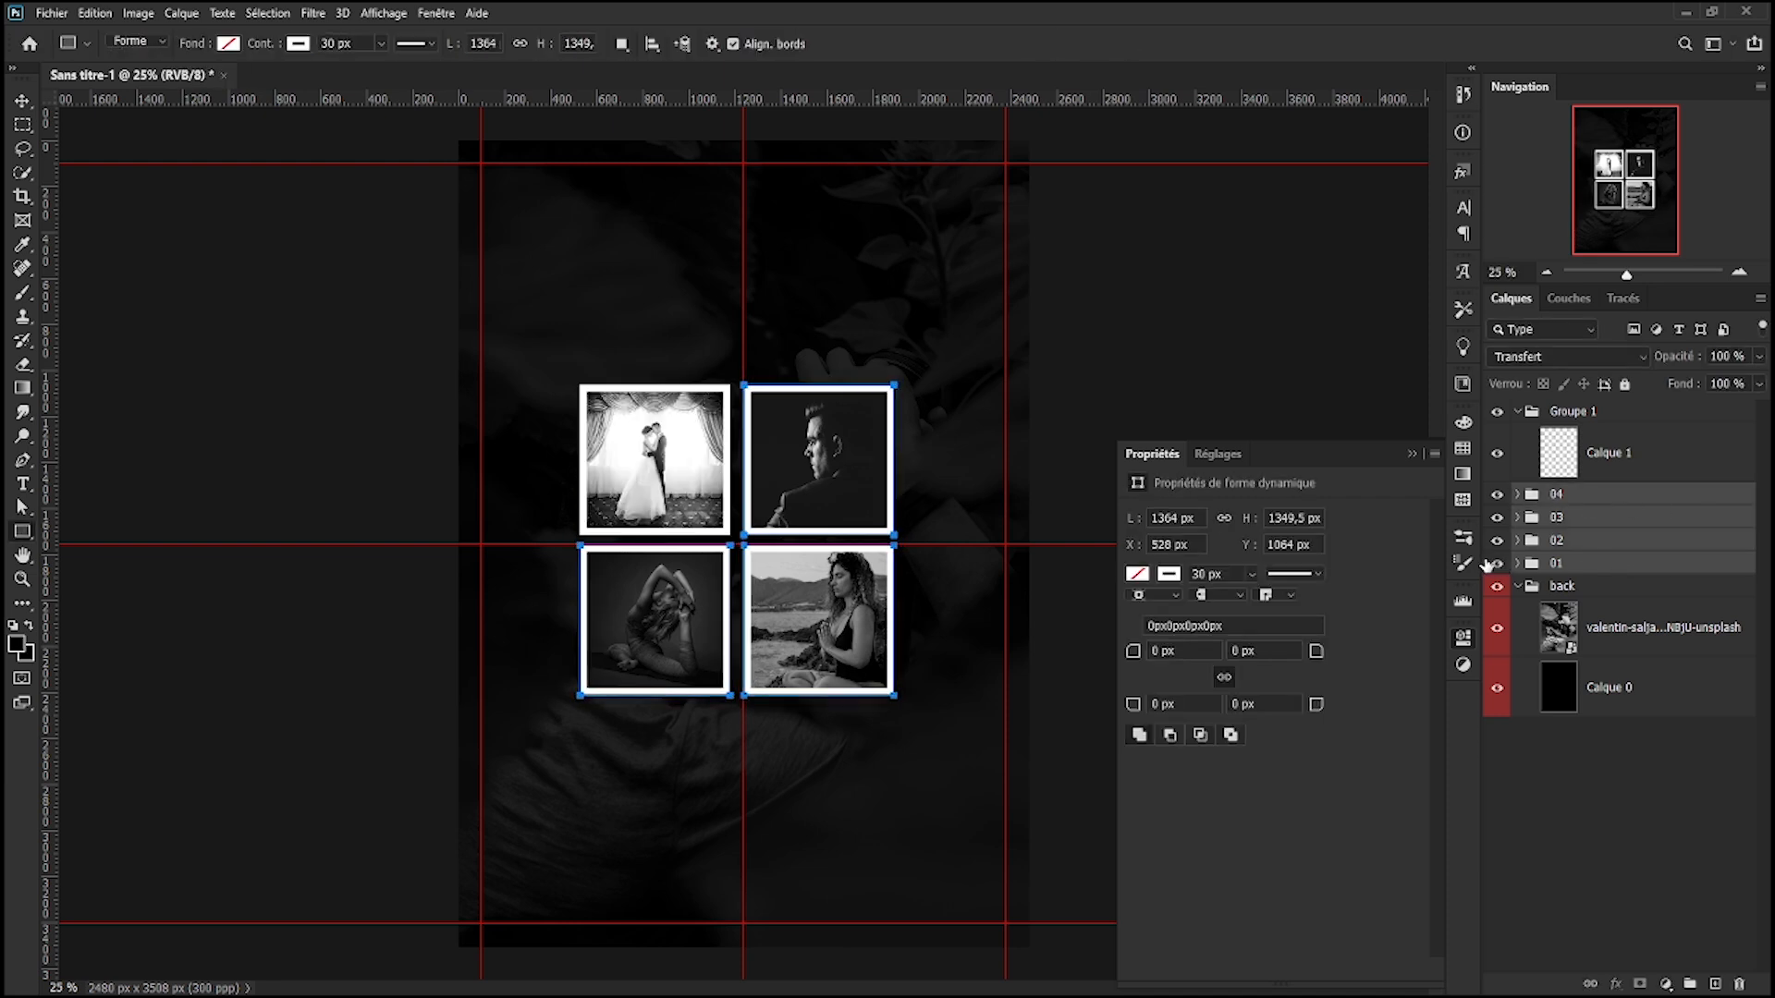
- Move the empty layer out of Groupe 1 and remove the leftover group
left_click(1612, 500)
left_click_drag(1618, 462, 1615, 400)
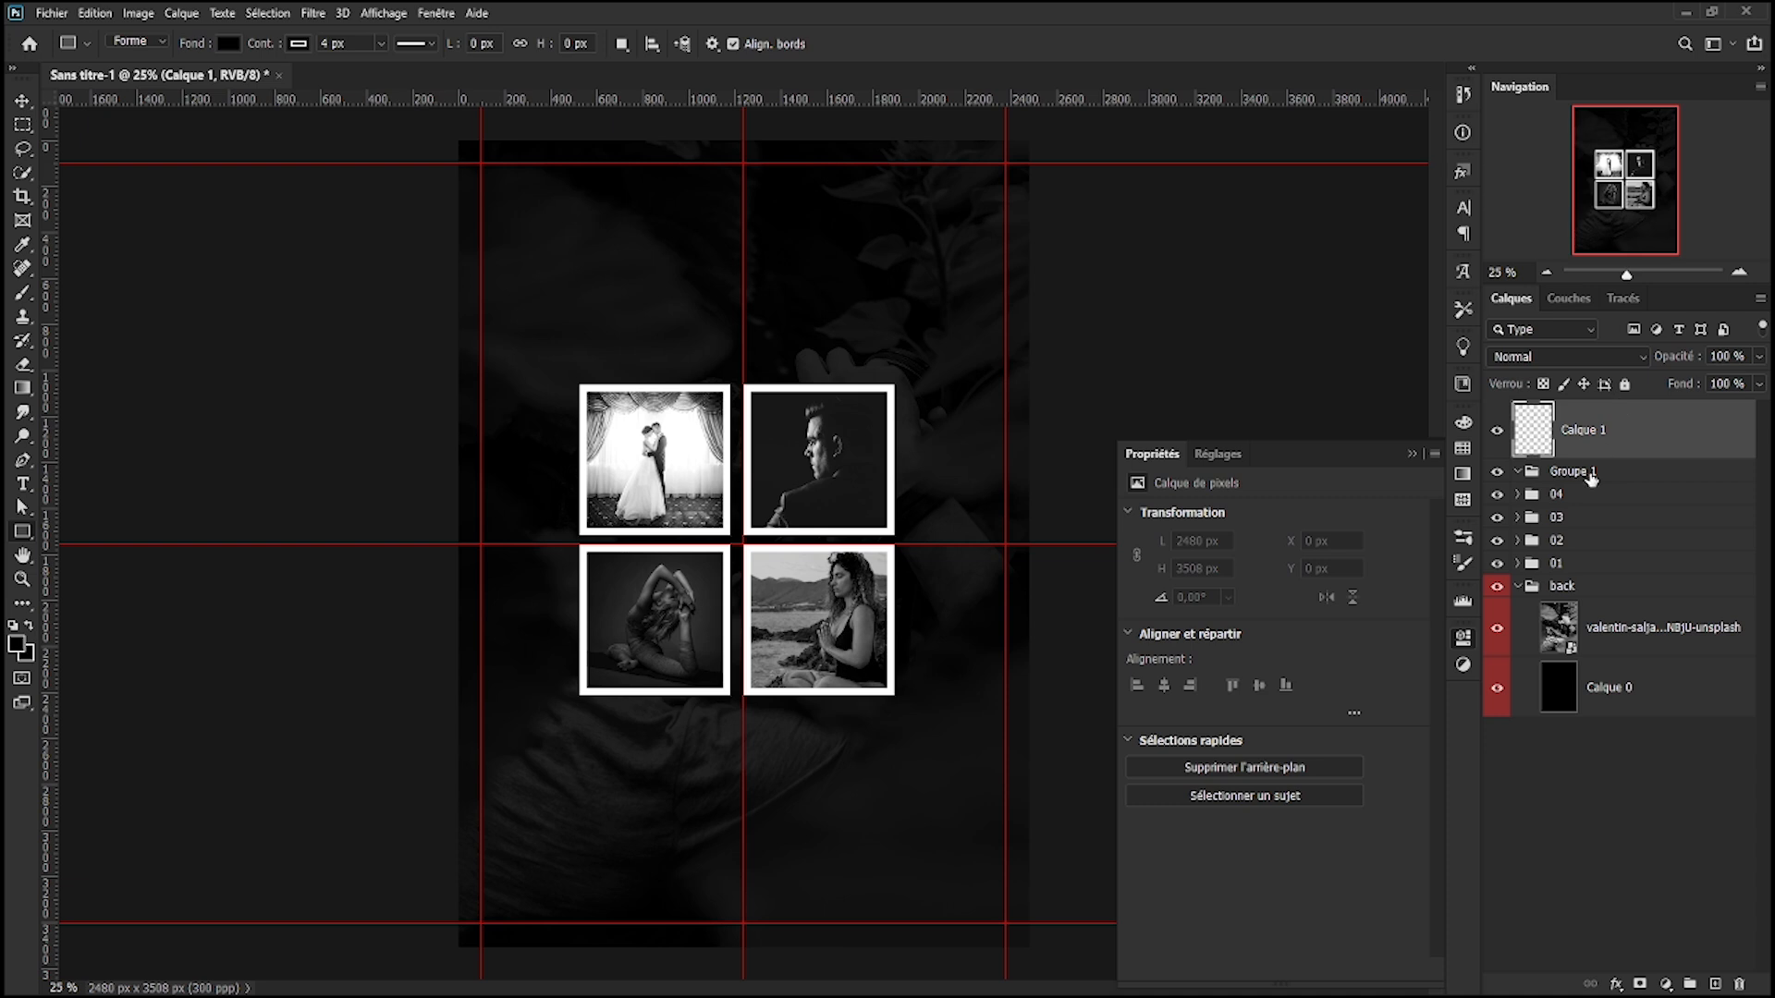
left_click(1585, 474)
key("ctrl+shift+g")
- Try to nudge frame groups 01 to 04 slightly left together
left_click(1565, 545)
left_click(1559, 471, "shift")
key("ctrl+t")
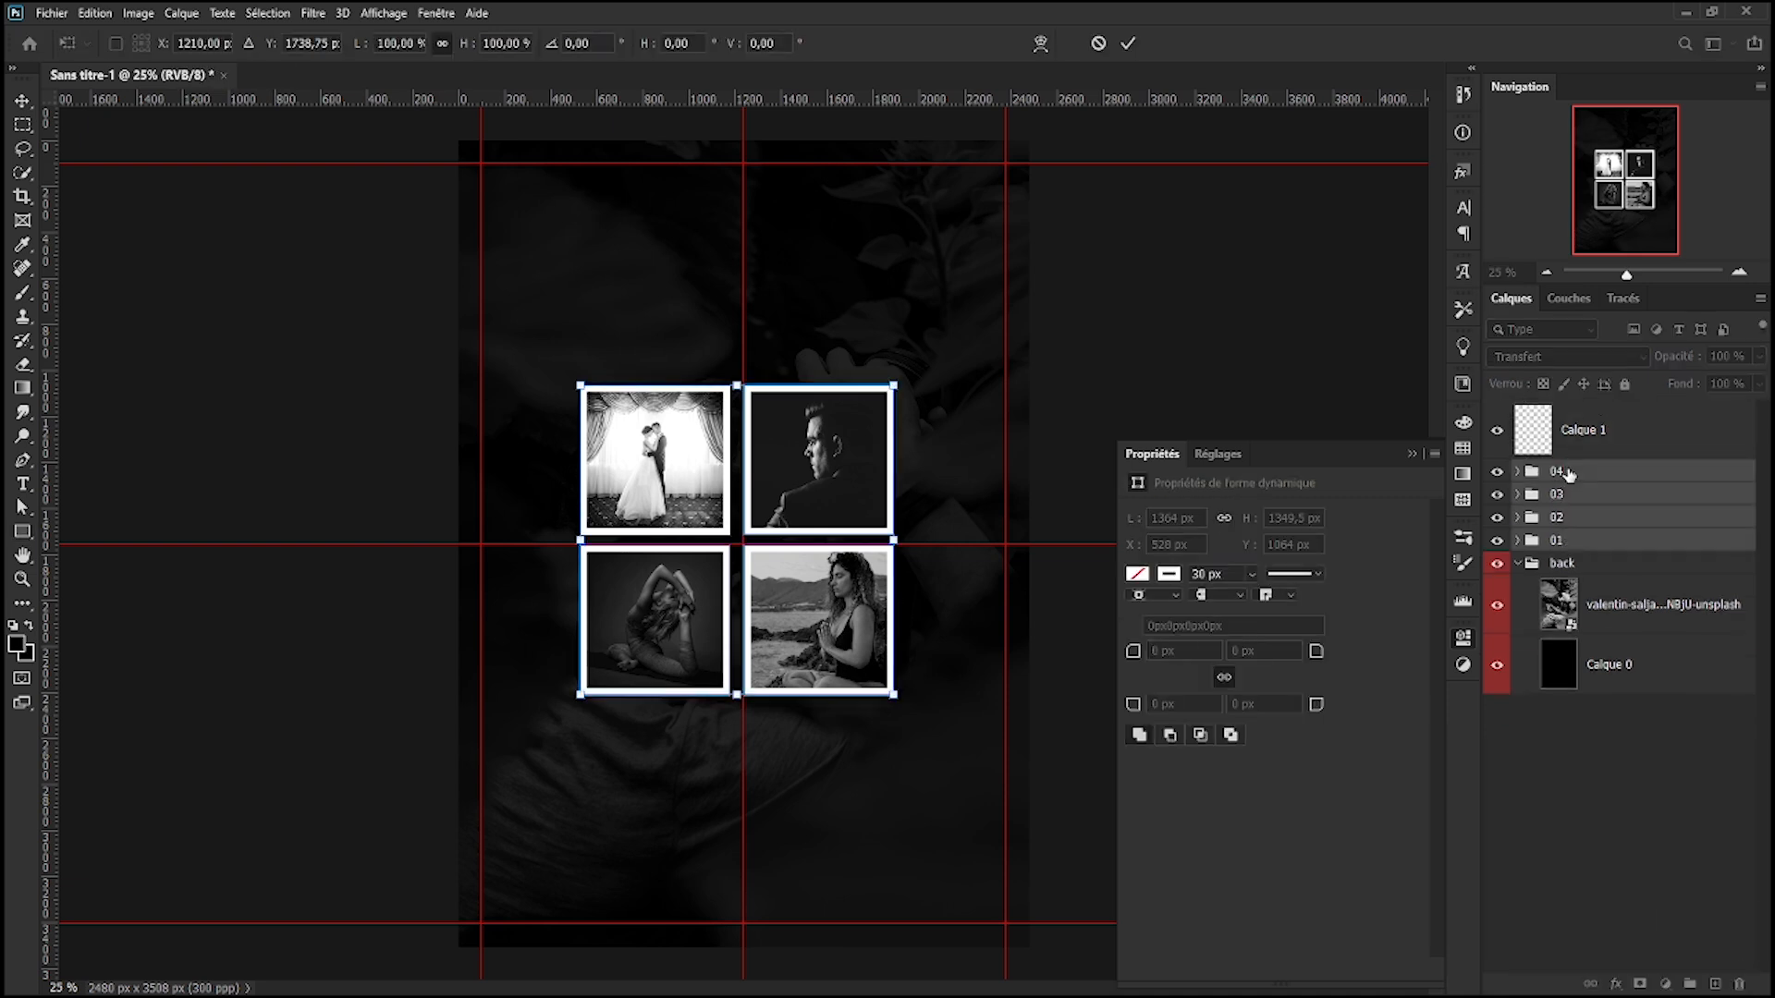
key("Left")
key("Left")
key("Left")
key("Left")
- Draw a circle of about 300 px just above the photo grid with the Ellipse tool on the empty layer
left_click(1578, 439)
right_click(23, 531)
left_click(82, 568)
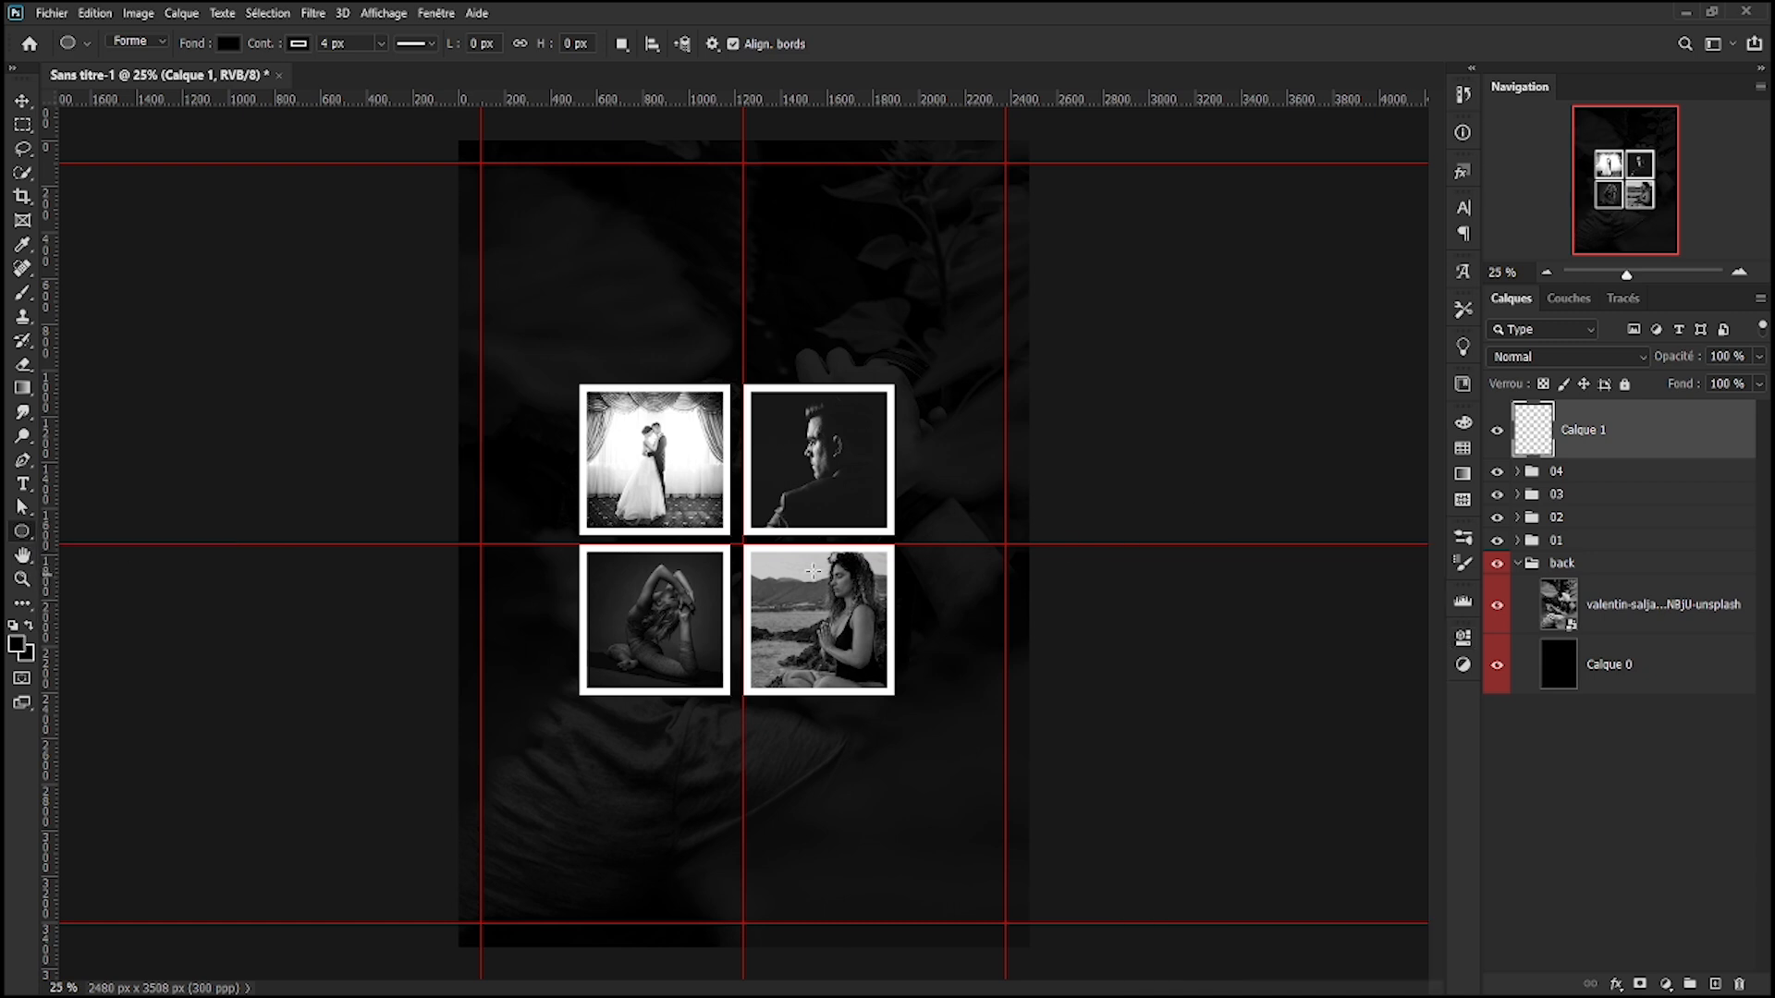
left_click_drag(718, 324, 758, 359)
- Fill the circle with a deep orange and move it onto the grid's top edge between the two upper frames
left_click(1136, 607)
left_click(1189, 705)
left_click(1421, 646)
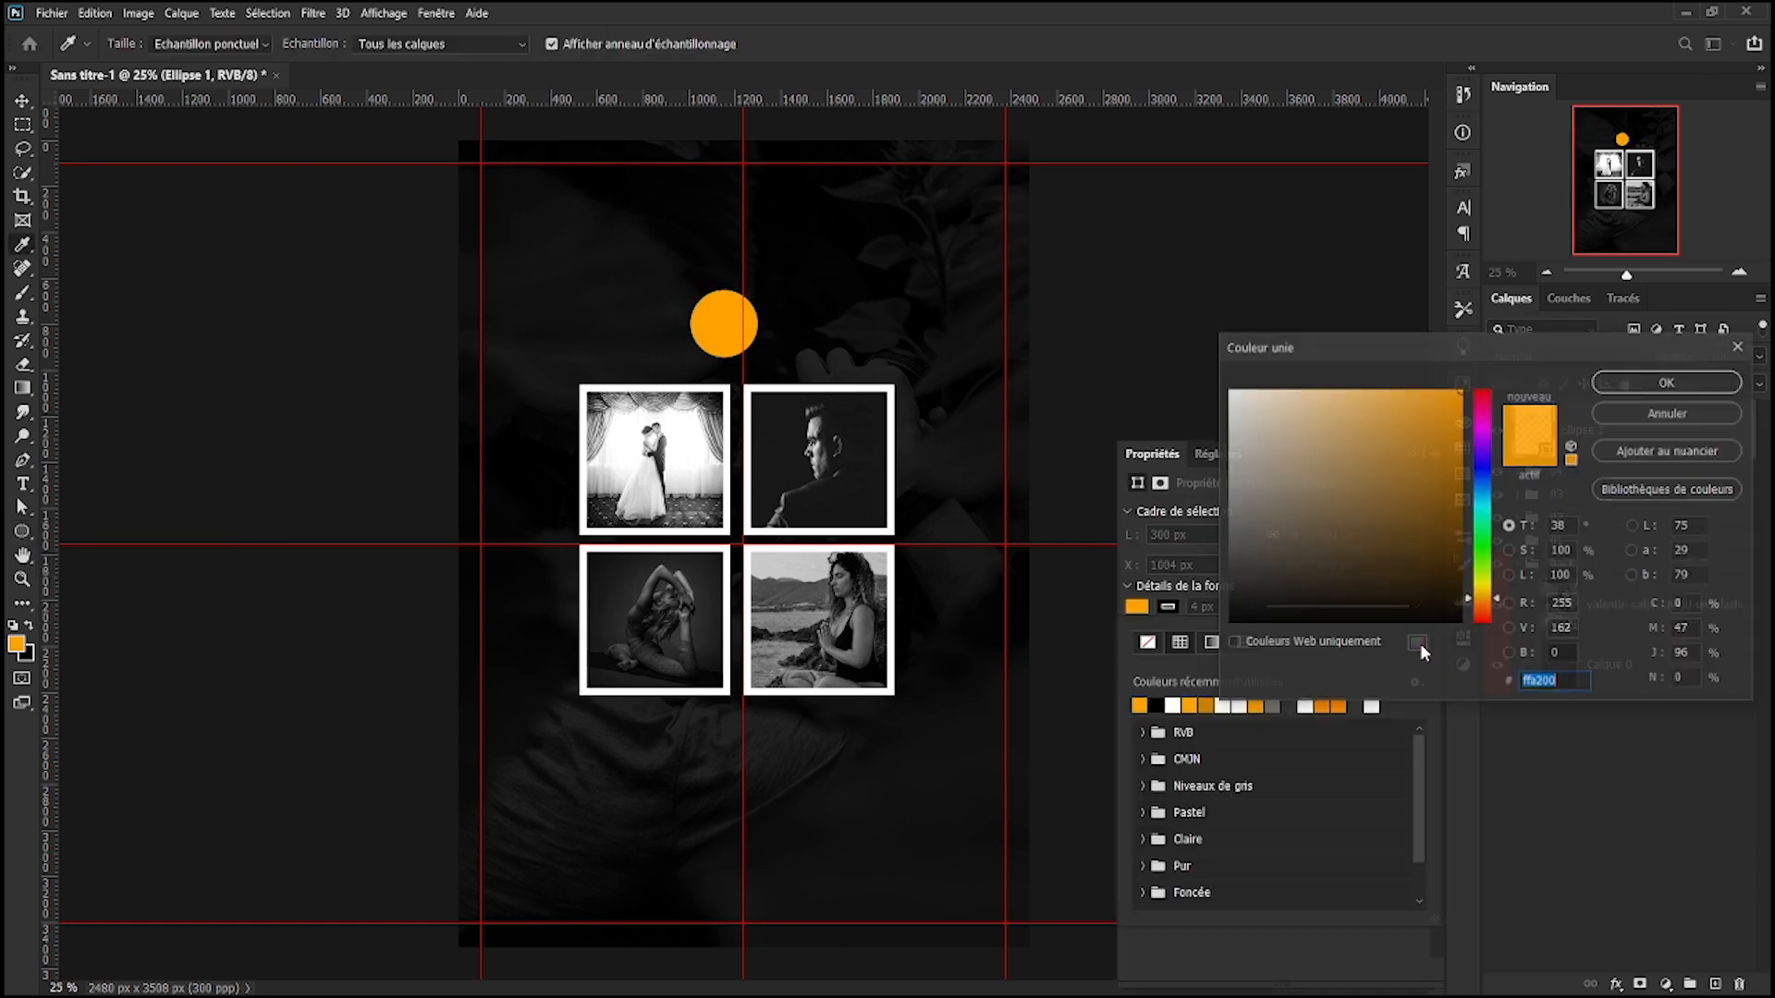
left_click(1485, 604)
left_click(1691, 384)
key("v")
left_click_drag(728, 336, 737, 401)
- Hide the background photo in the back group, leaving only the black layer shown
left_click(1497, 564)
left_click(1496, 564)
left_click(1497, 604)
- Shift frame groups 01 to 04 together about 28 px right and 8 px down to centre the grid
left_click(1577, 544)
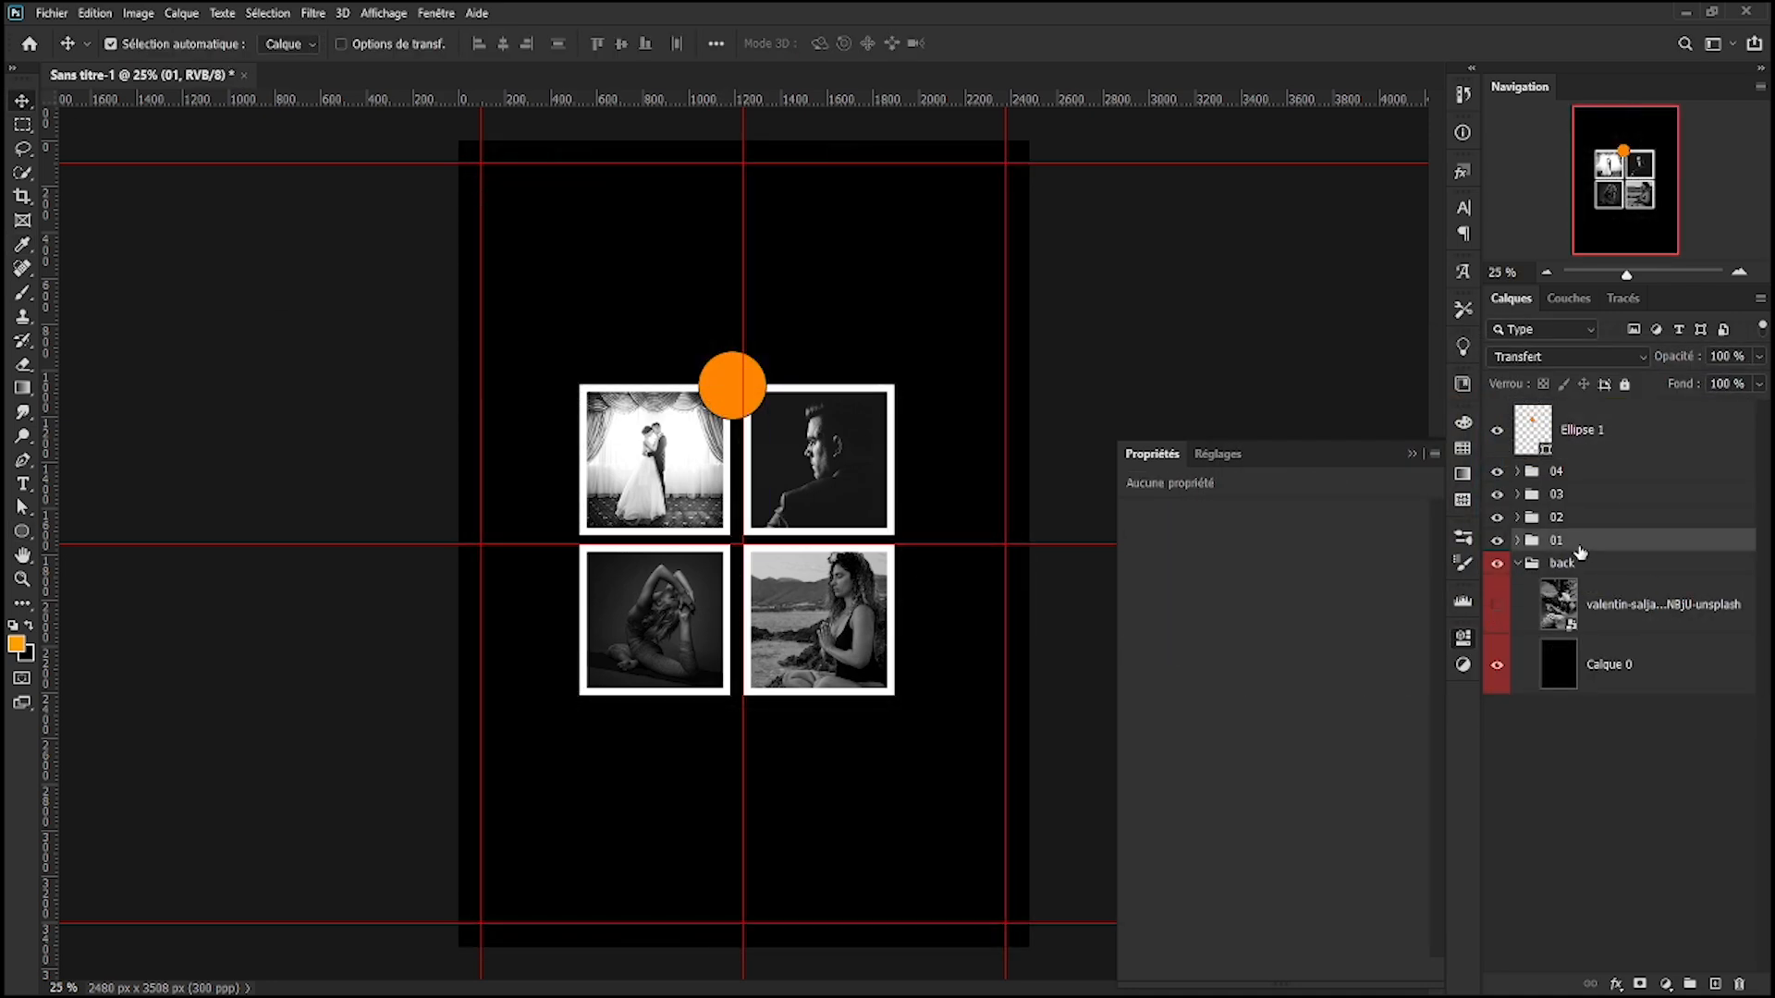
left_click(1518, 541)
left_click(1596, 584, "shift")
left_click(1598, 642, "shift")
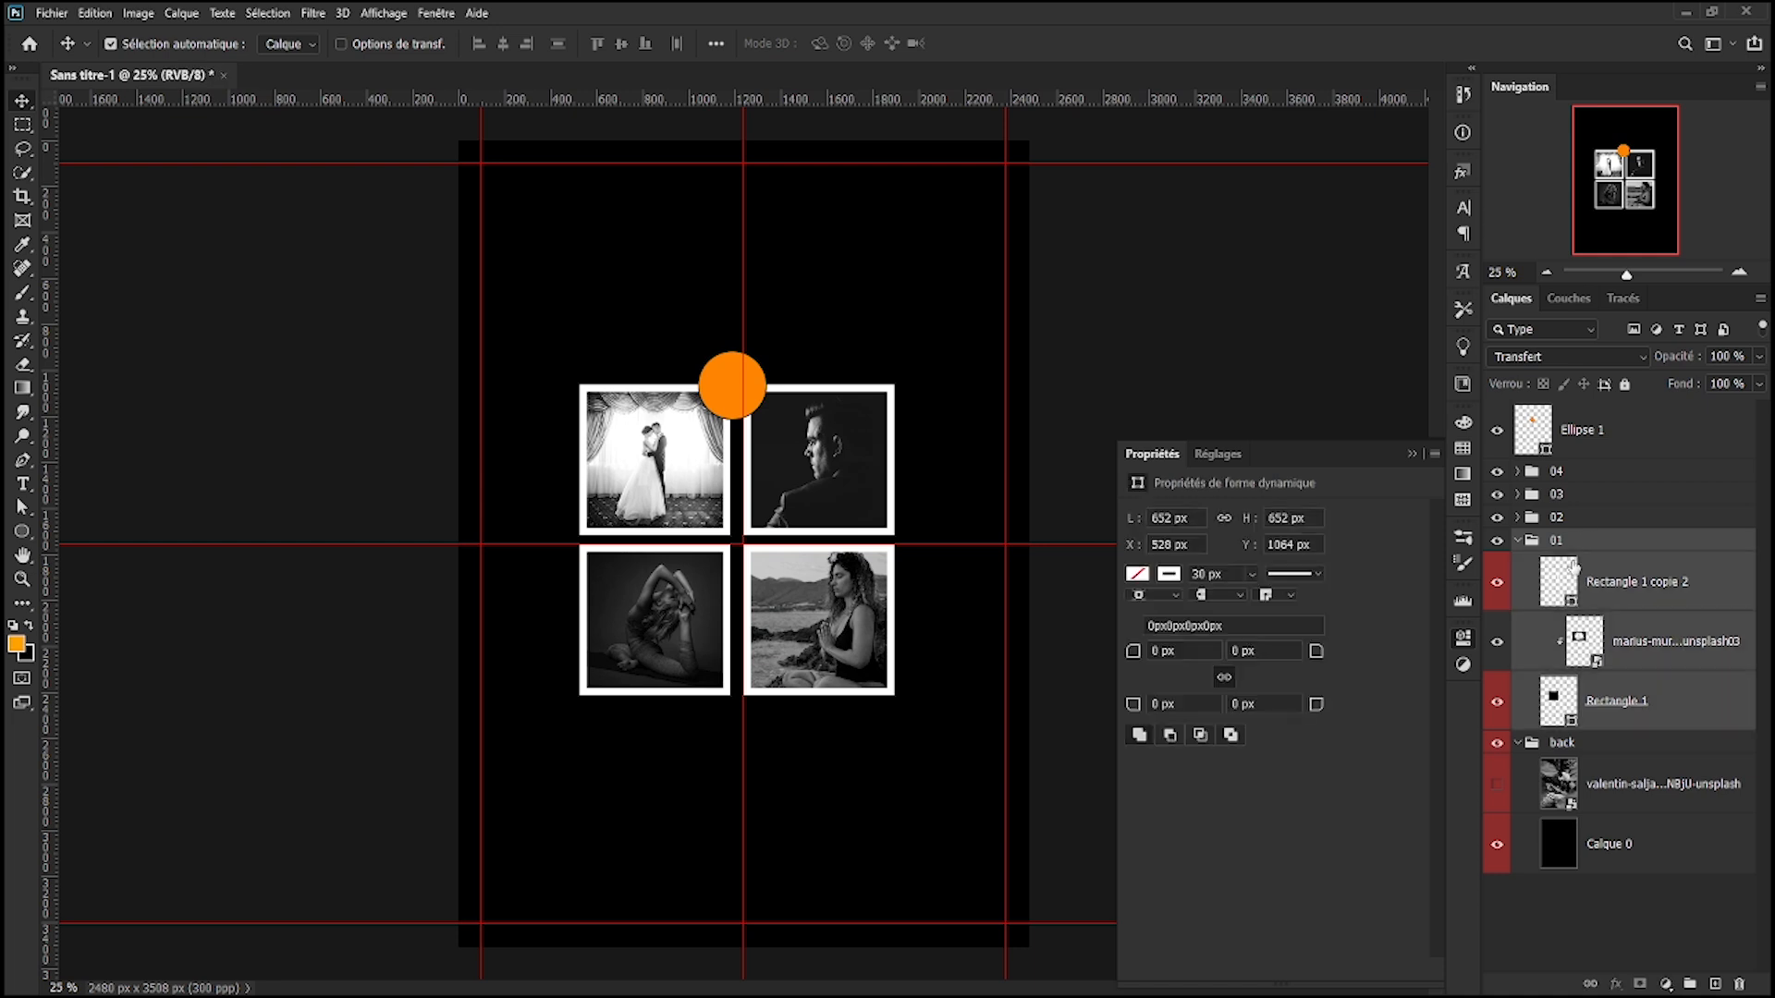
left_click(1583, 516, "shift")
left_click(1596, 498, "shift")
left_click(1596, 479, "shift")
key("ctrl+t")
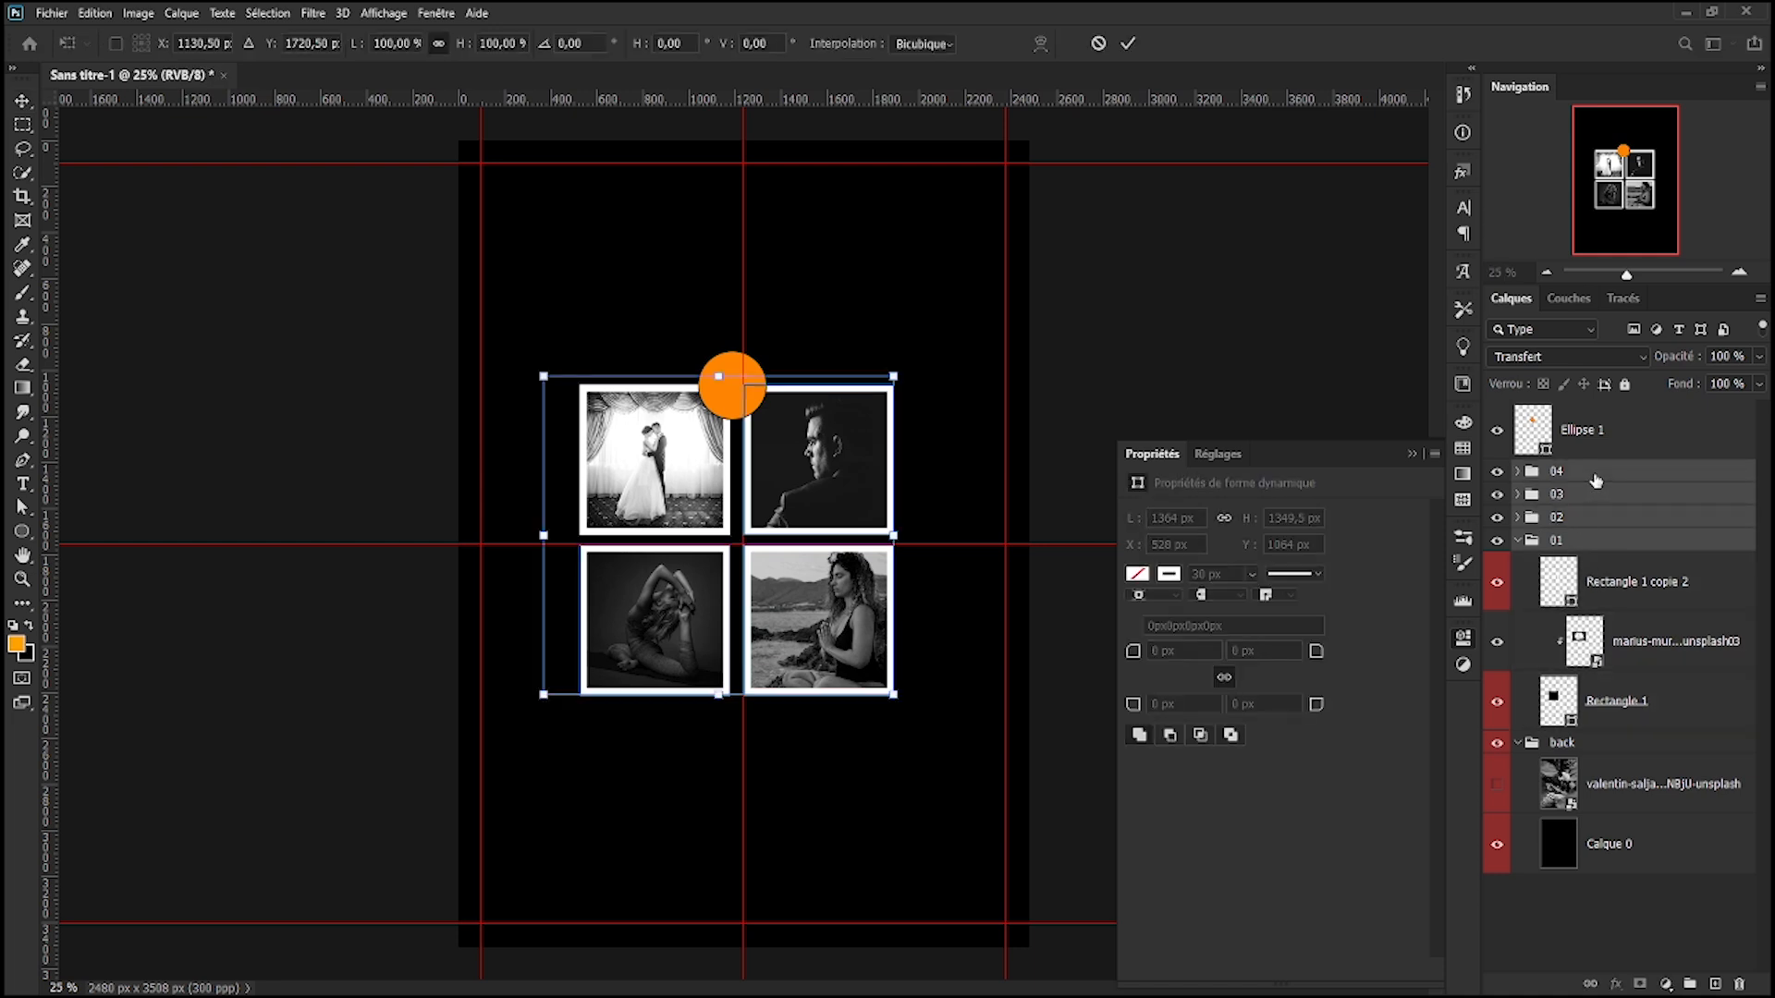
key("Right")
key("Right")
key("Right")
key("Right")
key("Right")
key("Right")
key("Right")
key("Right")
key("Right")
key("Right")
key("Right")
key("Right")
key("Right")
key("Right")
key("Right")
key("Right")
key("Right")
key("Right")
key("Down")
key("Down")
key("Down")
key("Down")
key("Down")
key("Left")
key("Left")
key("Left")
key("Left")
key("Left")
key("Left")
key("Left")
key("Left")
key("Left")
key("Left")
key("Left")
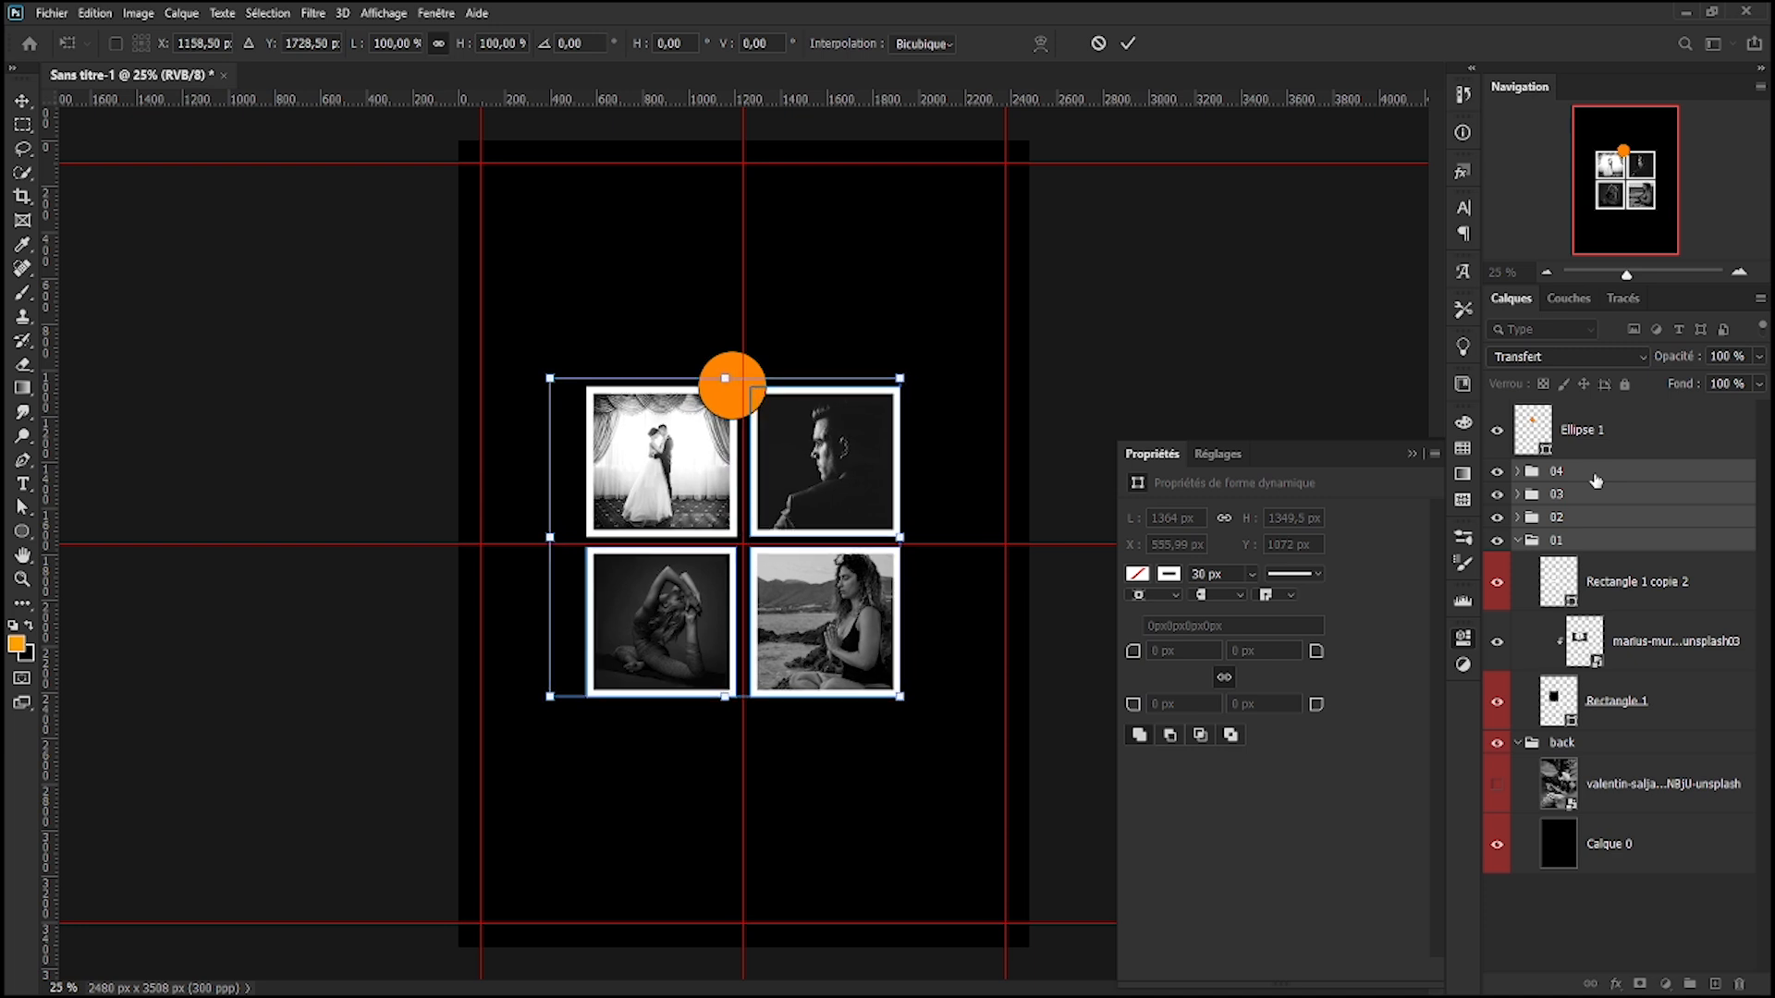
key("Return")
- Centre the orange circle on the grid's top edge over the gap between the frames, and remove its outline
left_click(1583, 430)
left_click(26, 105)
left_click_drag(736, 386, 743, 380)
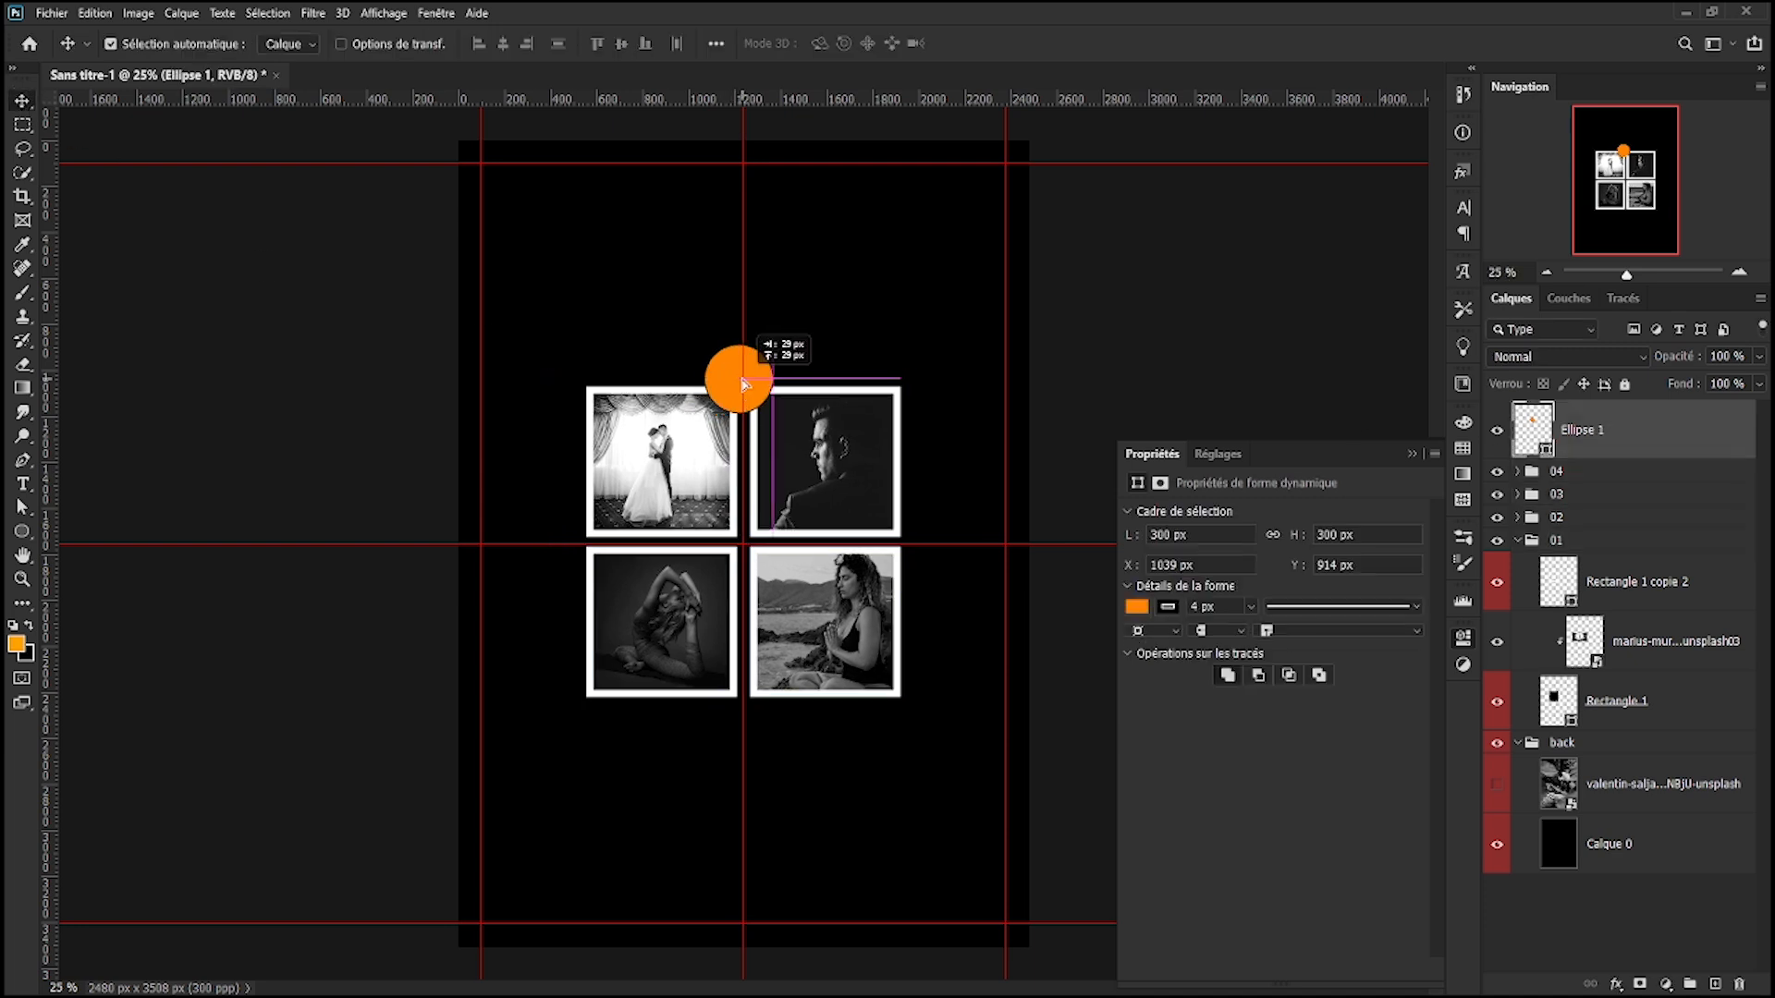
left_click(1136, 606)
key("Escape")
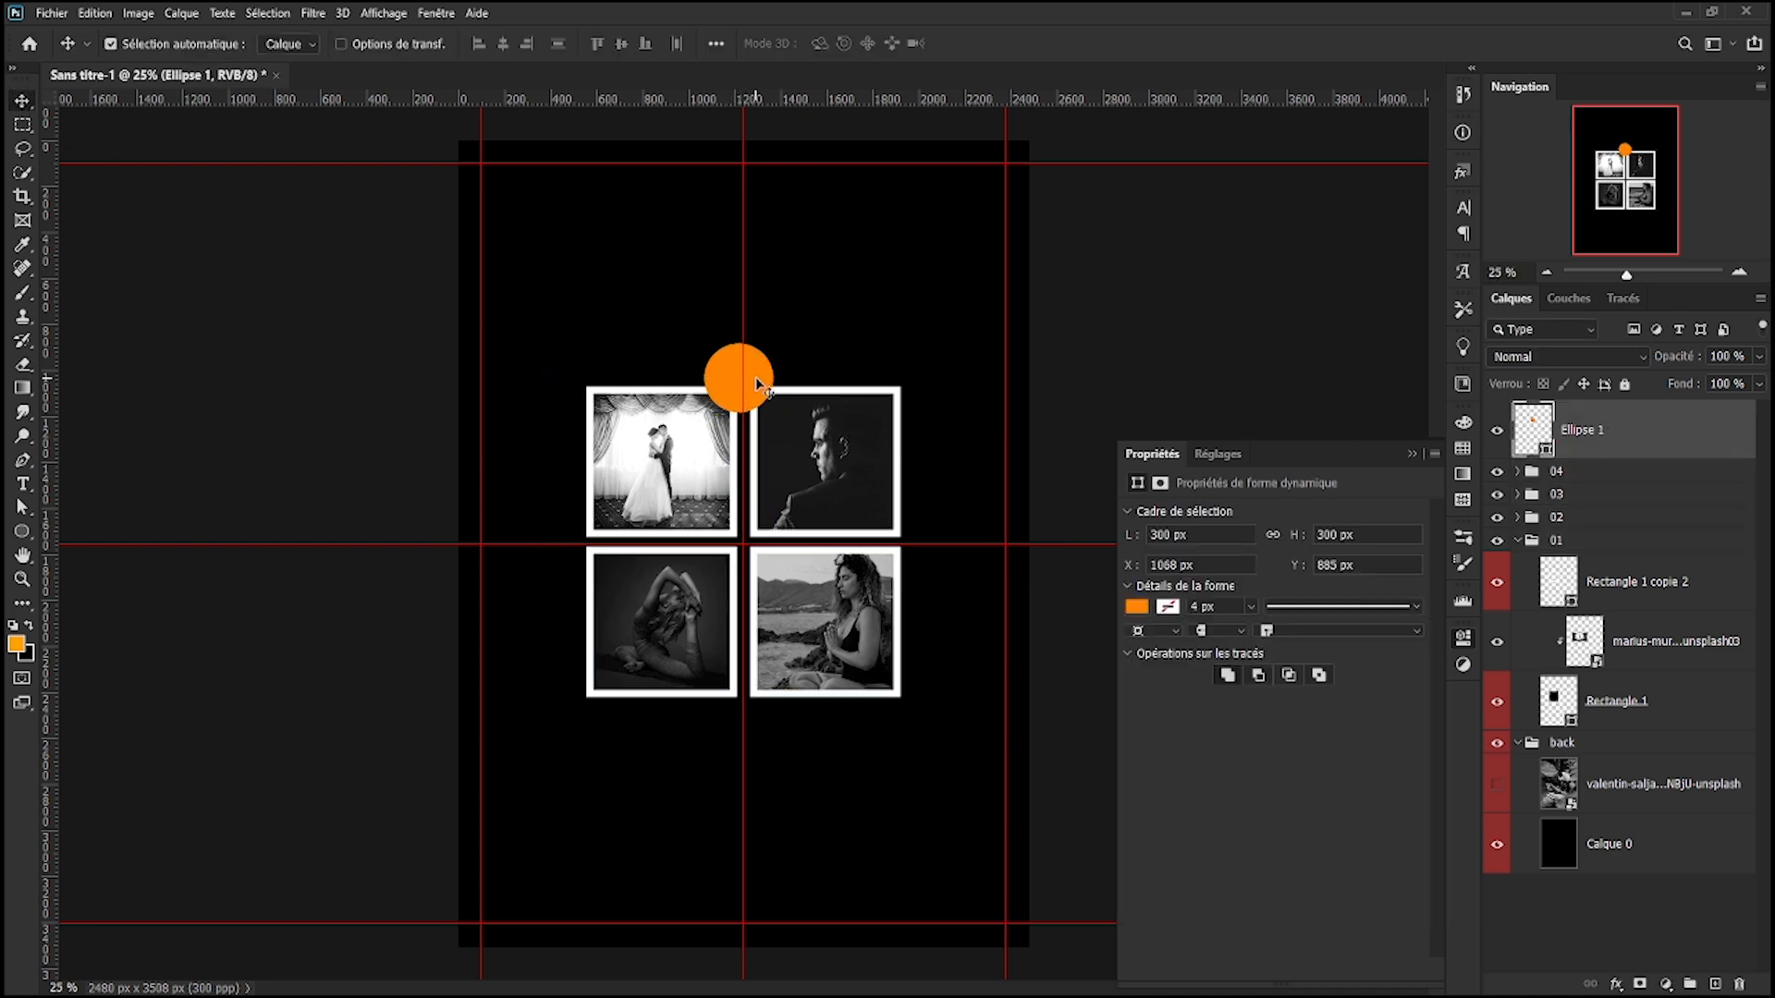
- Copy the orange circle to the grid's bottom, left and right edges, and merge the four circles into one shape
left_click_drag(758, 384, 769, 698)
left_click(1583, 610, "shift")
right_click(1597, 554)
left_click(1385, 765)
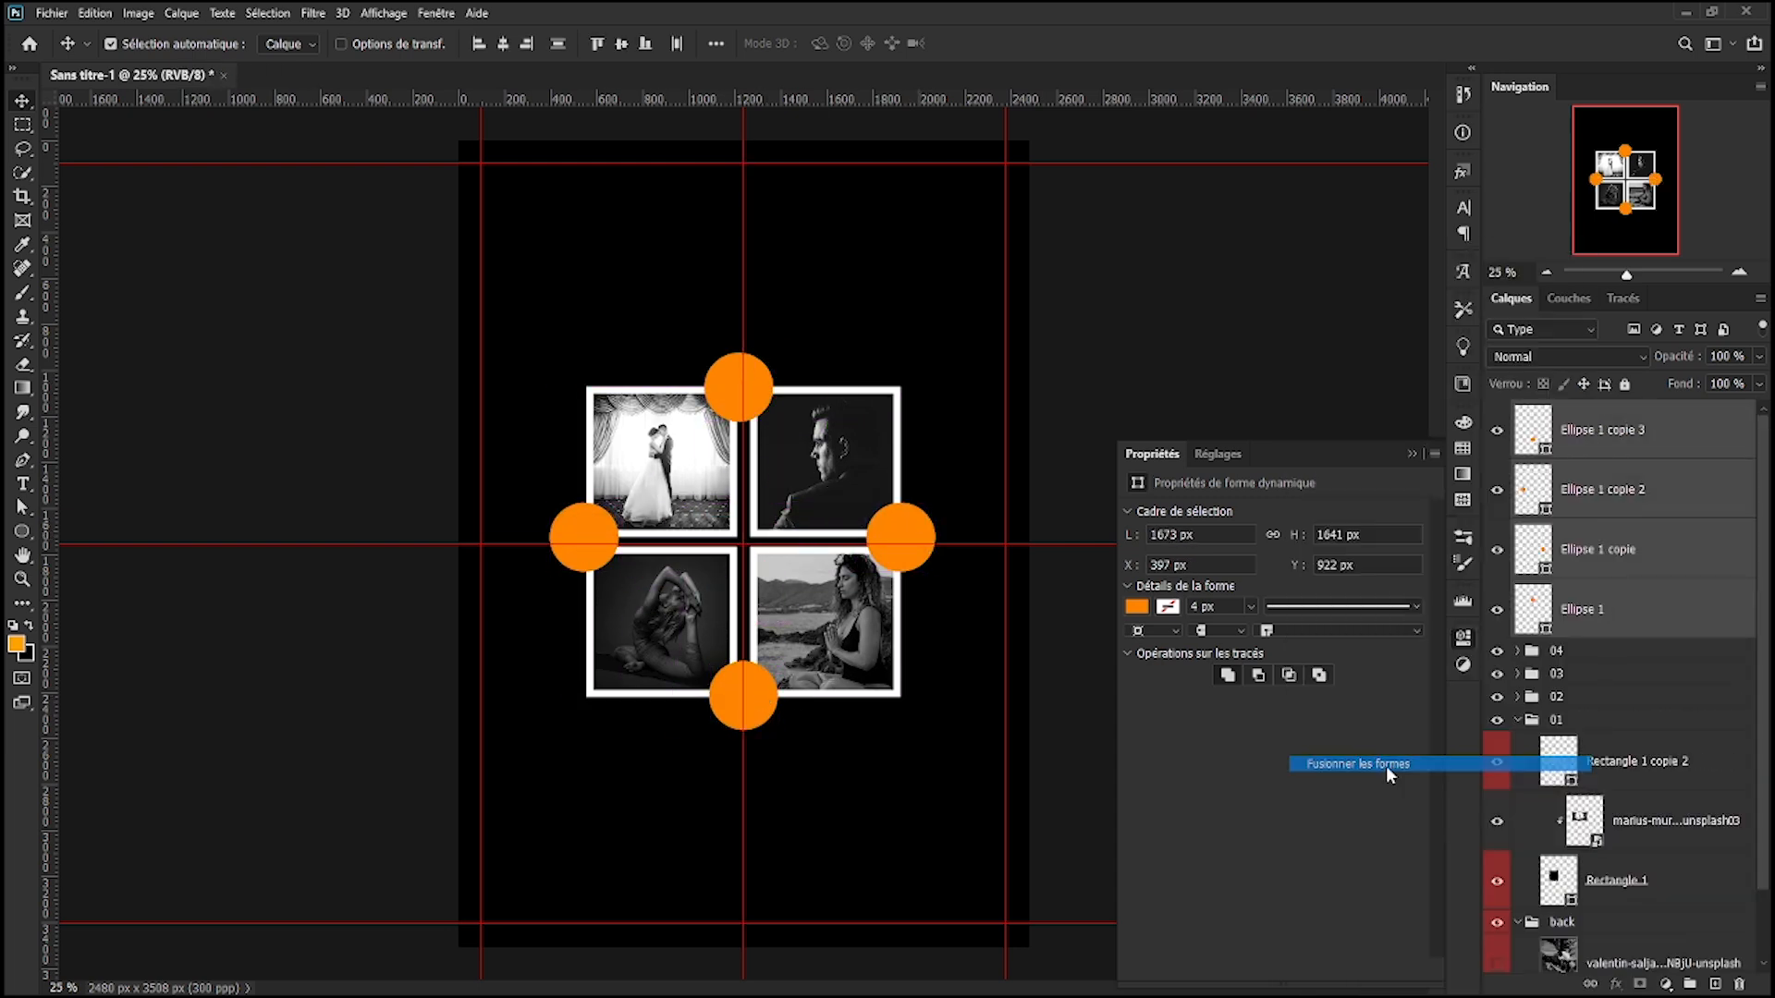
- Place the merged circles layer beneath the frame groups and apply a 26.3-pixel Gaussian blur to it as a smart object
left_click_drag(1571, 429, 1494, 740)
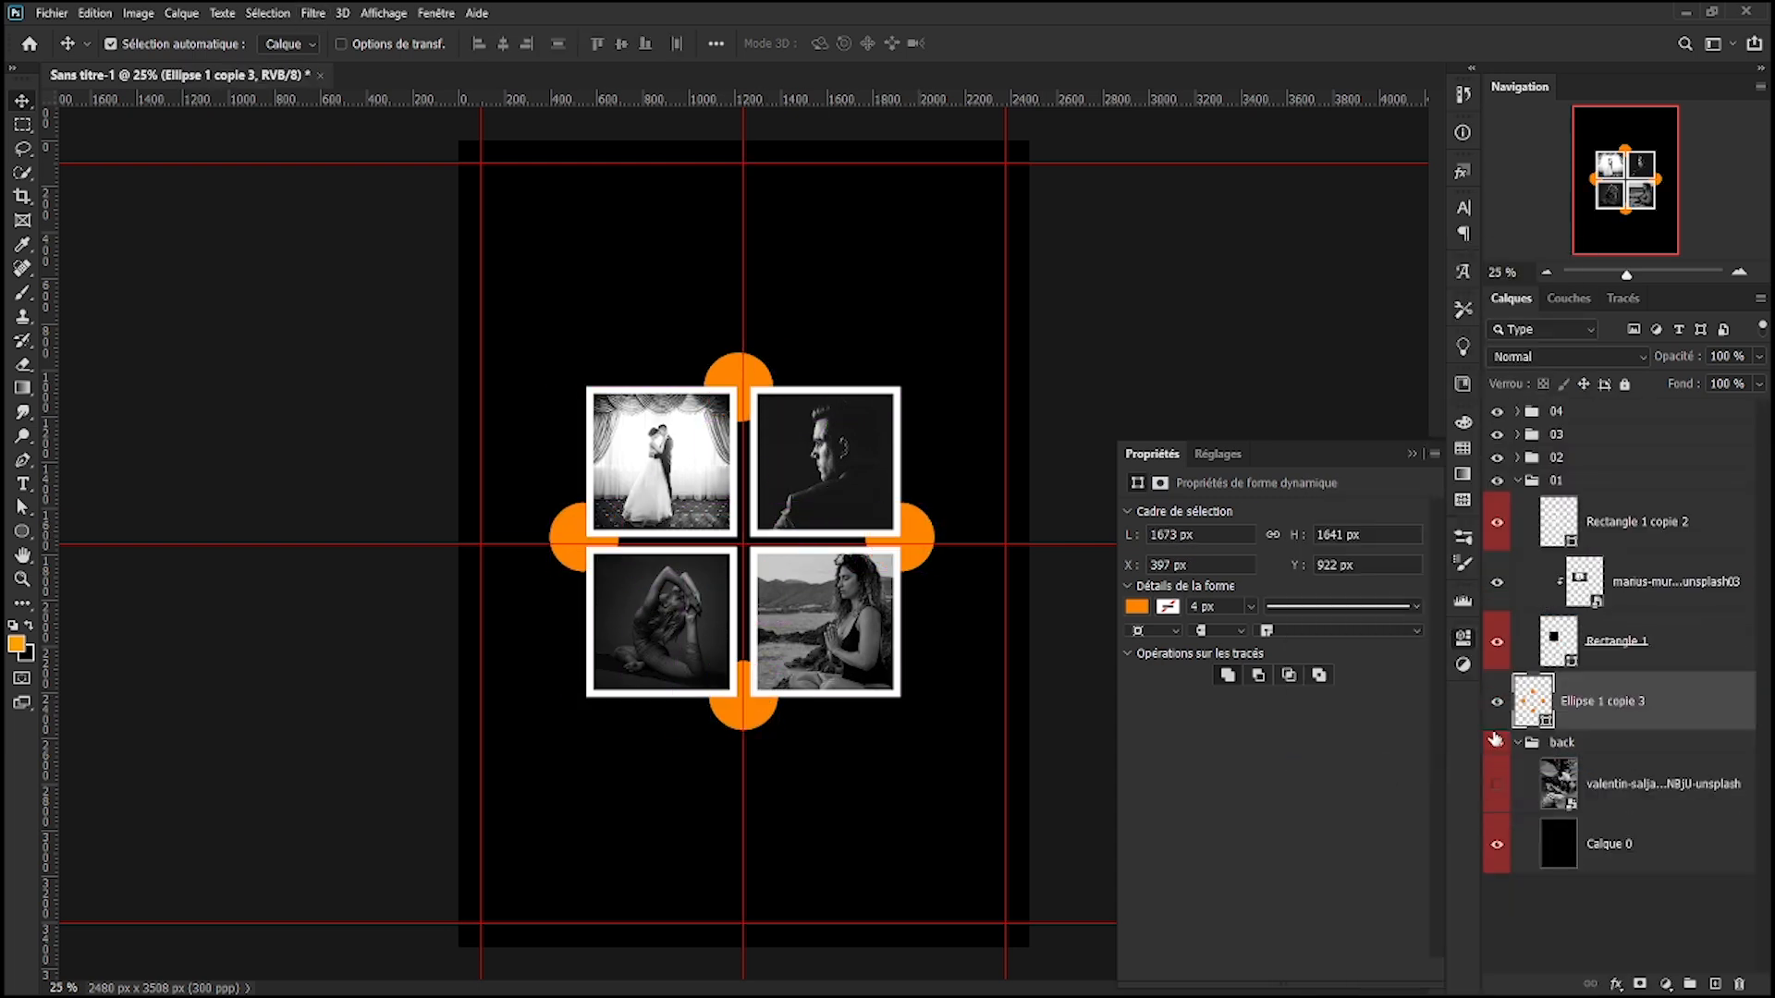
left_click(312, 12)
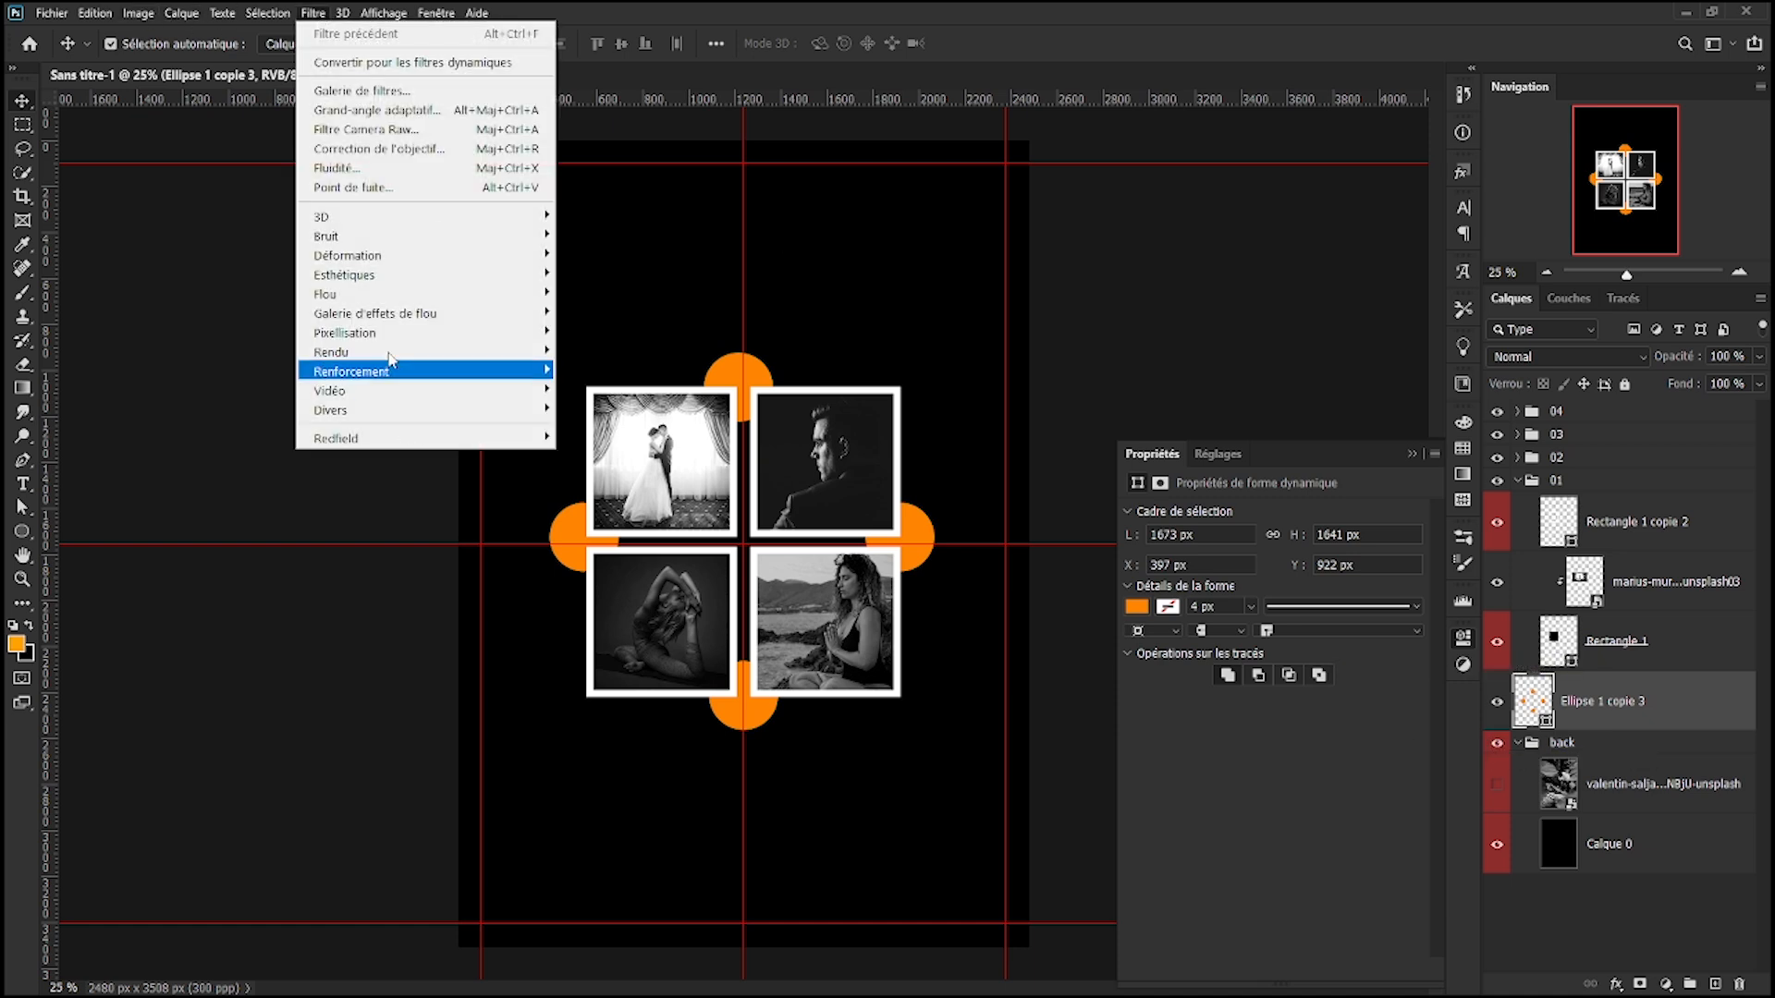
mouse_move(388, 290)
left_click(610, 379)
key("Return")
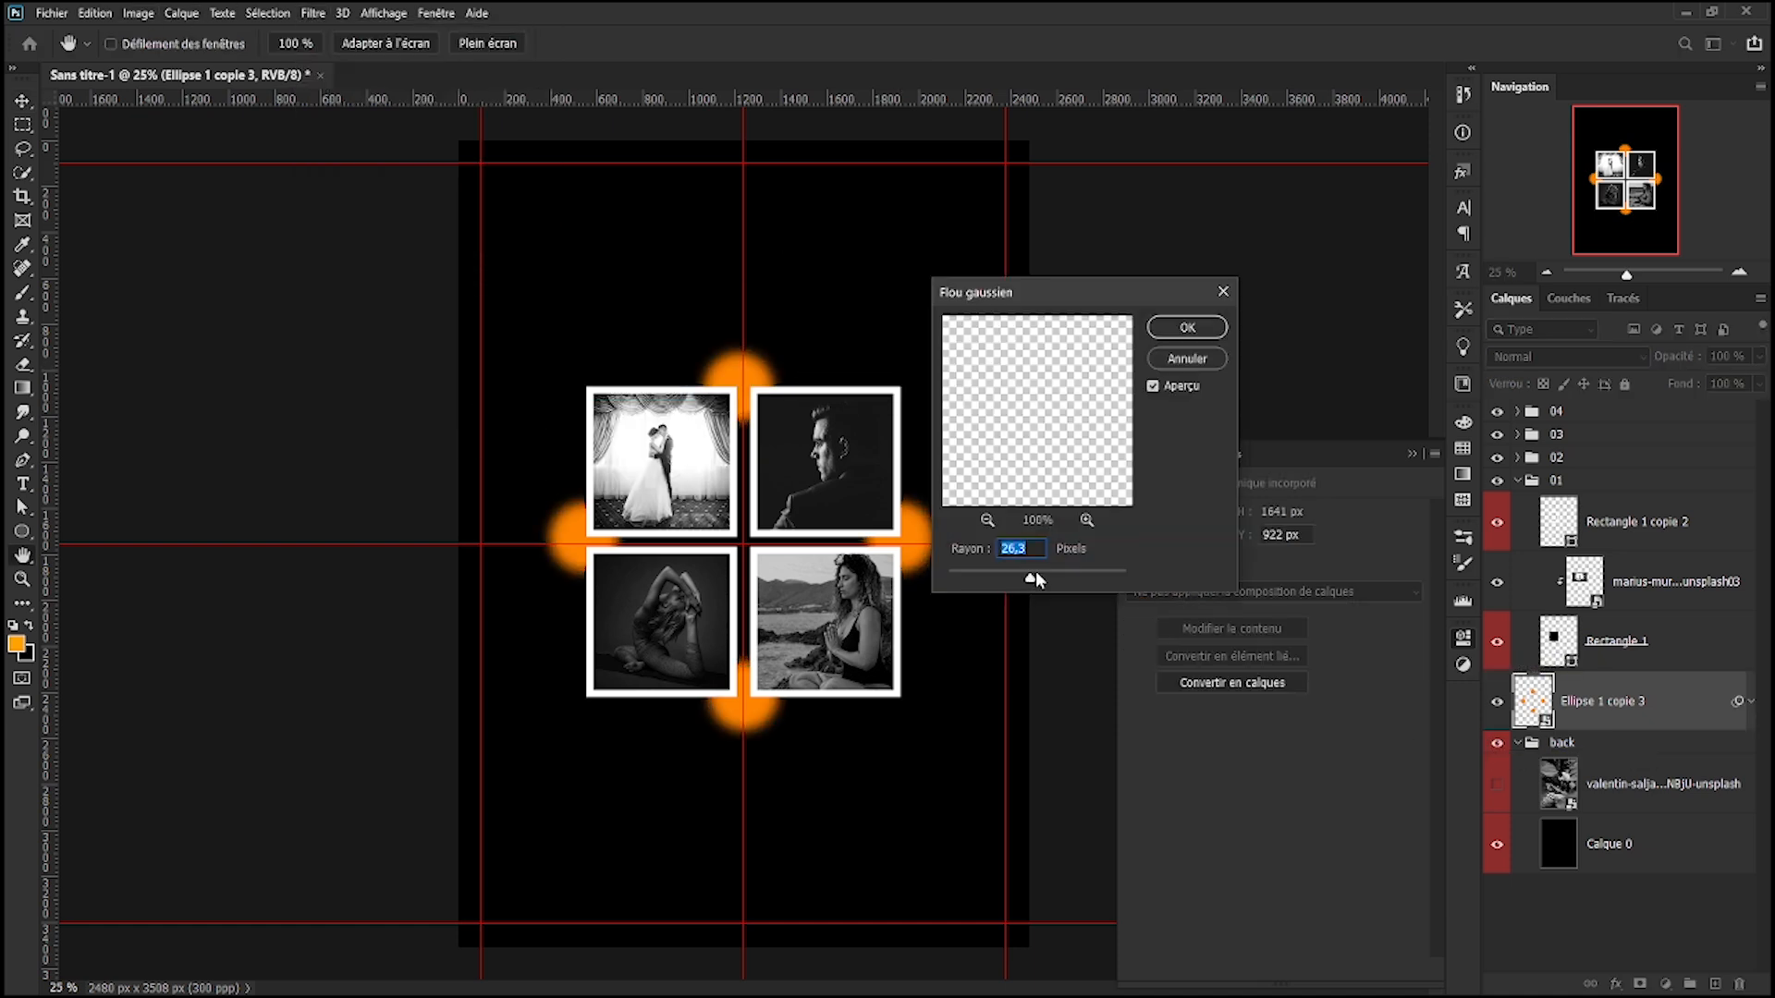
key("Return")
left_click_drag(1602, 707, 1600, 697)
left_click(1517, 481)
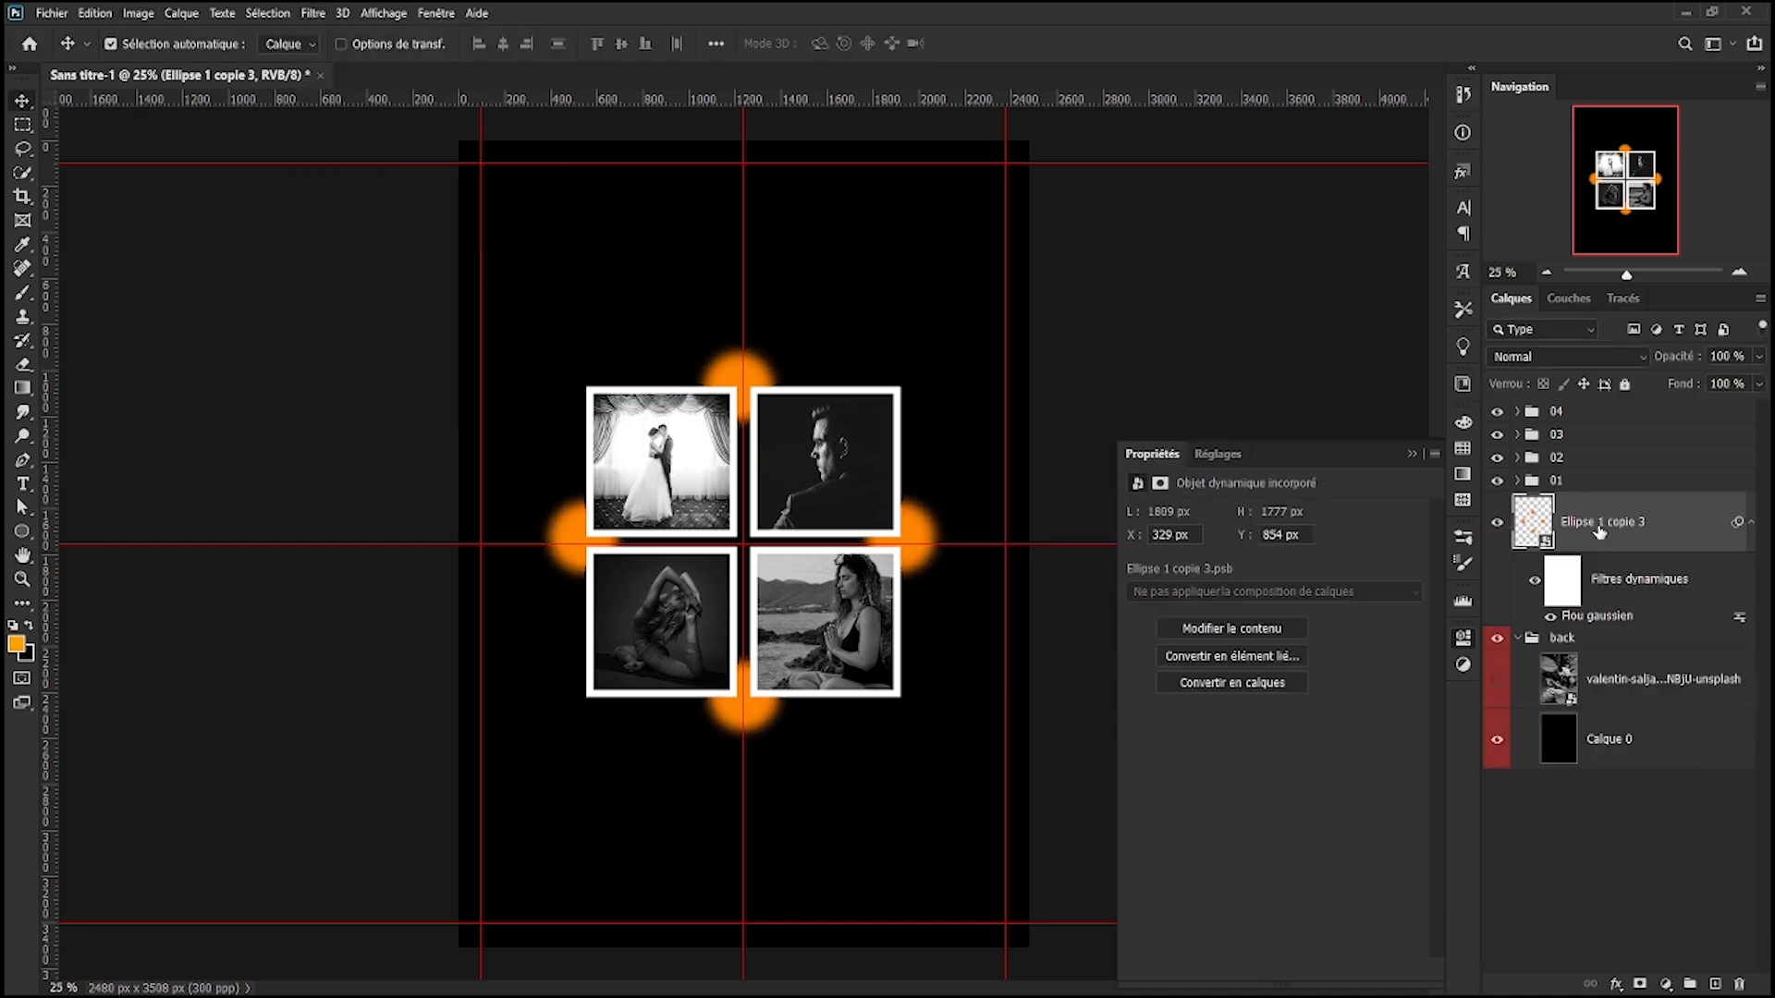
- Group the blurred circles with frame groups 01 to 04 and name the group photo
left_click(1587, 415, "shift")
key("ctrl+g")
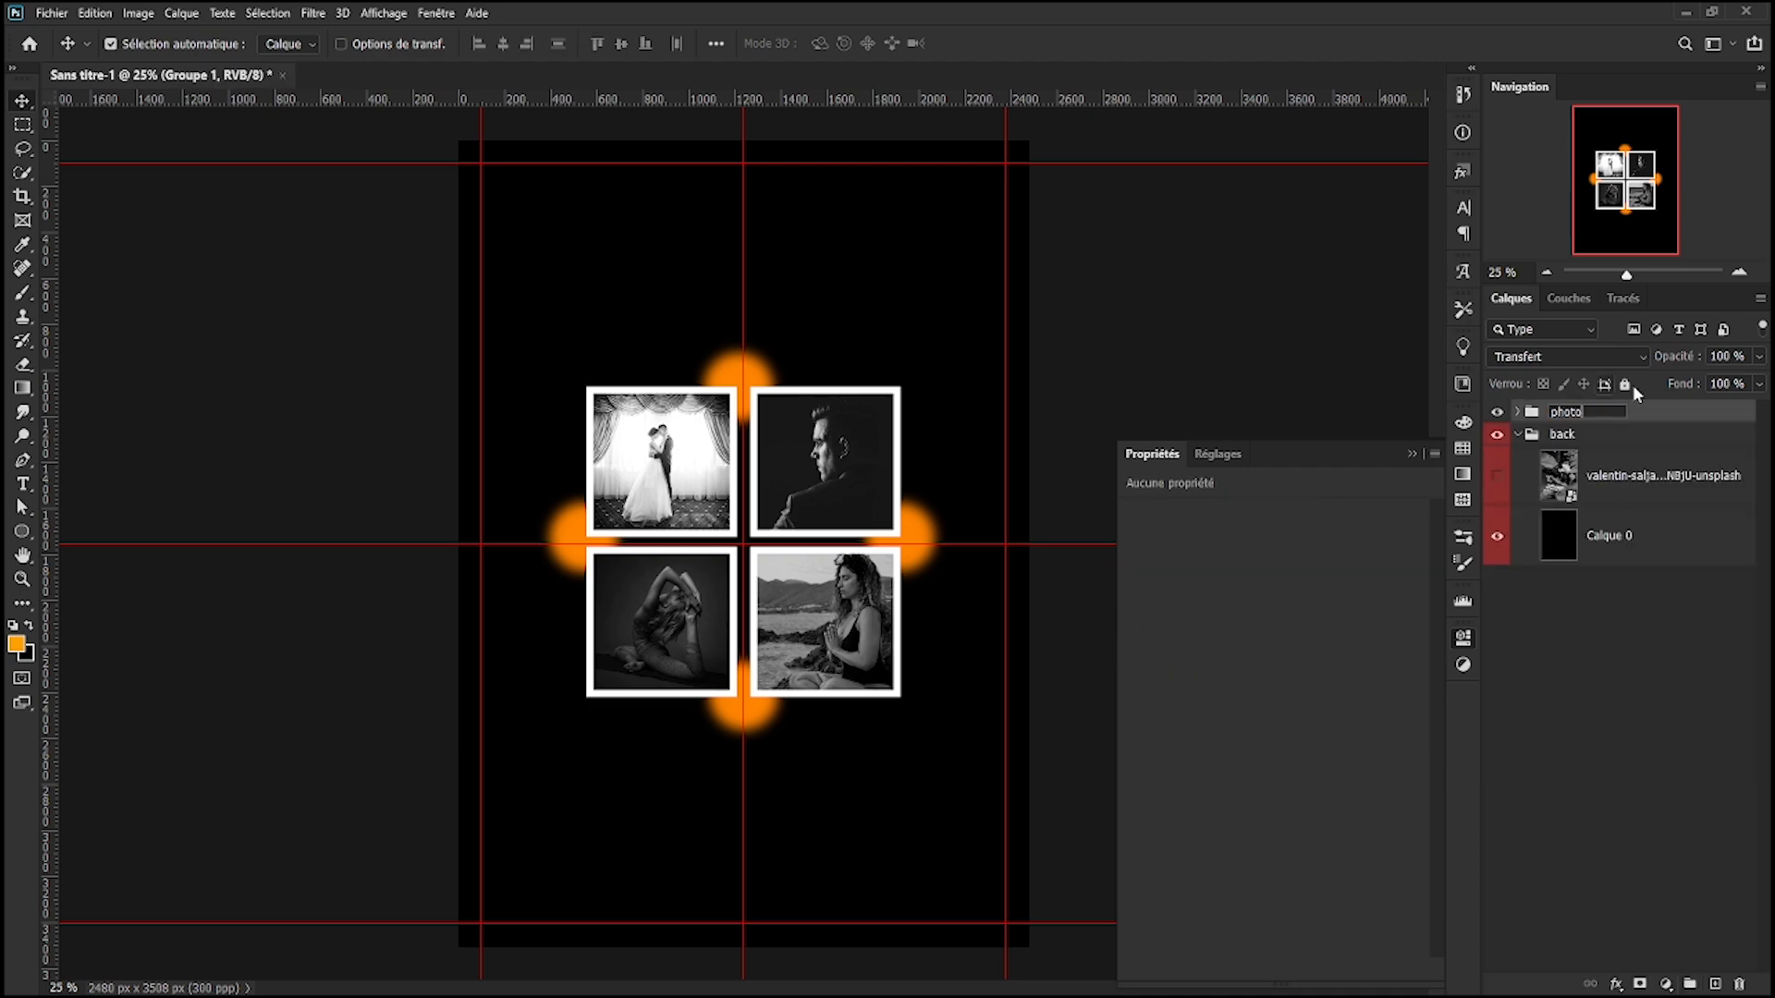
key("Return")
- Show the background photo again and give the photo group an orange colour label
left_click(1497, 475)
left_click(1517, 435)
right_click(1609, 413)
left_click(1390, 910)
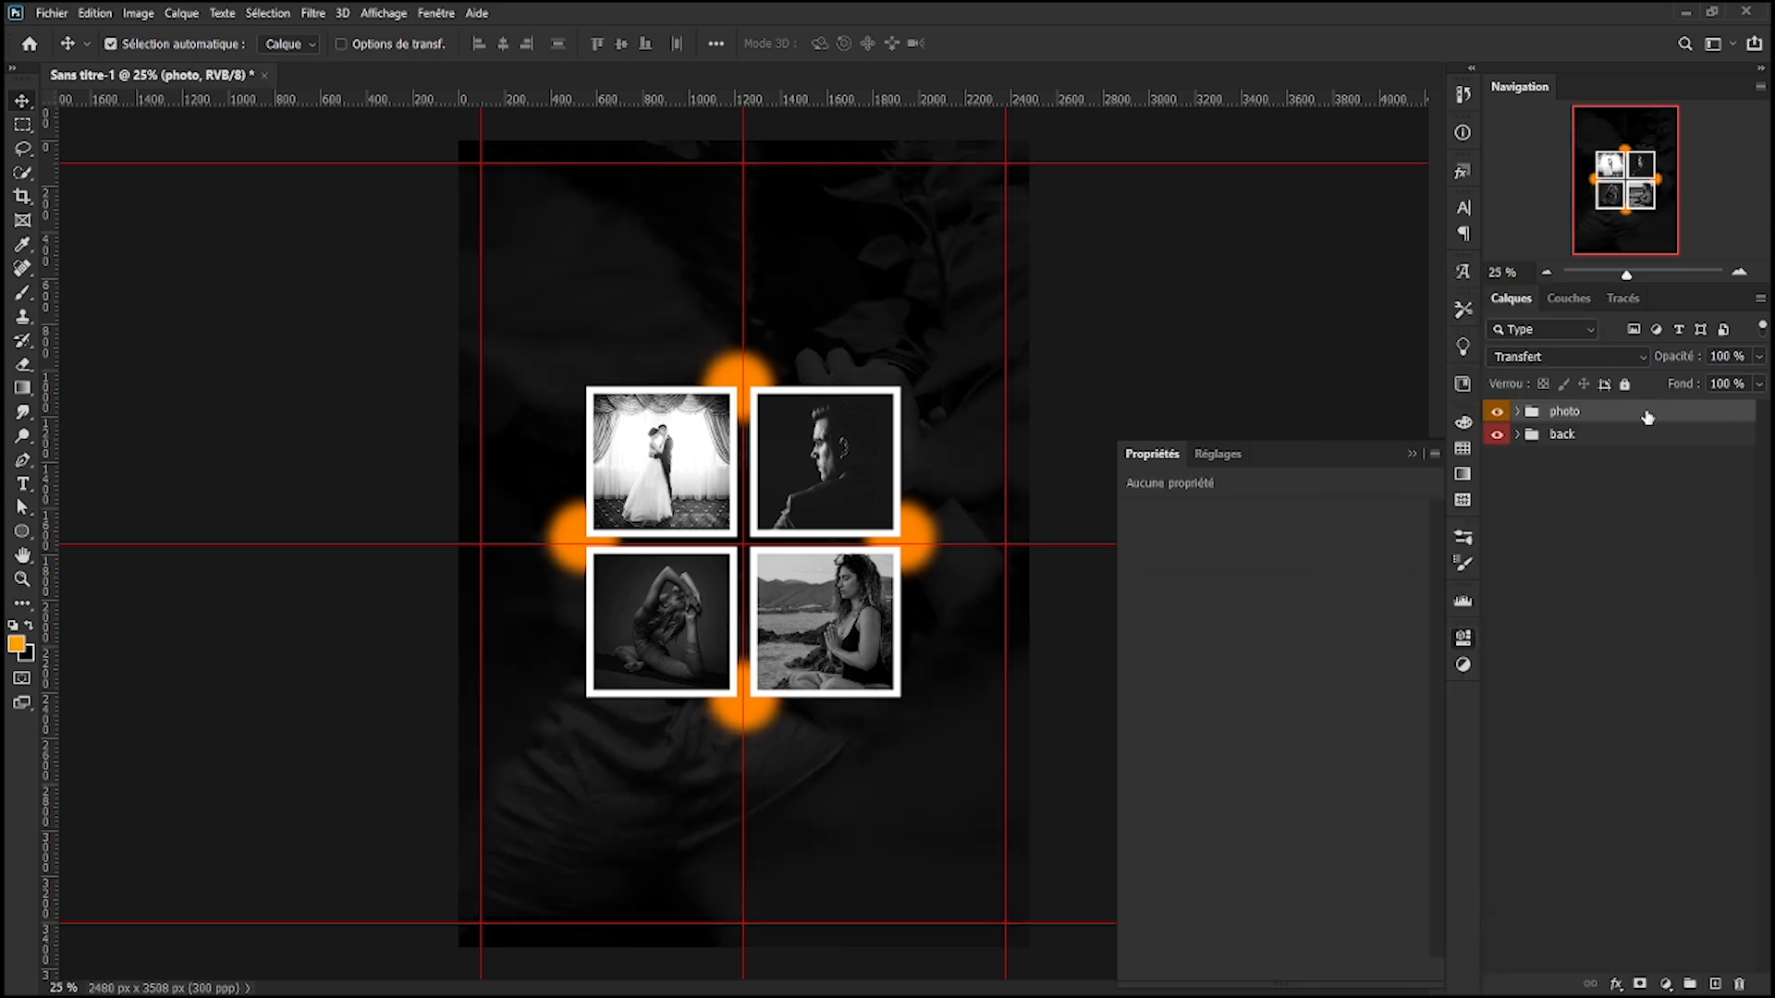
- Scale the photo group to about 87%, rotate it about -19°, and shift it toward the page's left side
key("ctrl+t")
left_click(913, 403)
left_click_drag(1001, 354, 932, 239)
left_click_drag(831, 408, 788, 469)
left_click_drag(963, 728, 895, 694)
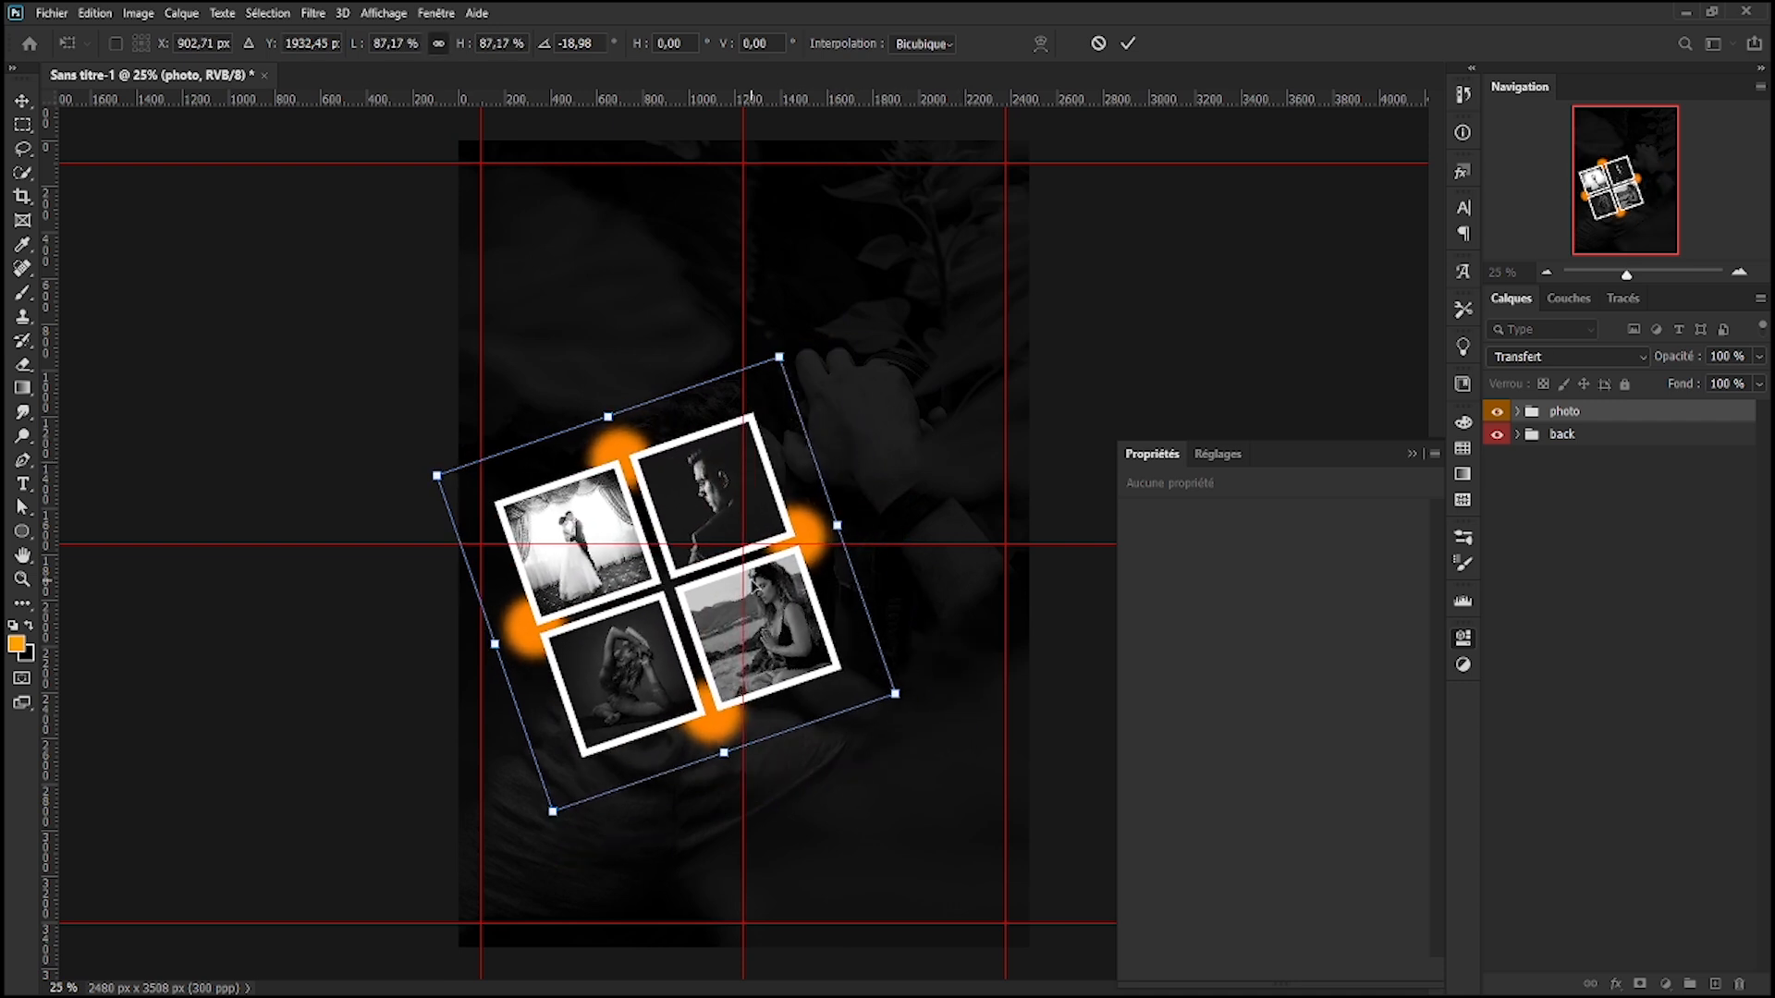
left_click_drag(754, 579, 762, 574)
key("Return")
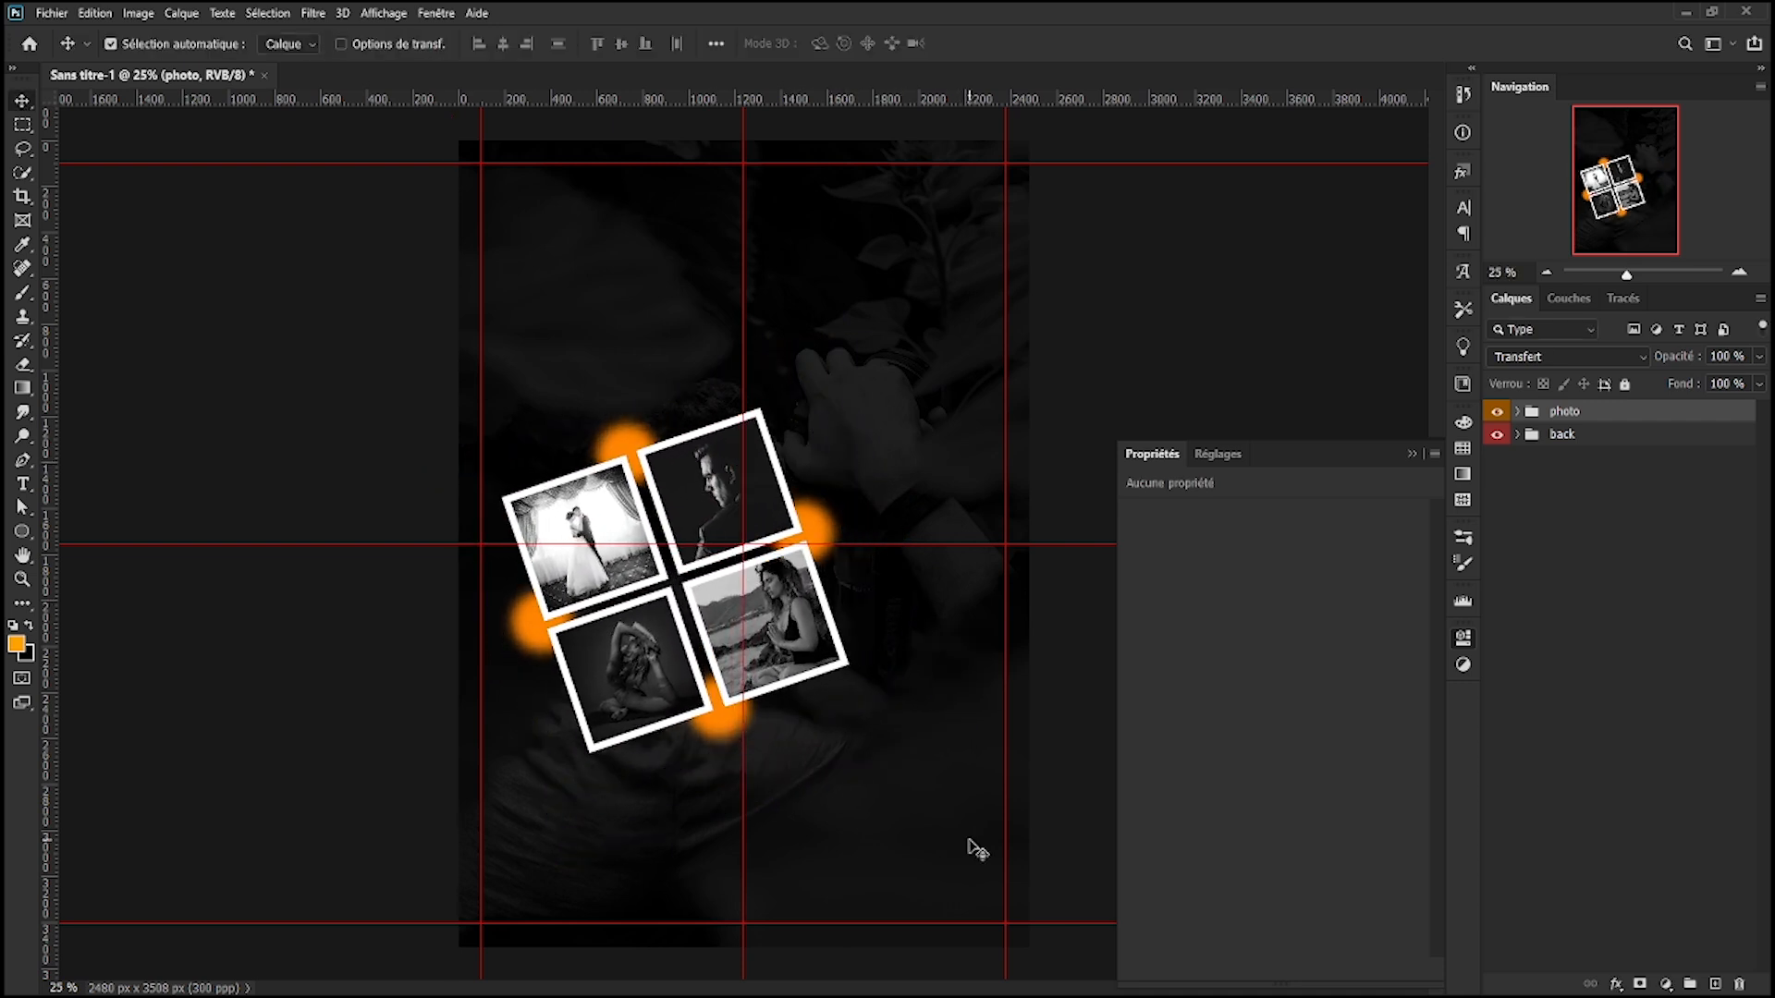
- Place the 1010 camera lens image at 32.77% scale over the centre of the tilted grid, and hide the guides
left_click_drag(902, 408, 688, 591)
left_click_drag(640, 658, 688, 607)
key("ctrl+h")
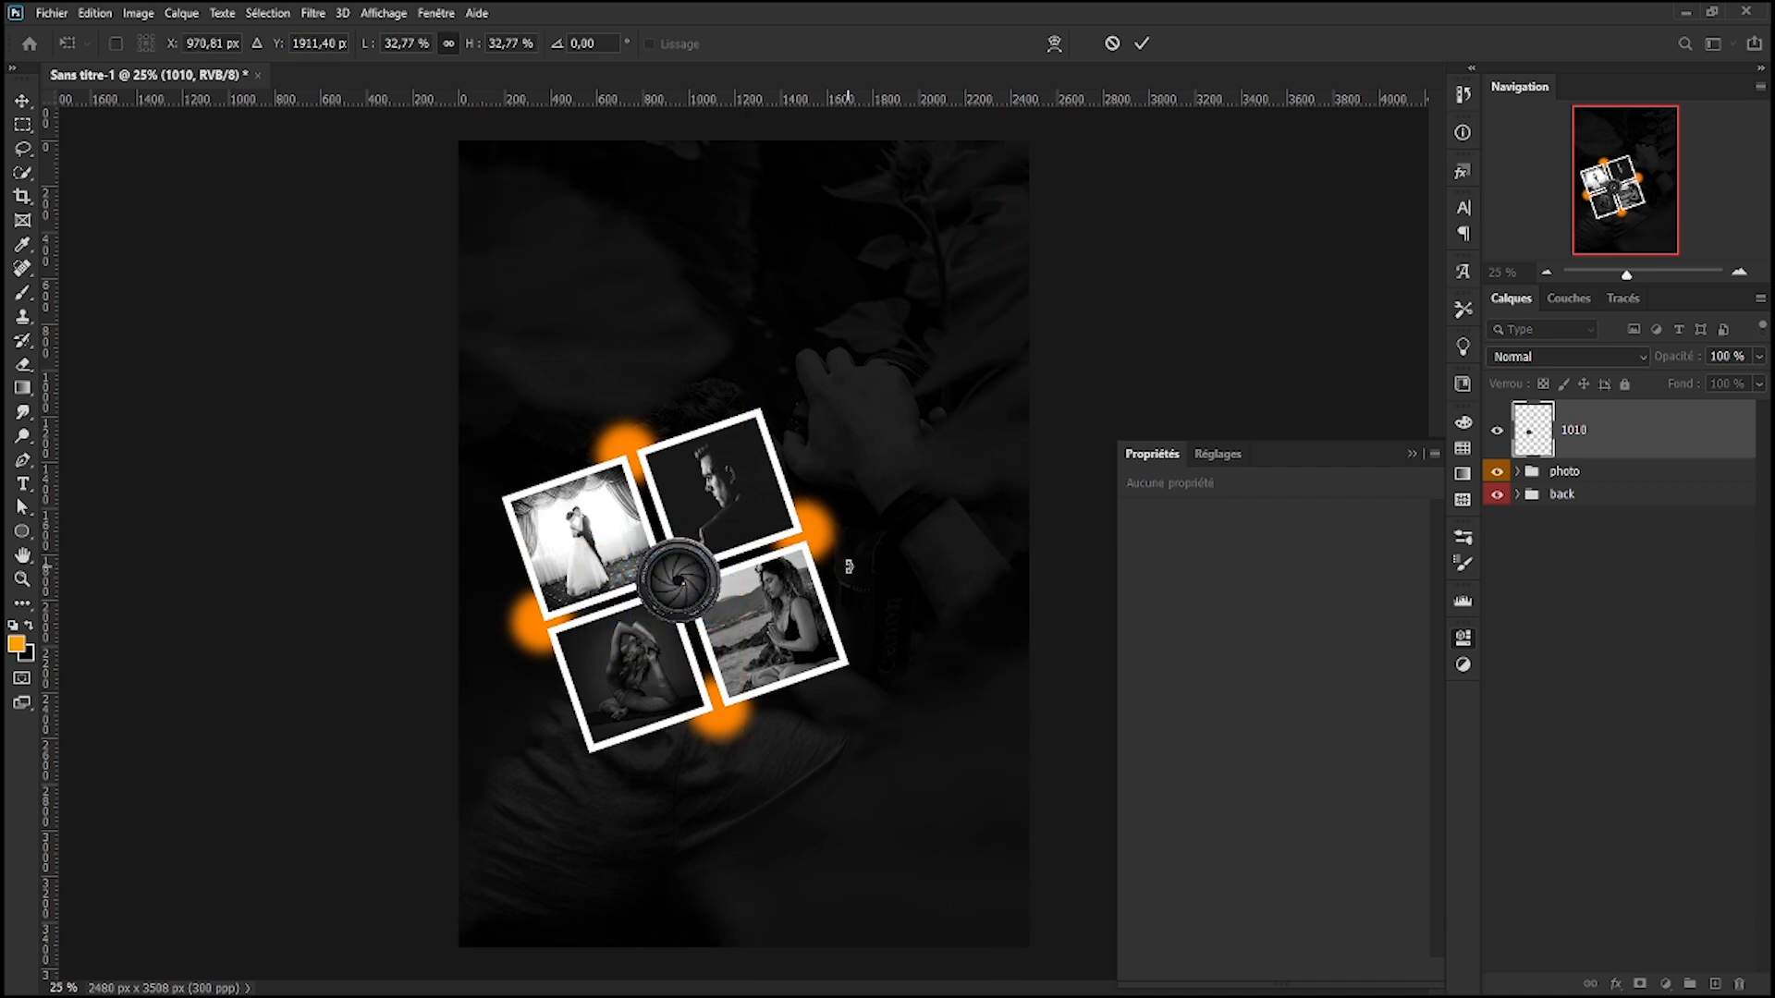
key("Left")
key("Left")
key("Left")
key("Left")
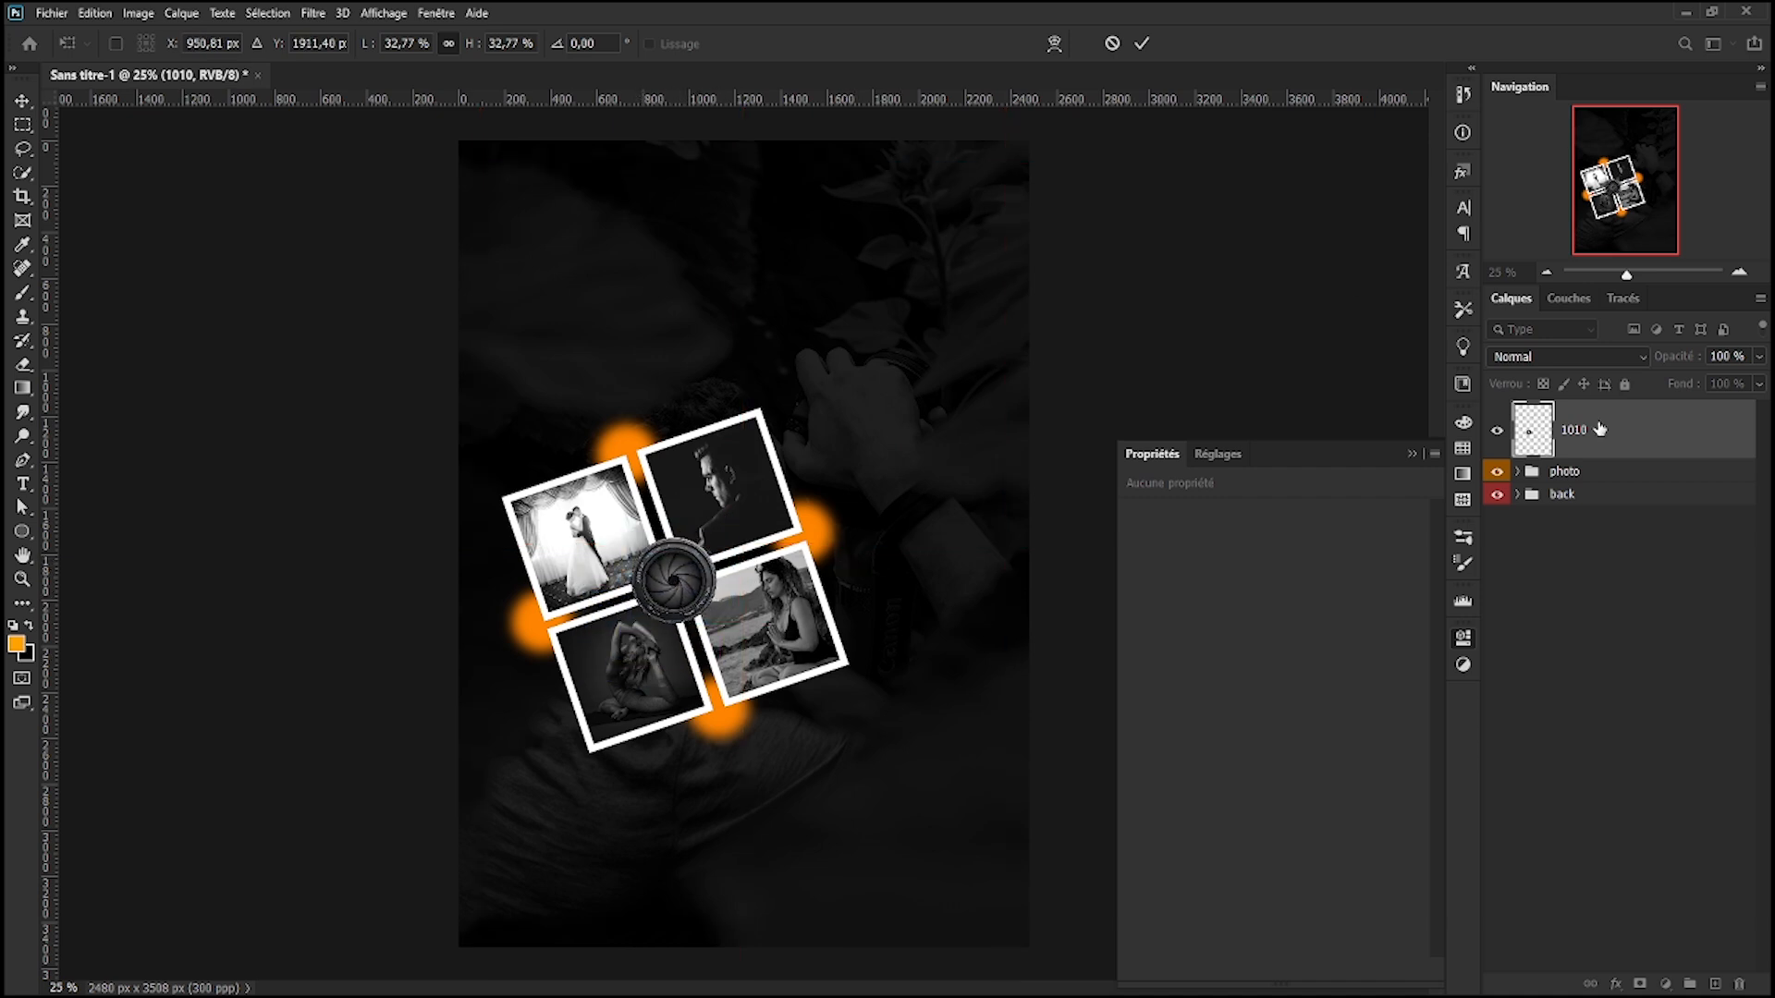
key("Return")
- Duplicate the 1010 lens layer, apply a Gaussian blur to the copy, and place it beneath the original
key("ctrl+j")
left_click(313, 14)
mouse_move(388, 293)
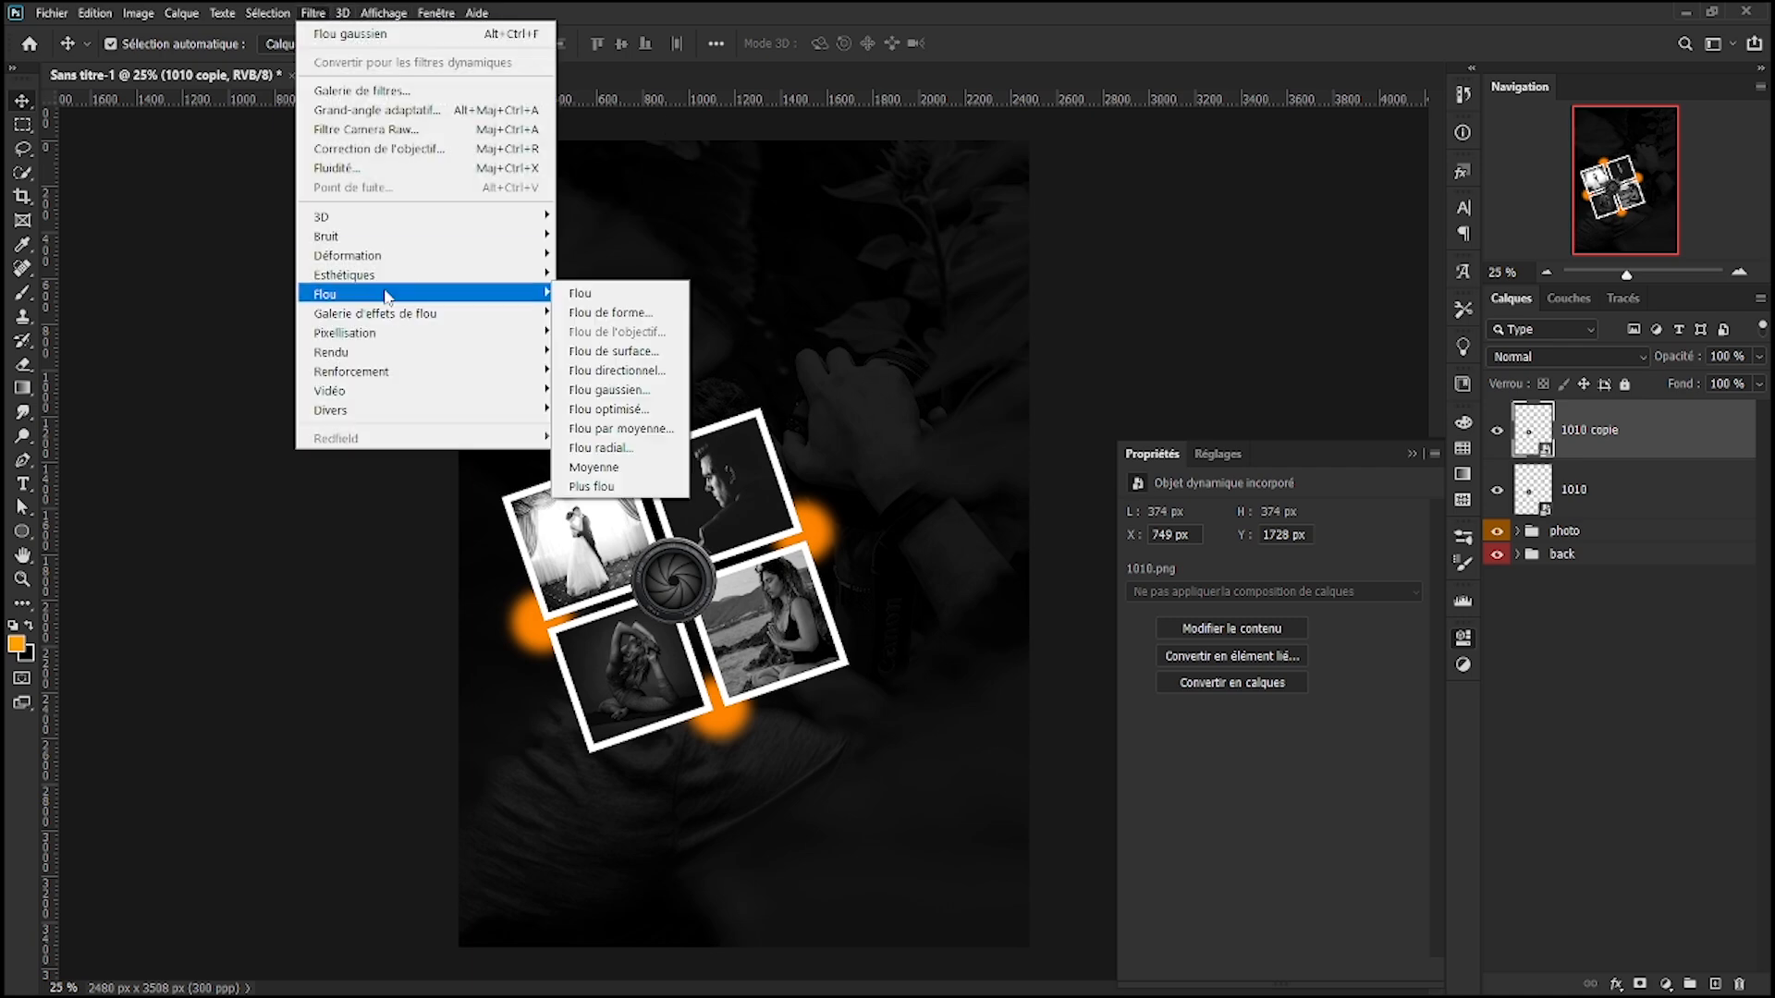
left_click(676, 407)
left_click_drag(1030, 580, 1002, 580)
left_click(1203, 336)
left_click_drag(1611, 432, 1607, 576)
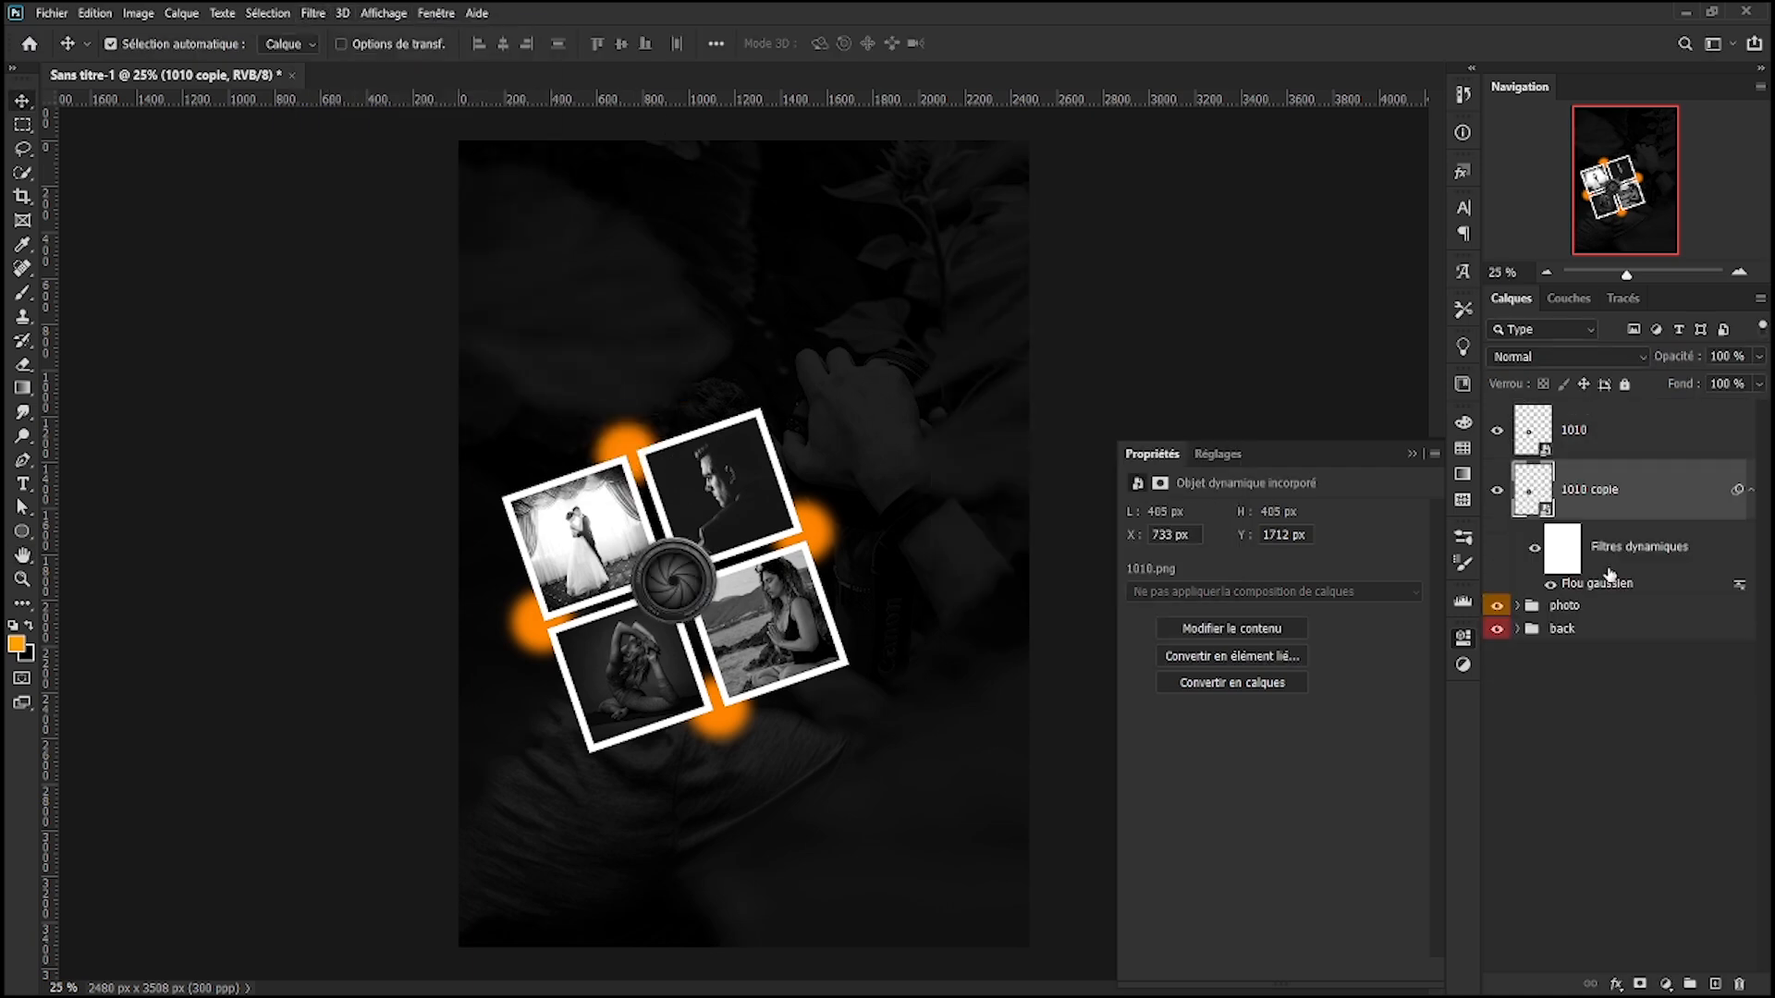
- Add a colour overlay to the blurred lens copy using the grey #5a5d5e sampled from the lens
double_click(1716, 496)
left_click(1049, 494)
left_click(1442, 289)
left_click(1230, 539)
left_click(696, 543)
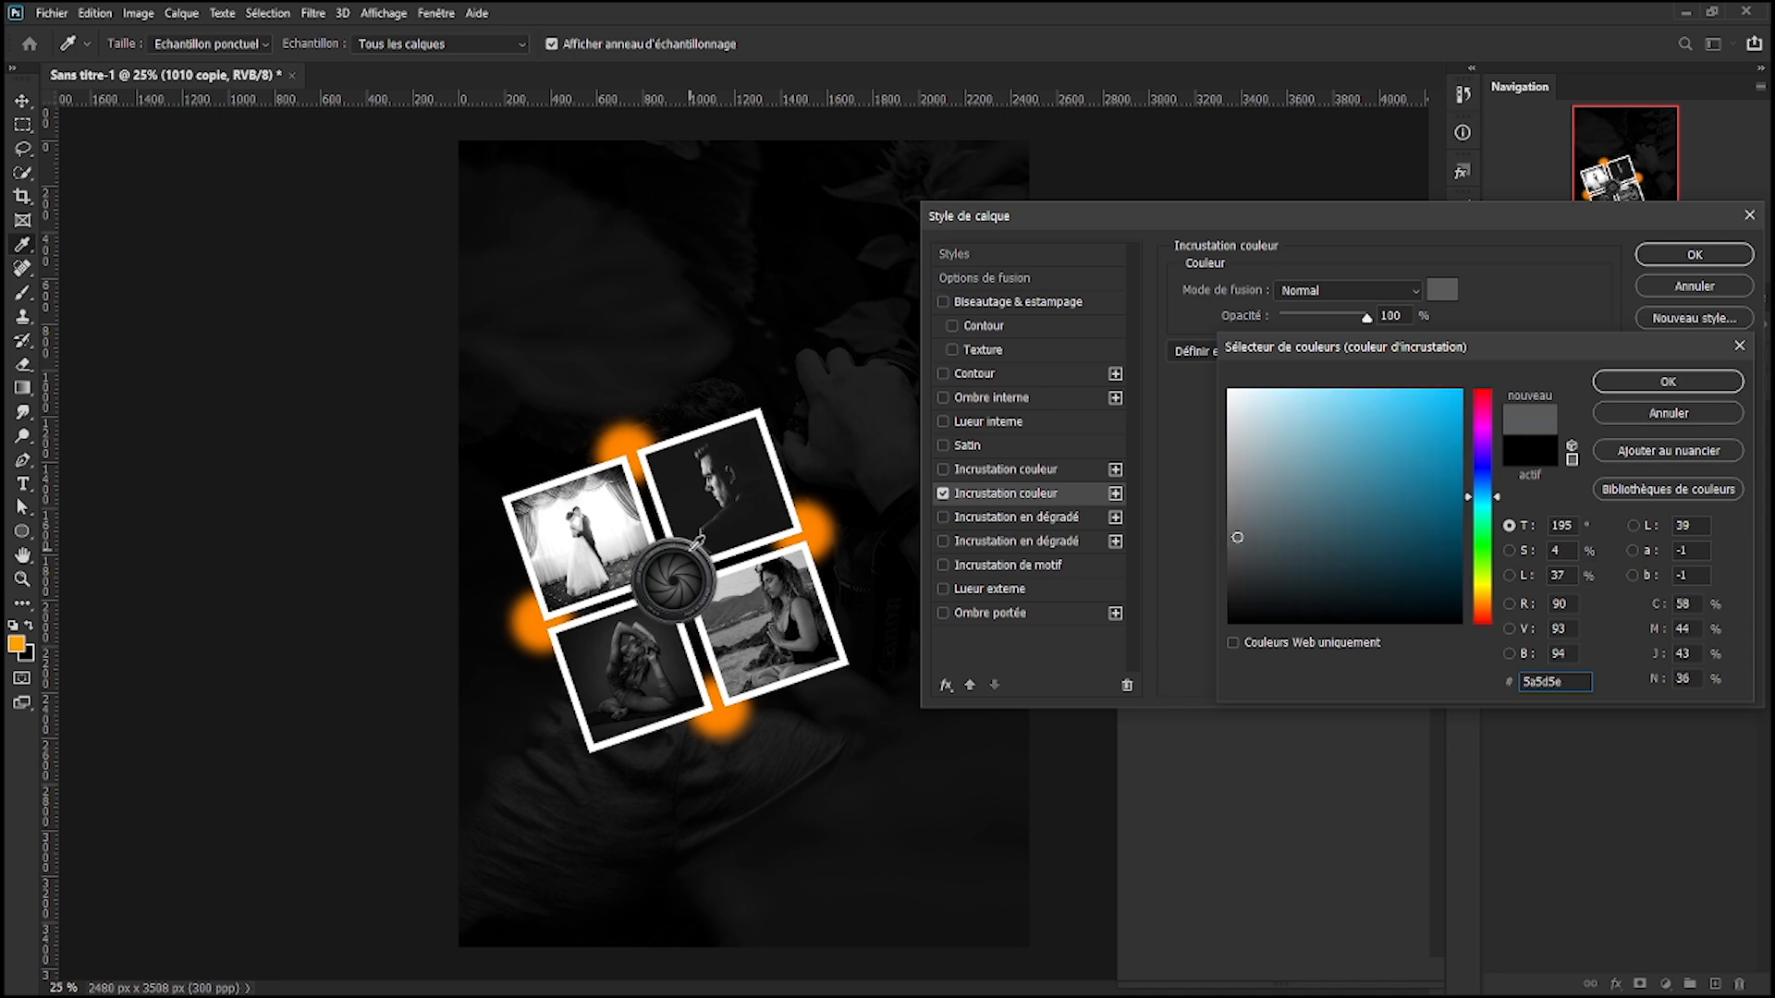
left_click(1699, 382)
left_click(1695, 255)
left_click(1498, 429)
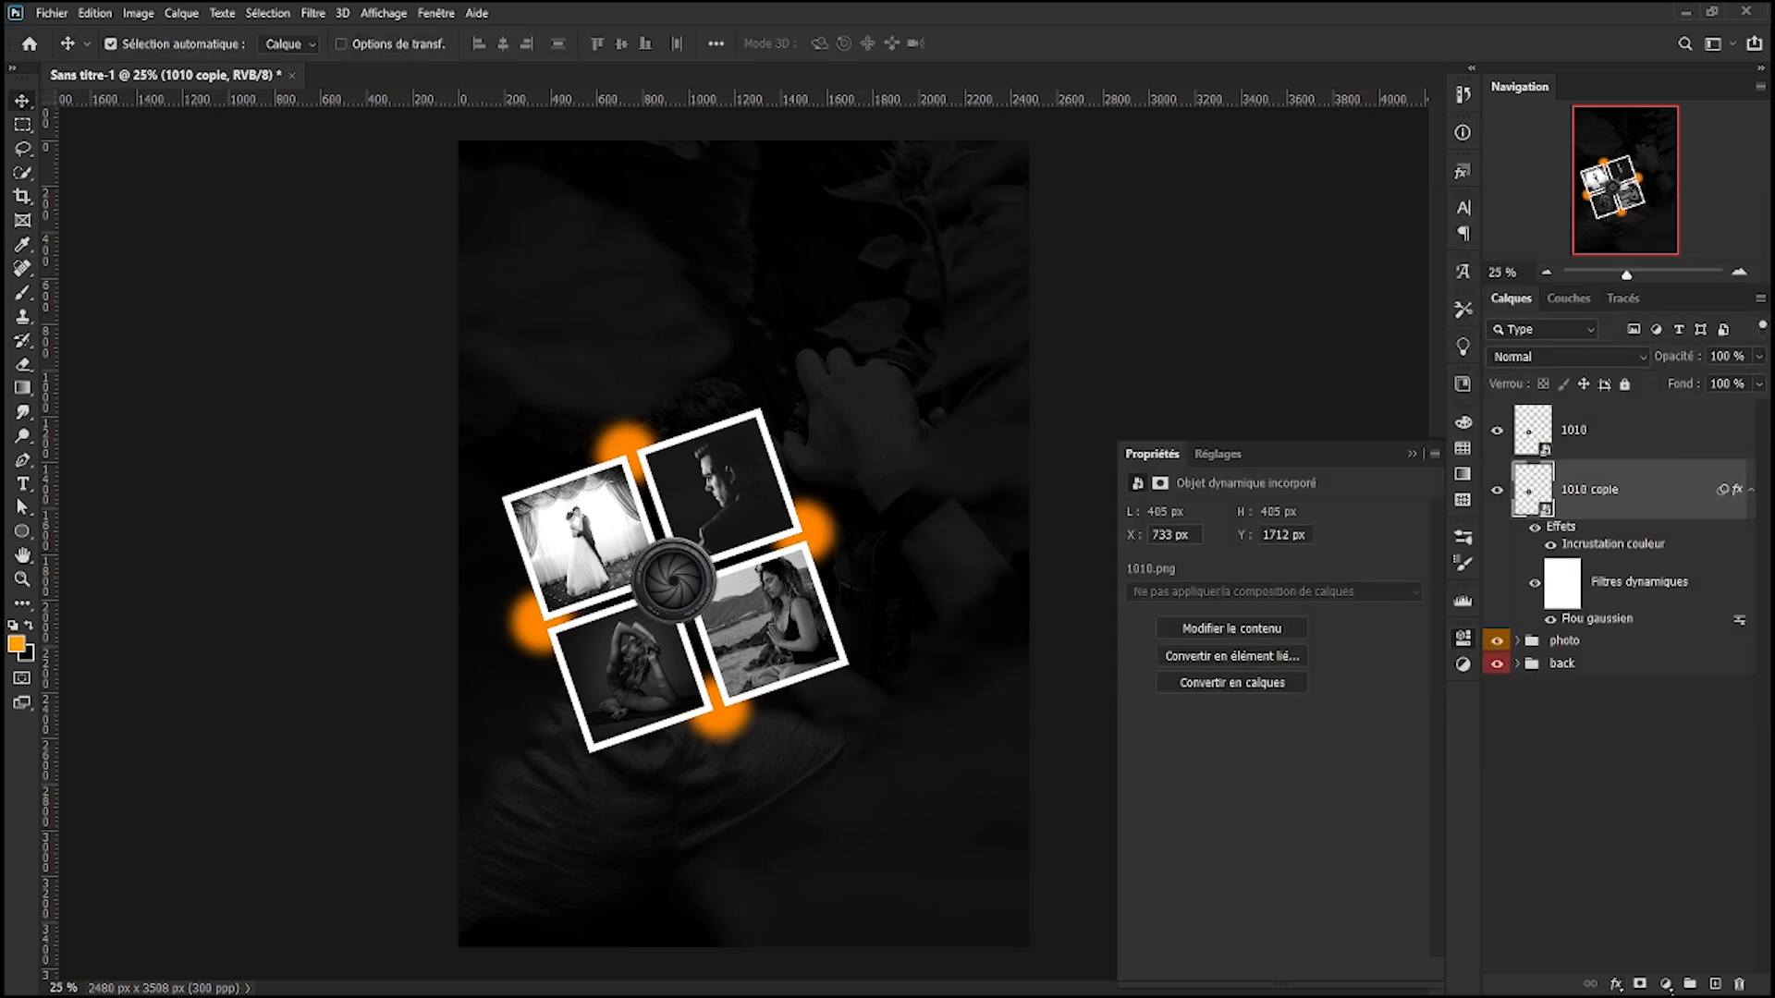
- Paint a soft orange dab at the lens centre on a new layer beneath it, at 46% layer opacity
left_click(1715, 984)
left_click(22, 292)
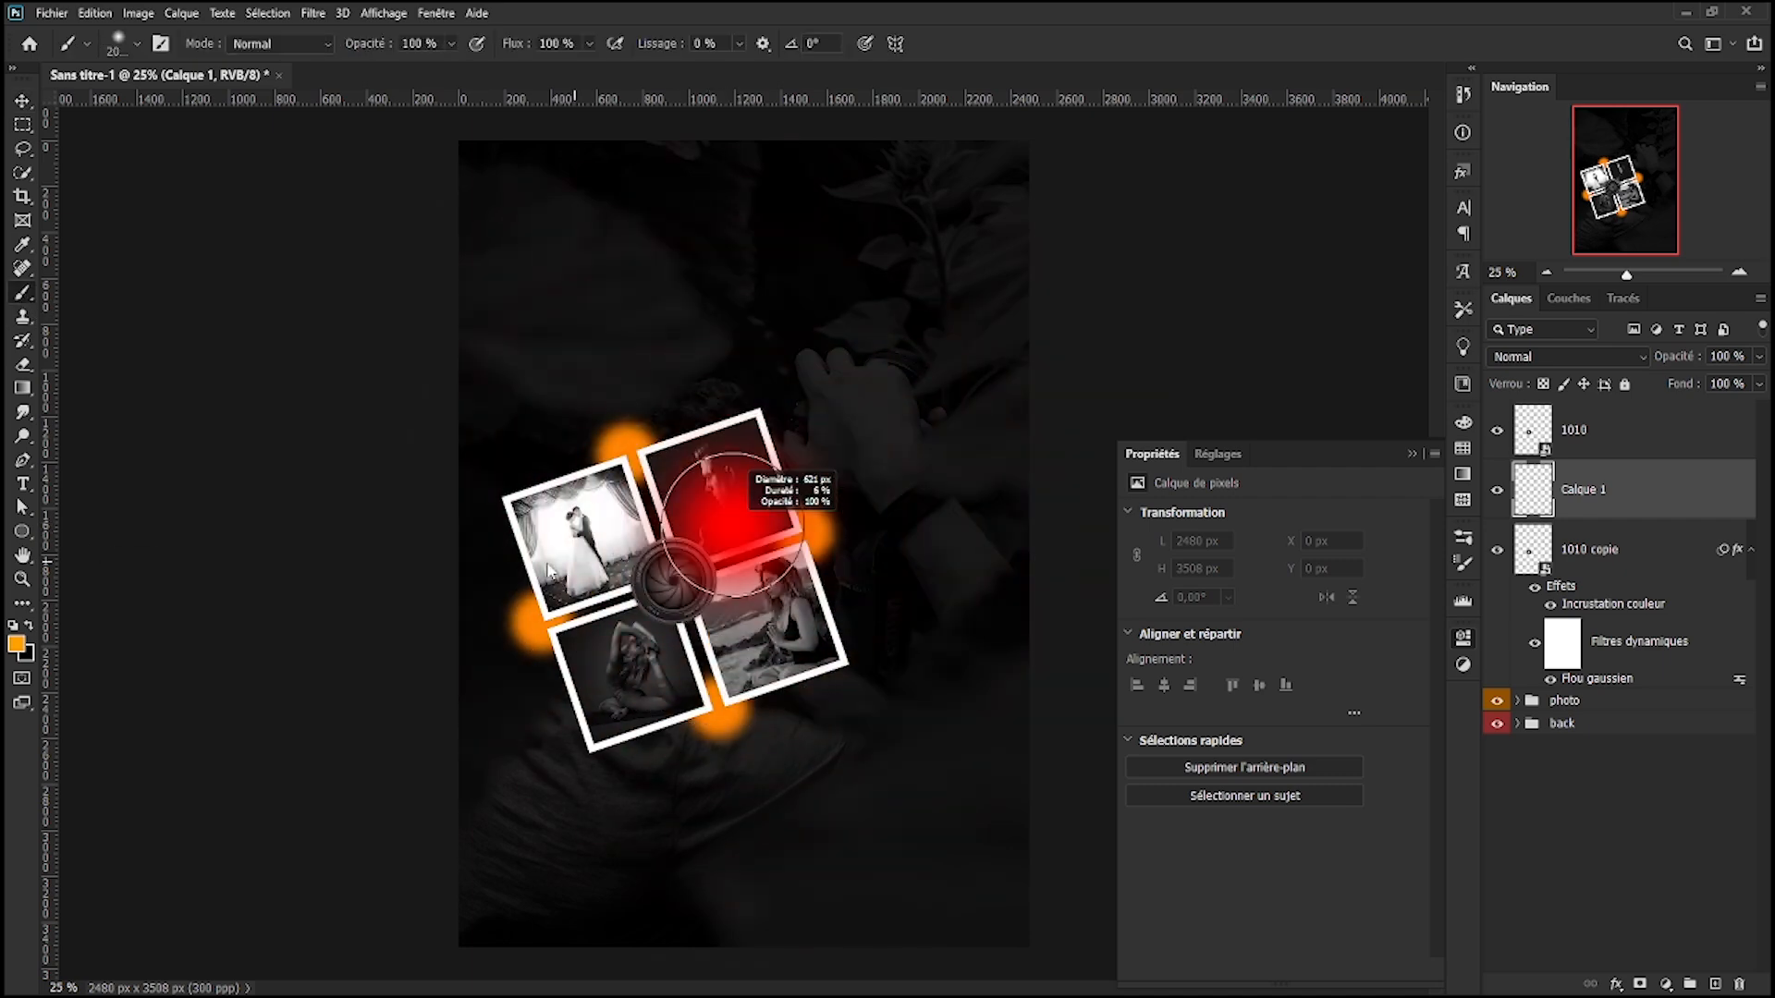
left_click(673, 580)
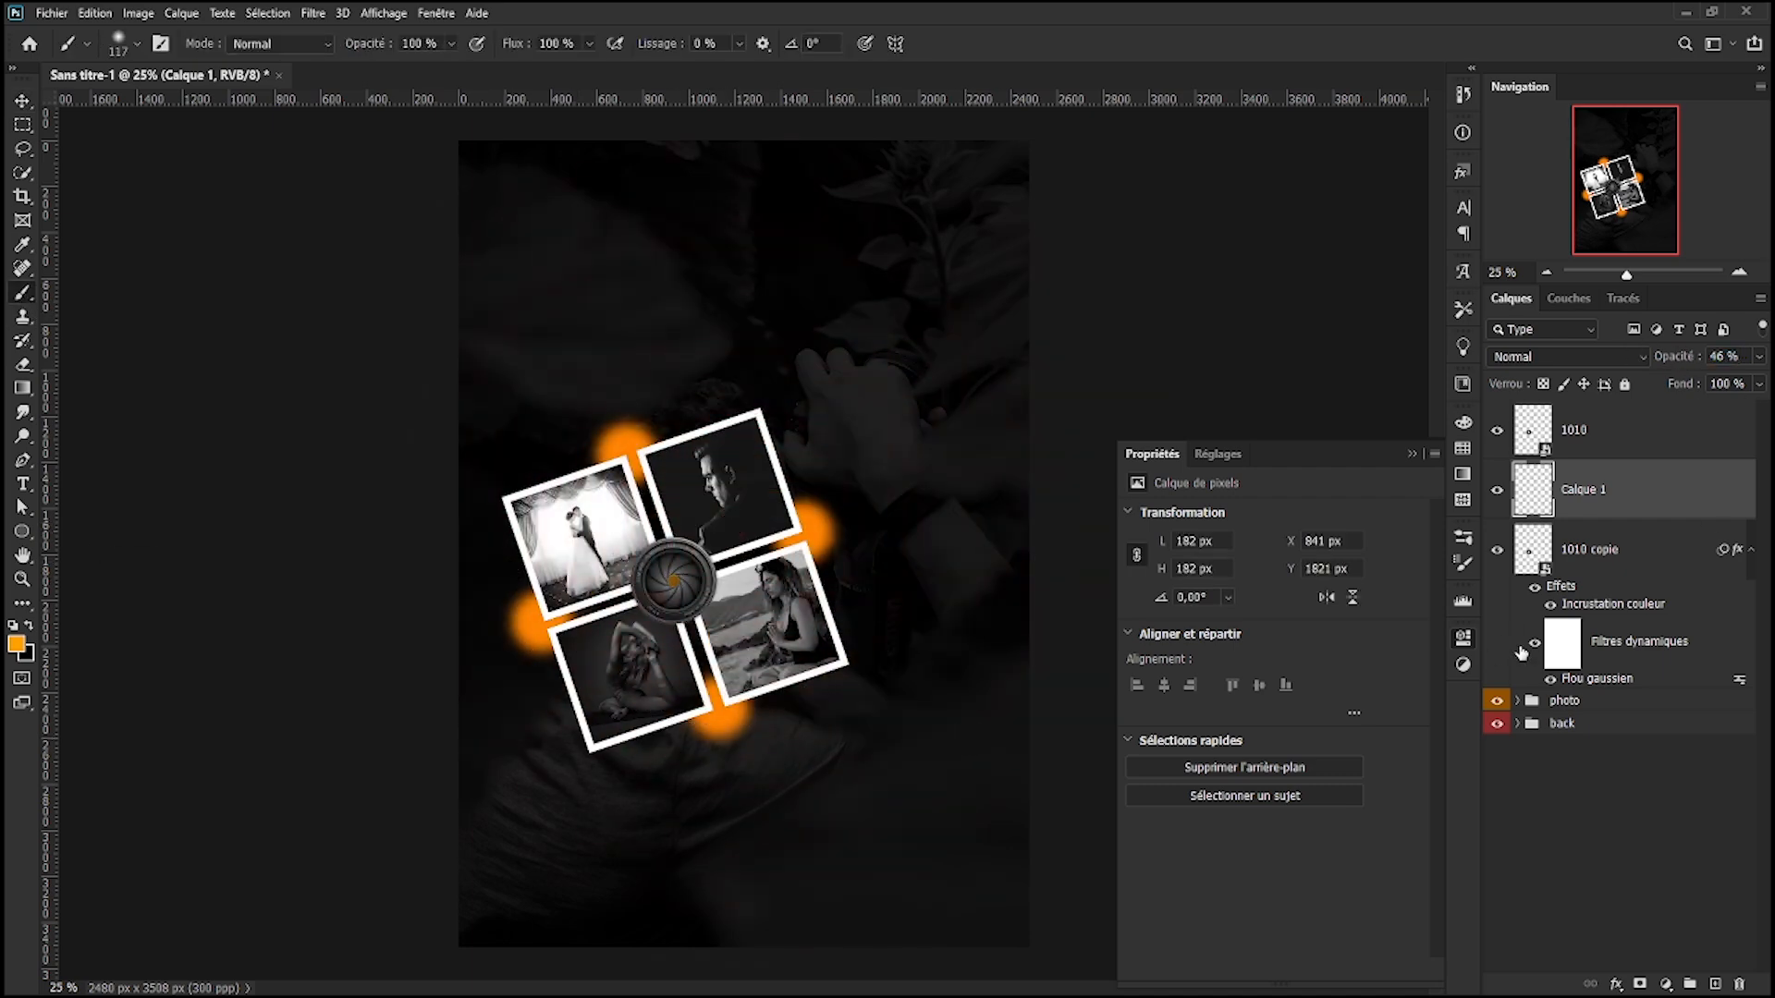
double_click(1726, 506)
key("Escape")
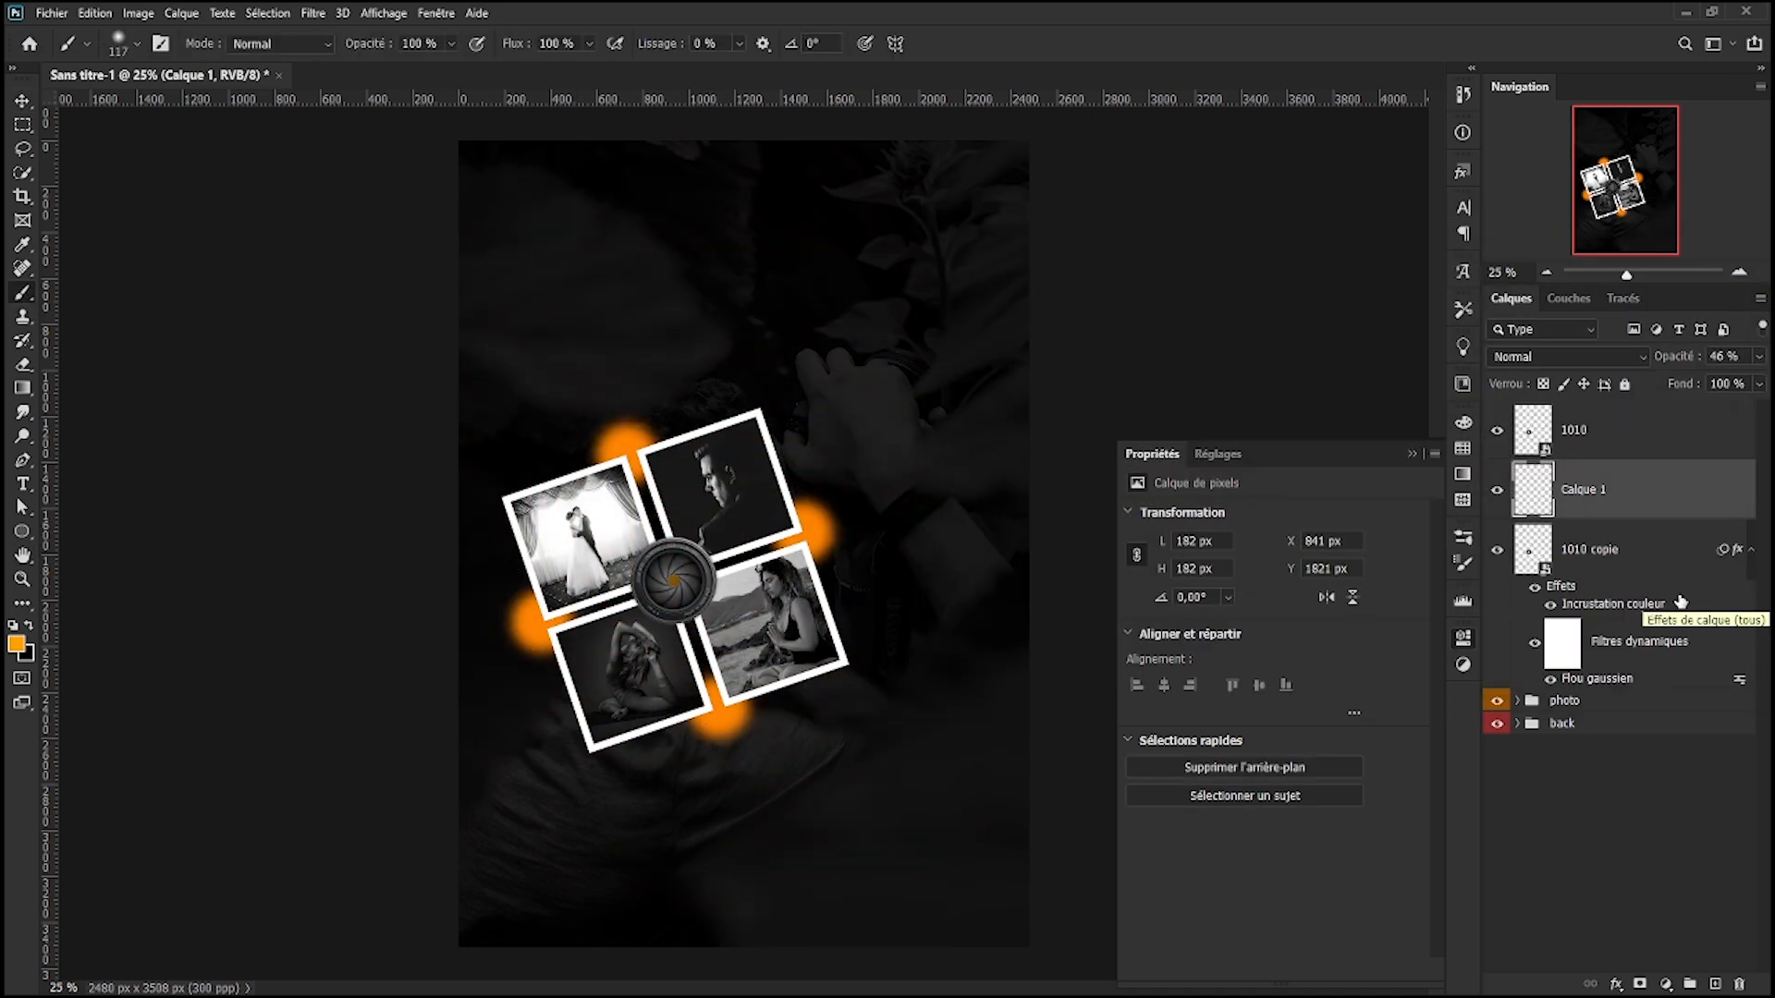
- Group the lens, orange dab and blurred copy layers, and nest that group inside the photo group
left_click(1609, 652)
left_click(1631, 432, "shift")
left_click(1691, 985)
double_click(1576, 413)
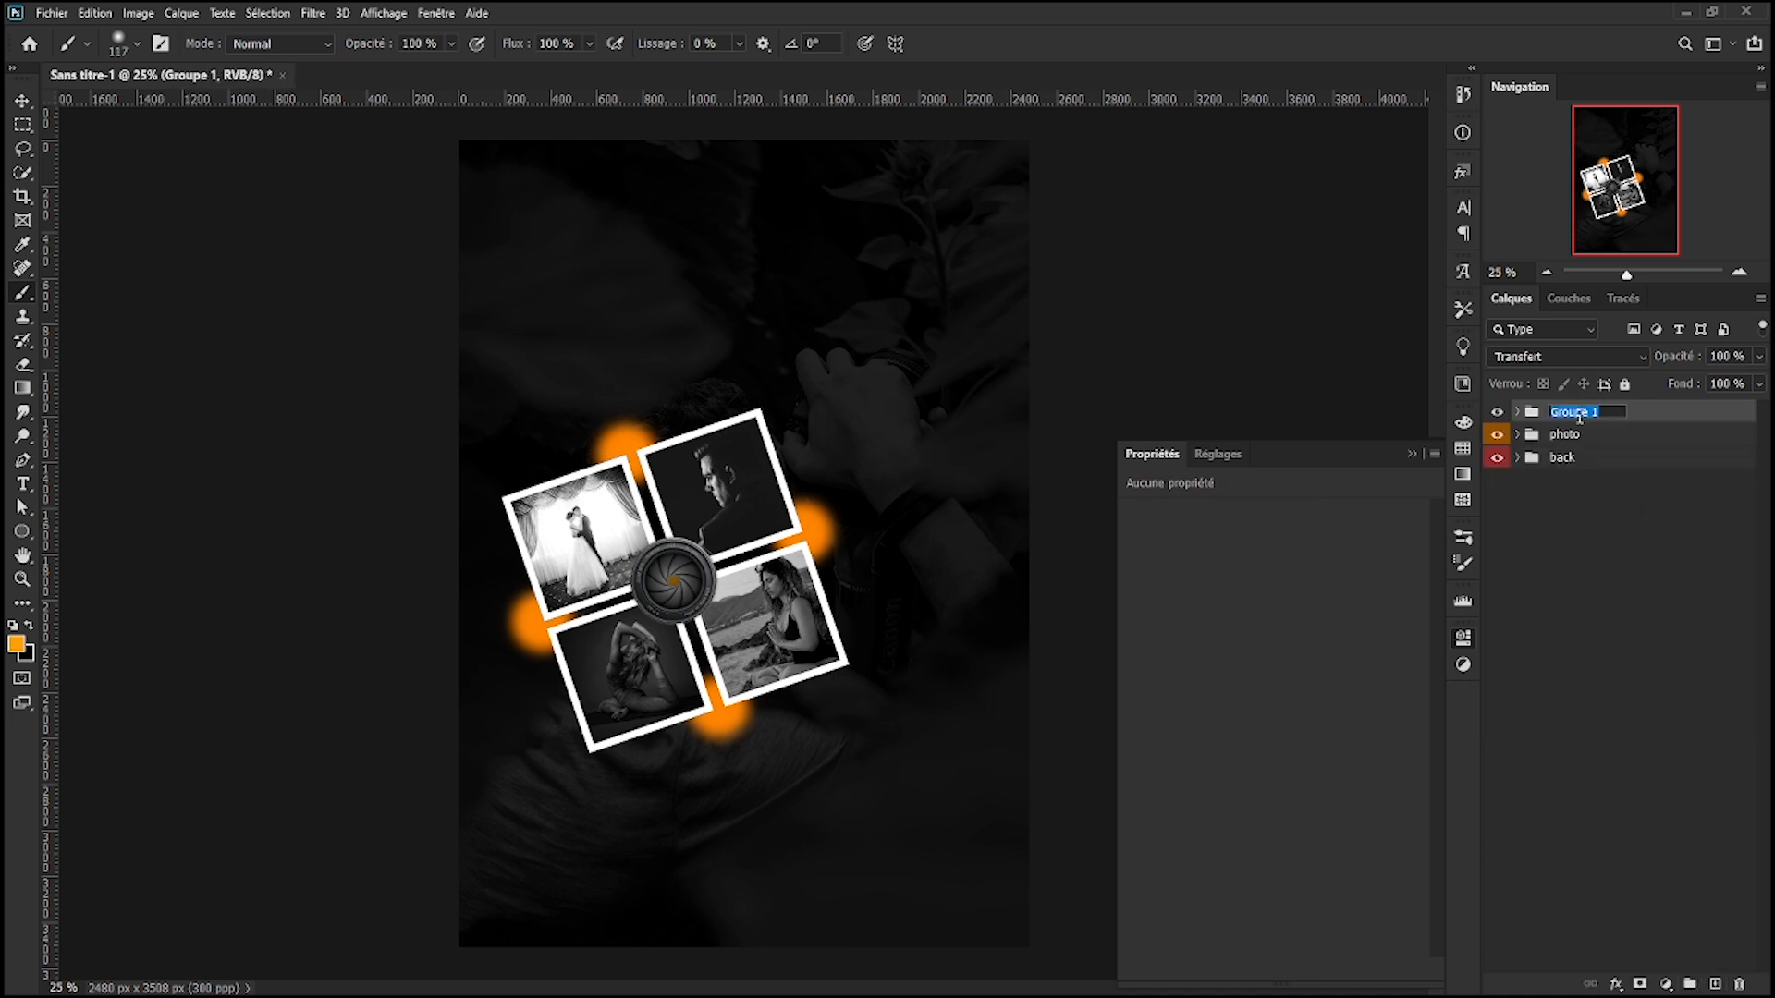
left_click(1517, 437)
left_click_drag(1610, 413, 1611, 438)
left_click(1515, 412)
- Show the guides again and add the text PROFESSIONNELLE in Roboto Light near the top of the page
key("ctrl+semicolon")
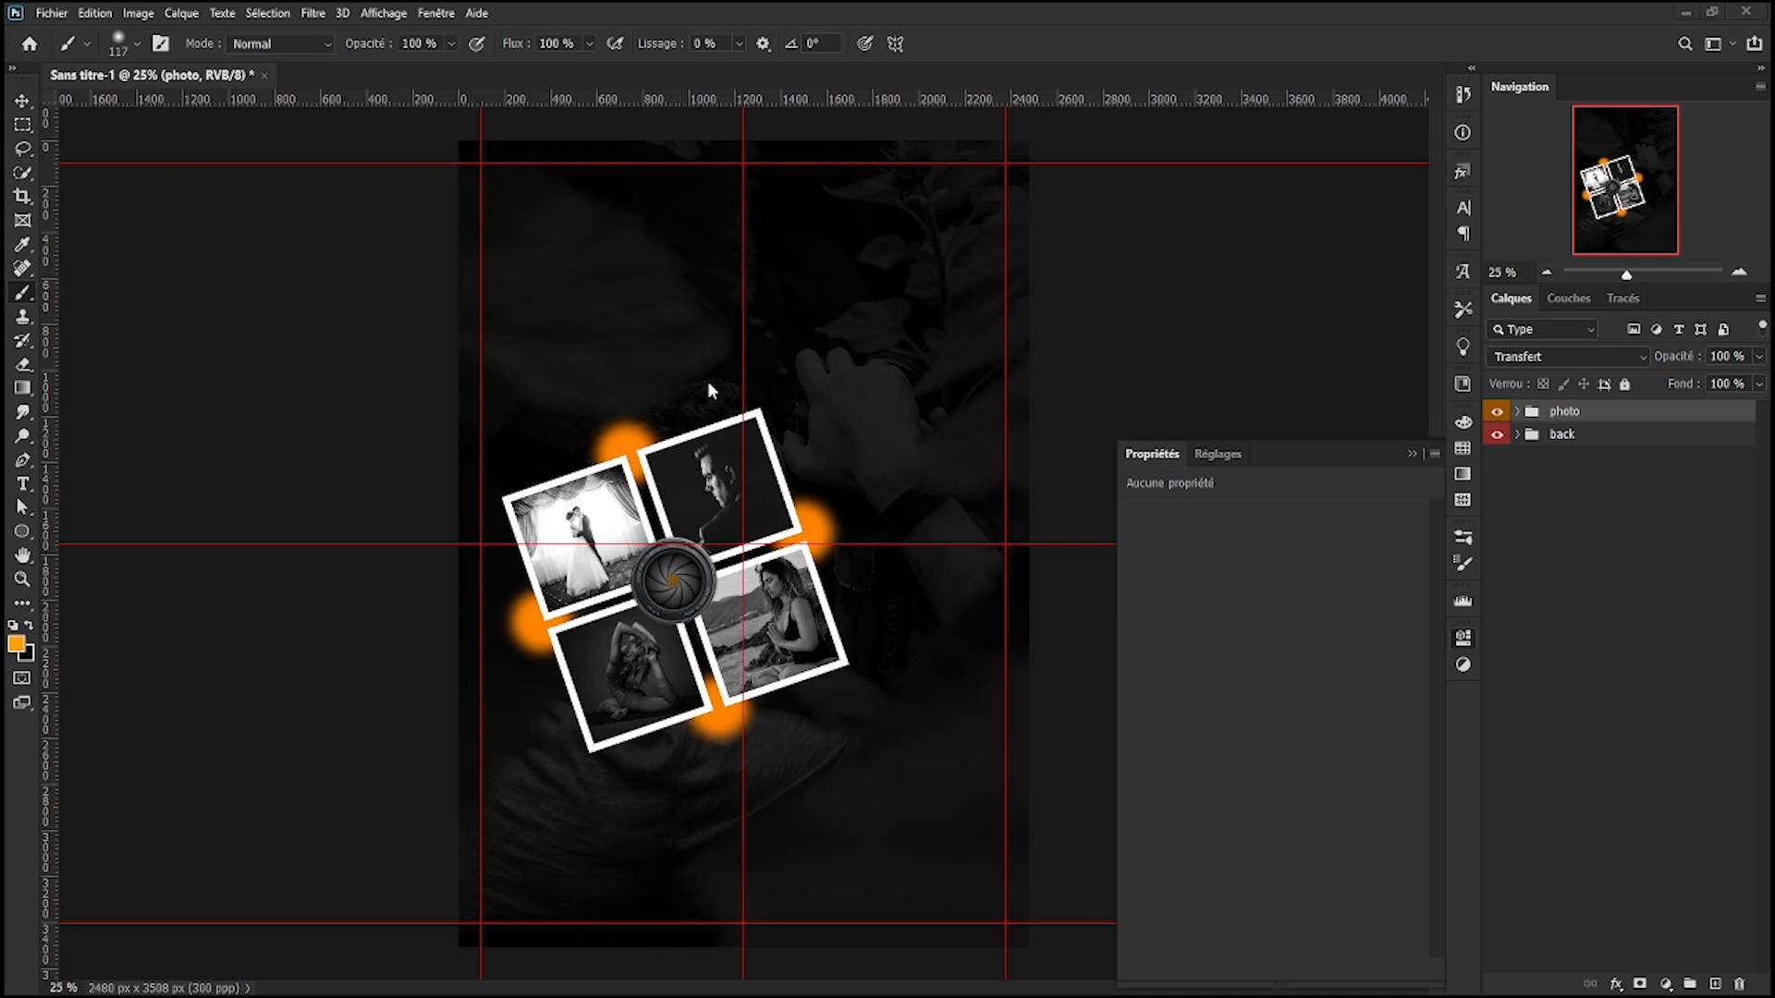
left_click(23, 484)
left_click(514, 181)
type("PROFESSIONNELLE")
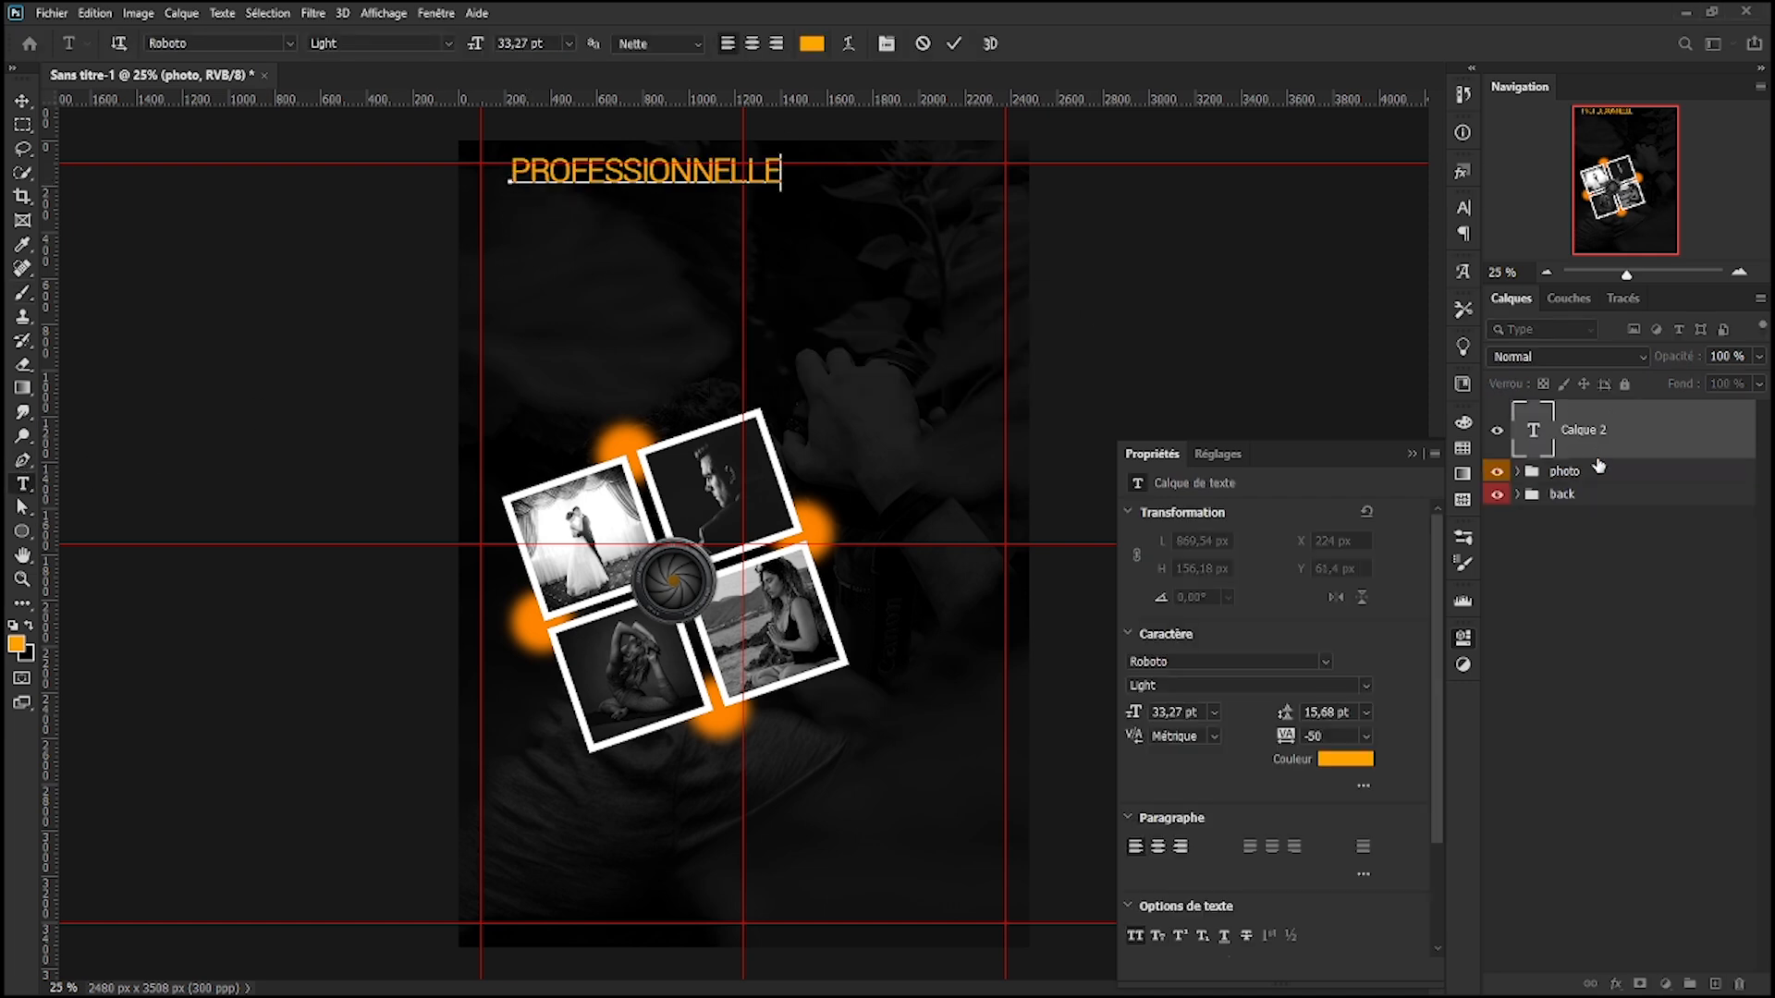
- Recolour the PROFESSIONNELLE text from orange to off-white
double_click(1542, 425)
left_click(1462, 207)
left_click(1414, 325)
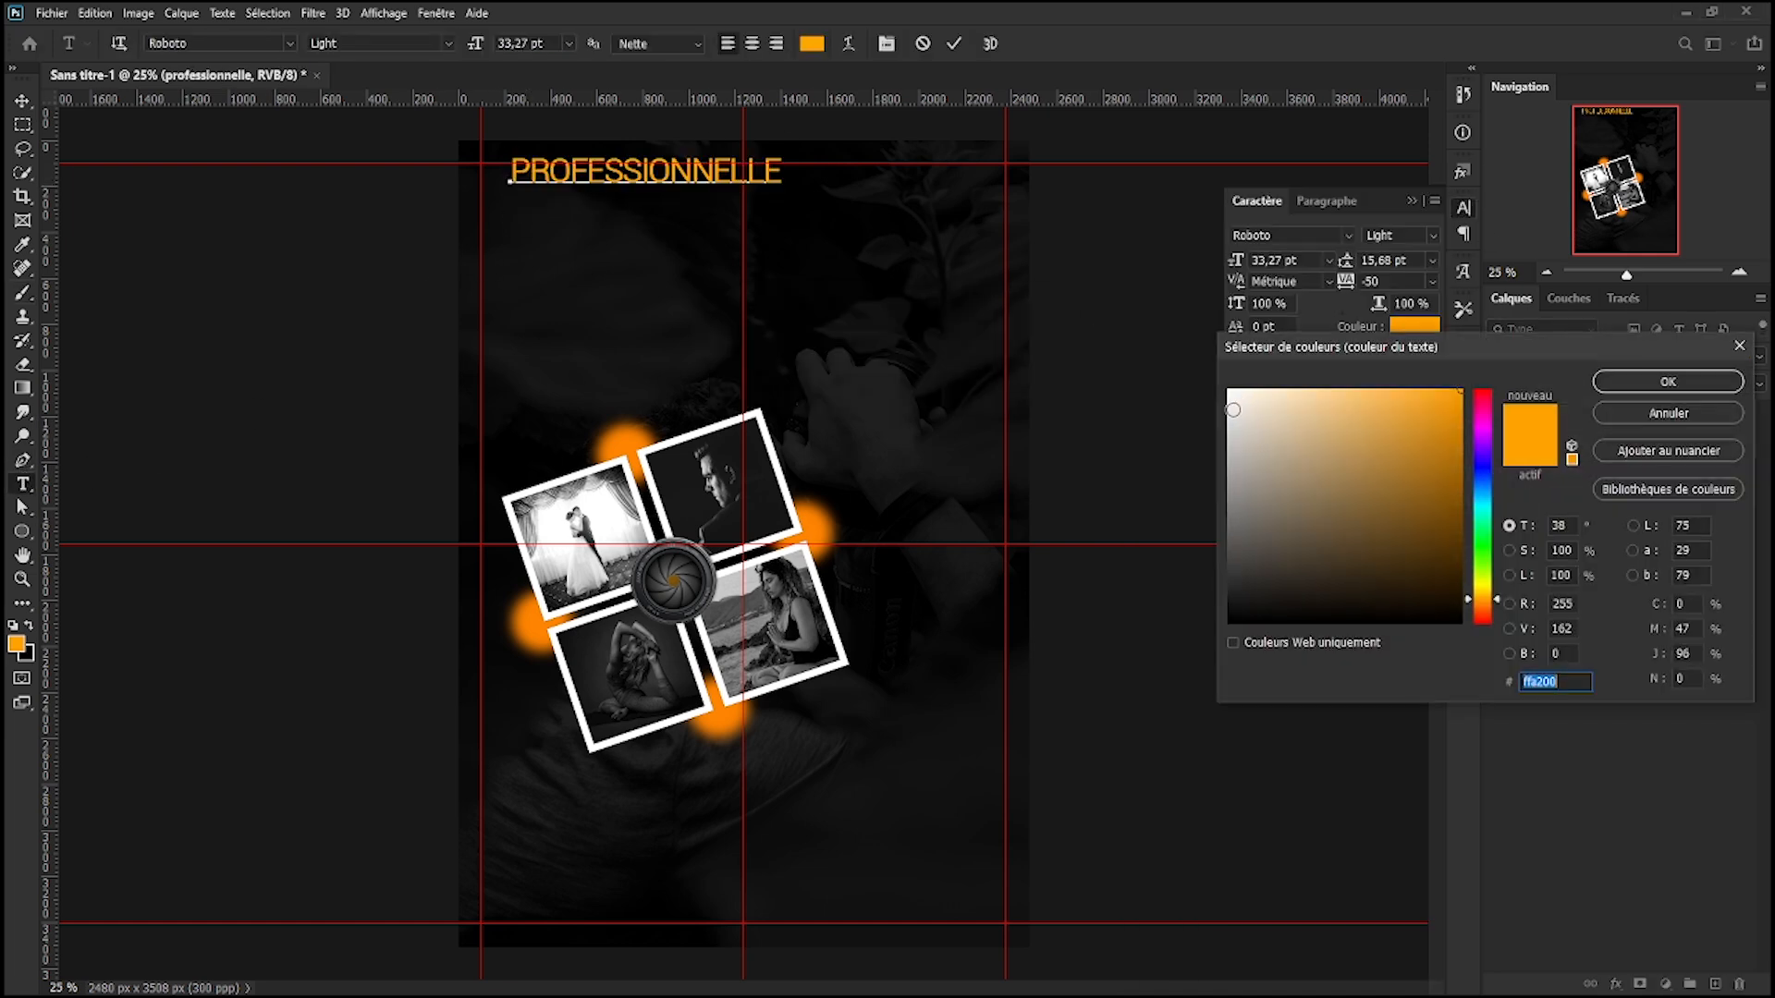
left_click(1231, 407)
left_click(1667, 381)
- Set PROFESSIONNELLE to 30 pt and move it against the left vertical guide, just below the top guide
left_click(1328, 260)
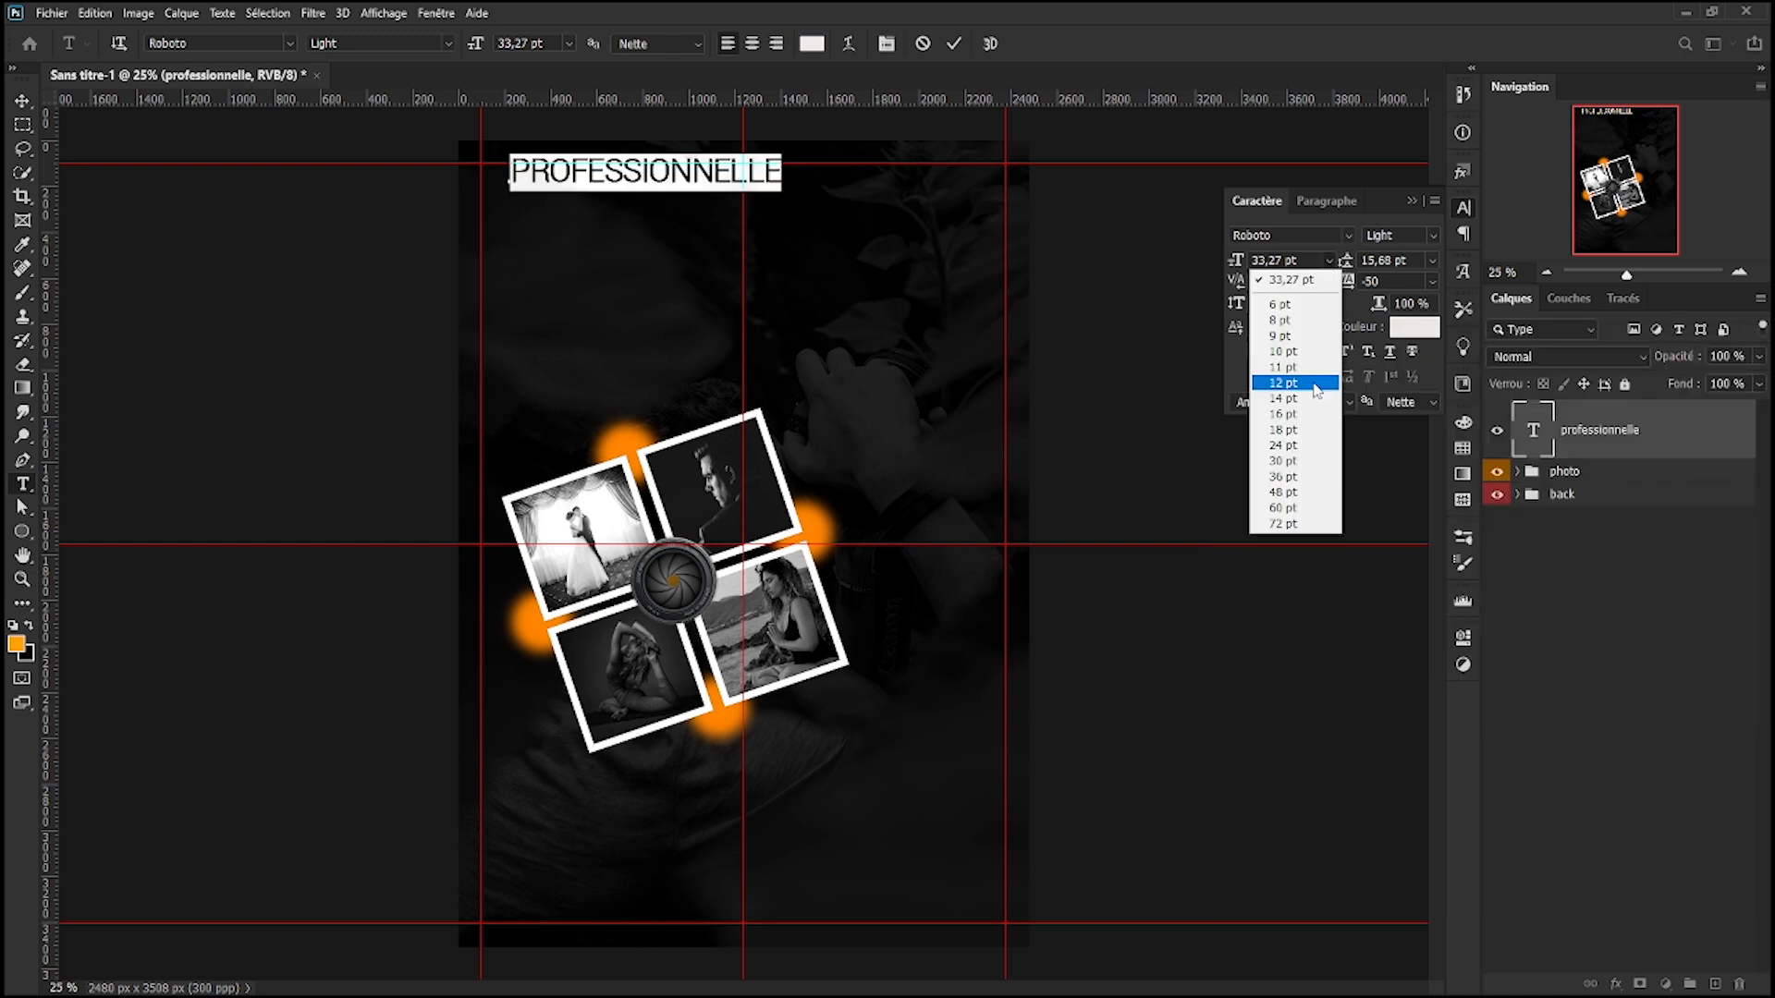
left_click(1300, 461)
left_click(1581, 444)
key("ctrl+t")
left_click_drag(669, 173, 644, 177)
key("Return")
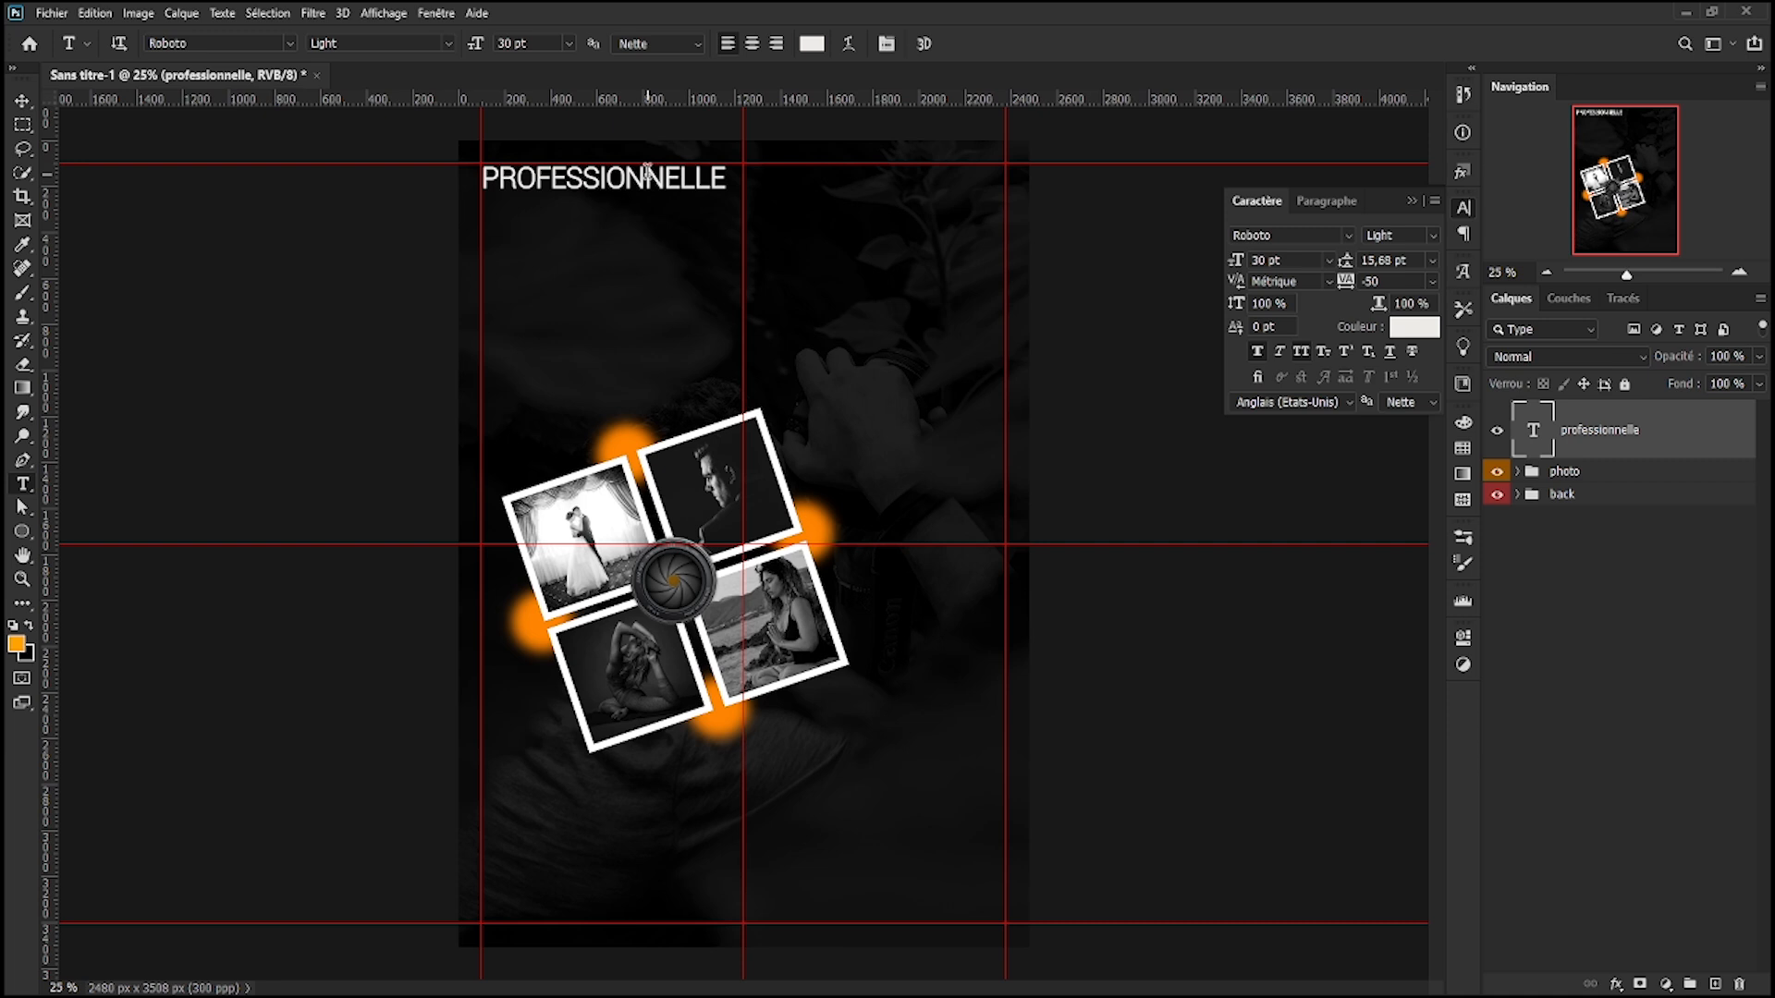
- Try the Light Italic style on PROFESSIONNELLE, then settle on Roboto Thin Italic
left_click(1440, 239)
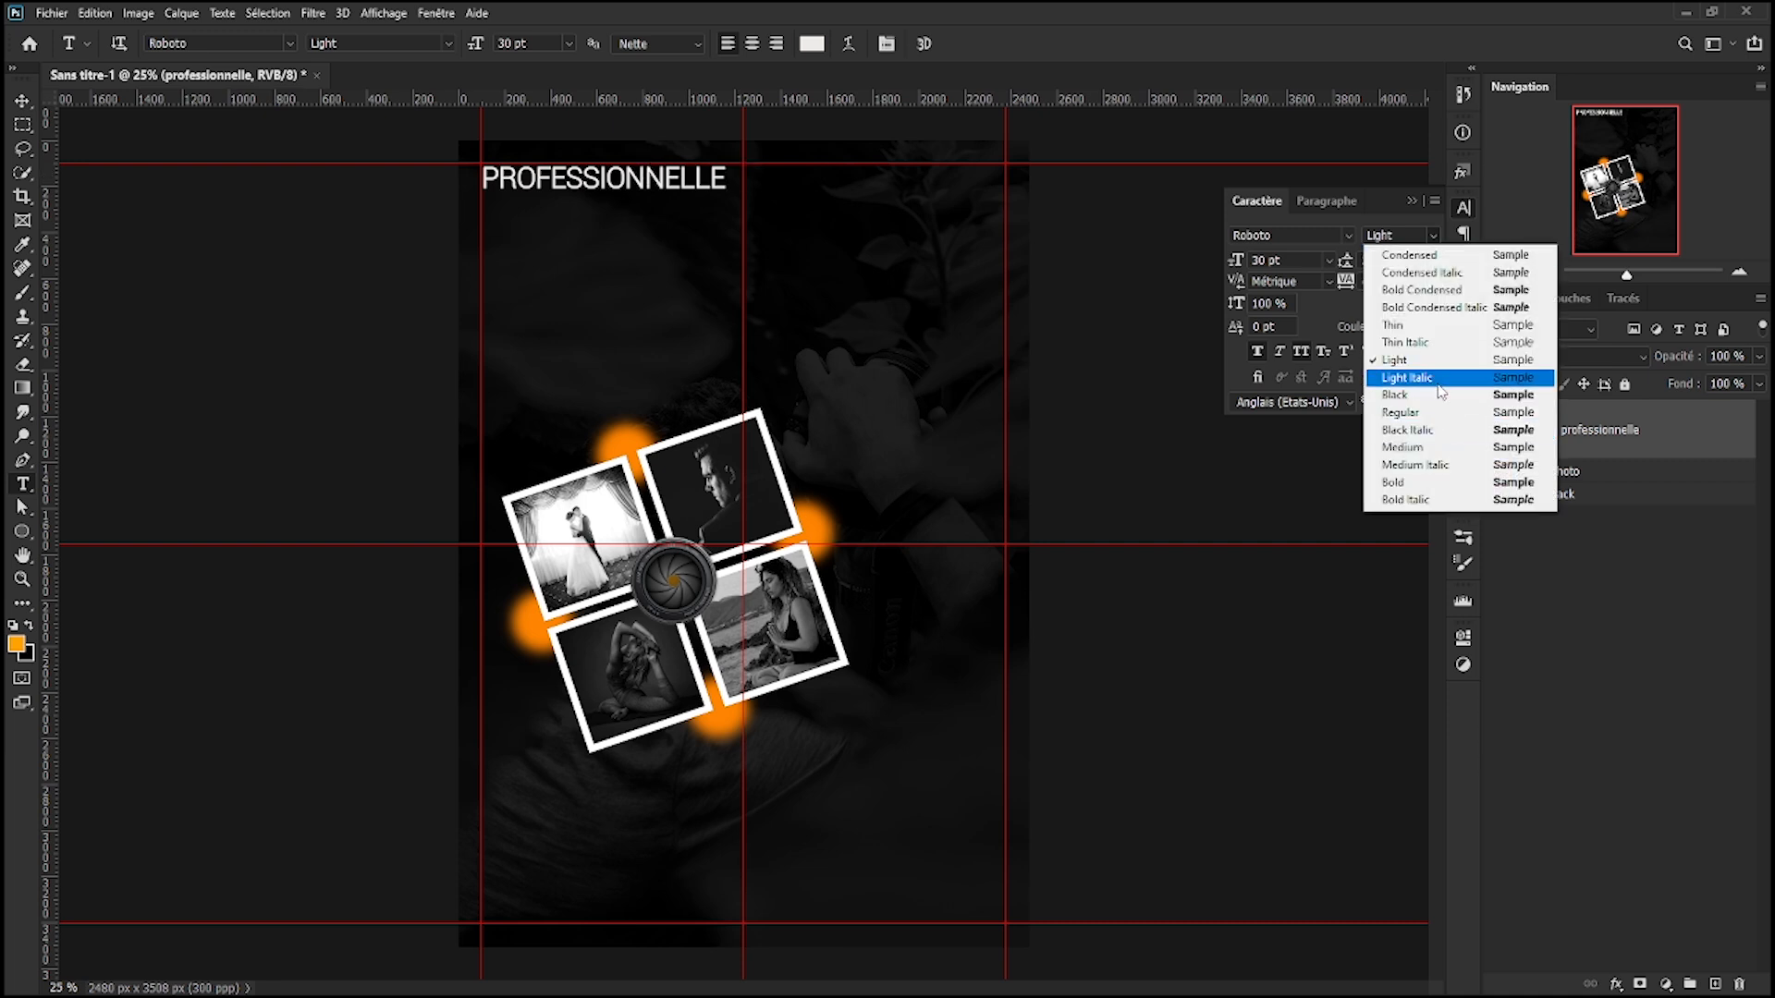
left_click(1437, 386)
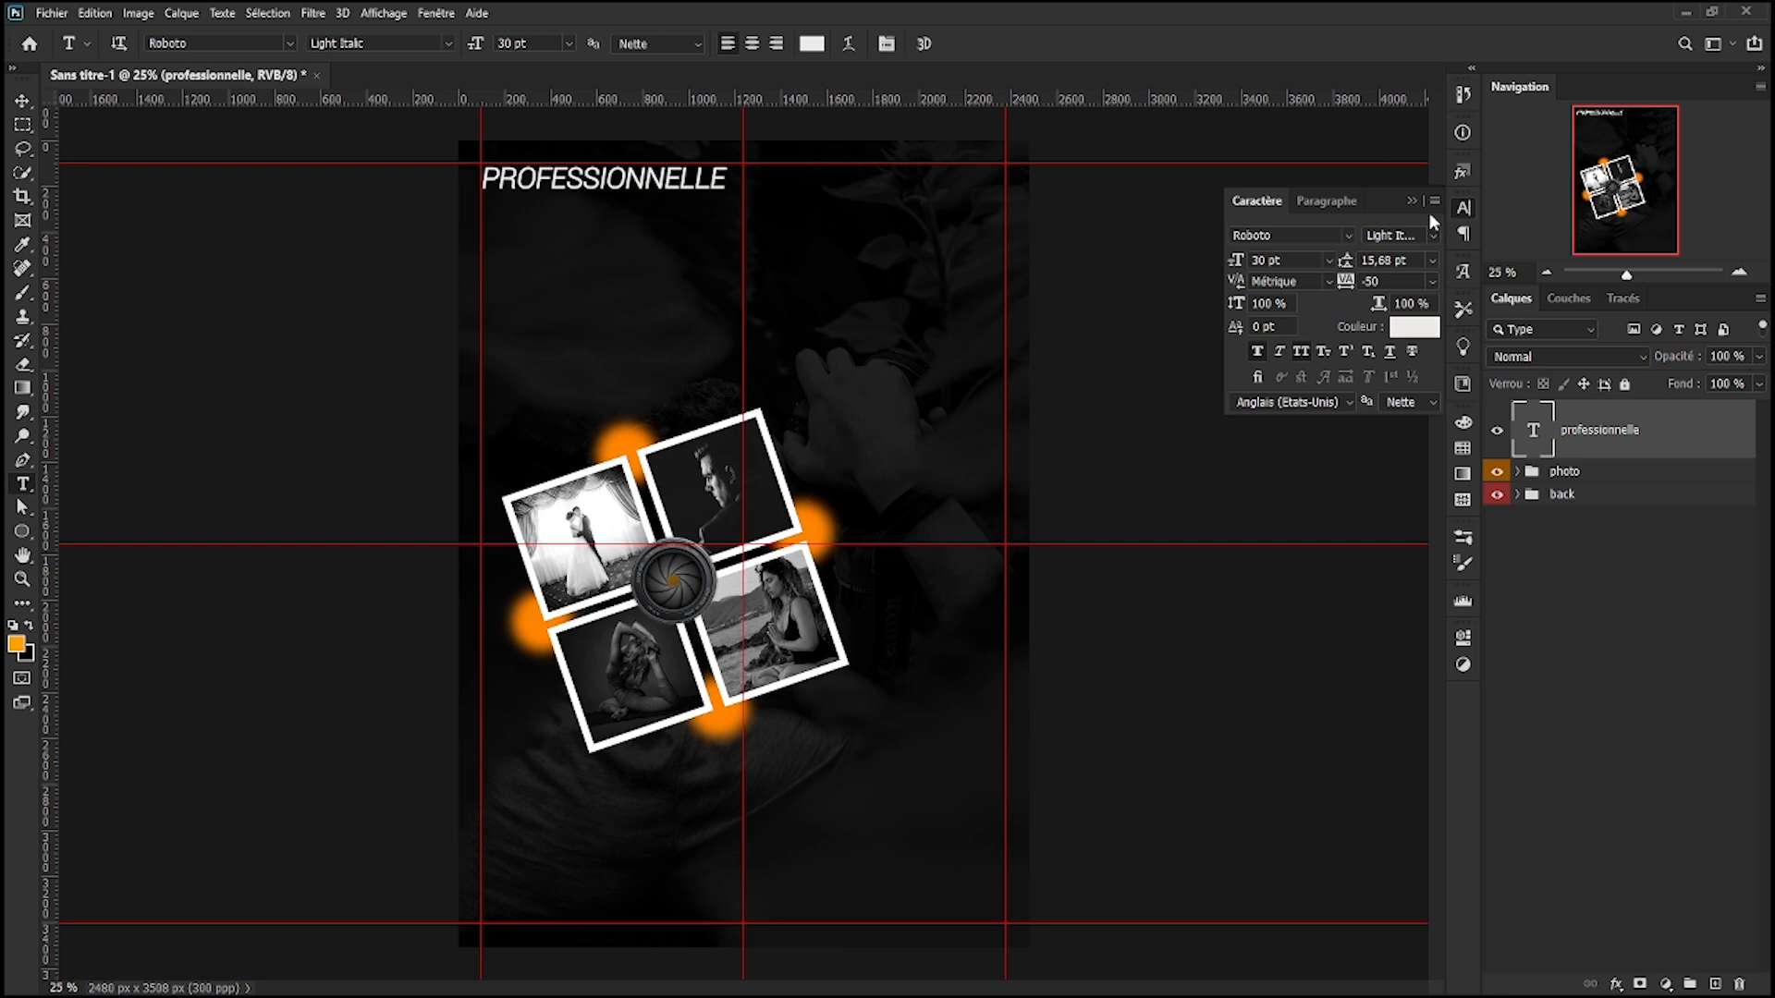
left_click(1434, 237)
left_click(1434, 343)
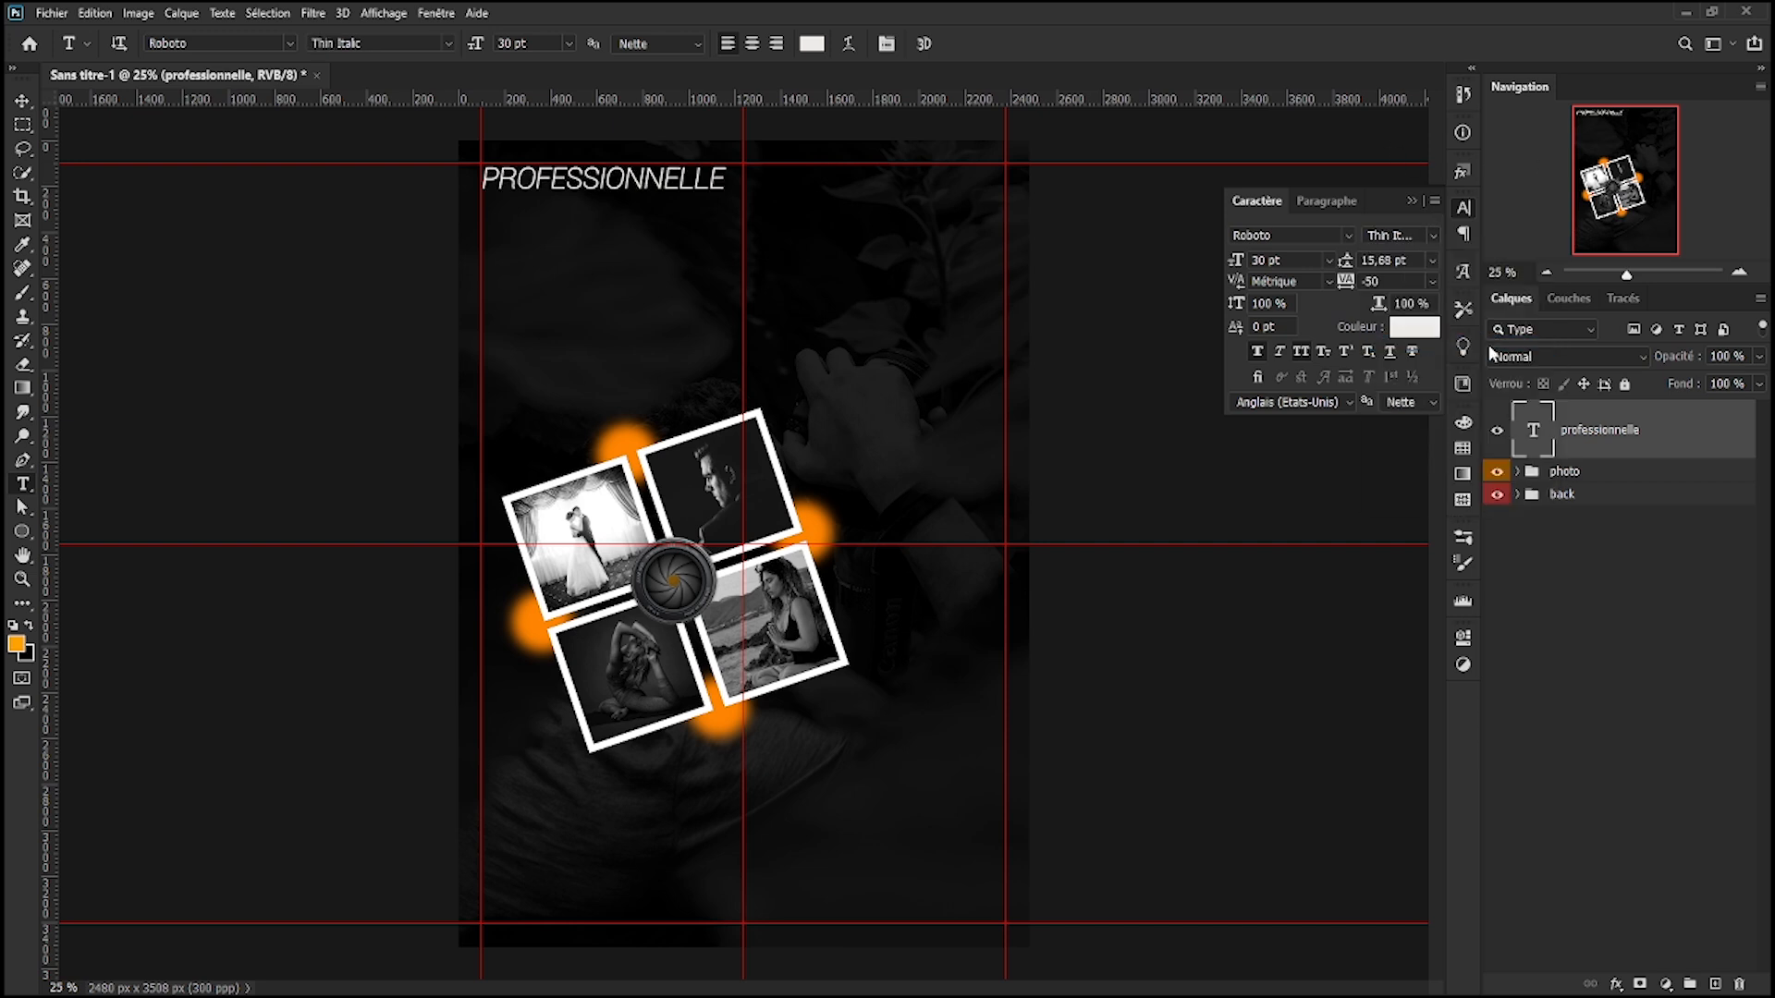
key("Return")
left_click(1434, 237)
left_click(1433, 344)
- Add the text PHOTO below PROFESSIONNELLE and colour it with the orange sampled from the glow above the photo grid
left_click(1529, 431)
left_click(488, 222)
type("PHOTO")
key("ctrl+a")
left_click(1414, 326)
left_click(628, 440)
left_click(1637, 390)
- Make PHOTO Roboto Bold at 60 pt and align it under PROFESSIONNELLE on the left guide
left_click(1431, 235)
left_click(1386, 485)
left_click(1329, 259)
left_click(1302, 510)
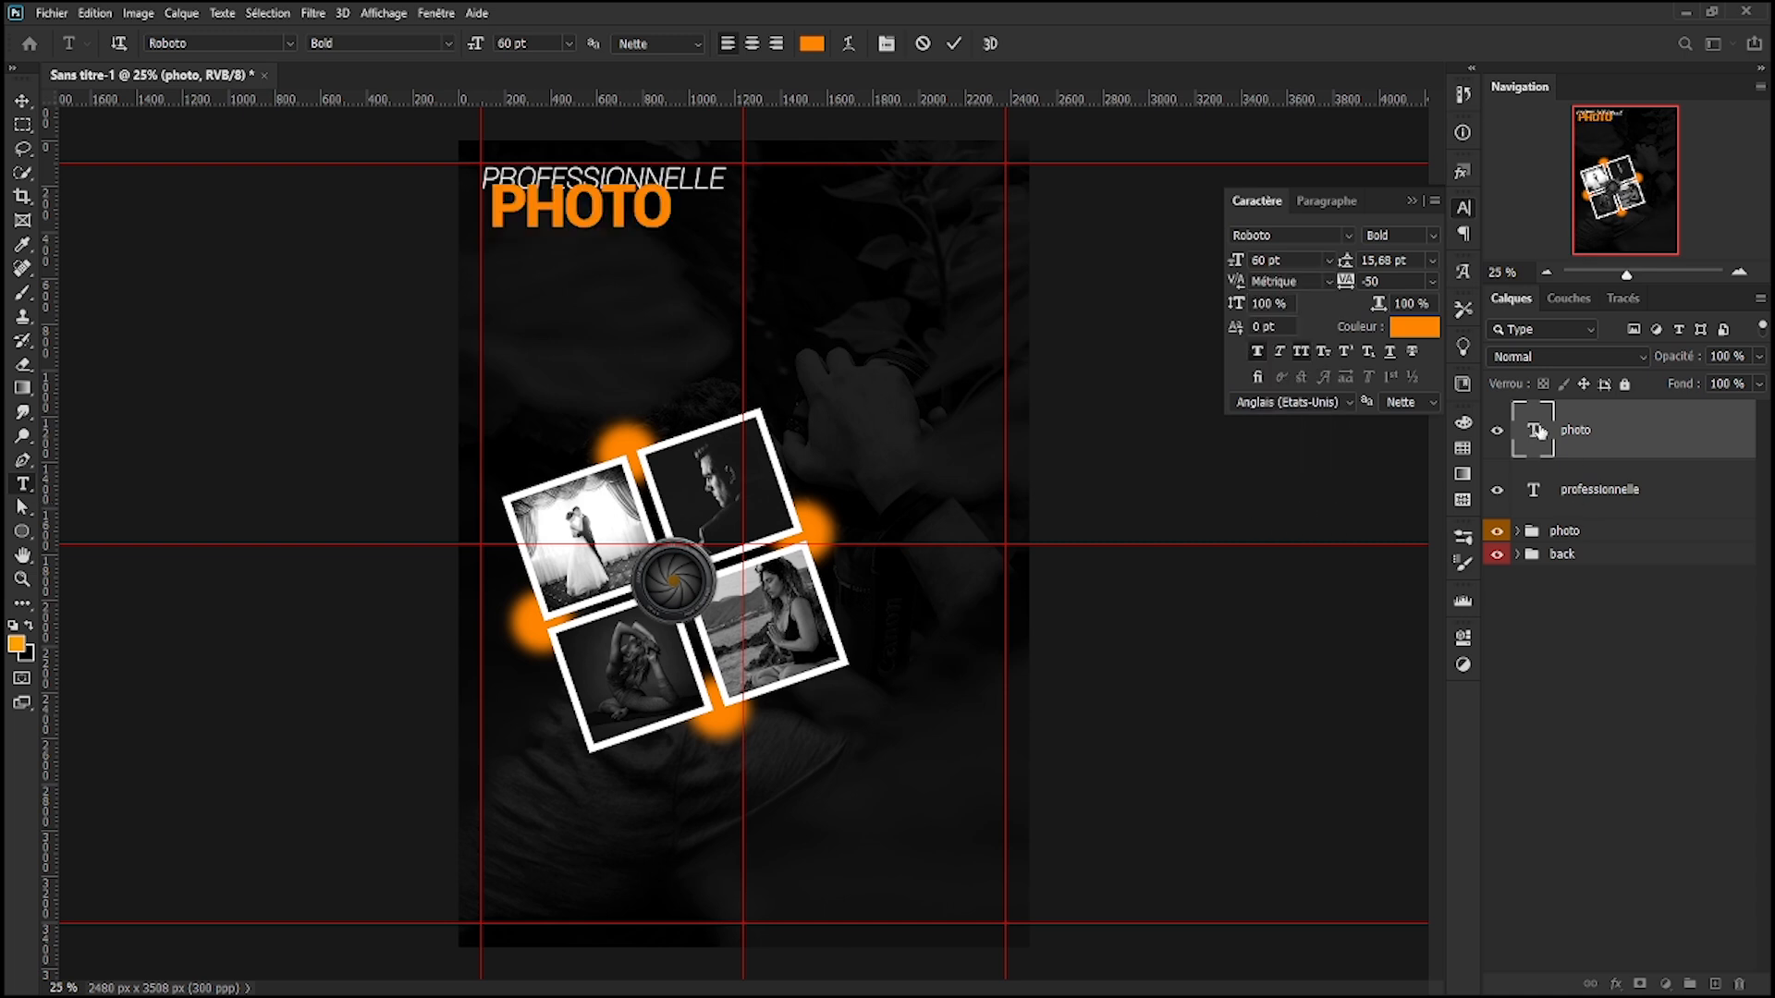
left_click(1536, 430)
key("v")
left_click_drag(555, 198, 549, 215)
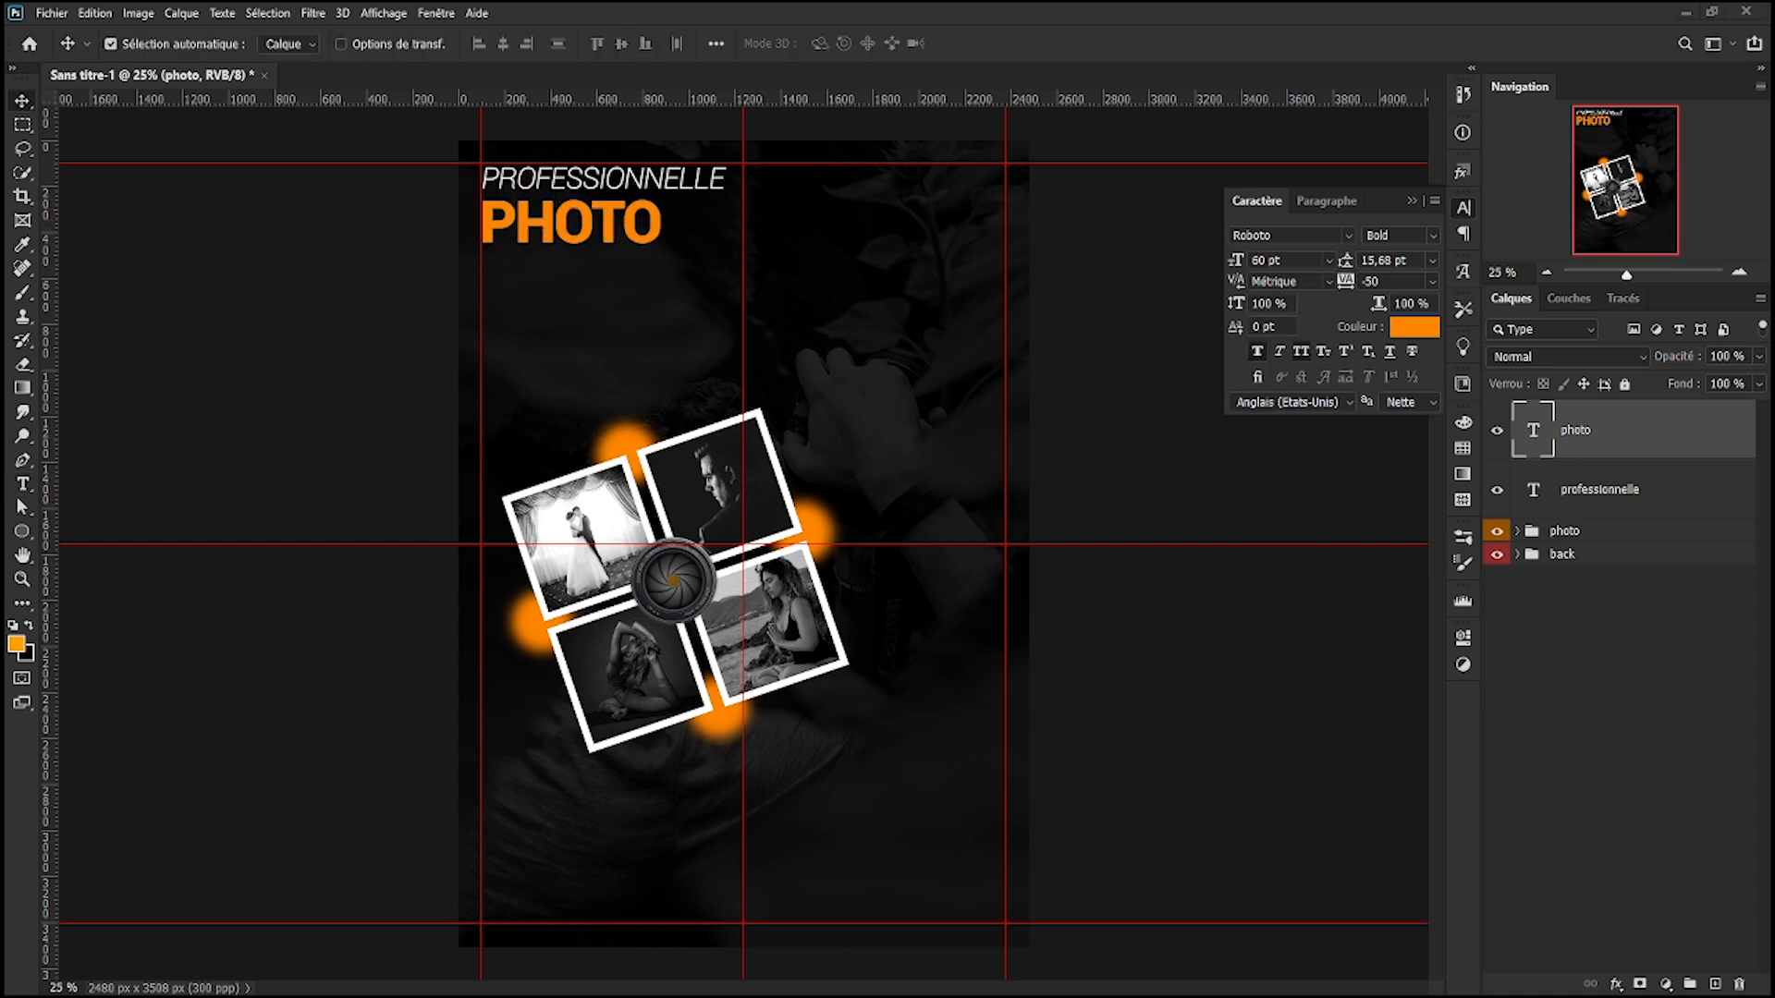
- Duplicate the PHOTO text, change the copy to GRAPHIE and place it directly below PHOTO on the left guide
key("ctrl+j")
double_click(1531, 431)
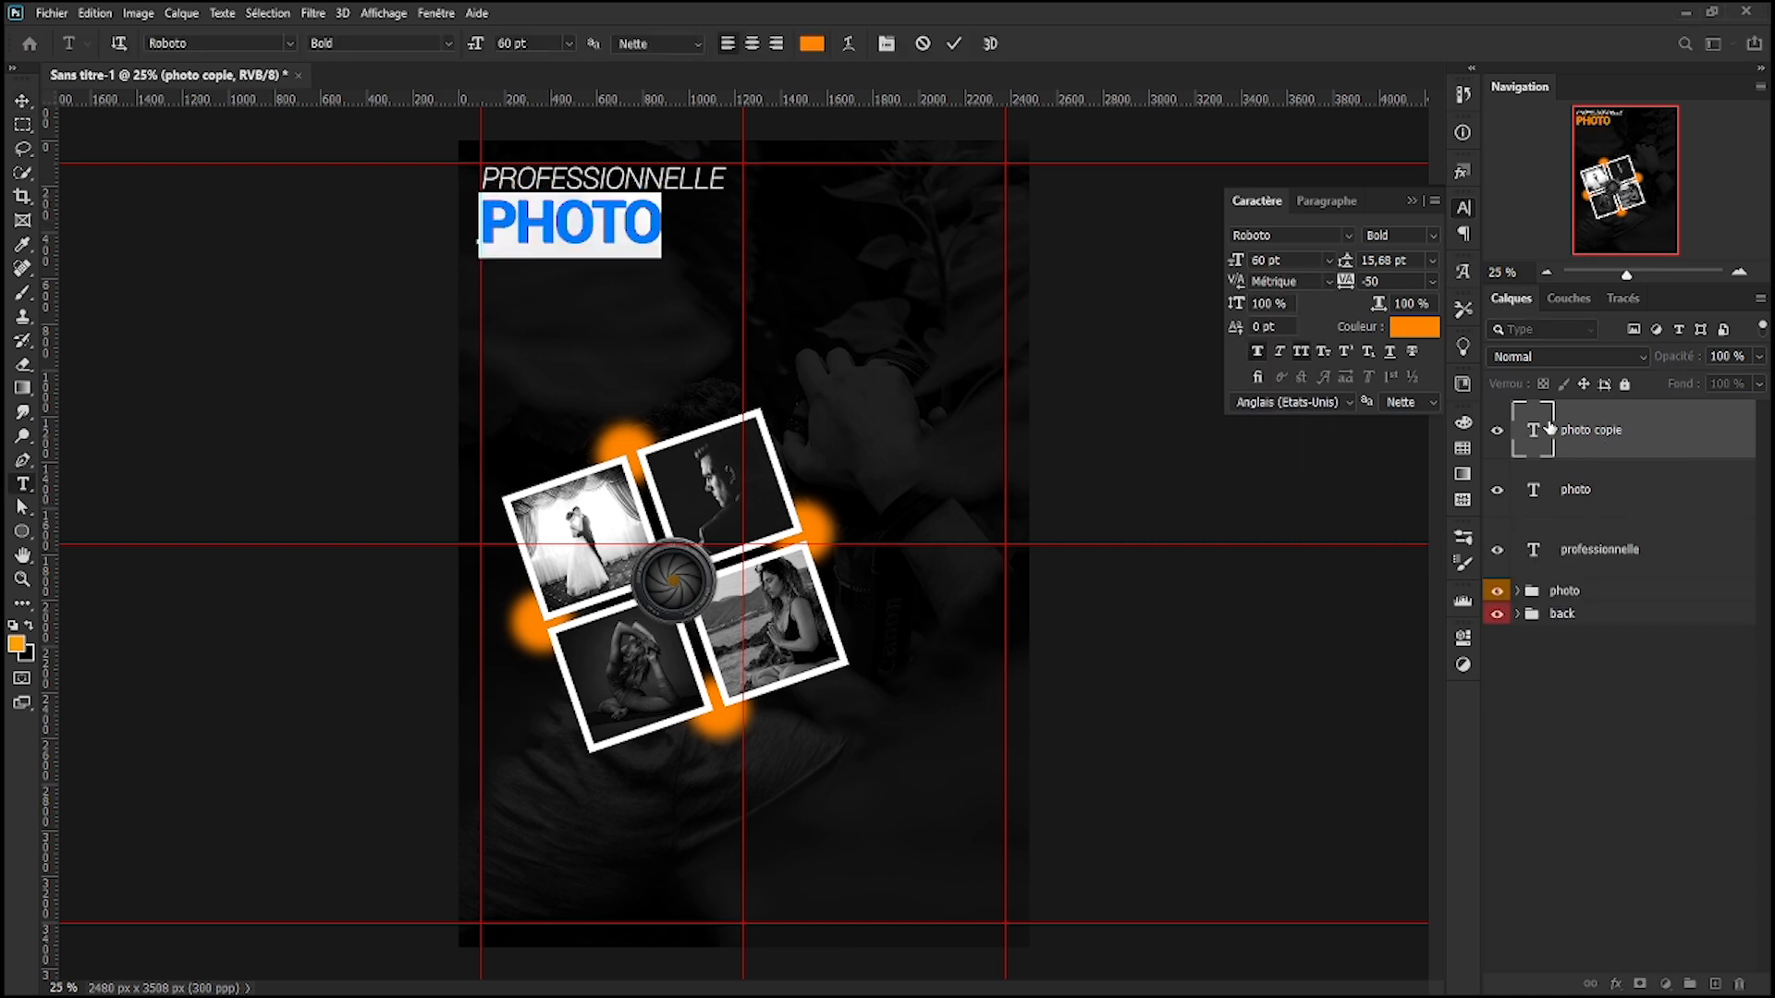
type("GRAPHIE")
left_click(1549, 427)
key("ctrl+t")
left_click_drag(594, 222, 636, 289)
key("Return")
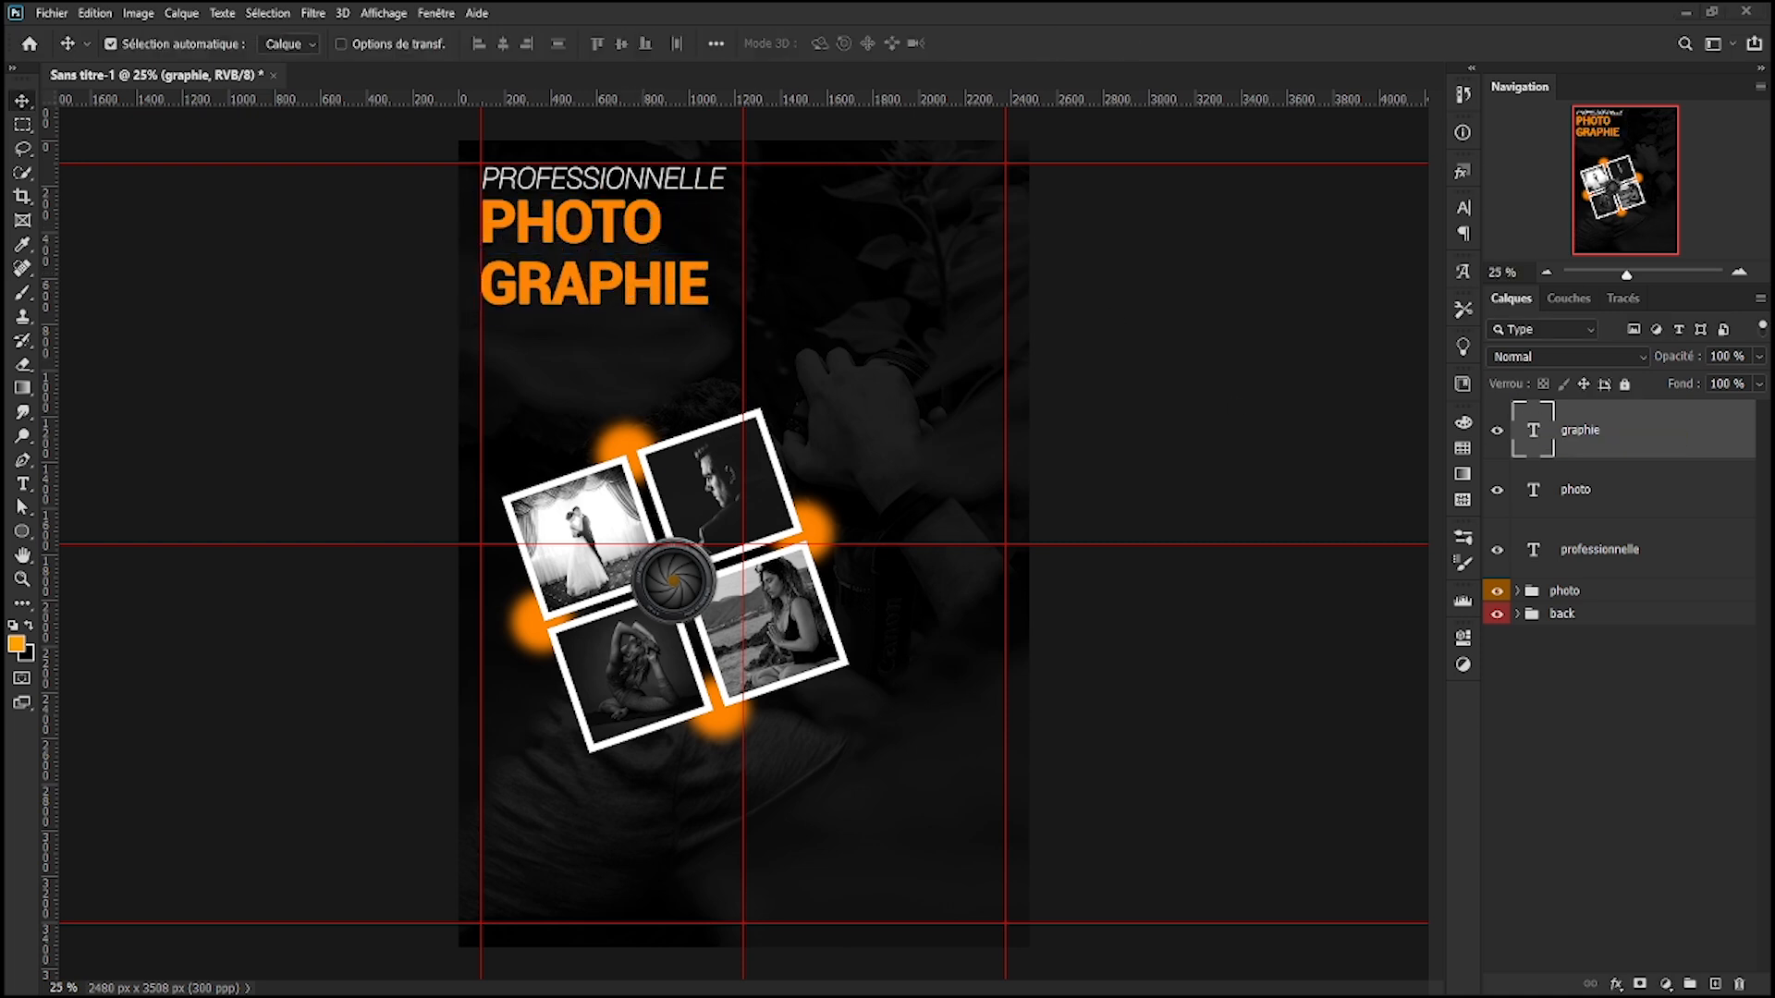
- Create a new text layer below GRAPHIE and paste the two-line placeholder sentence beginning "Simplement du faux texte" into it
key("t")
left_click(481, 339)
right_click(511, 344)
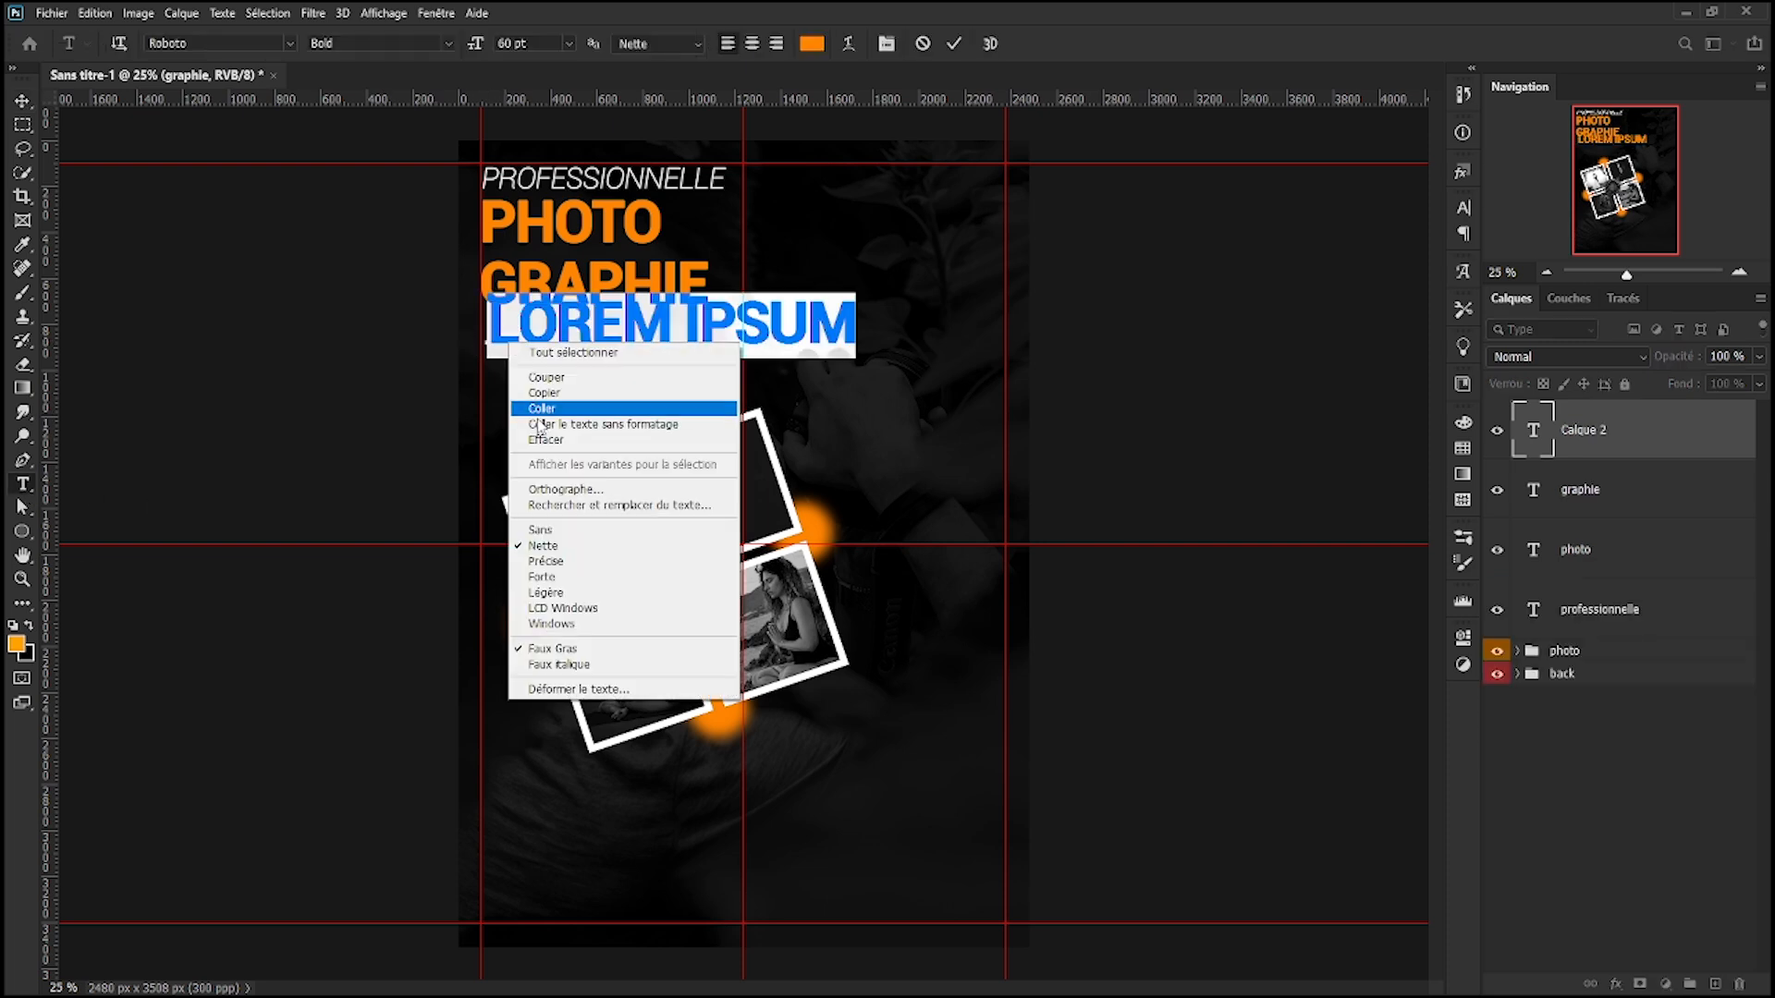
left_click(546, 408)
key("ctrl+a")
- Format the pasted placeholder text as Light Italic at 12 pt with 14 pt leading
left_click(1462, 207)
left_click(1329, 260)
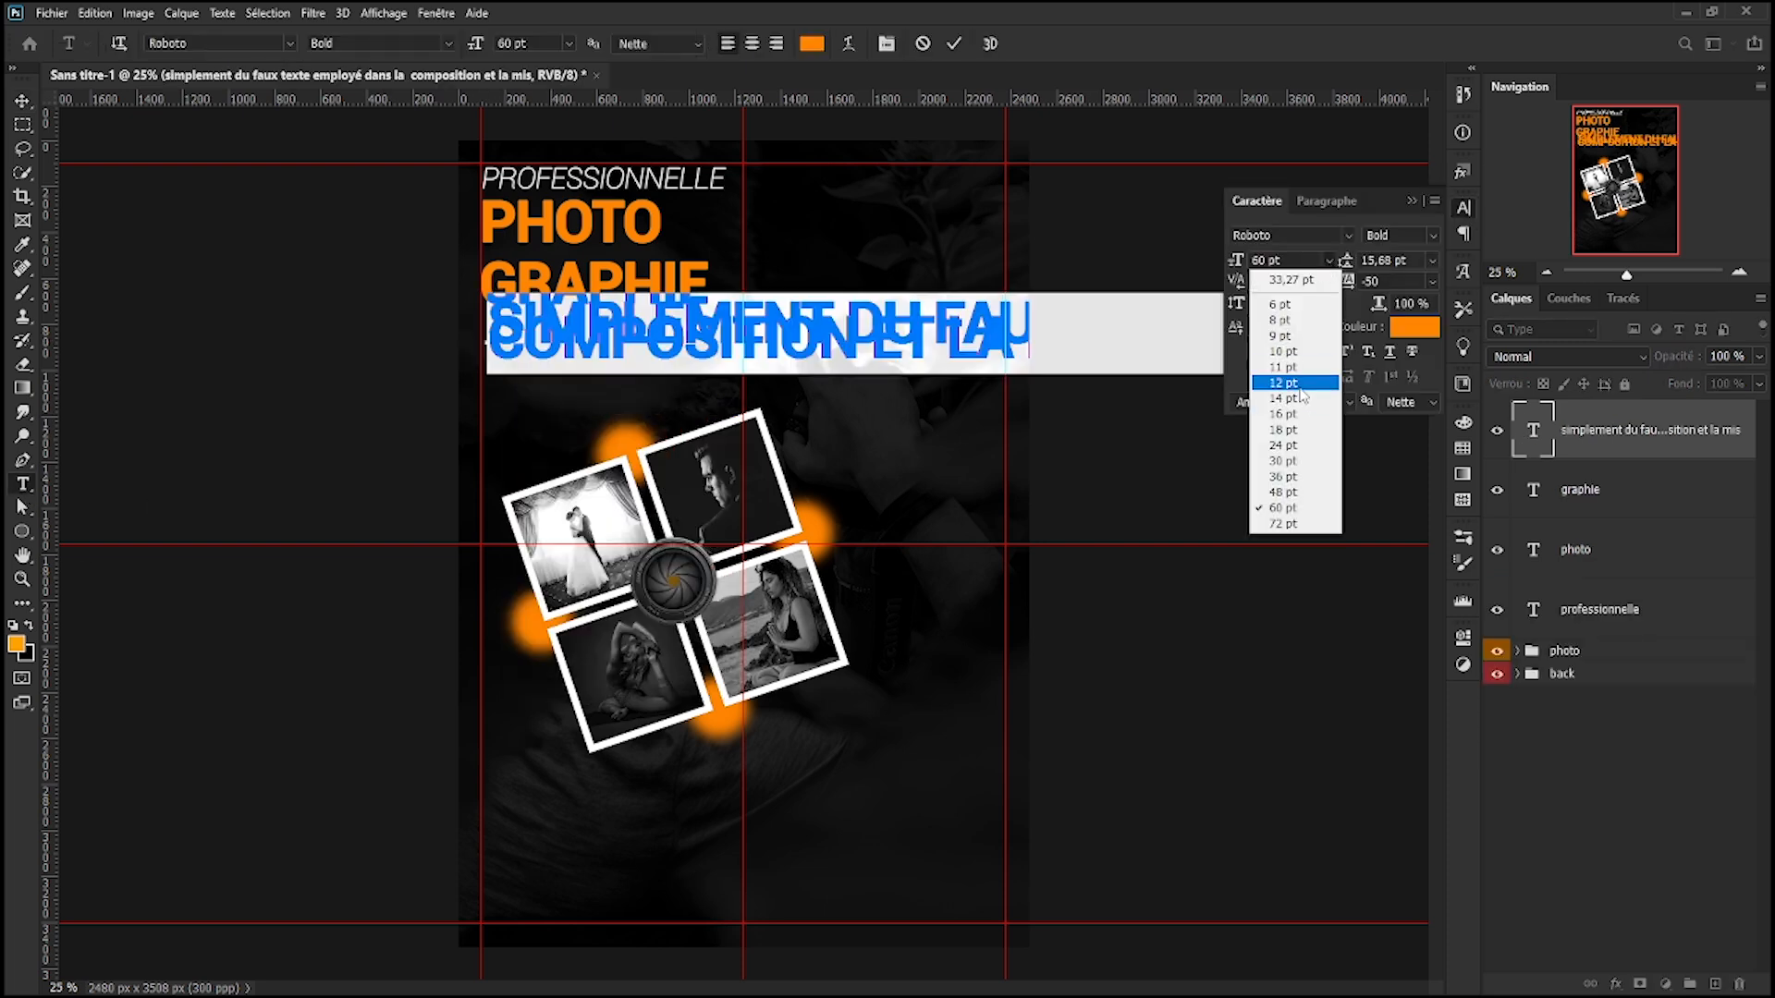
left_click(1294, 374)
left_click(1424, 235)
left_click(1418, 389)
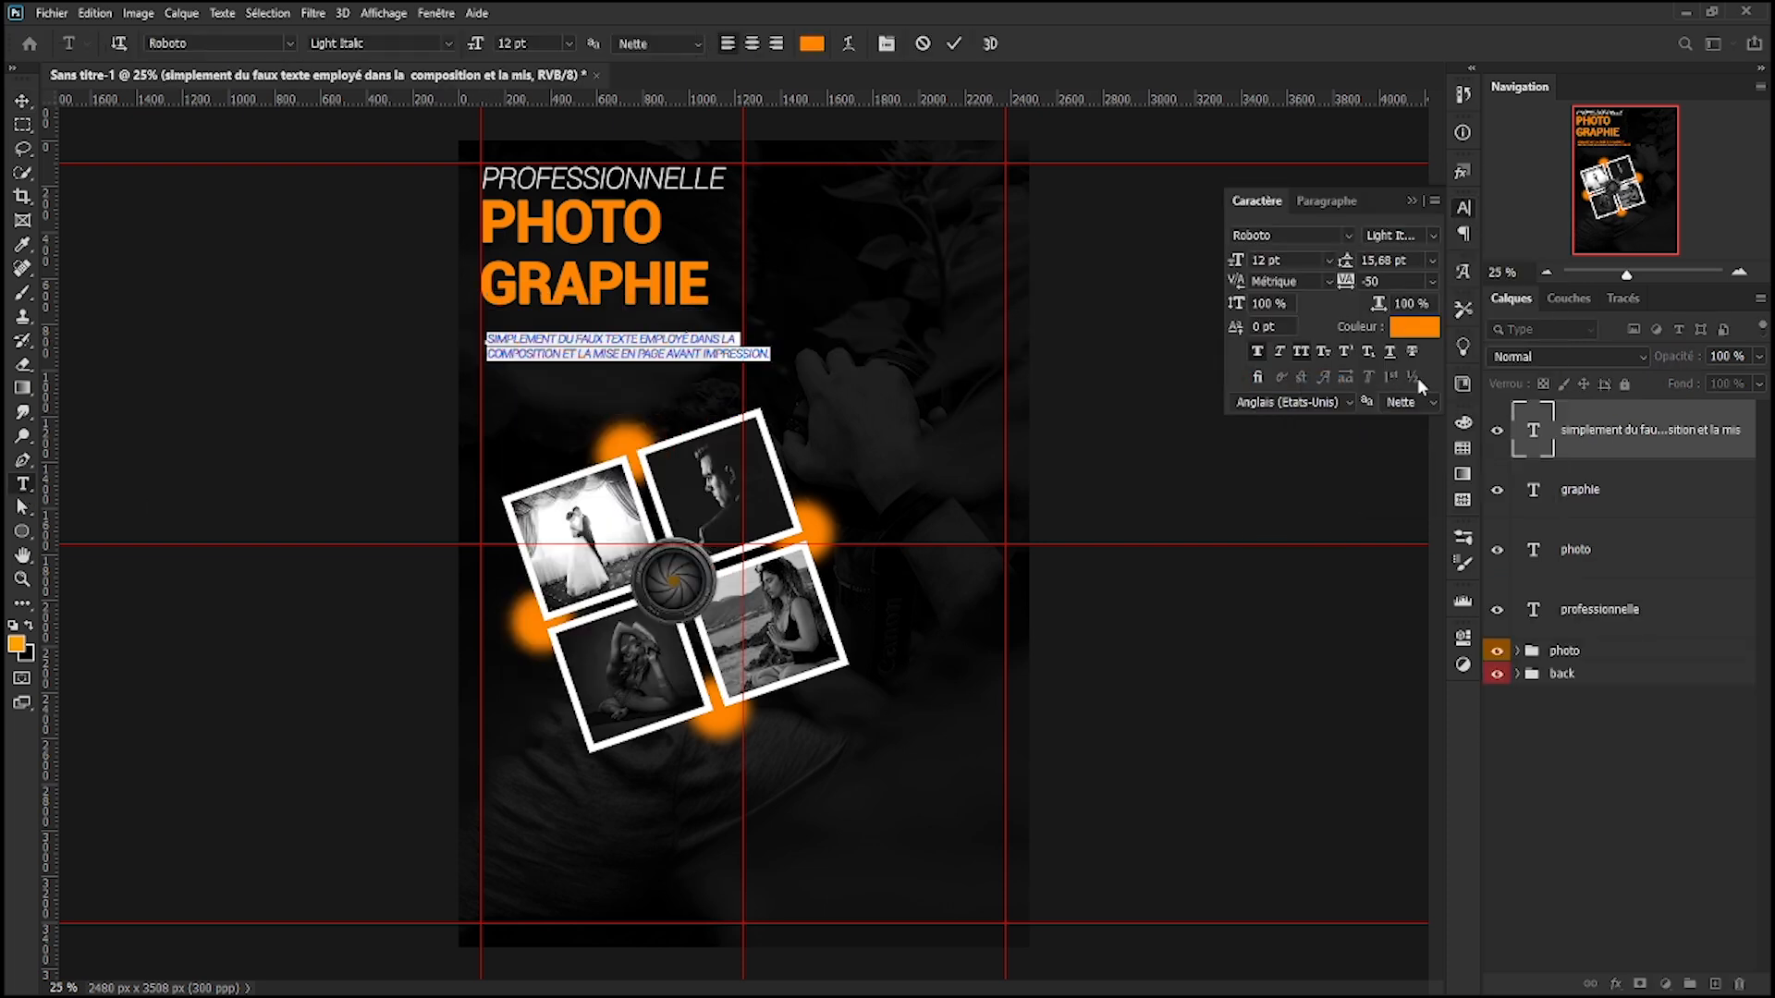
left_click(1431, 259)
left_click(1393, 398)
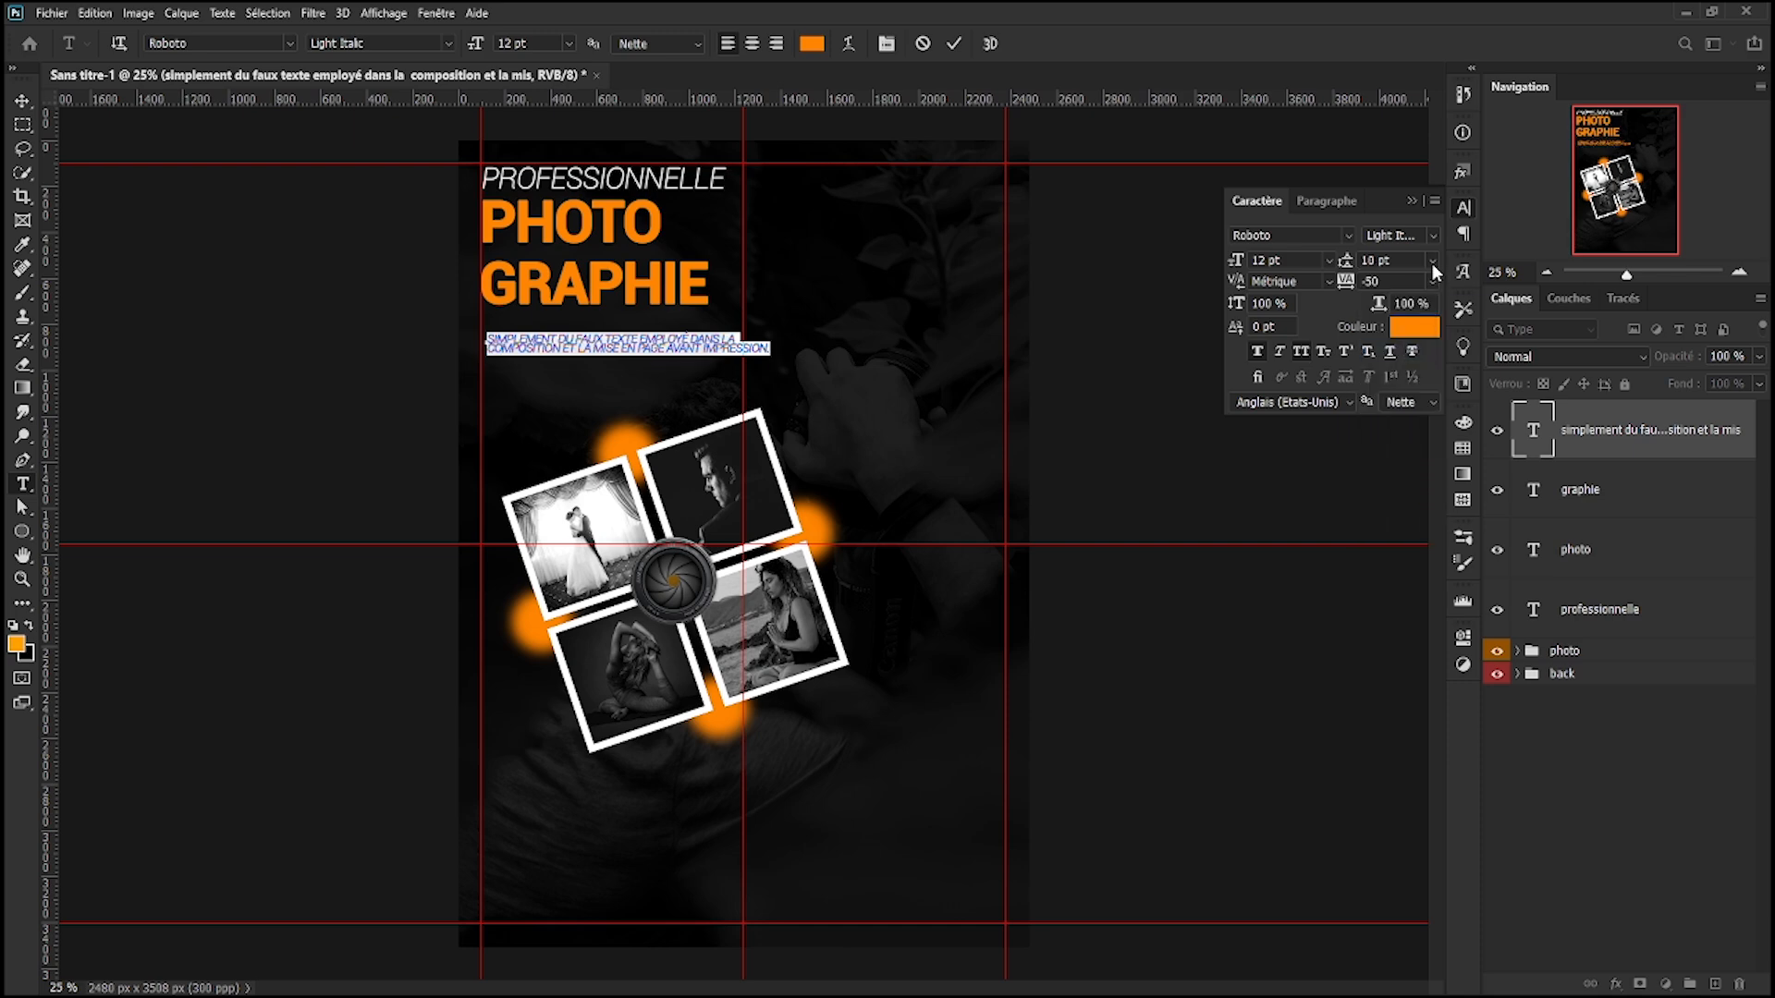
- Colour the placeholder text off-white #edebe8 sampled from PROFESSIONNELLE and move it up close beneath GRAPHIE
left_click(1414, 326)
left_click(545, 174)
left_click(497, 172)
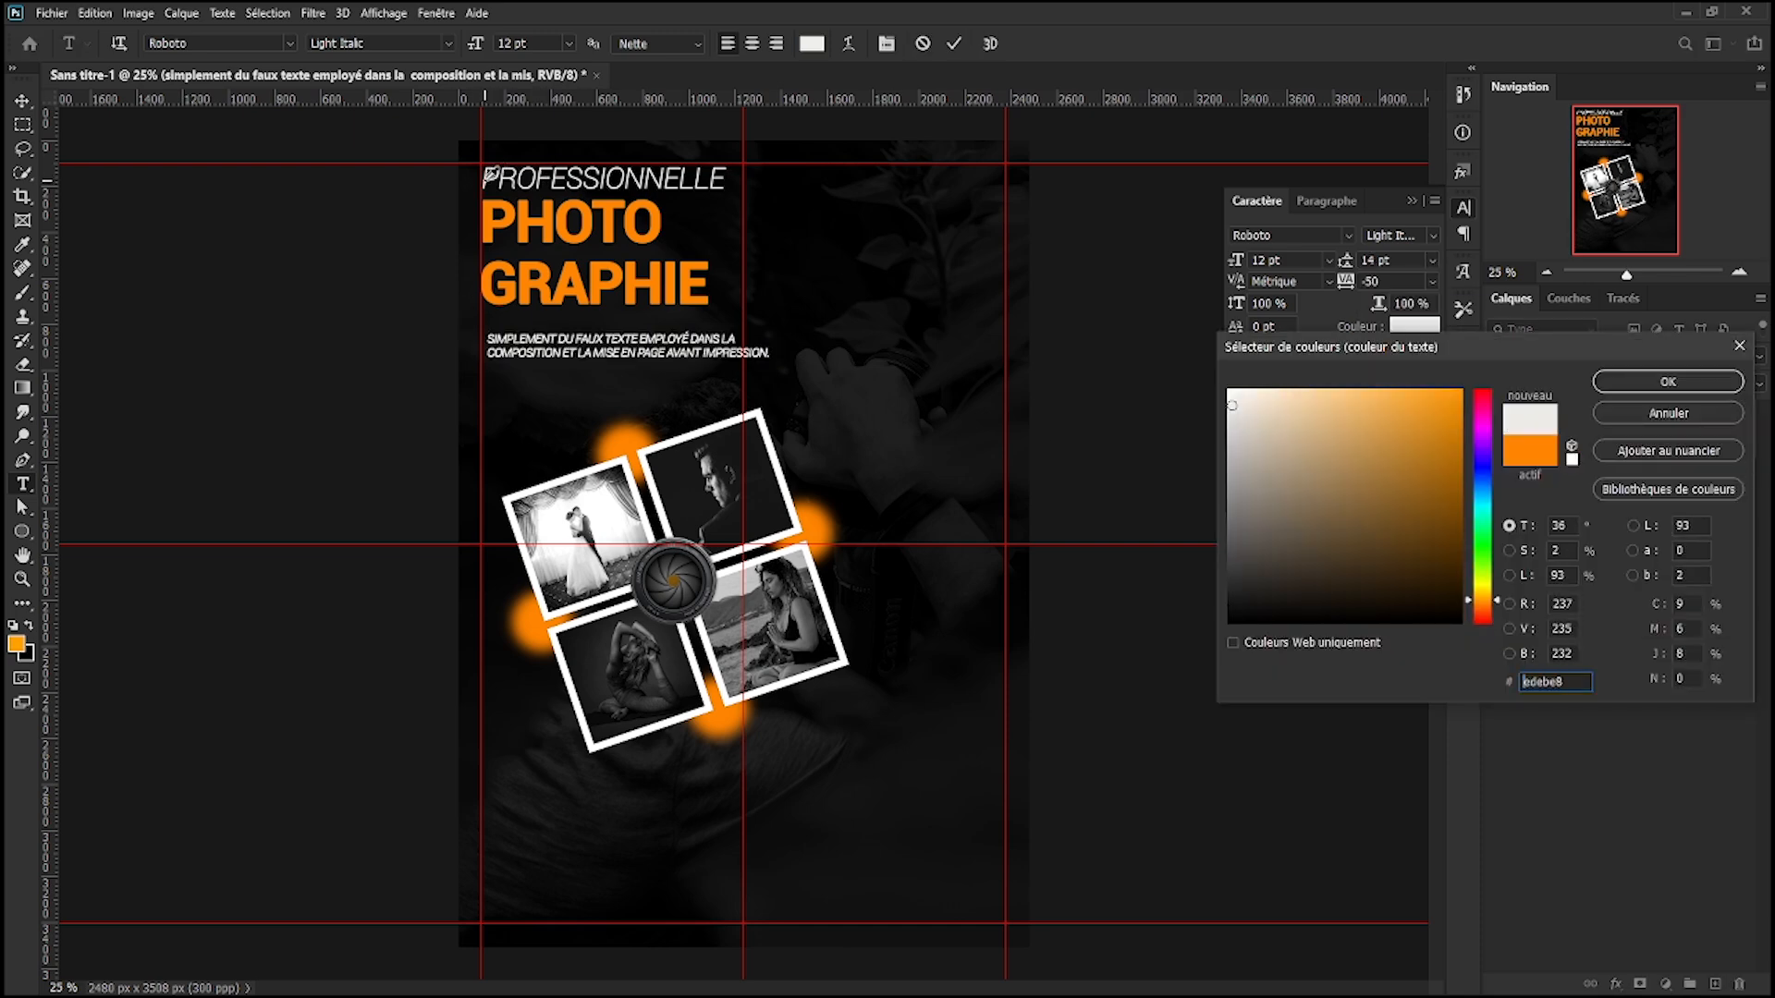
left_click(1668, 382)
left_click(1655, 432)
key("ctrl+t")
left_click_drag(637, 345, 634, 326)
key("Return")
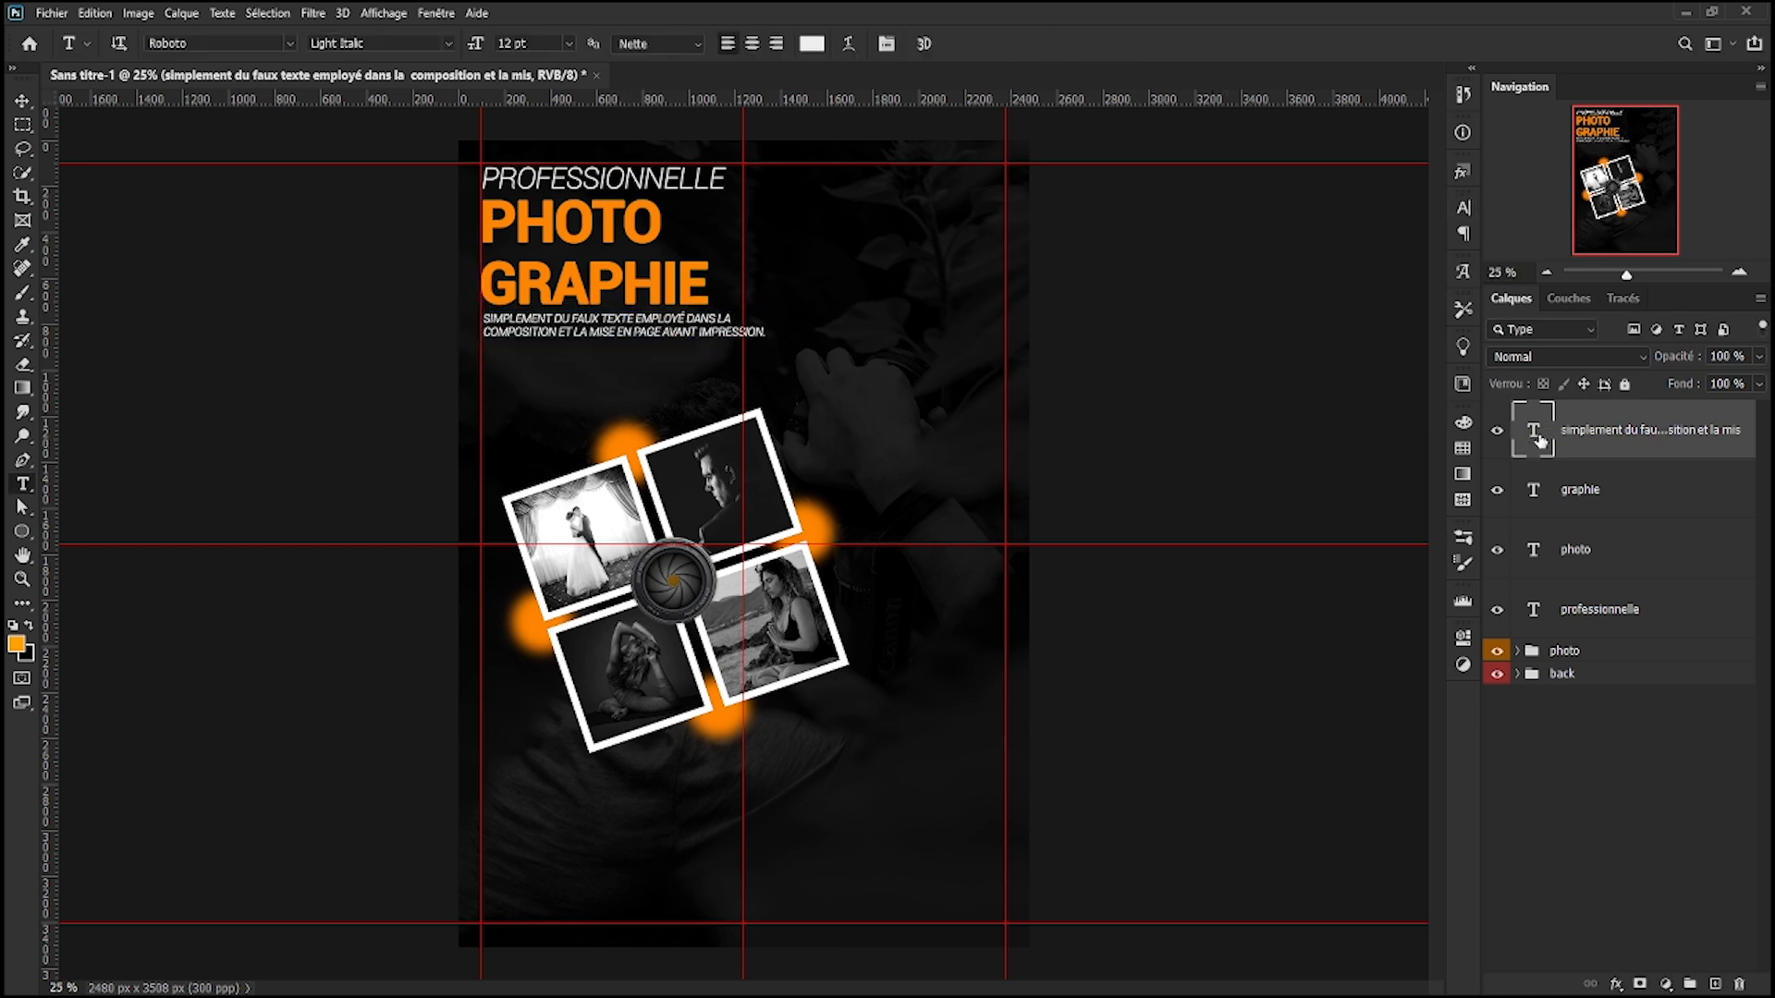
- Nudge GRAPHIE and the placeholder text down together to widen the gap below PHOTO
left_click(1571, 486)
left_click(1572, 446, "shift")
left_click(22, 100)
key("shift+Down")
key("shift+Down")
key("shift+Down")
key("shift+Down")
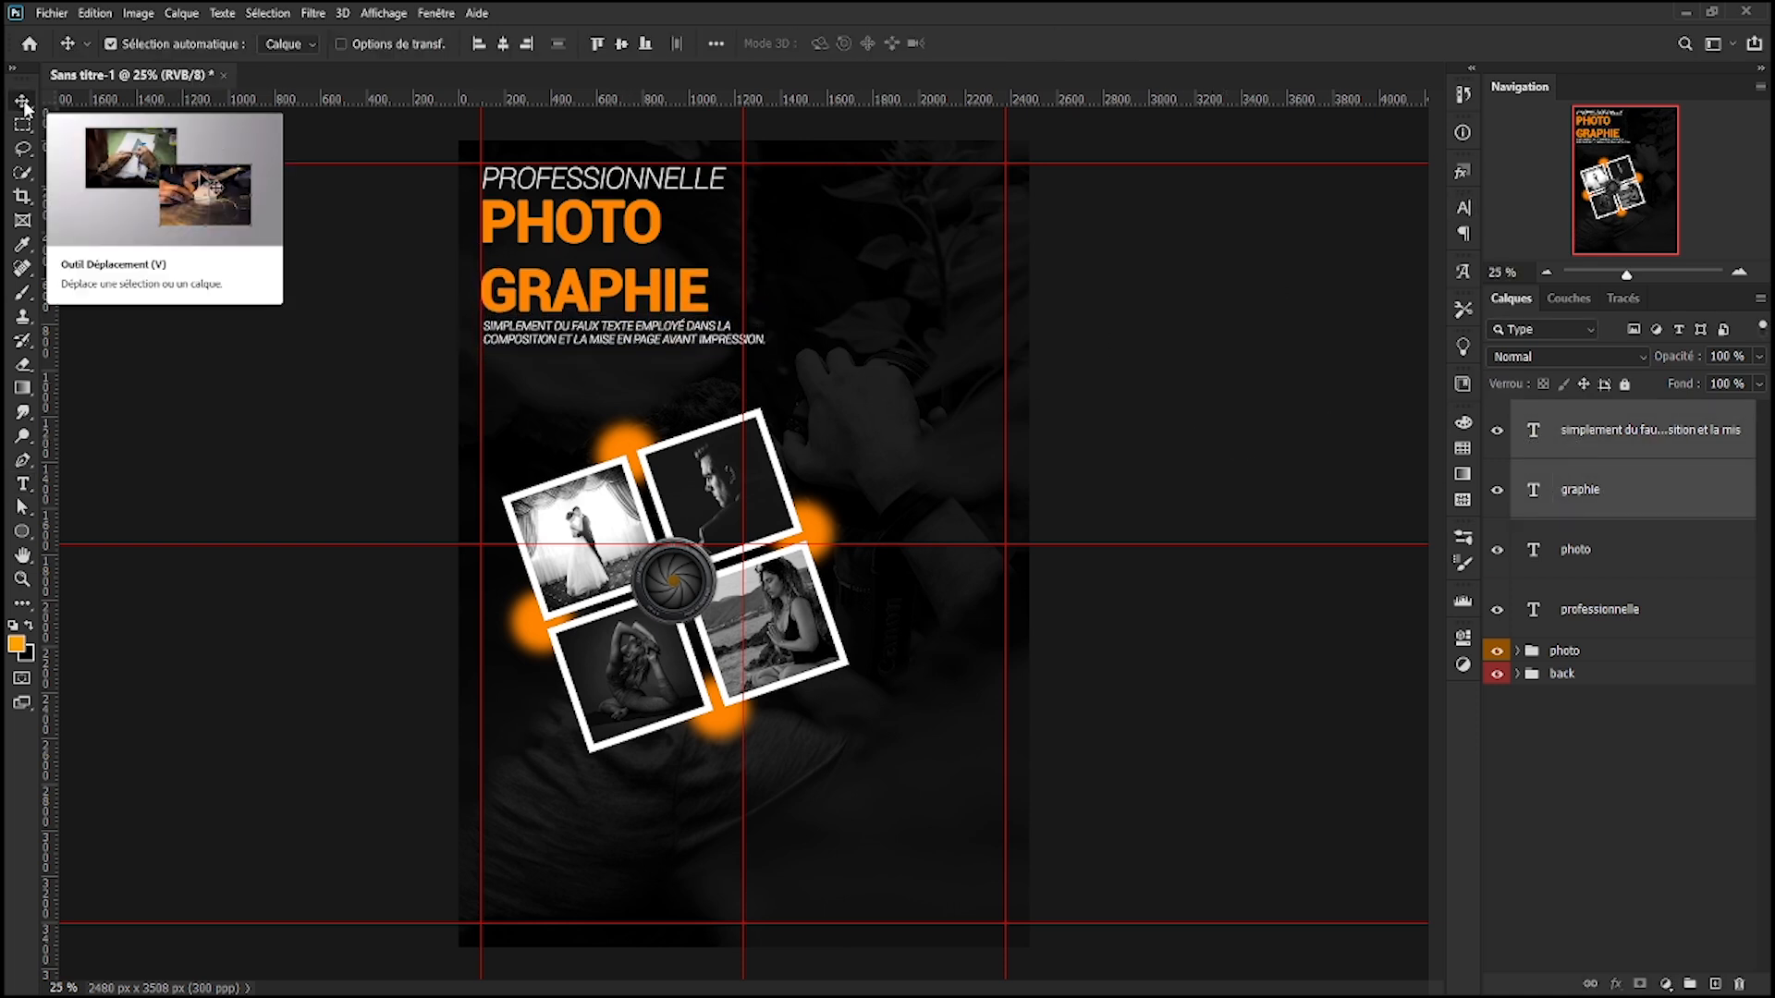
- Duplicate the GRAPHIE text, change the copy to STUDIO and place it below the placeholder text on the left guide
left_click(1614, 500)
key("ctrl+j")
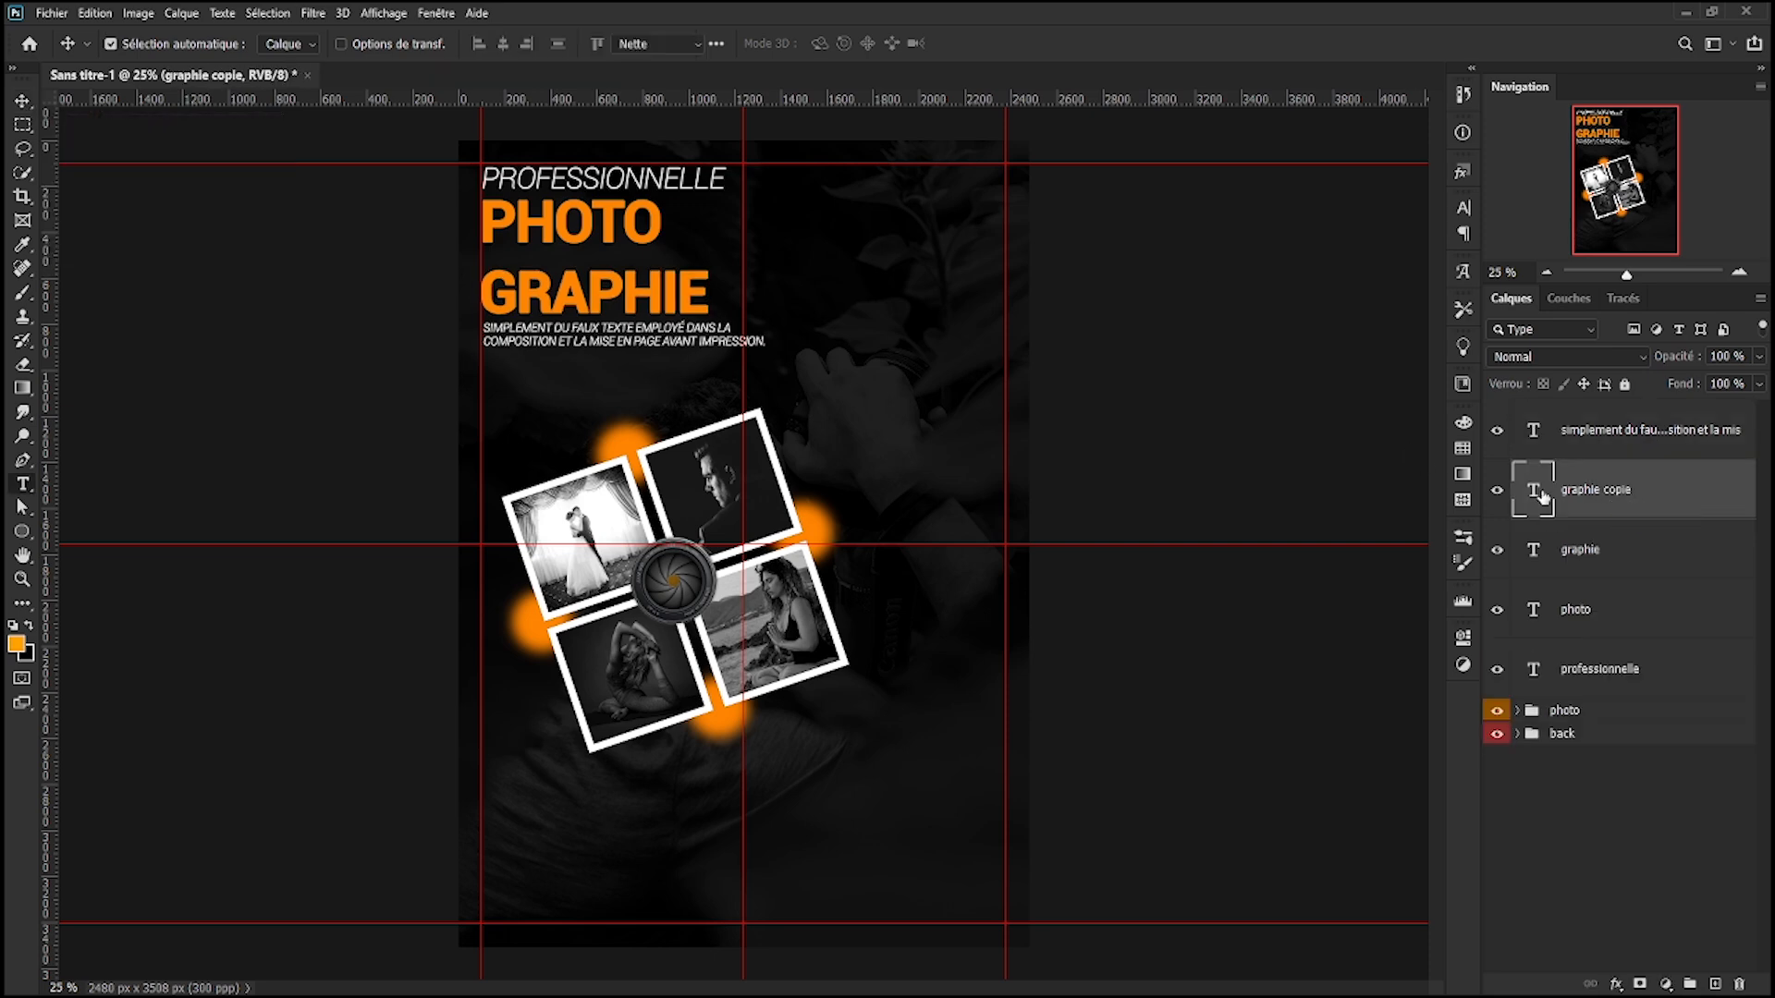
double_click(1532, 490)
type("studio")
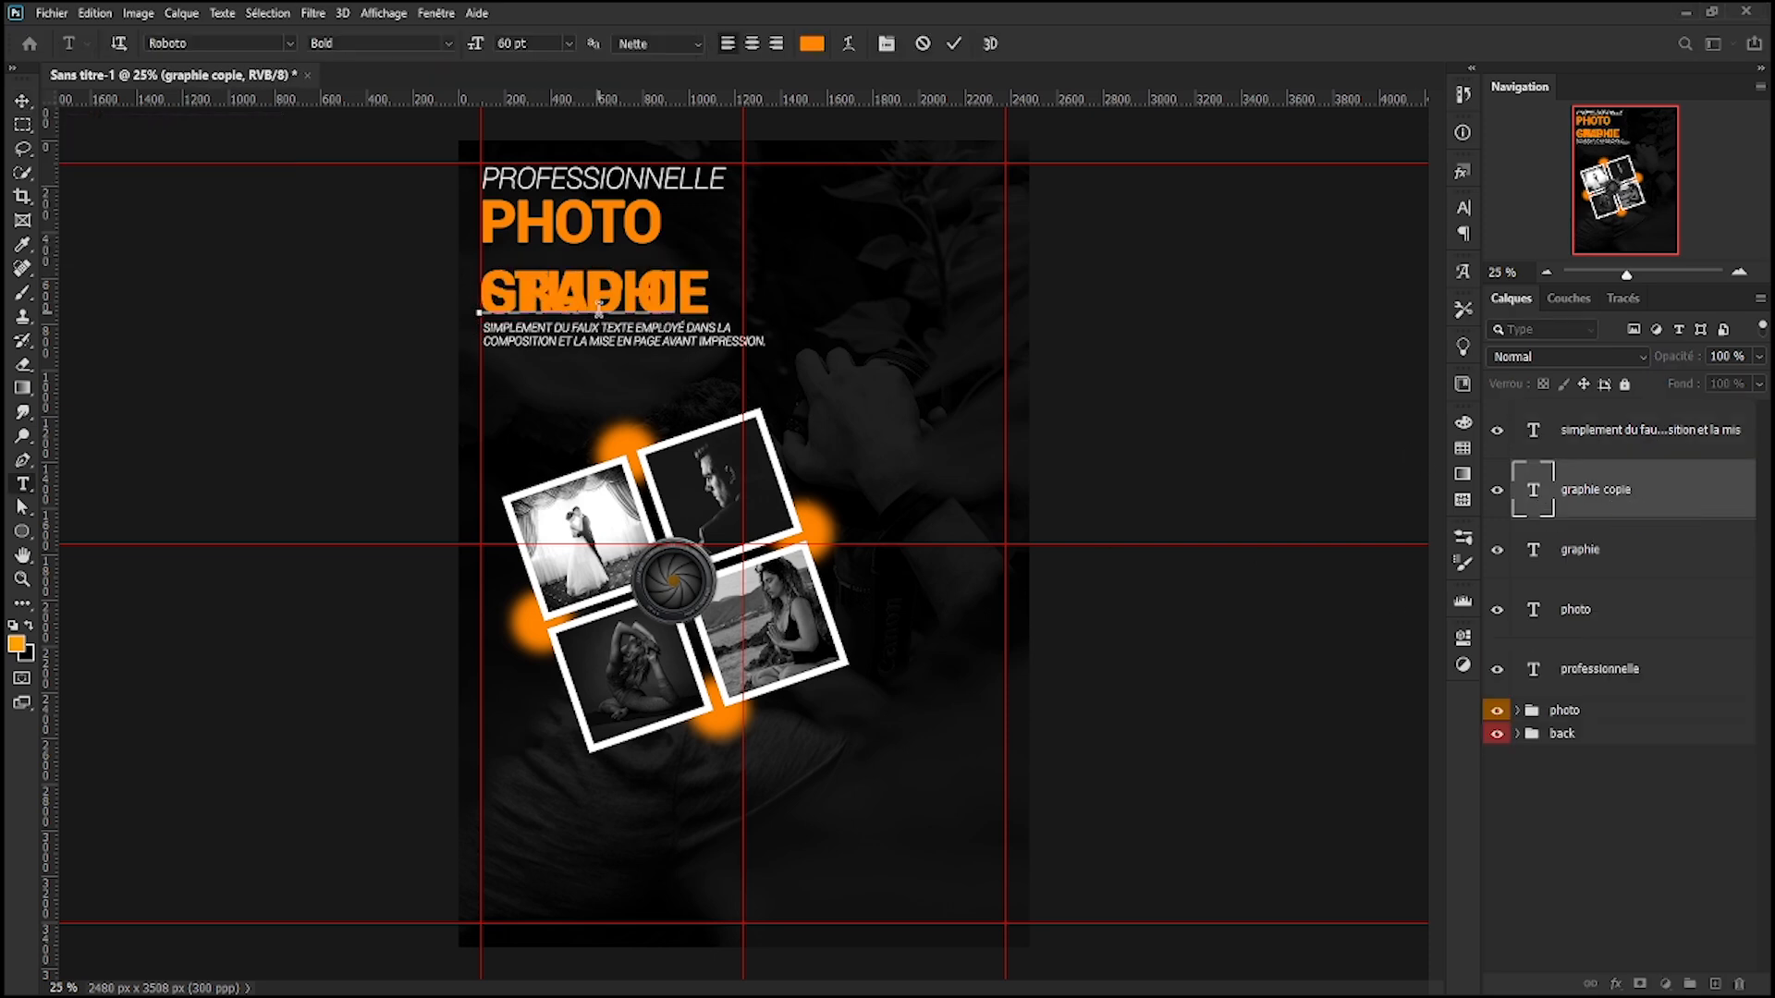
key("ctrl+Return")
key("ctrl+t")
left_click_drag(641, 303, 640, 395)
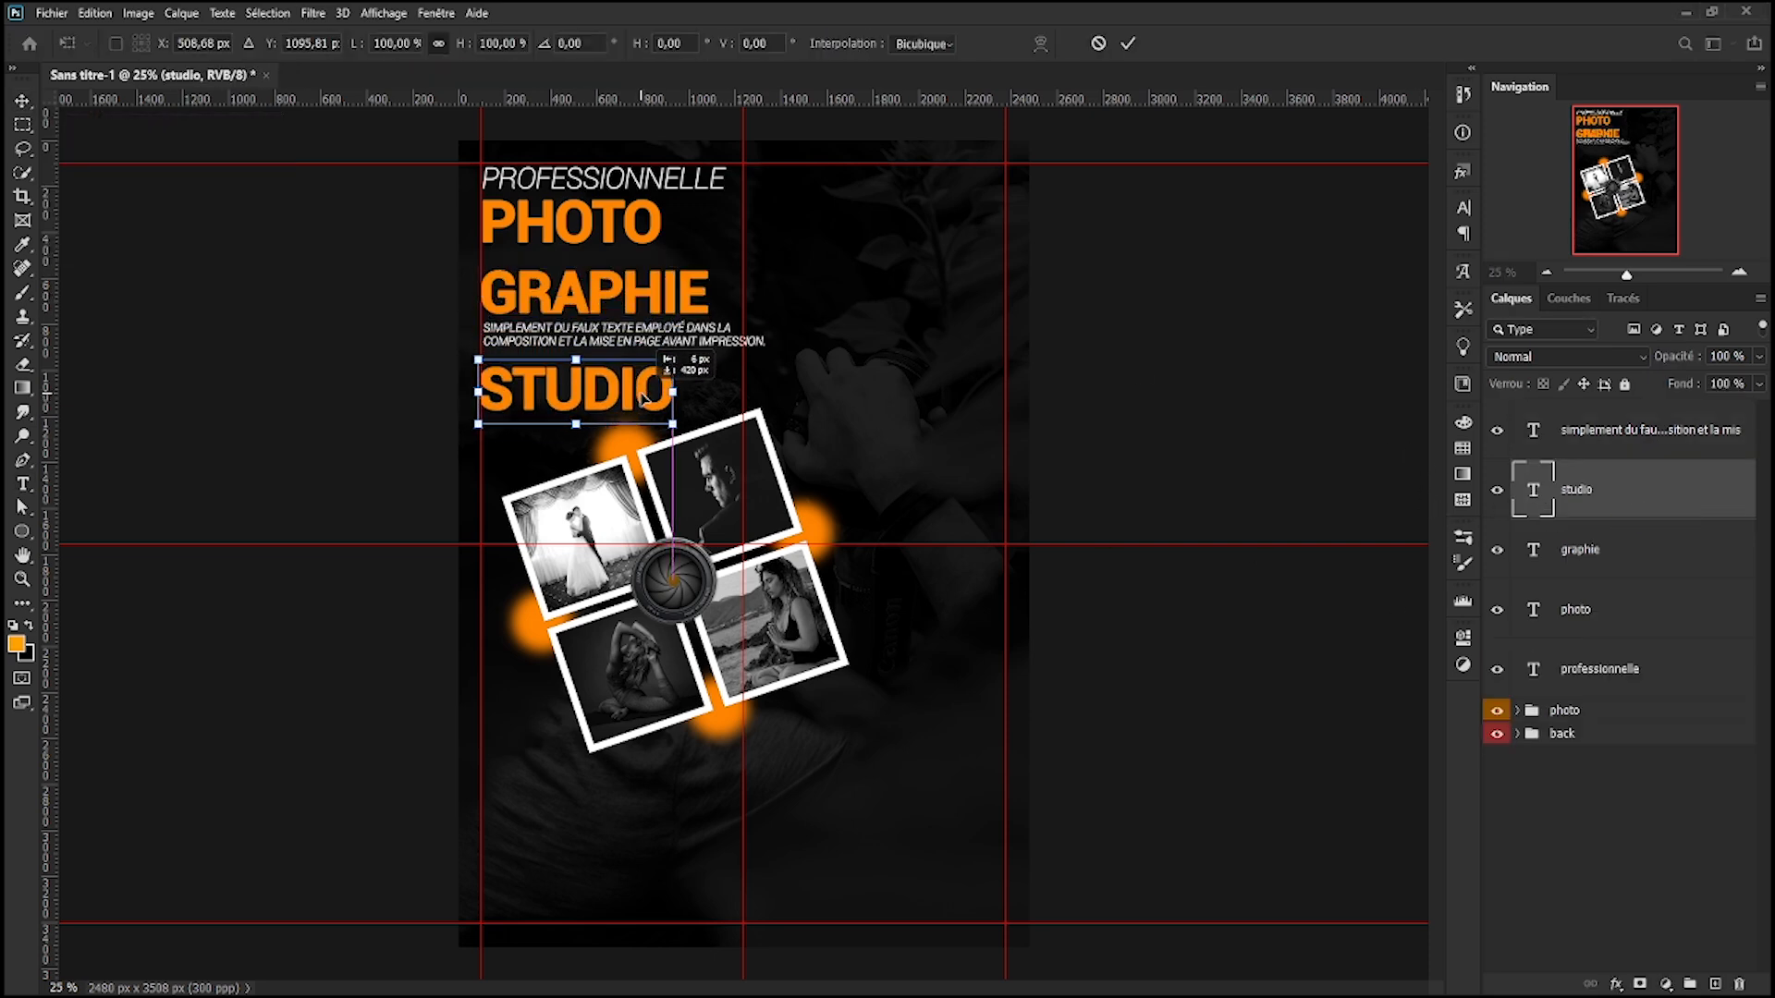
key("Return")
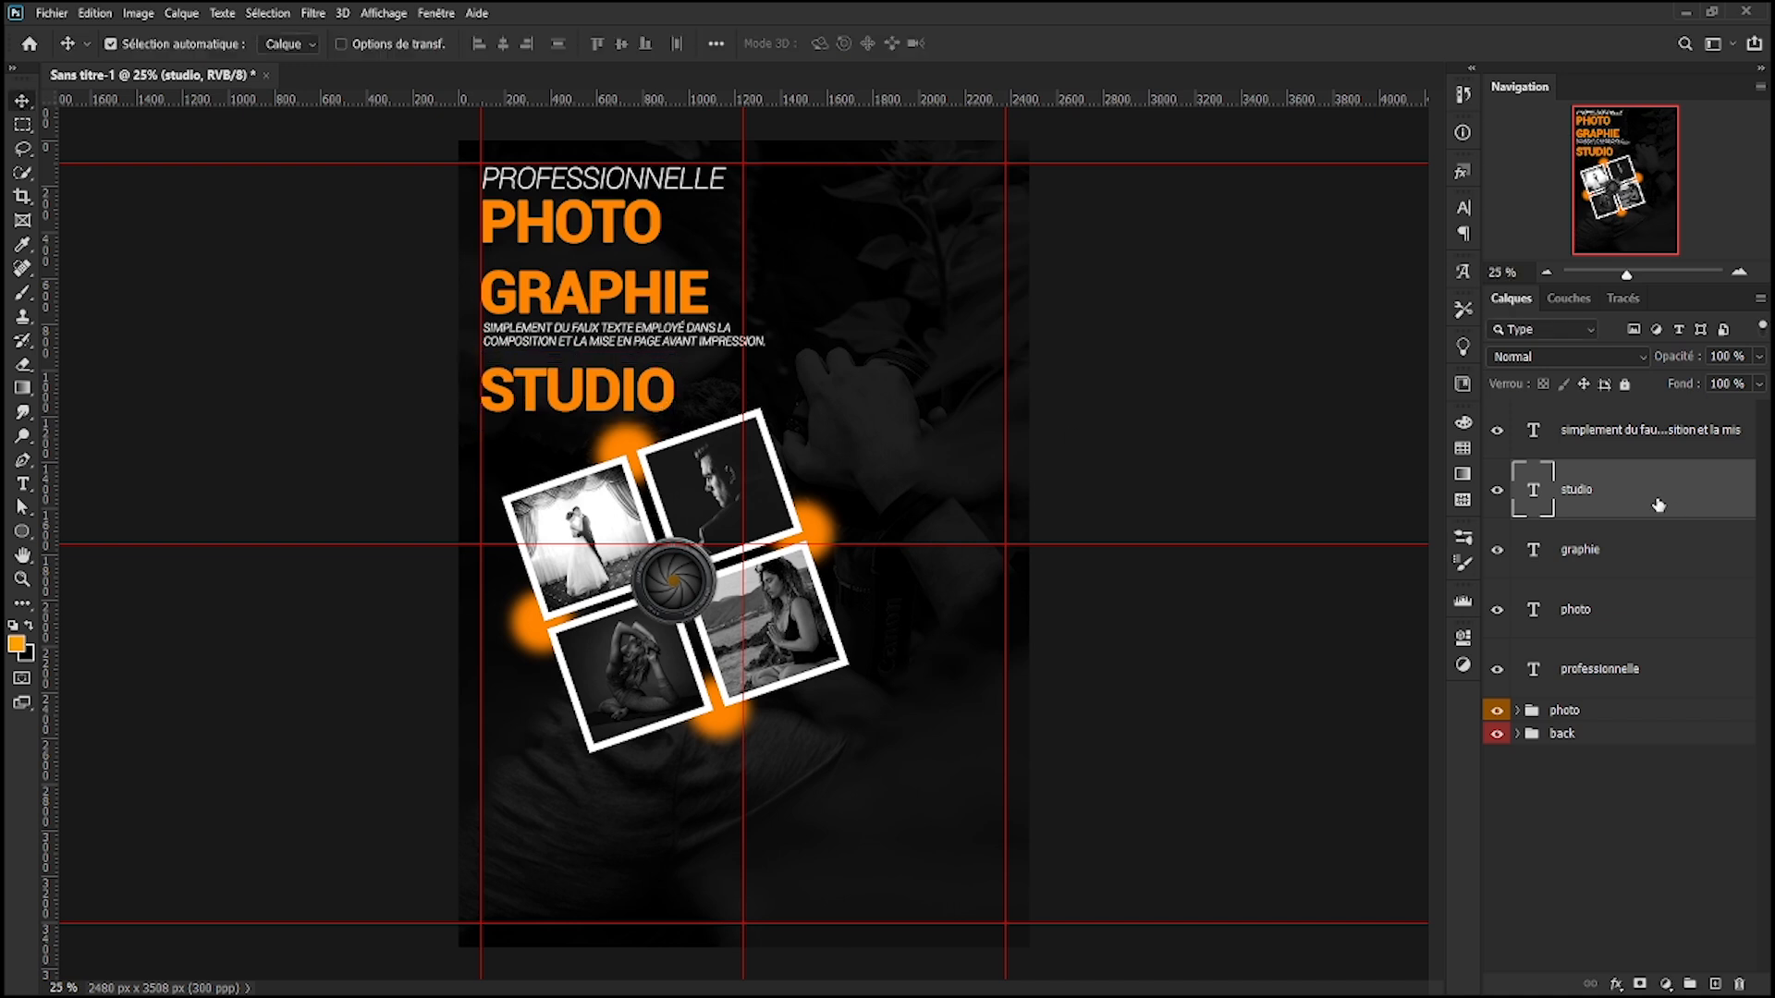
- Group all the text layers and name the group texte
left_click(1647, 679)
left_click(1592, 434, "shift")
key("ctrl+g")
double_click(1572, 412)
type("texte")
key("Return")
- Nudge the photo group down to leave more space below the STUDIO text
left_click(1594, 435)
key("ctrl+t")
key("Return")
key("shift+Down")
key("shift+Down")
key("shift+Down")
key("shift+Down")
key("shift+Down")
key("shift+Down")
key("shift+Down")
key("shift+Down")
key("shift+Down")
key("shift+Down")
key("shift+Down")
key("shift+Down")
key("shift+Down")
key("shift+Down")
key("shift+Down")
key("shift+Down")
key("shift+Down")
key("Return")
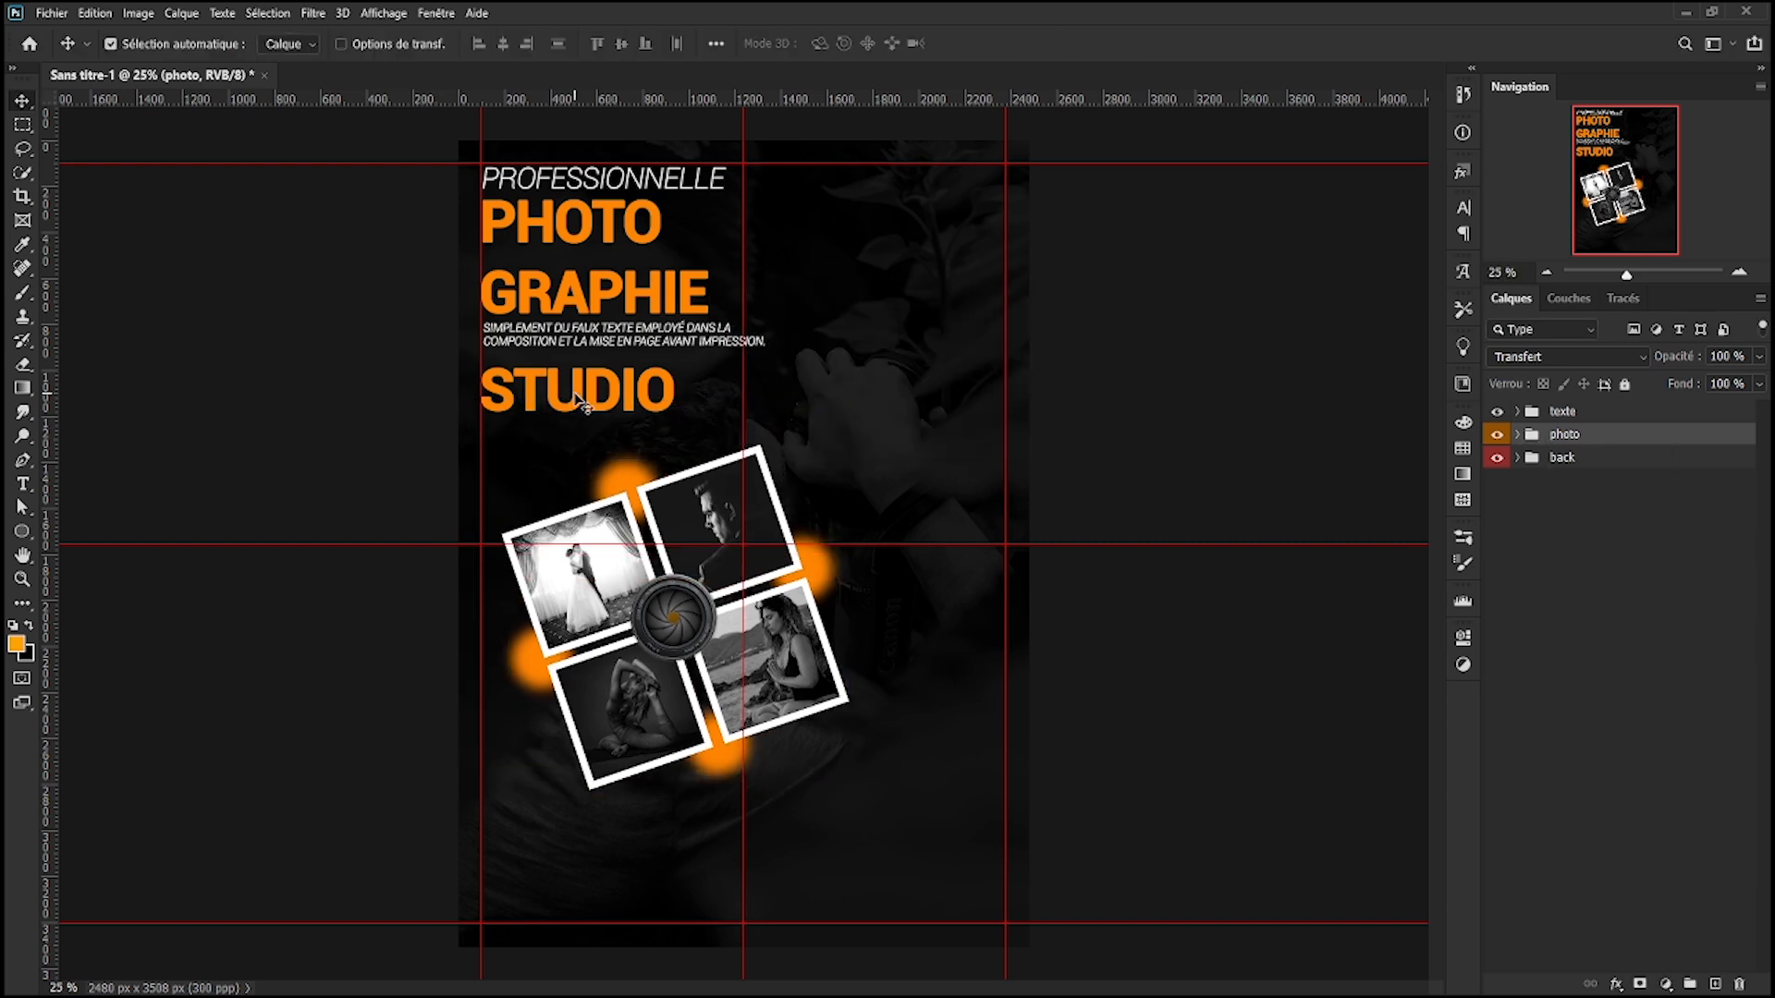
- Nudge the STUDIO text slightly down, away from the placeholder text
left_click(577, 394)
key("shift+Down")
key("shift+Down")
key("shift+Down")
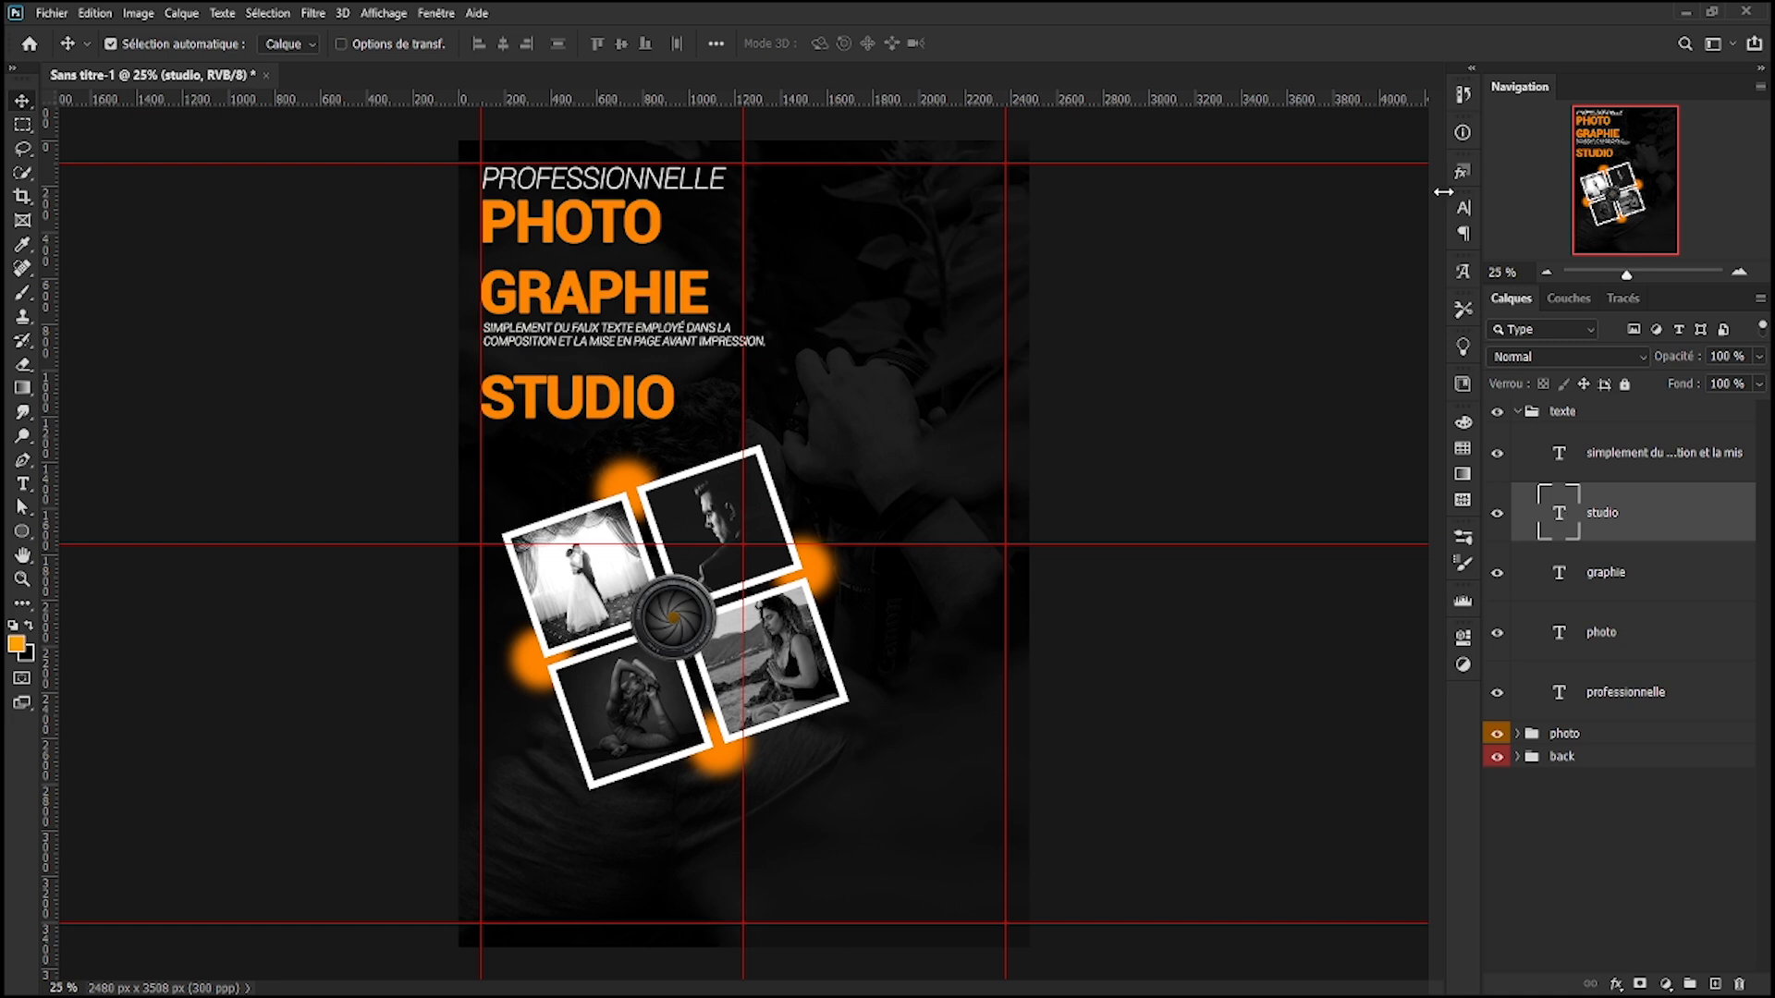
- Set the STUDIO, GRAPHIE and PHOTO texts to 48 pt
left_click(1462, 208)
left_click(1330, 262)
left_click(1306, 494)
double_click(1559, 513)
left_click(1329, 261)
left_click(1306, 494)
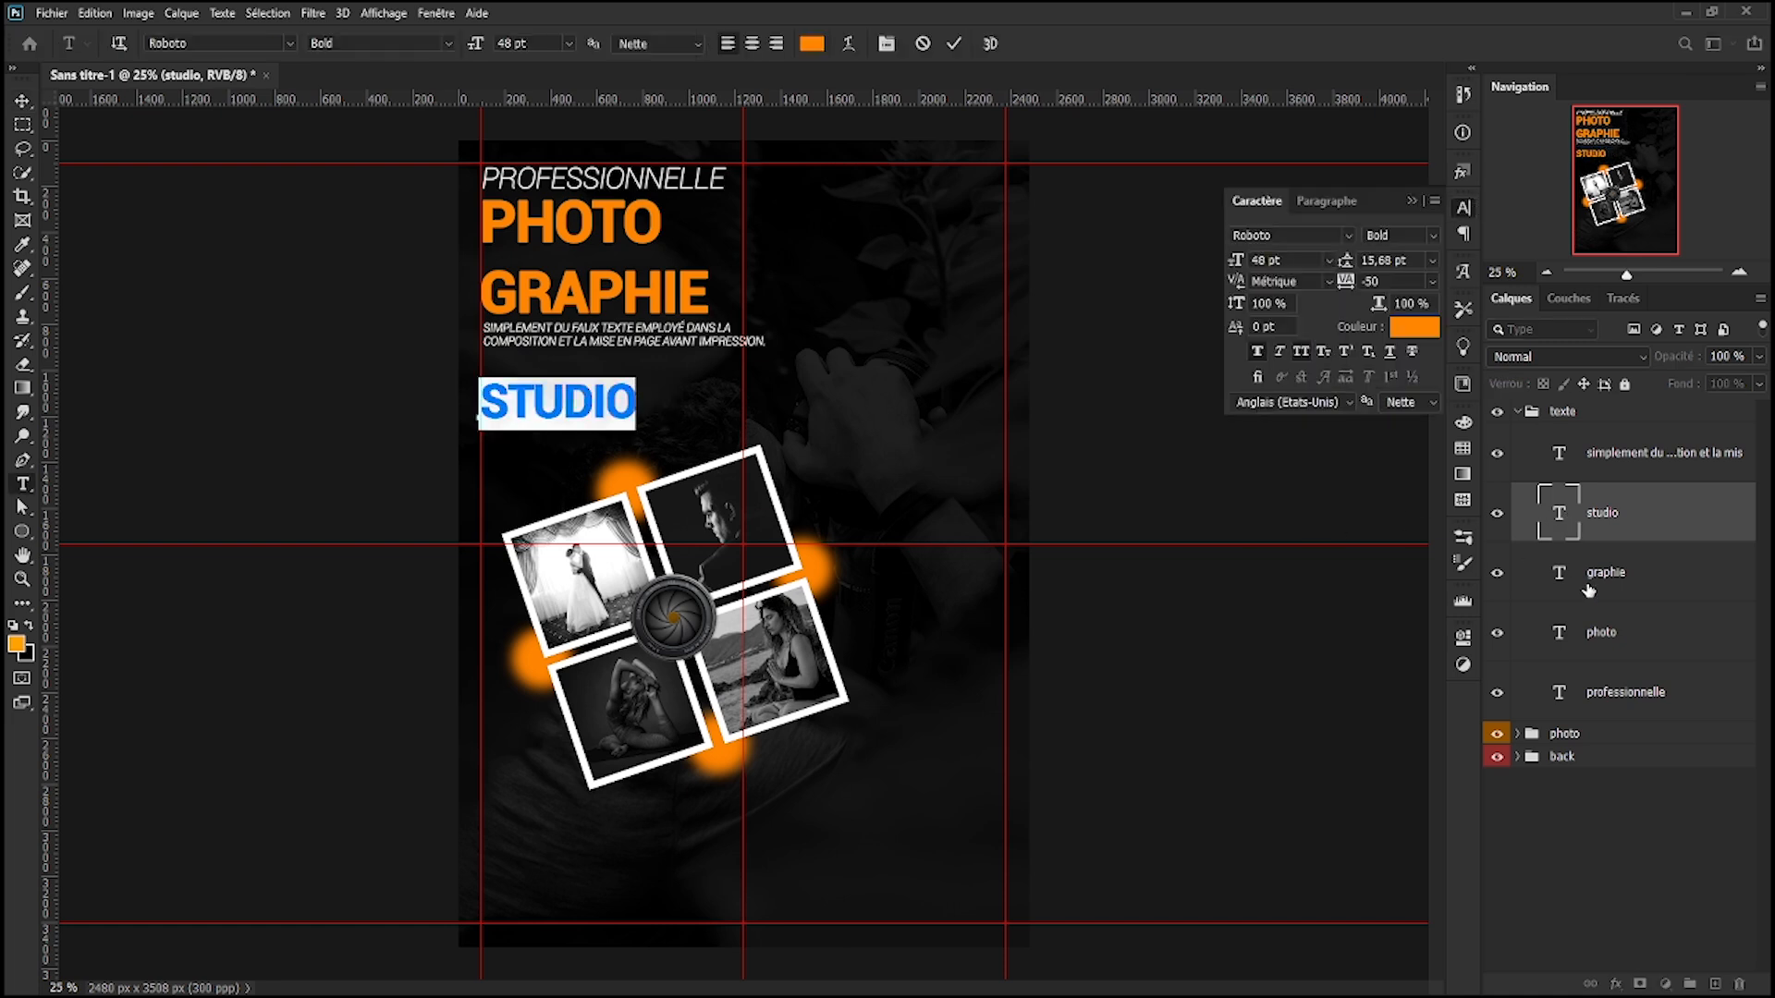
double_click(1558, 573)
left_click(1329, 261)
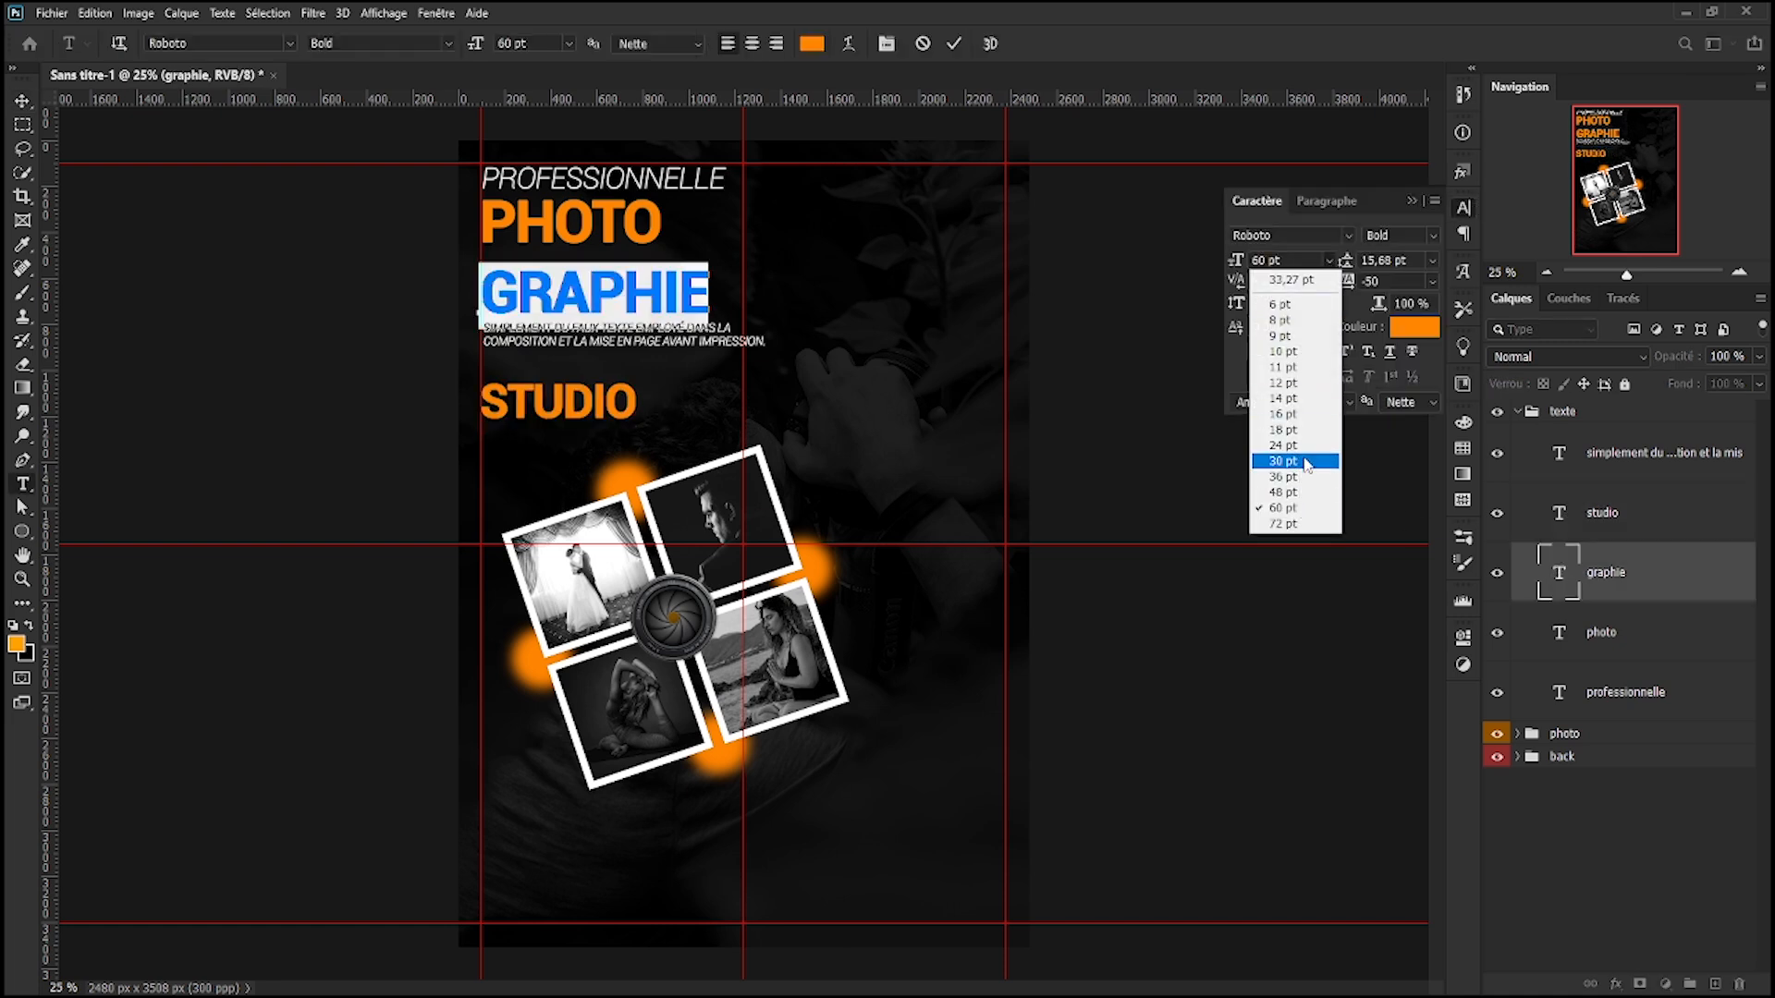
left_click(1306, 492)
double_click(1558, 634)
left_click(1330, 262)
left_click(1312, 491)
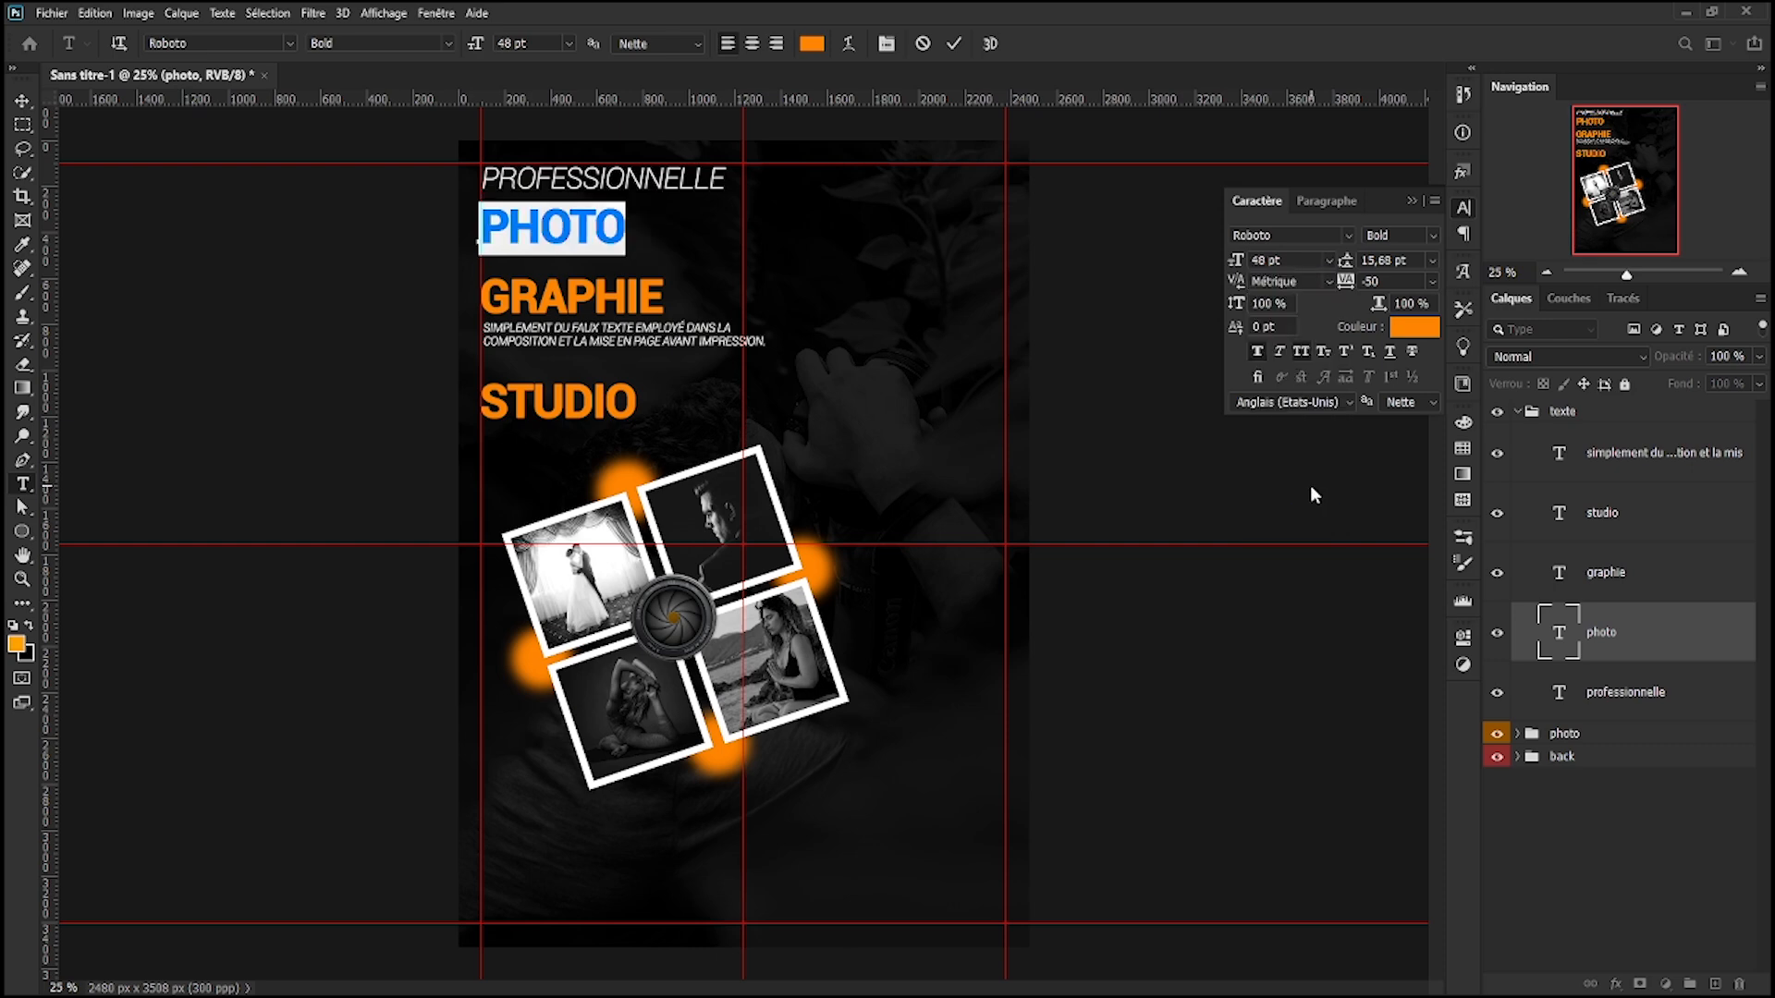
- Nudge PHOTO up towards PROFESSIONNELLE and GRAPHIE up towards PHOTO
key("Escape")
key("v")
key("shift+Up")
key("shift+Up")
key("shift+Up")
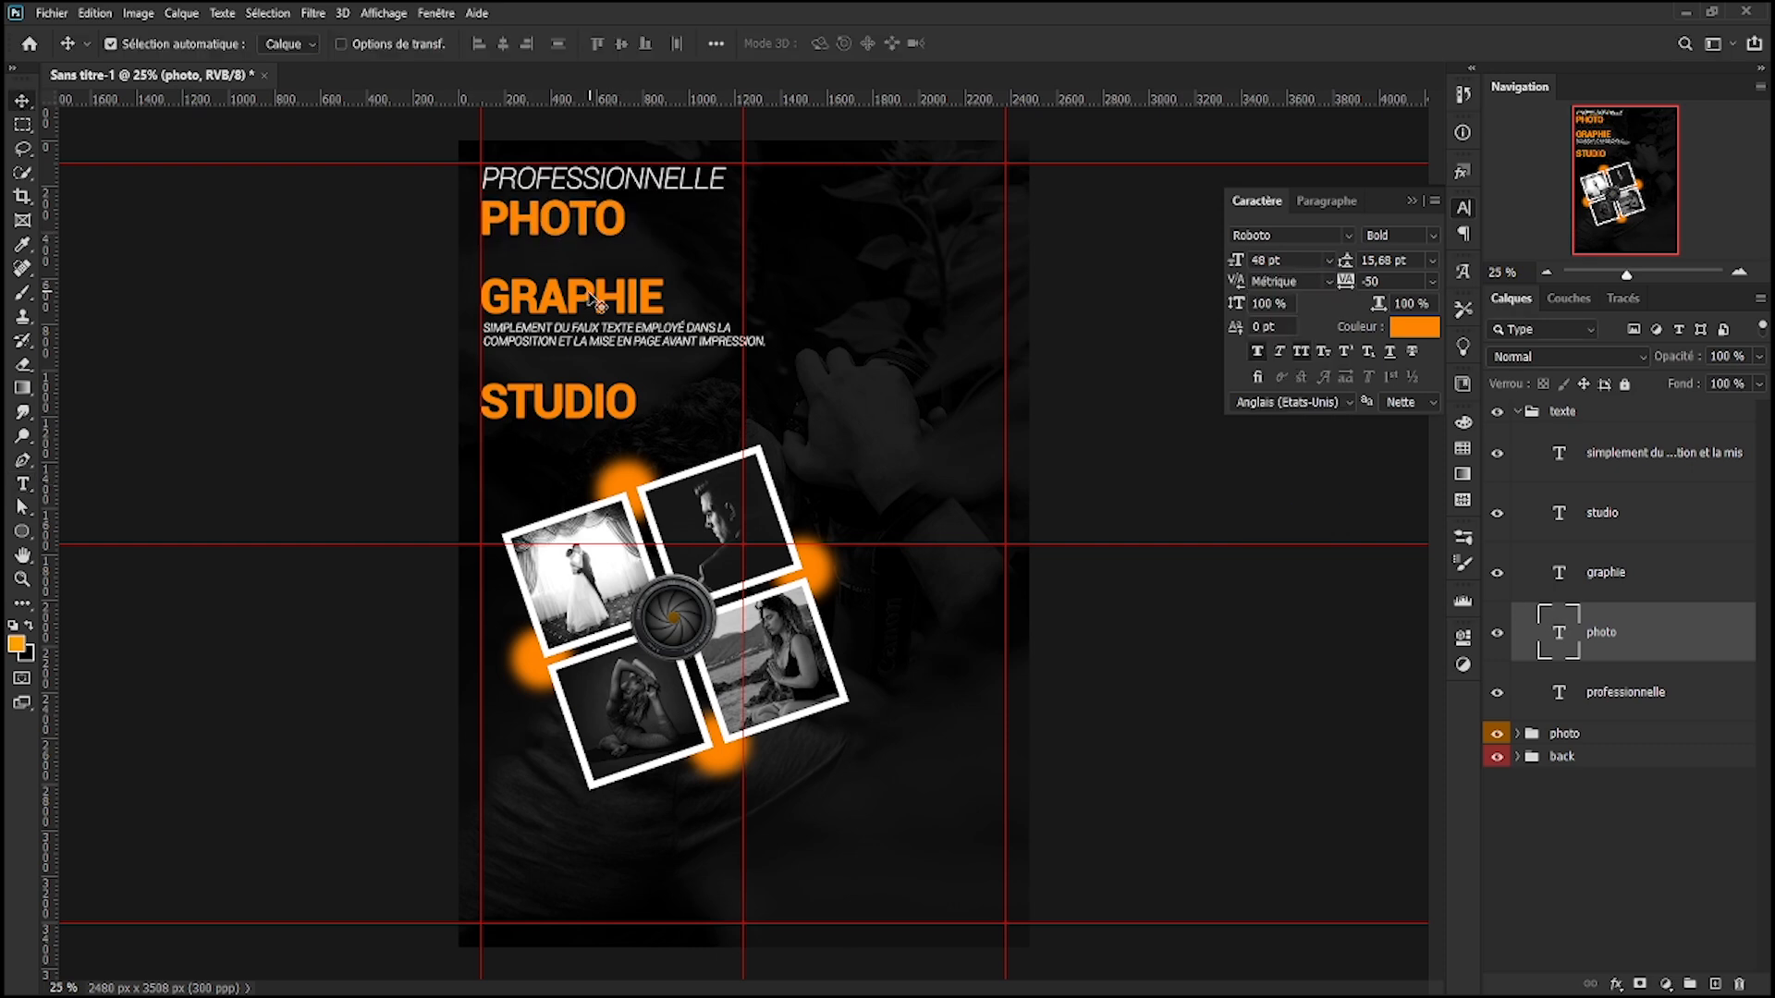
left_click(583, 293)
key("shift+Up")
key("shift+Up")
key("shift+Up")
key("shift+Up")
key("shift+Up")
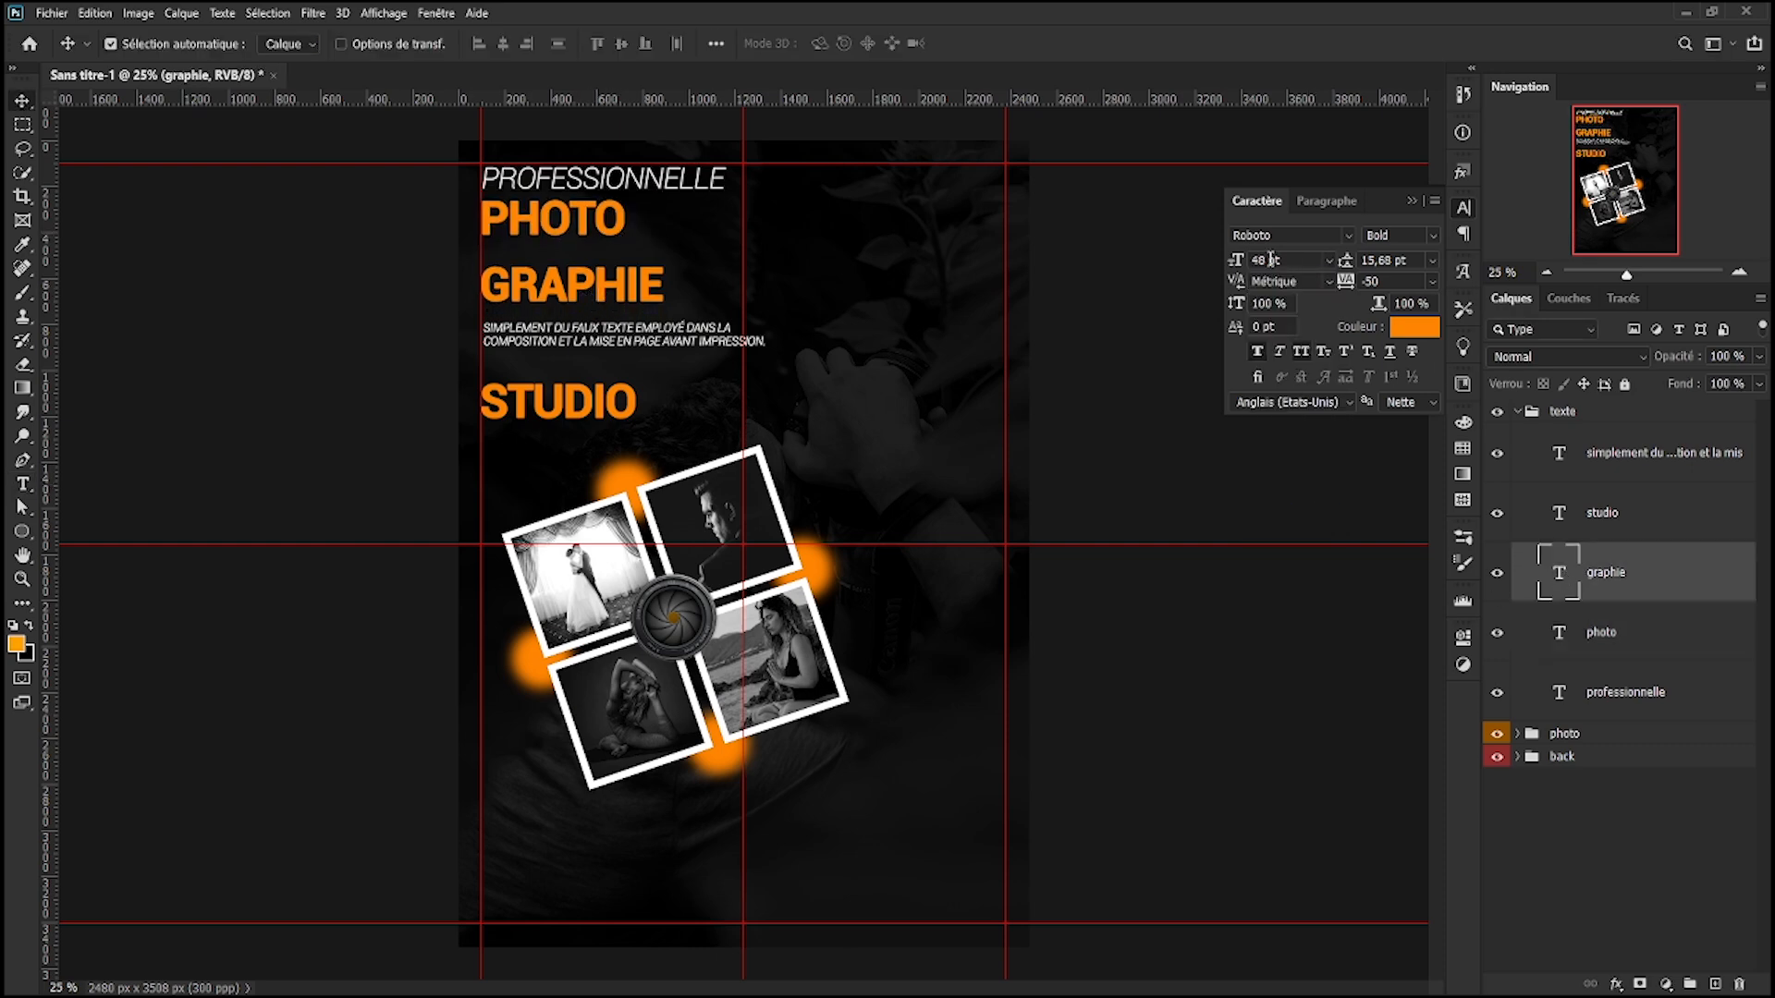
- Set the GRAPHIE, STUDIO and PHOTO texts to 50 pt
double_click(1560, 579)
double_click(1559, 513)
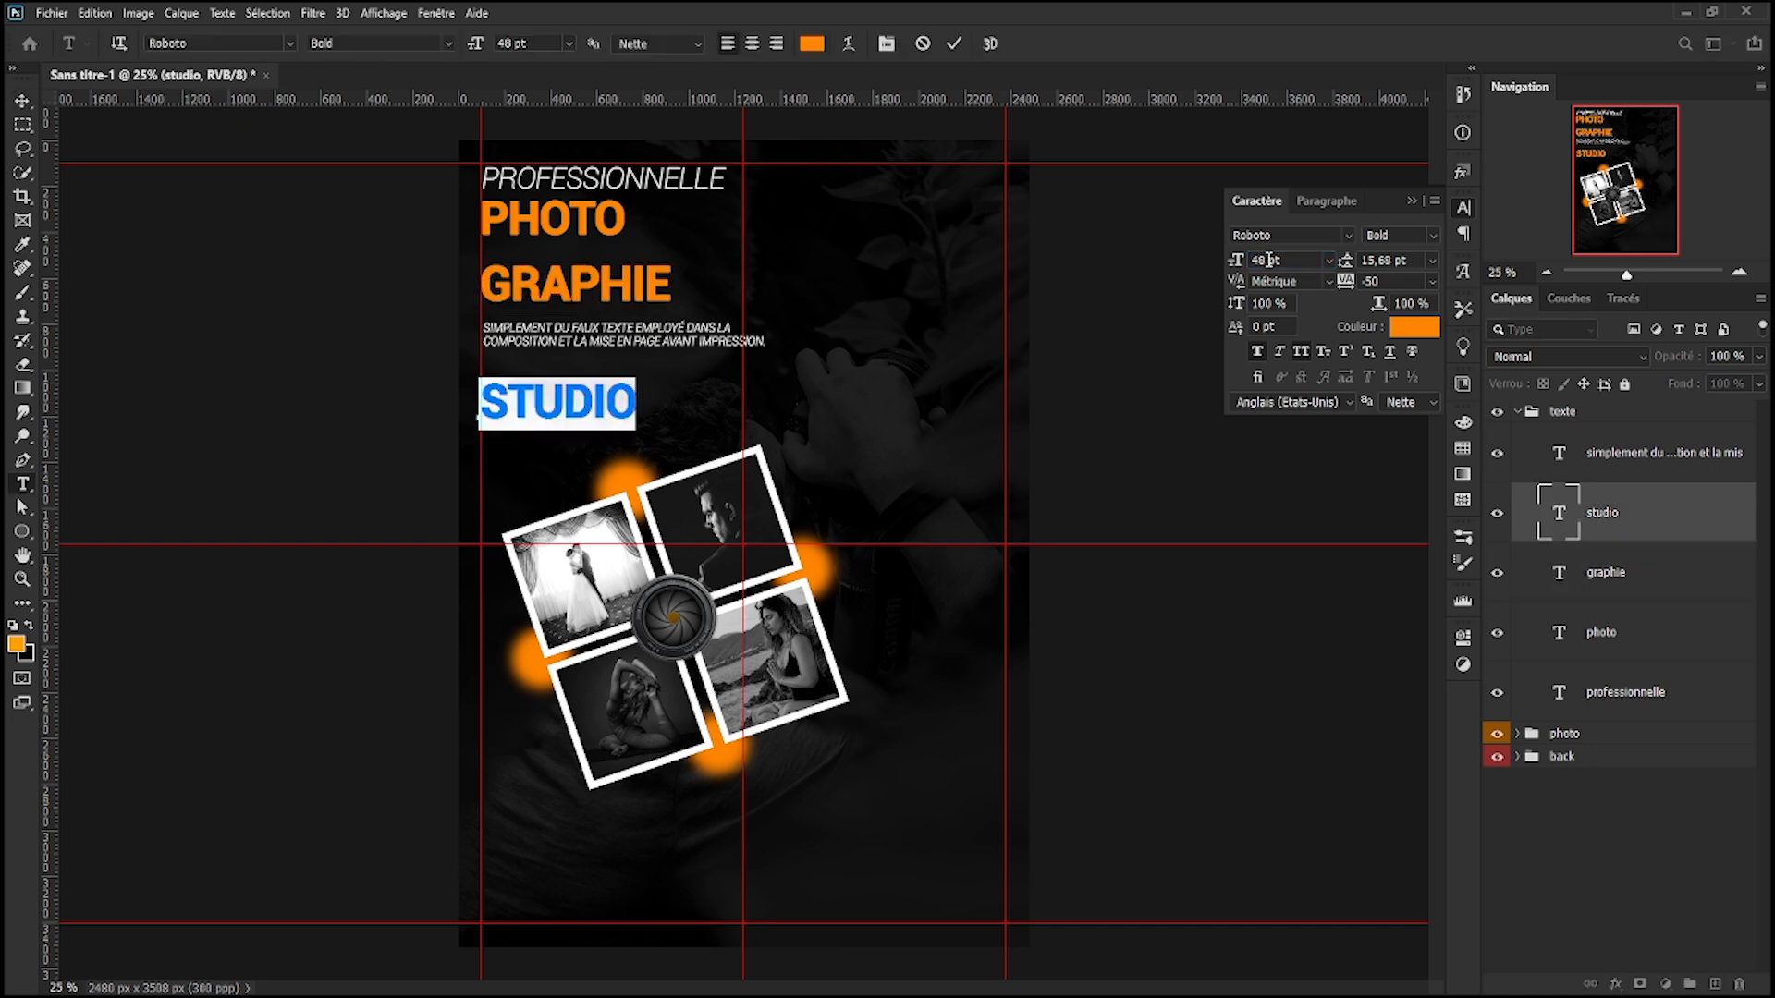
double_click(1558, 633)
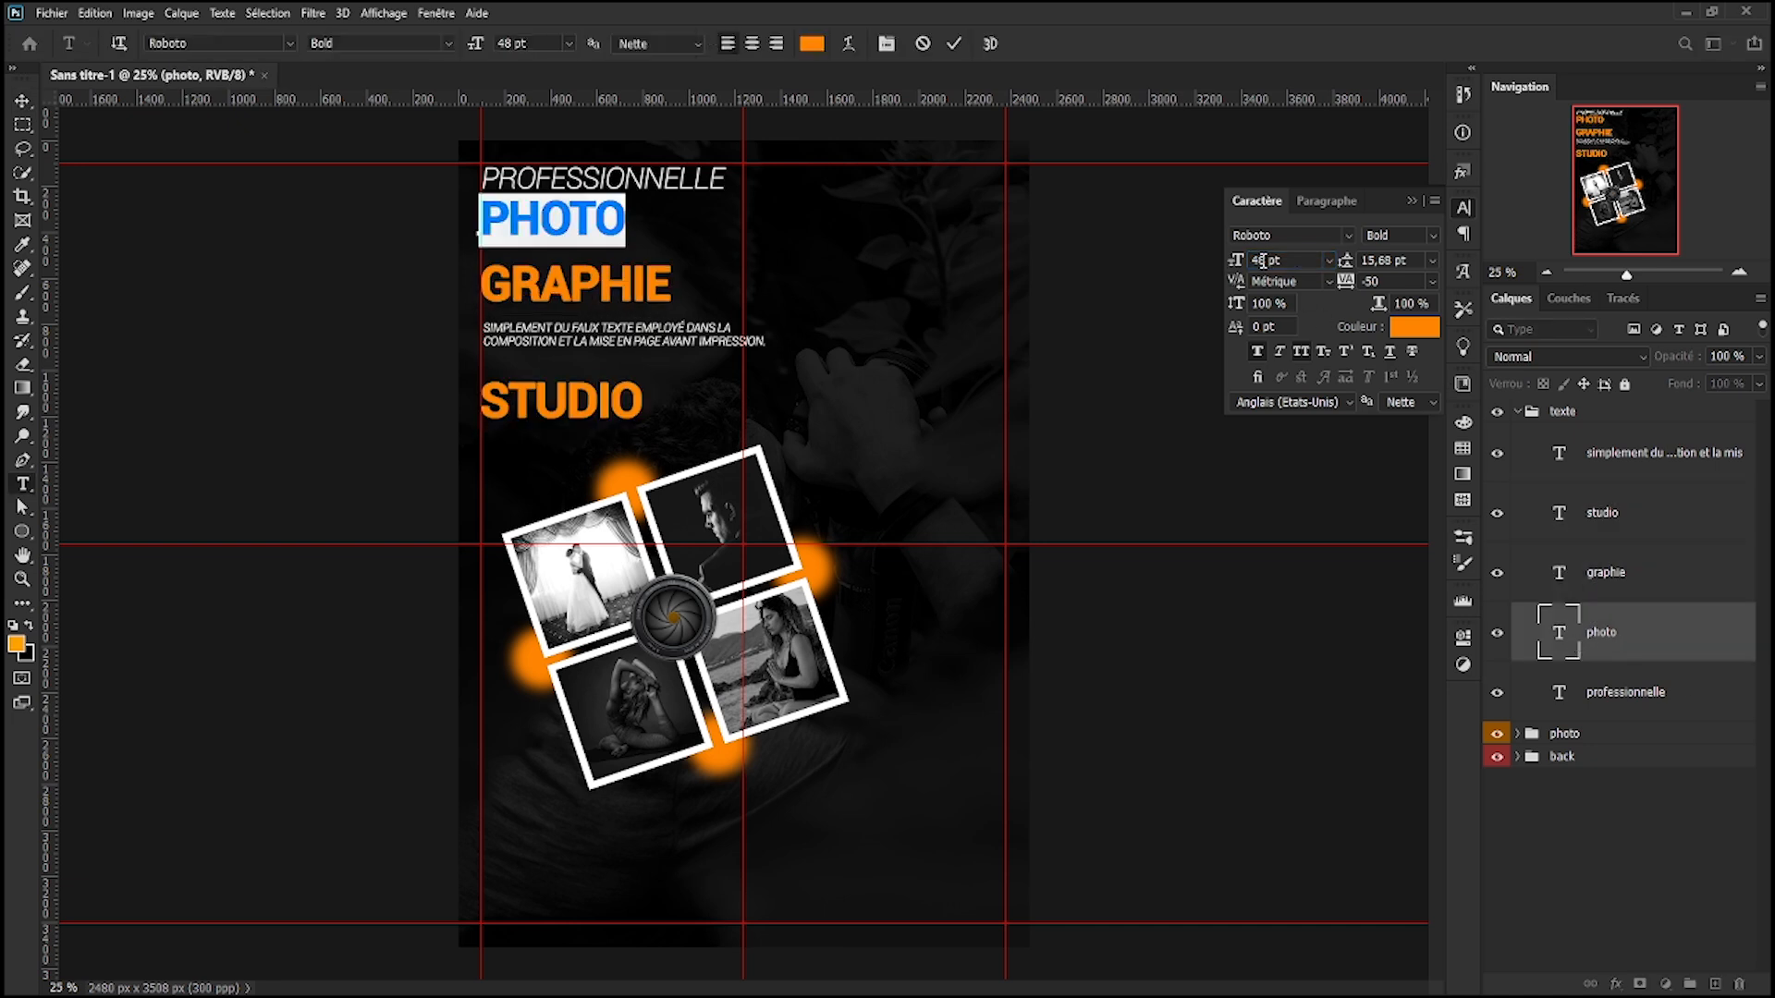
type("50")
left_click(710, 383)
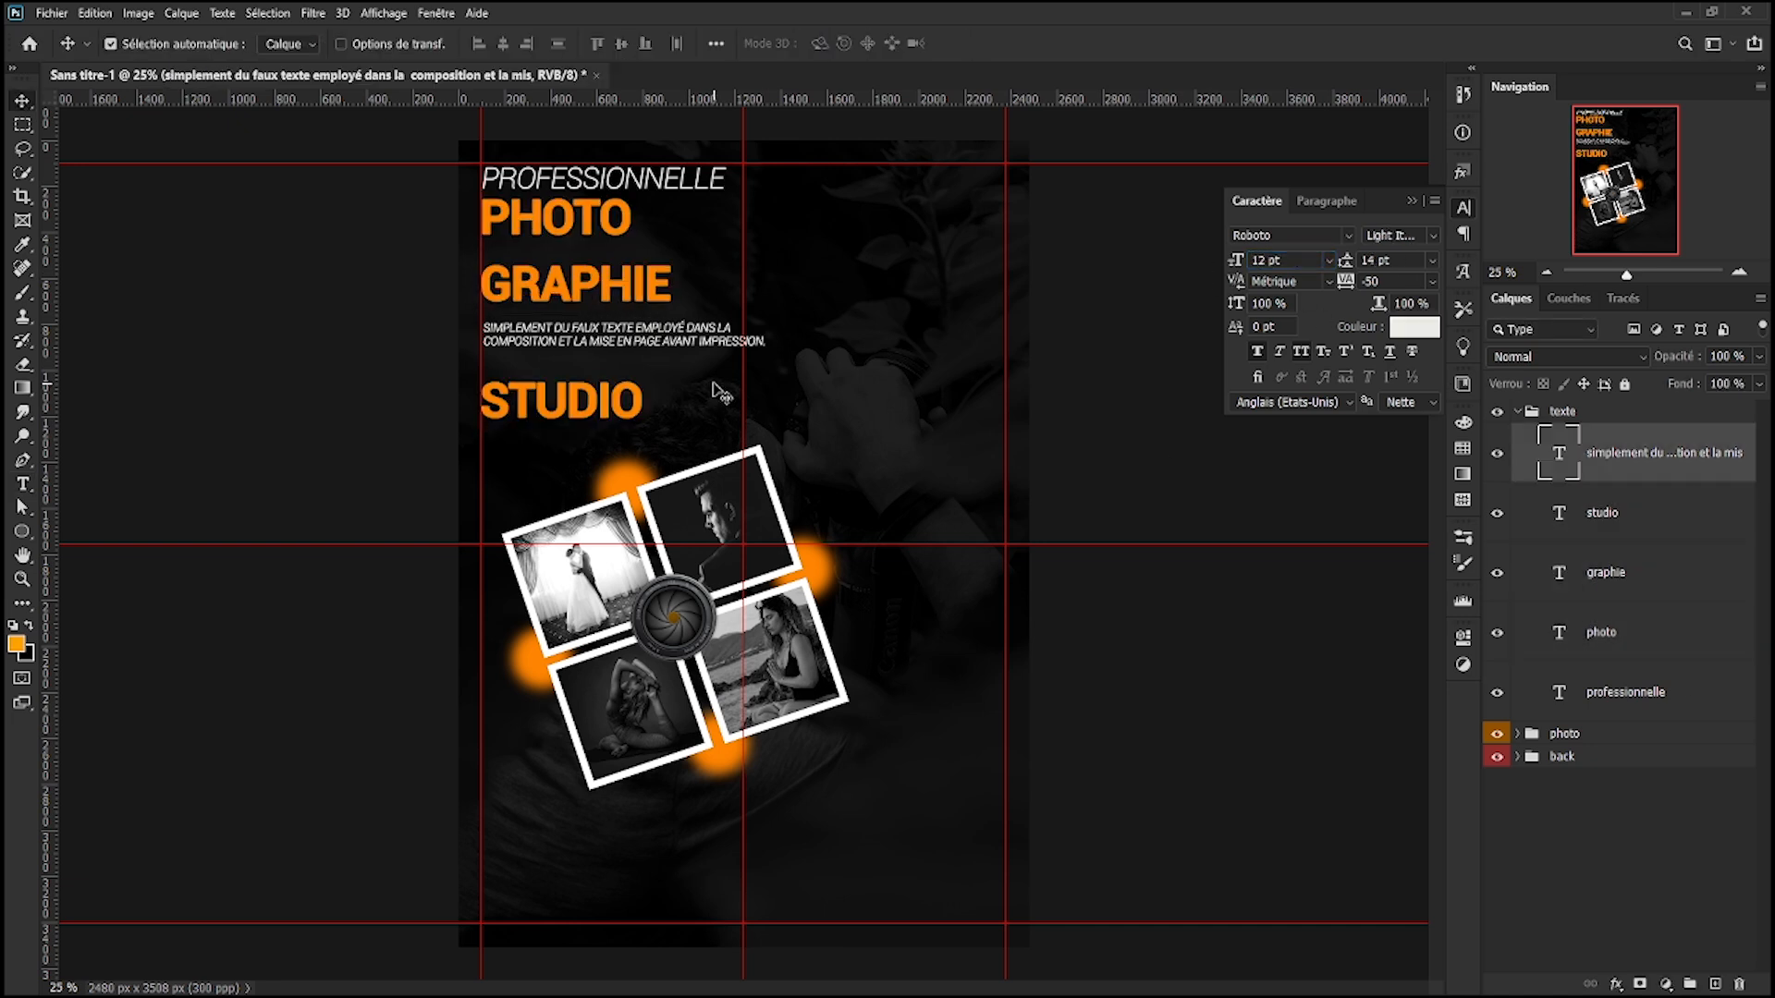
- Nudge the placeholder text up beneath GRAPHIE and move STUDIO up closer to it
double_click(1563, 453)
left_click(755, 140)
key("shift+Up")
key("shift+Up")
key("shift+Up")
left_click(555, 411)
key("shift+Up")
key("shift+Up")
key("shift+Up")
key("shift+Up")
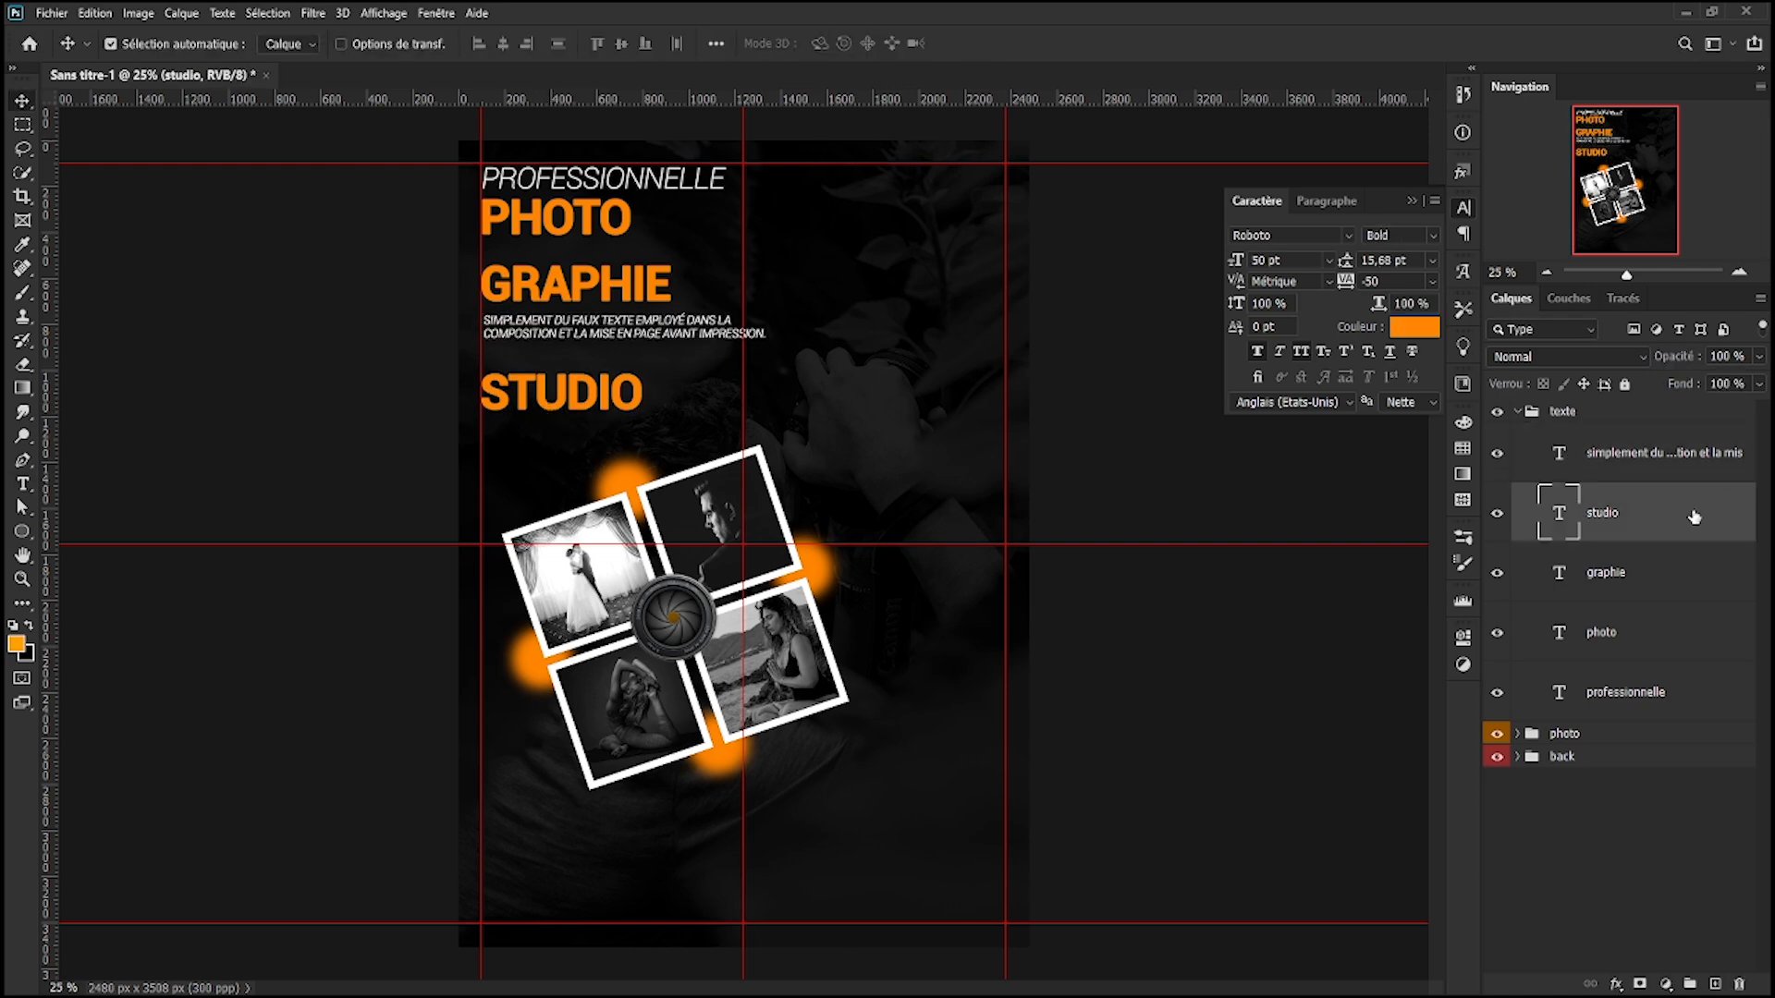
- Add the text SPÉCIALITÉS below the photo grid, near the page's lower left guide
left_click(1663, 467)
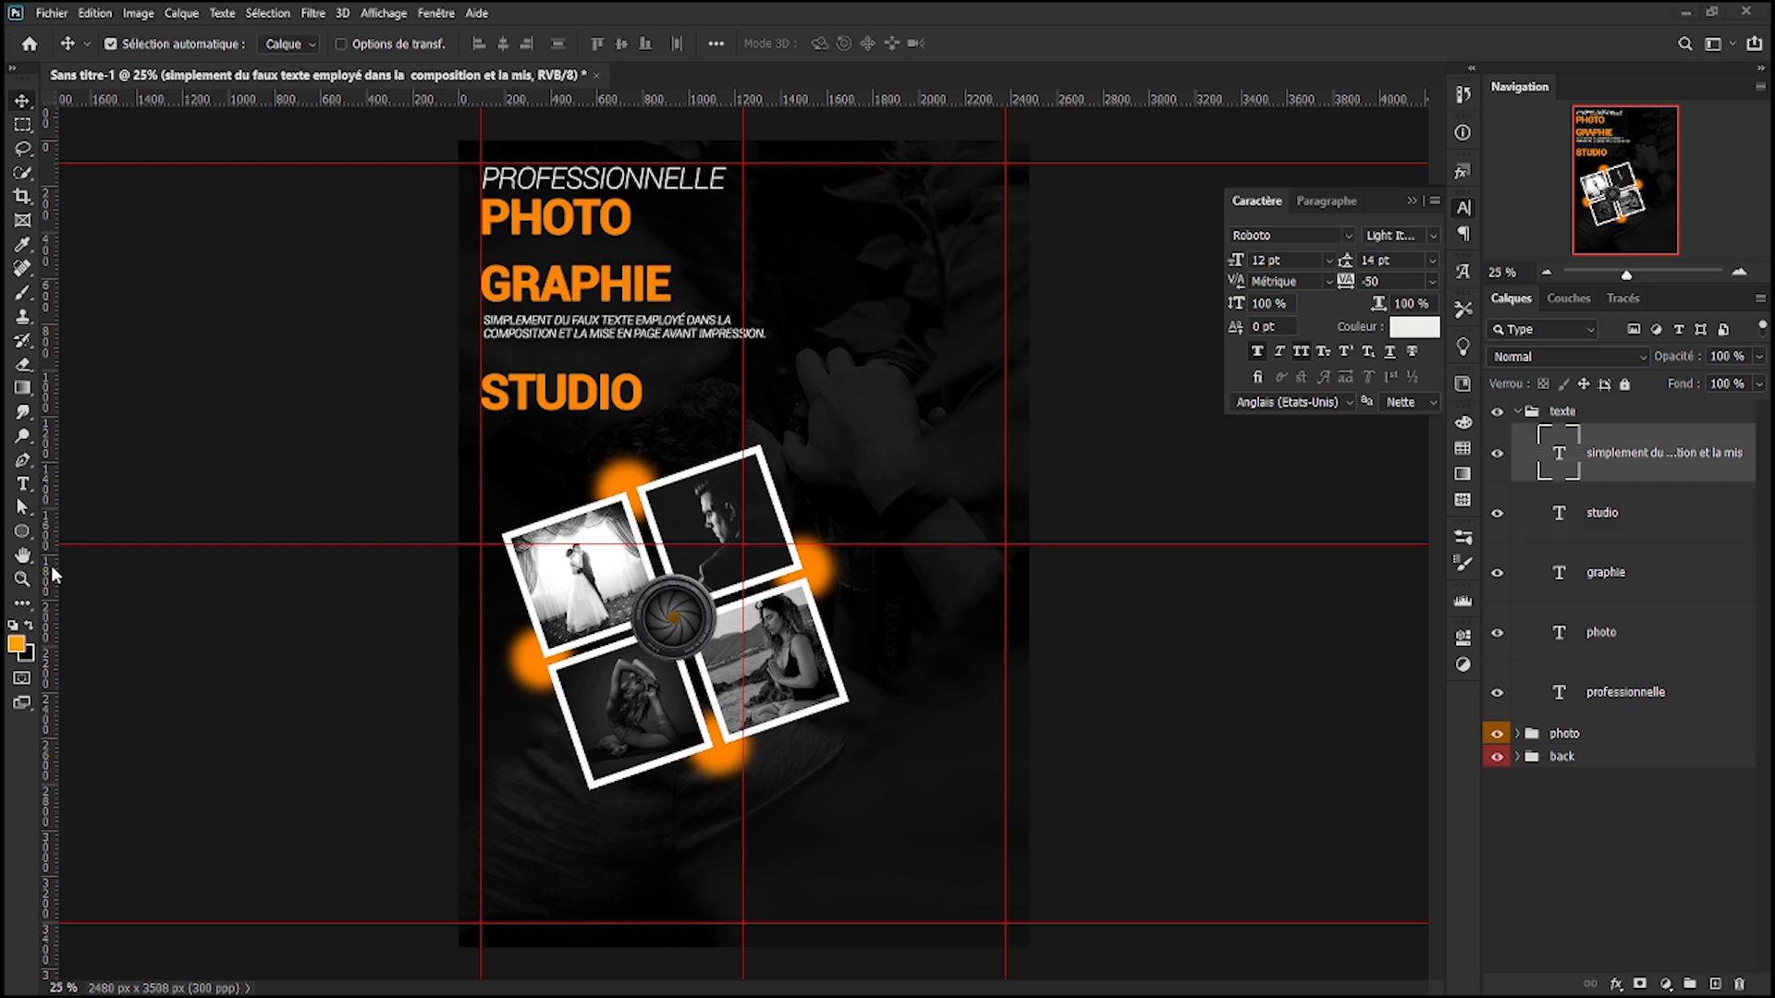
left_click(500, 810)
key("t")
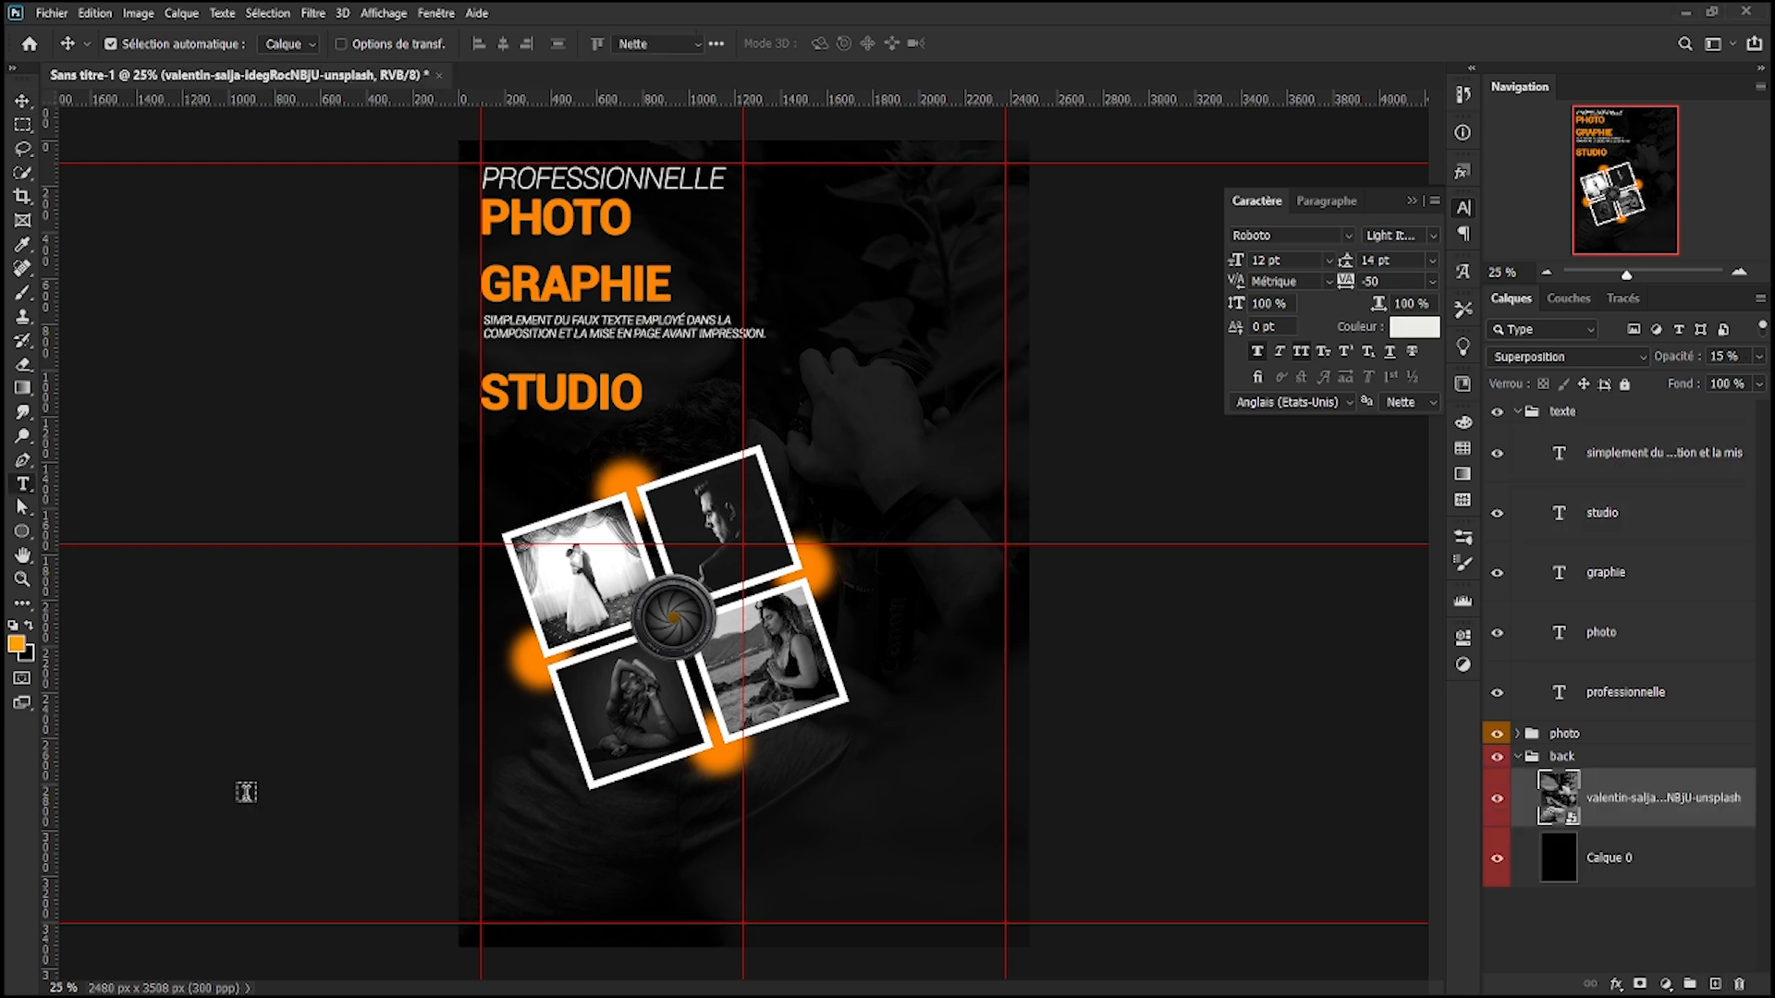
left_click(499, 824)
type("SPÉCIALITÉS")
- Move the SPÉCIALITÉS layer to the top of the texte group and remove its colour label
left_click_drag(1635, 796, 1635, 429)
right_click(1507, 453)
left_click(1572, 508)
- Recolour the SPÉCIALITÉS text with the orange of the glows and set its weight to Bold
double_click(1564, 455)
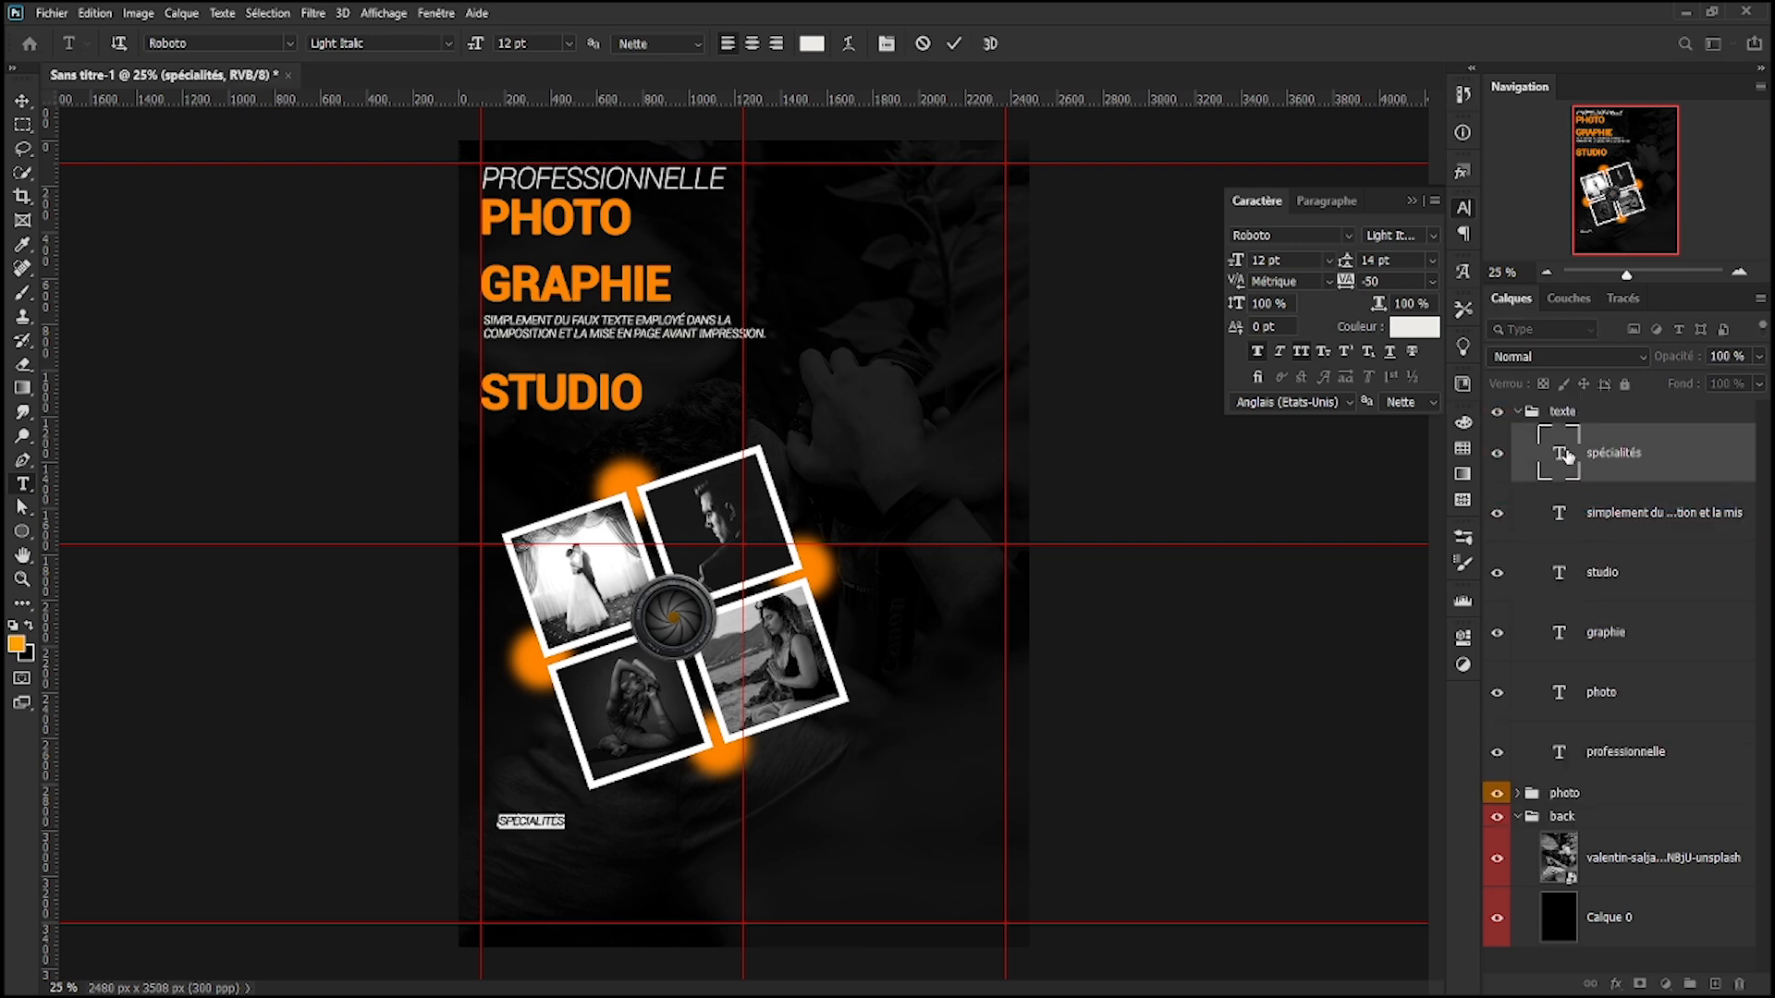
left_click(1414, 326)
left_click(814, 567)
left_click(1668, 381)
left_click(1431, 234)
left_click(1387, 447)
- Set the SPÉCIALITÉS text to 18 pt and move it up against the page's left guide
left_click(1329, 260)
left_click(1289, 449)
left_click(1333, 257)
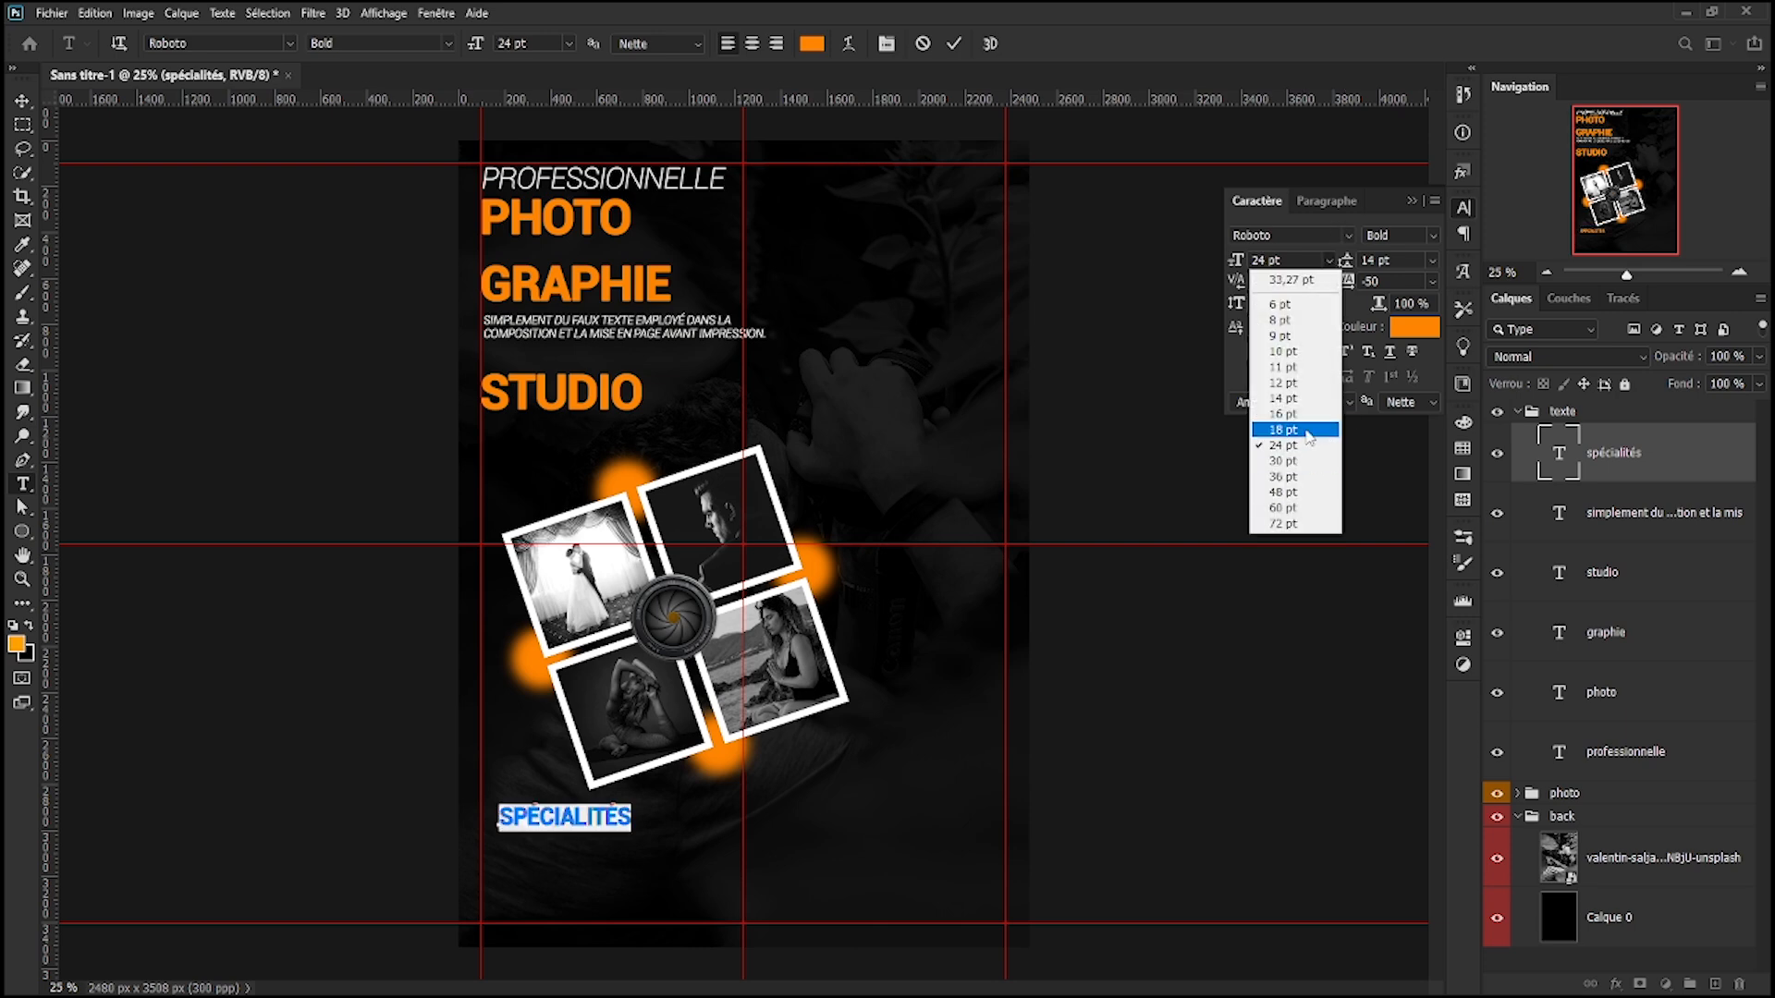
left_click(1290, 428)
left_click(936, 834)
left_click(24, 100)
left_click_drag(527, 819, 511, 804)
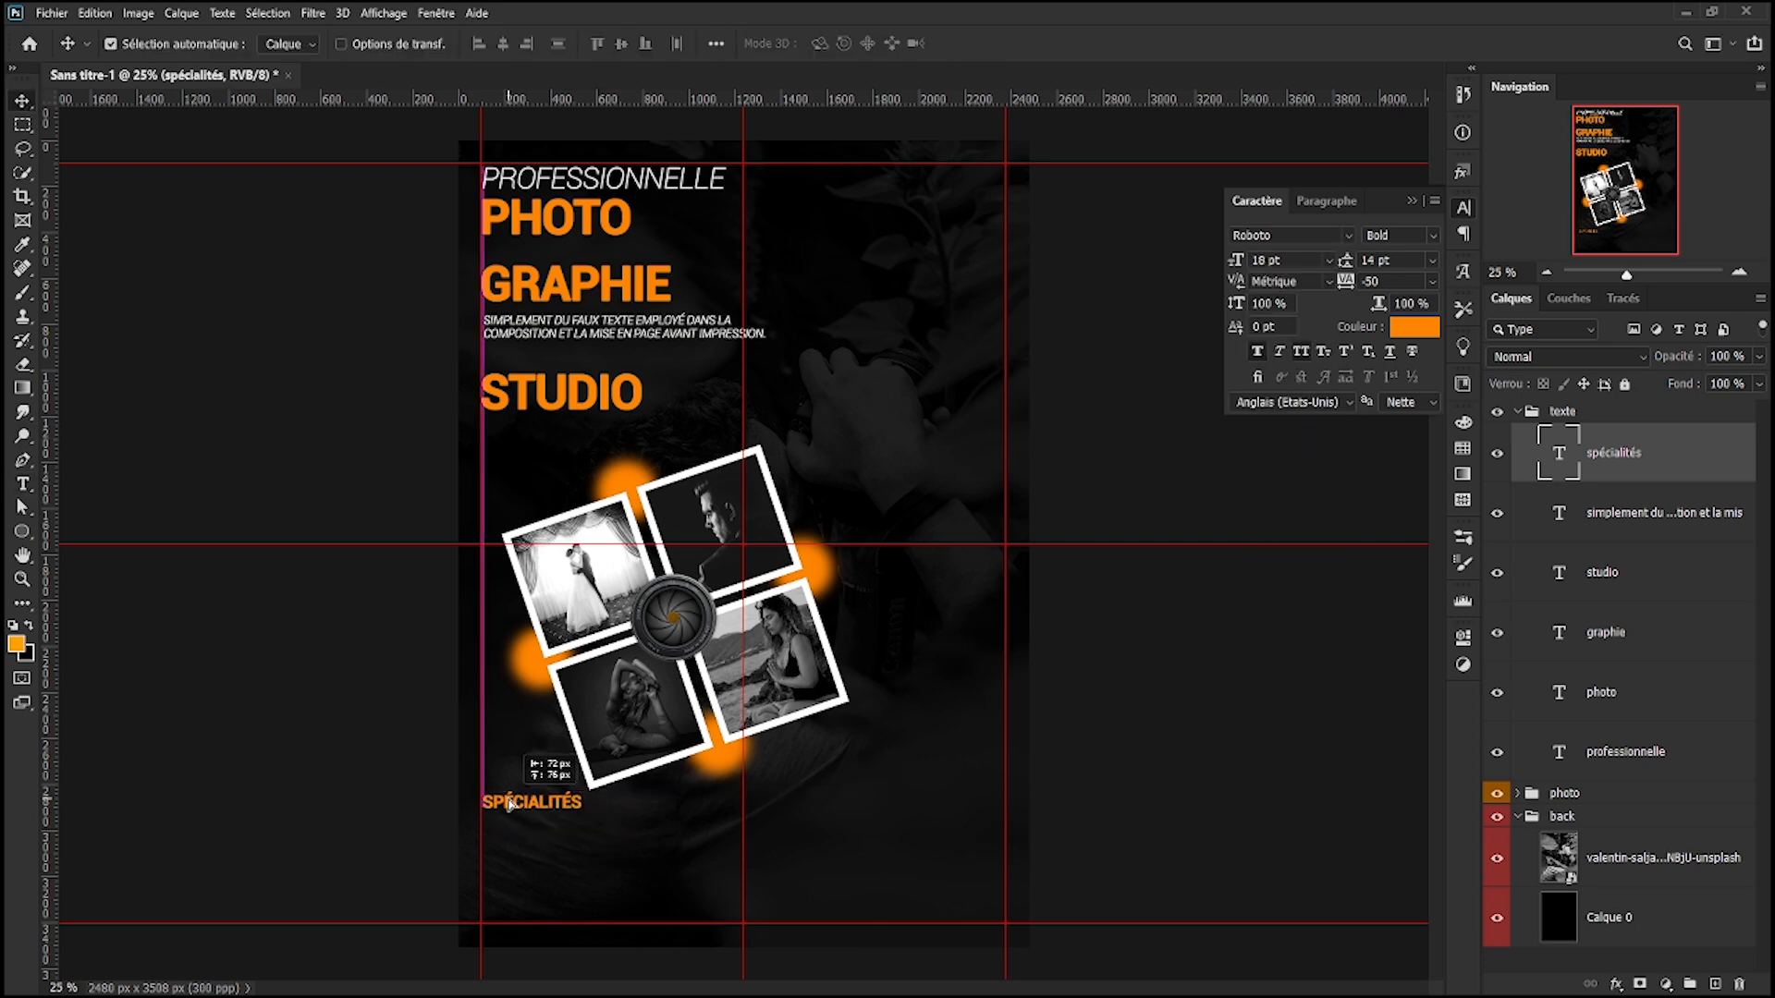
- Duplicate the placeholder text and replace the copy with five dotted lines, from "toutes sortes de photographie" to "meilleur objectif d'appareil photo"
left_click(1626, 513)
key("ctrl+j")
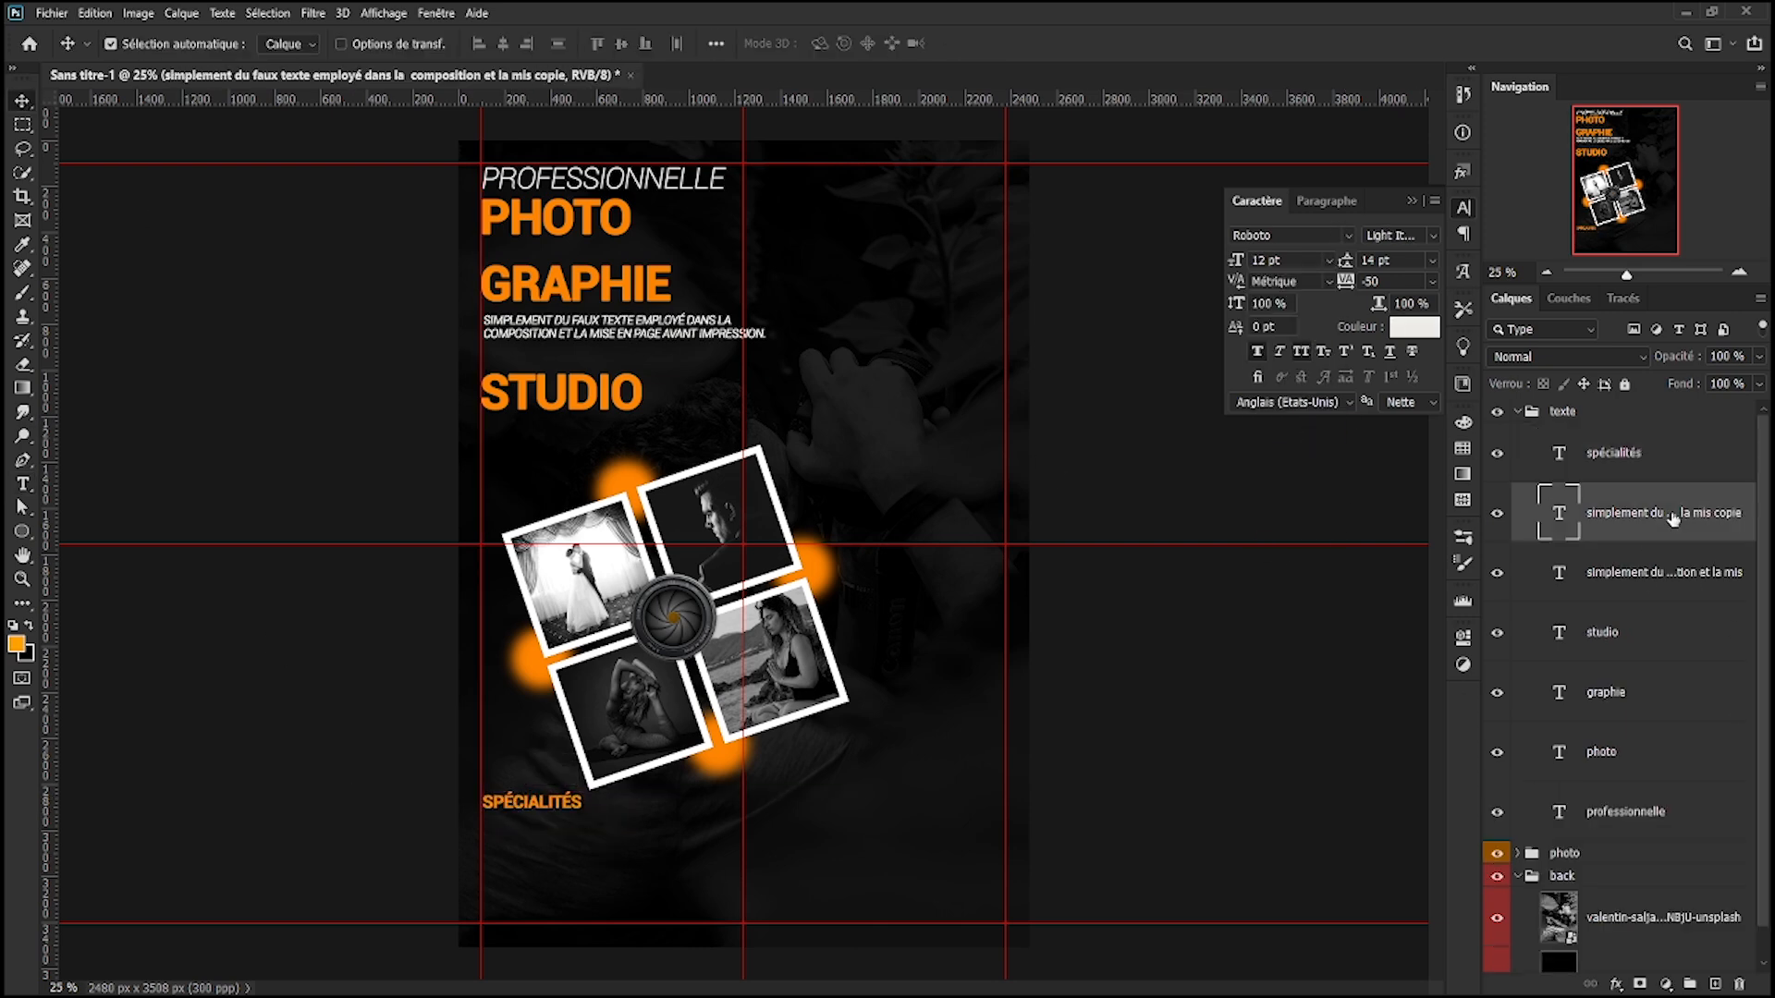
double_click(1558, 513)
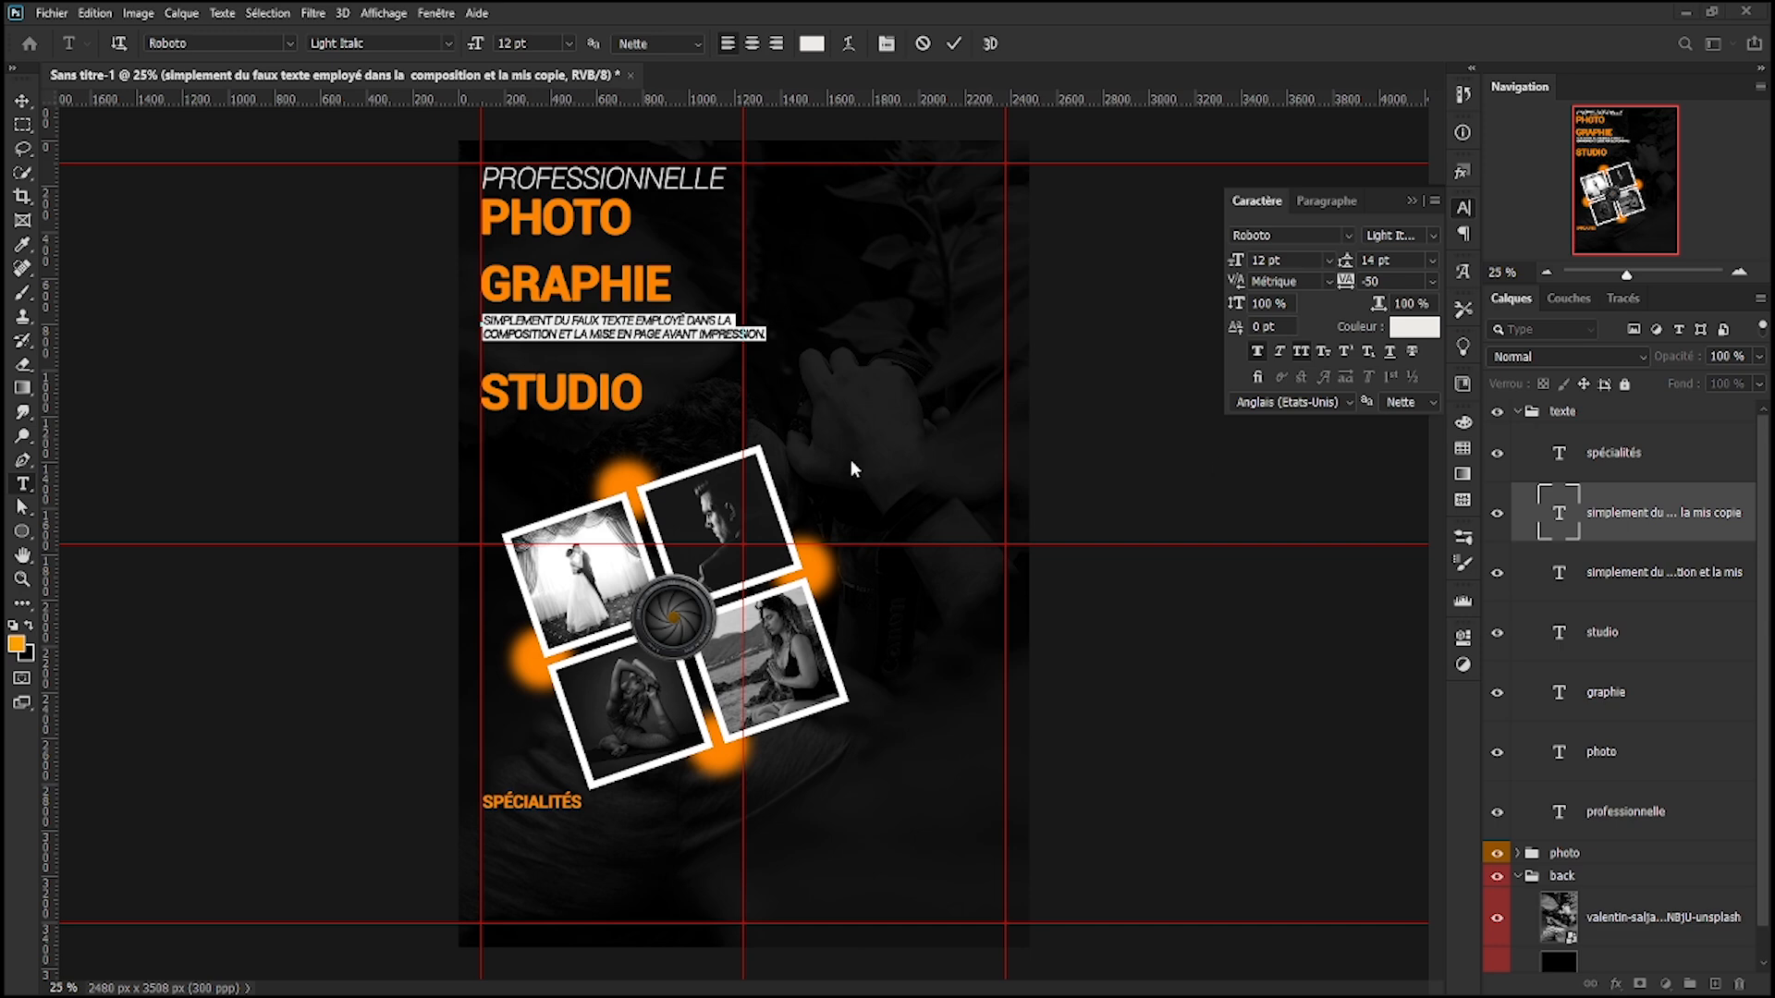
type(".TOUTES SORTES DE PHOTOGRAPHIE .MEILLEUR SERVICE .NOUVEL APPAREIL PHOTO .MEILLEUR PHOTOGRAPHE .MEILLEUR OBJECTIF D'APPAREIL PHOTO")
key("ctrl+Return")
- Move the five-line list down beneath the SPÉCIALITÉS heading
key("v")
key("ctrl+t")
left_click_drag(578, 344, 586, 850)
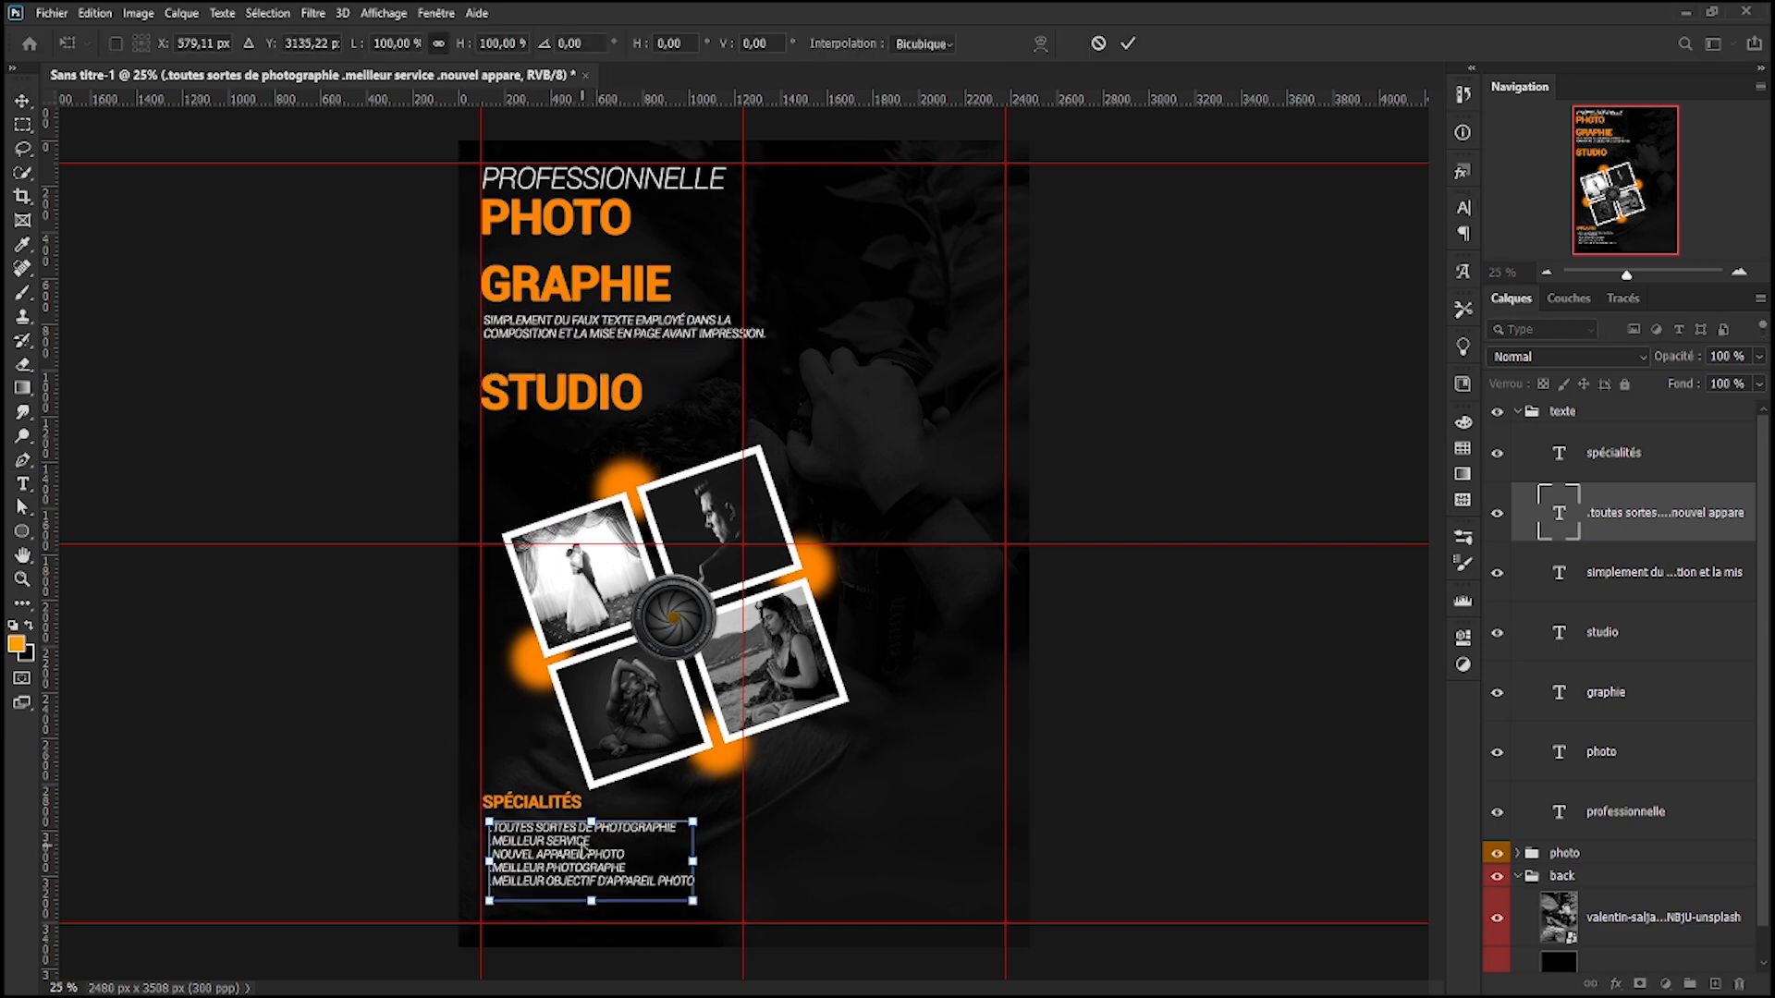
key("Return")
- Make the dot before TOUTES SORTES DE PHOTOGRAPHIE Bold in the SPÉCIALITÉS heading's orange
key("ctrl+plus")
key("ctrl+plus")
key("ctrl+plus")
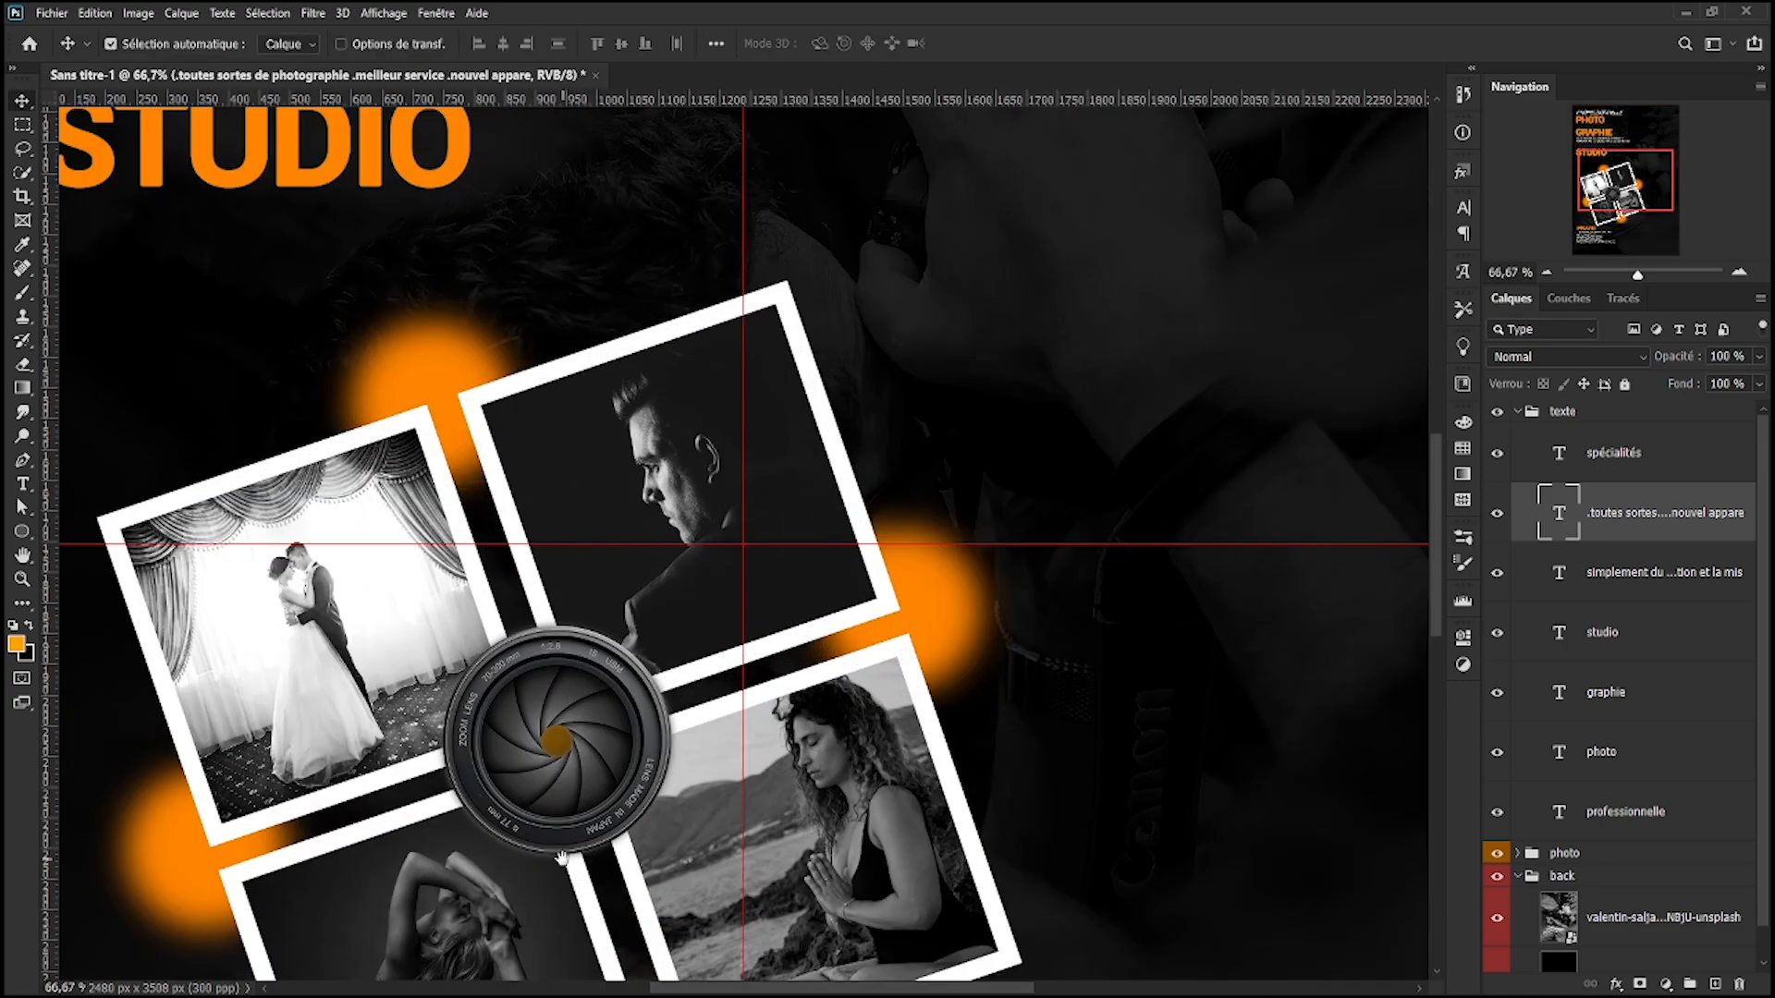
left_click_drag(571, 852, 982, 20)
double_click(496, 469)
left_click_drag(467, 459, 453, 459)
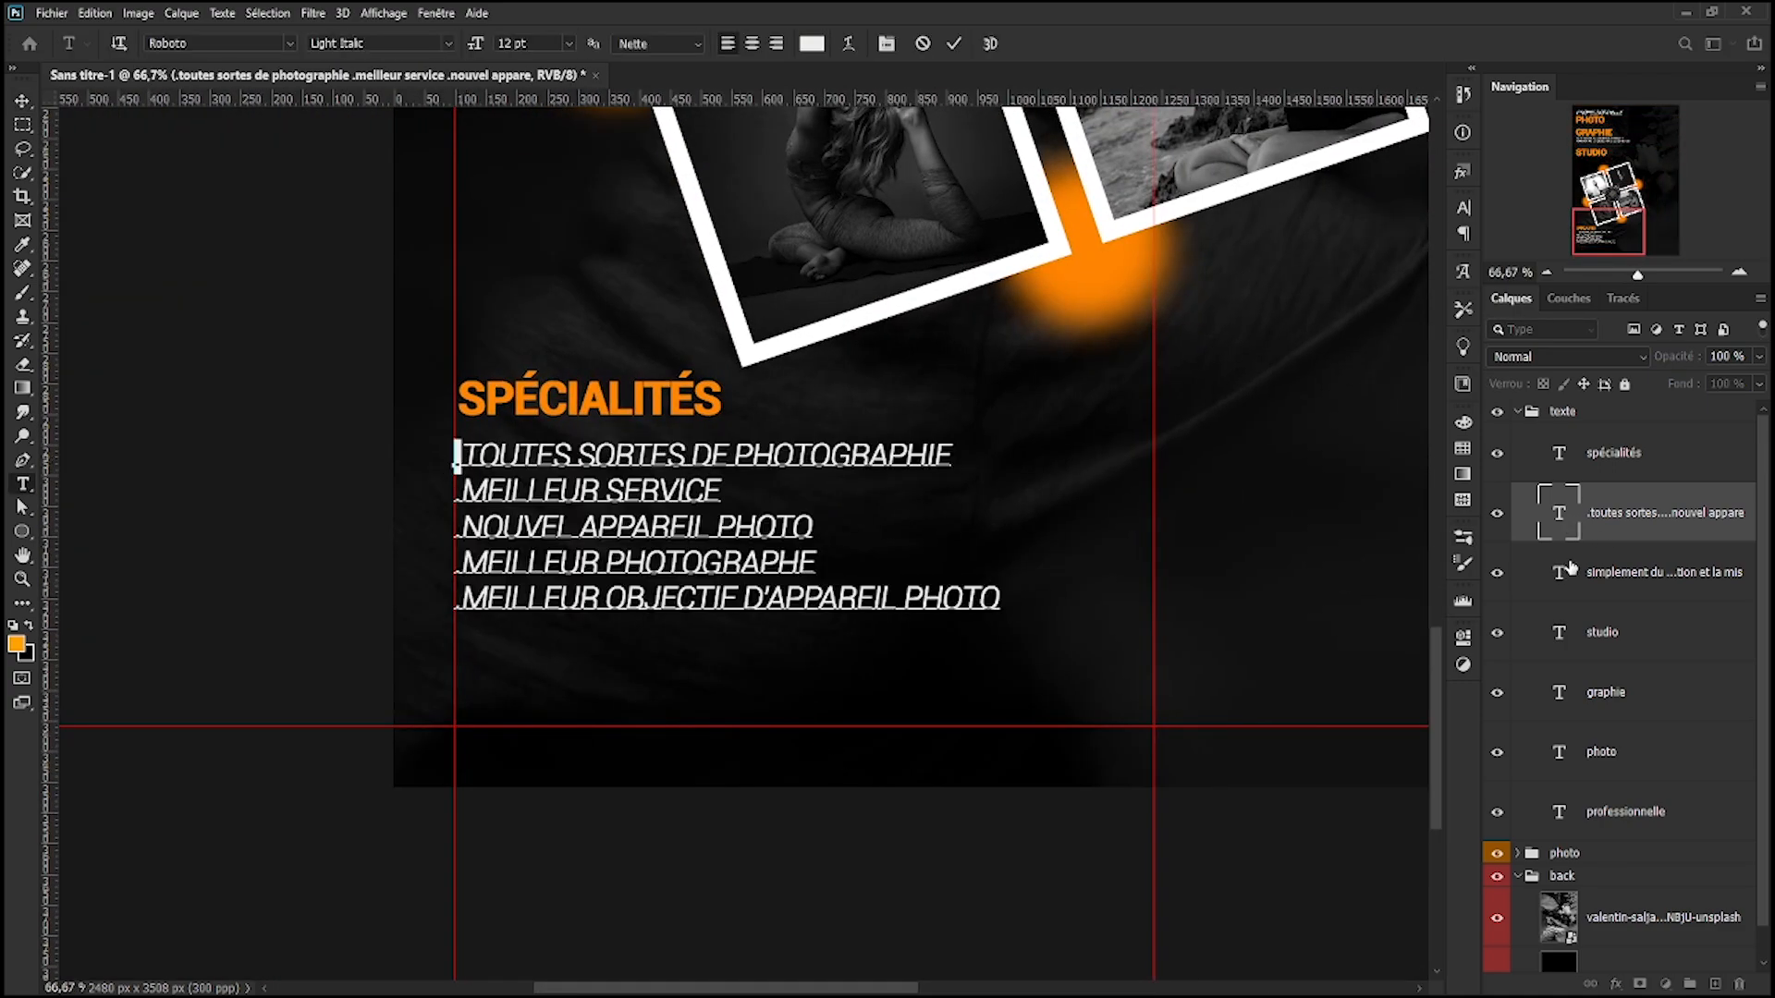
left_click(1462, 209)
left_click(1414, 326)
left_click(481, 380)
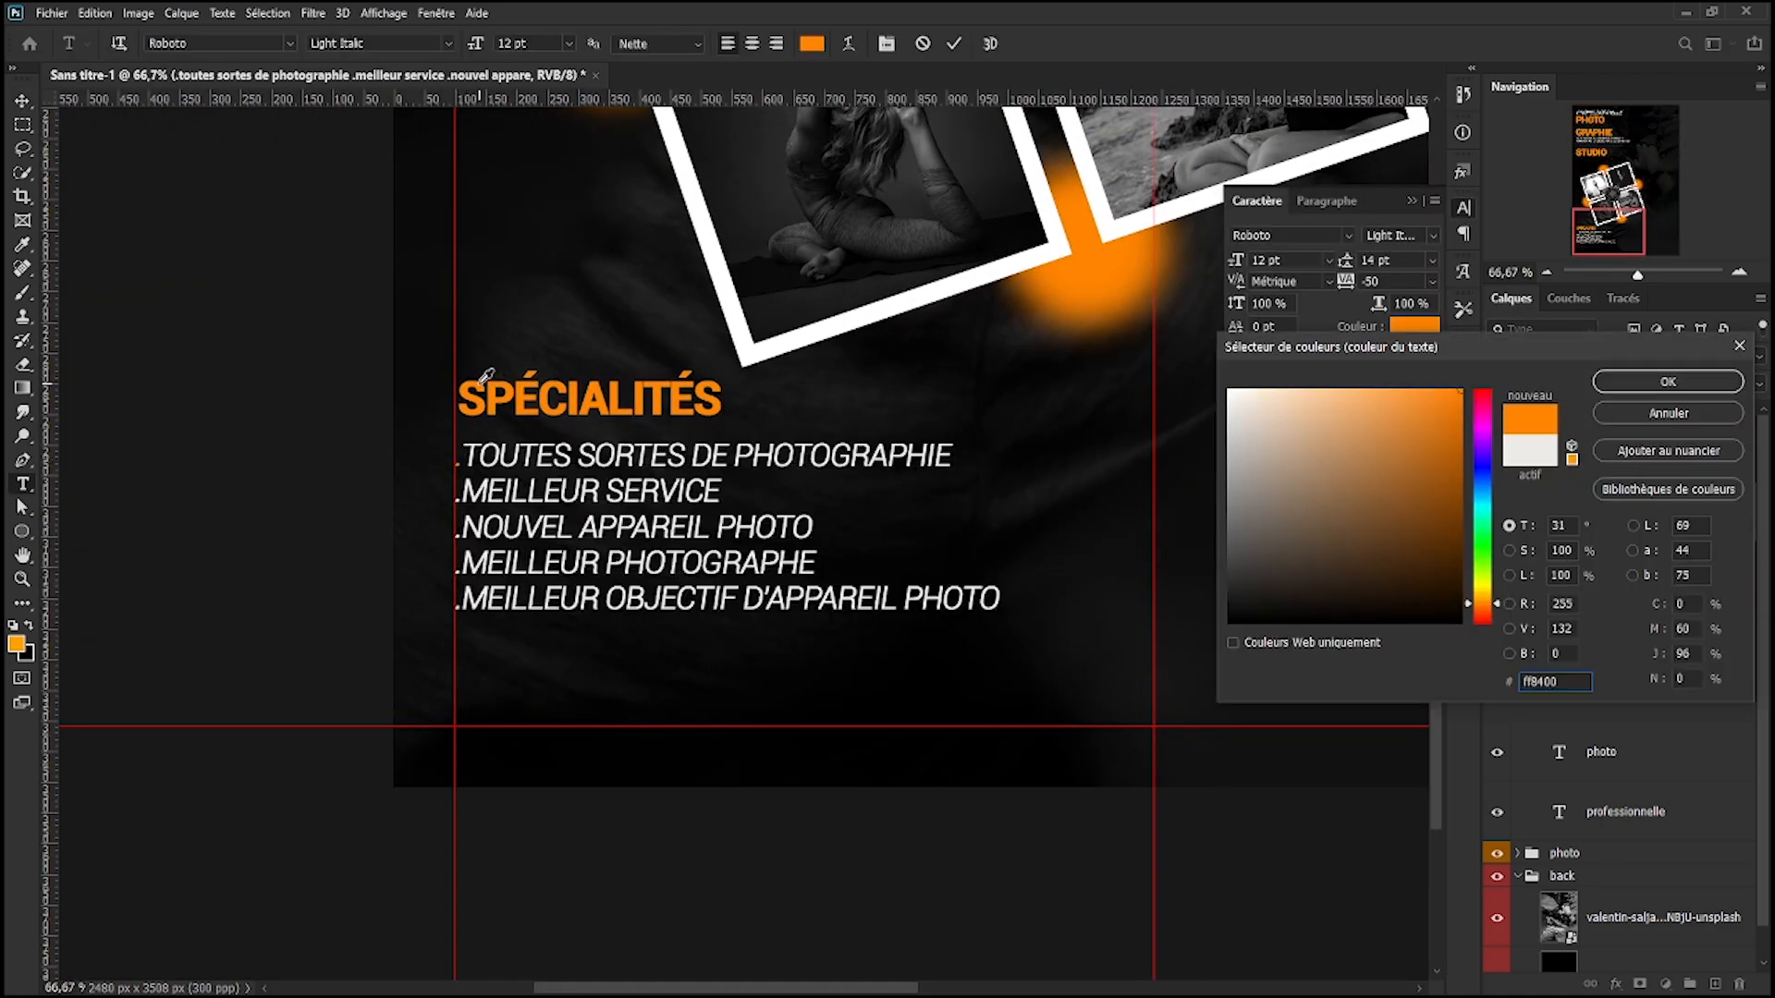
key("Return")
left_click(1433, 236)
left_click(1391, 484)
key("ctrl+Return")
- Space the dot before MEILLEUR SERVICE from its text and make it Bold in the heading's orange
double_click(465, 474)
double_click(499, 490)
left_click_drag(469, 490, 445, 497)
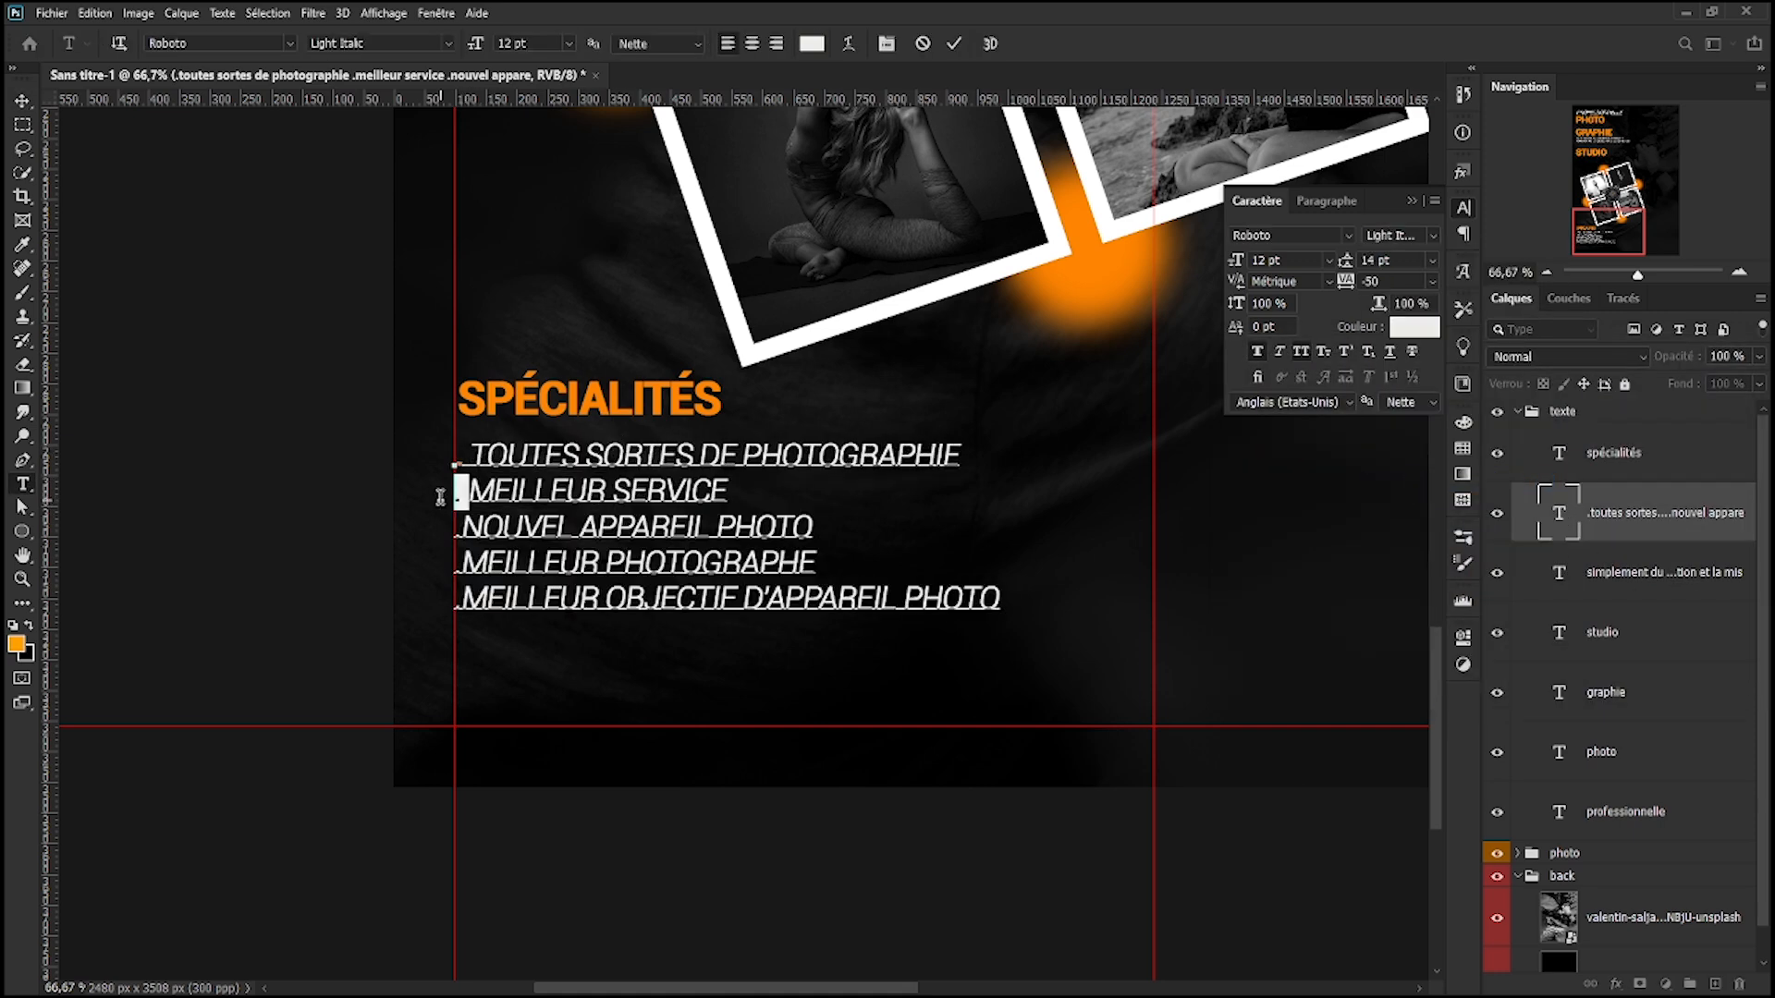
left_click(1433, 236)
left_click(1391, 485)
left_click(1414, 325)
left_click(531, 379)
key("Return")
- Make the dot before NOUVEL APPAREIL PHOTO Bold and orange like the heading
left_click(459, 532)
left_click_drag(467, 529, 452, 532)
left_click(1433, 236)
left_click(1391, 485)
left_click(1415, 325)
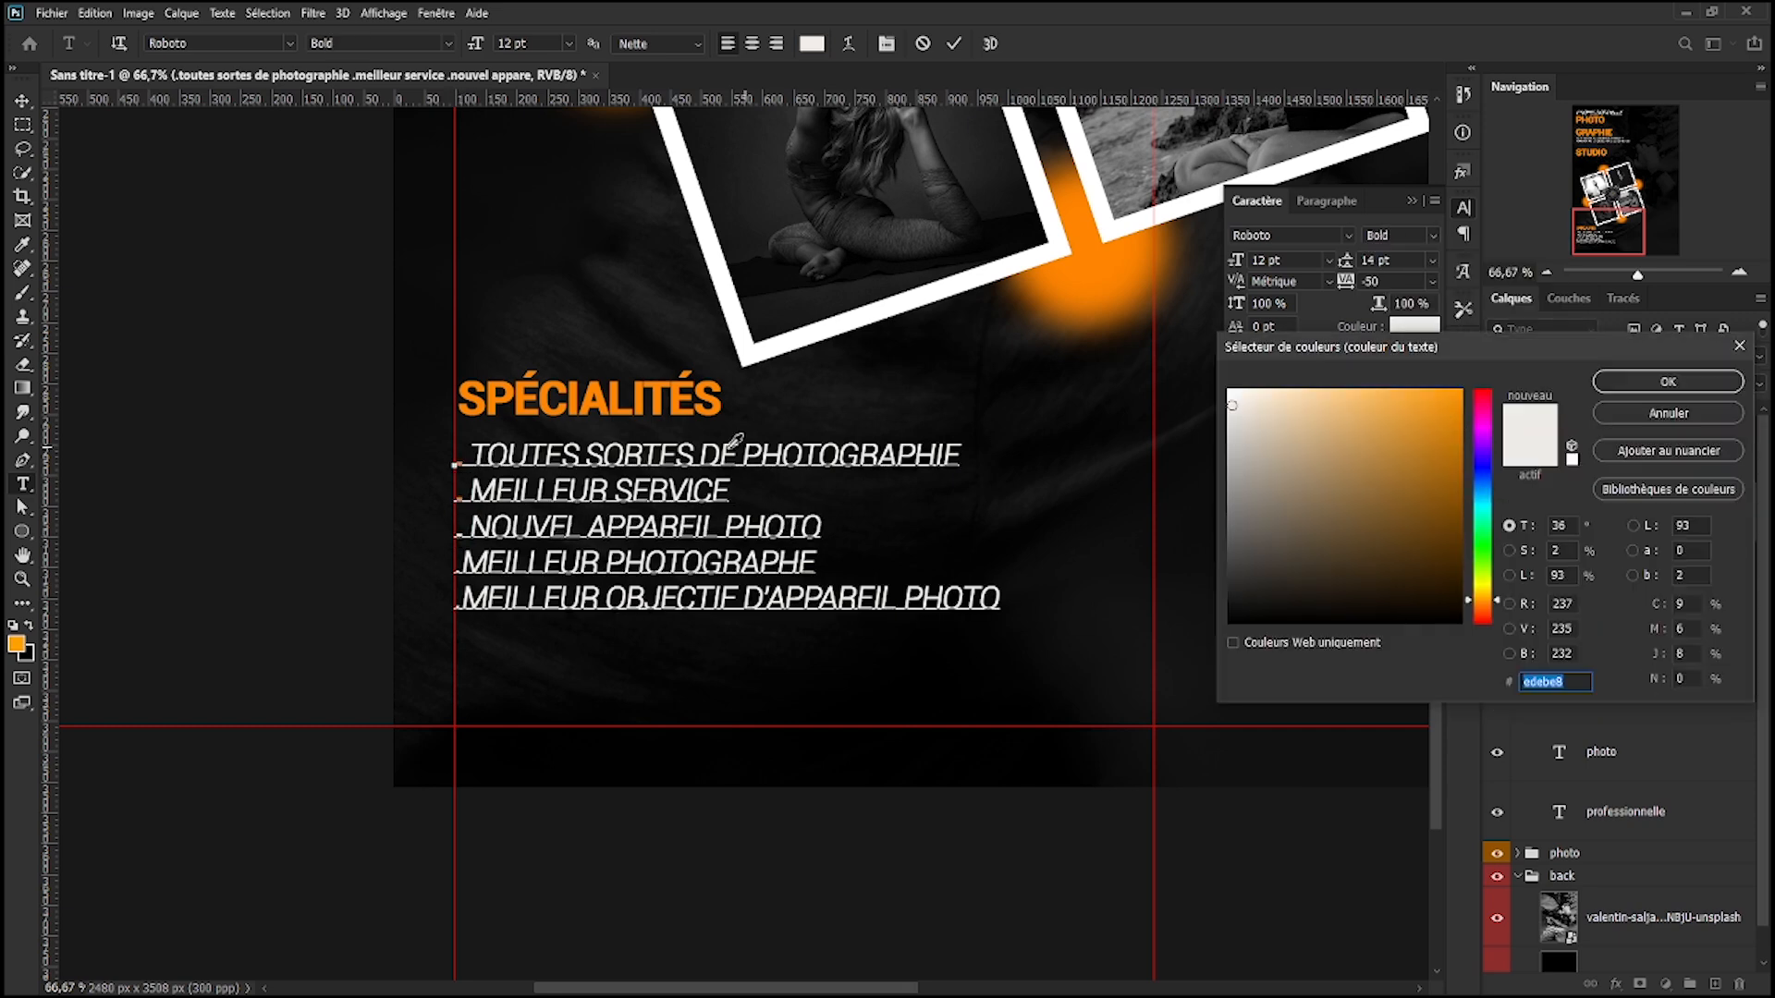
left_click(1667, 381)
- Add a space after the dot before MEILLEUR PHOTOGRAPHE and make the dot Bold and orange
left_click(462, 562)
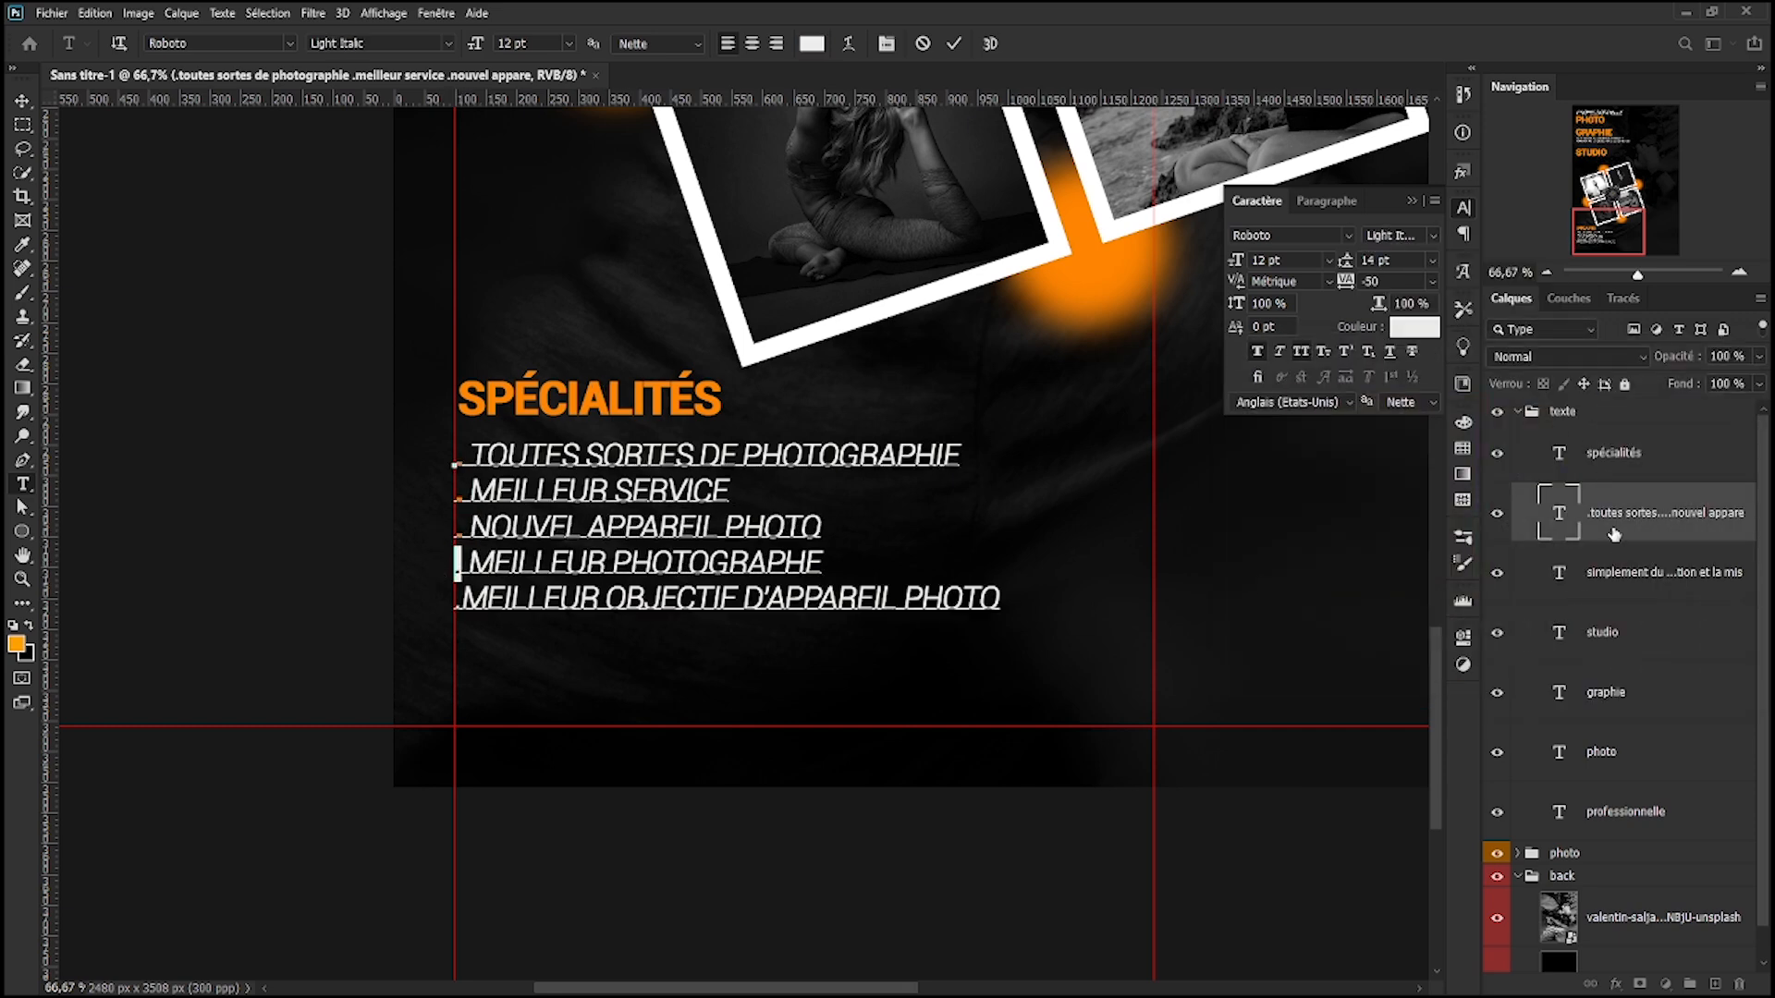
key("ctrl+Return")
double_click(461, 565)
left_click(1433, 236)
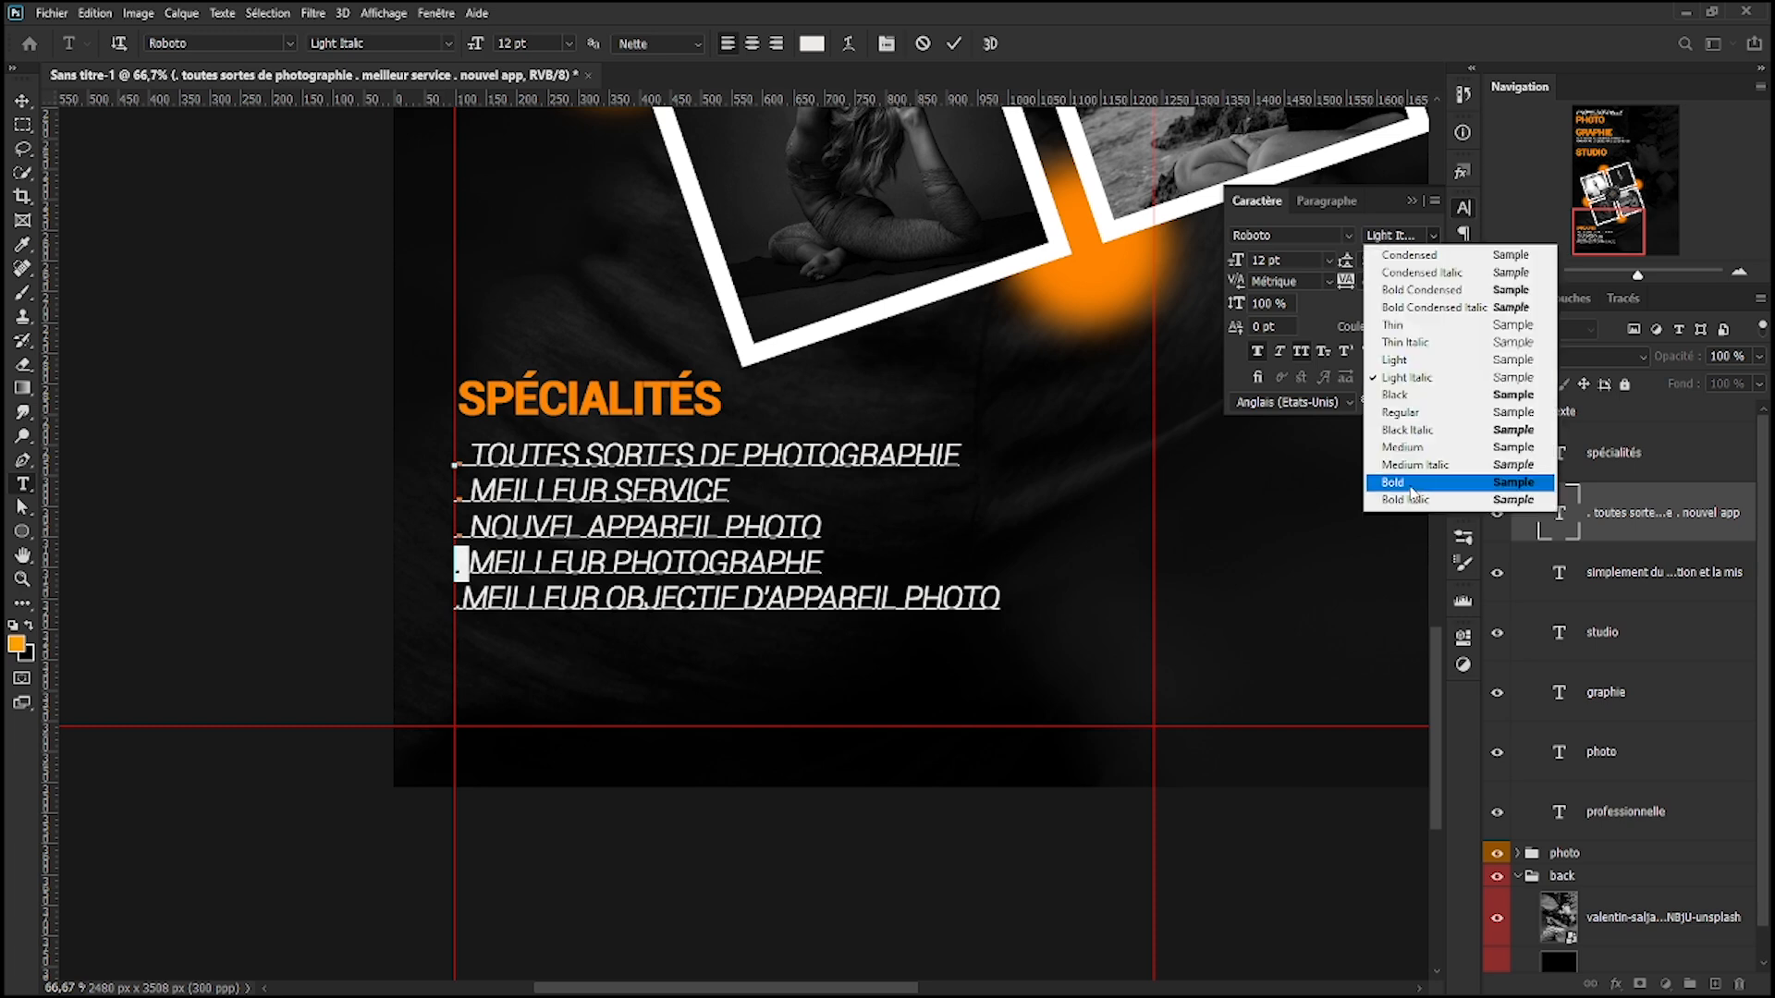
left_click(1391, 485)
left_click(1415, 325)
left_click(1667, 381)
- Make the dot before MEILLEUR OBJECTIF D'APPAREIL PHOTO orange and Bold
double_click(457, 599)
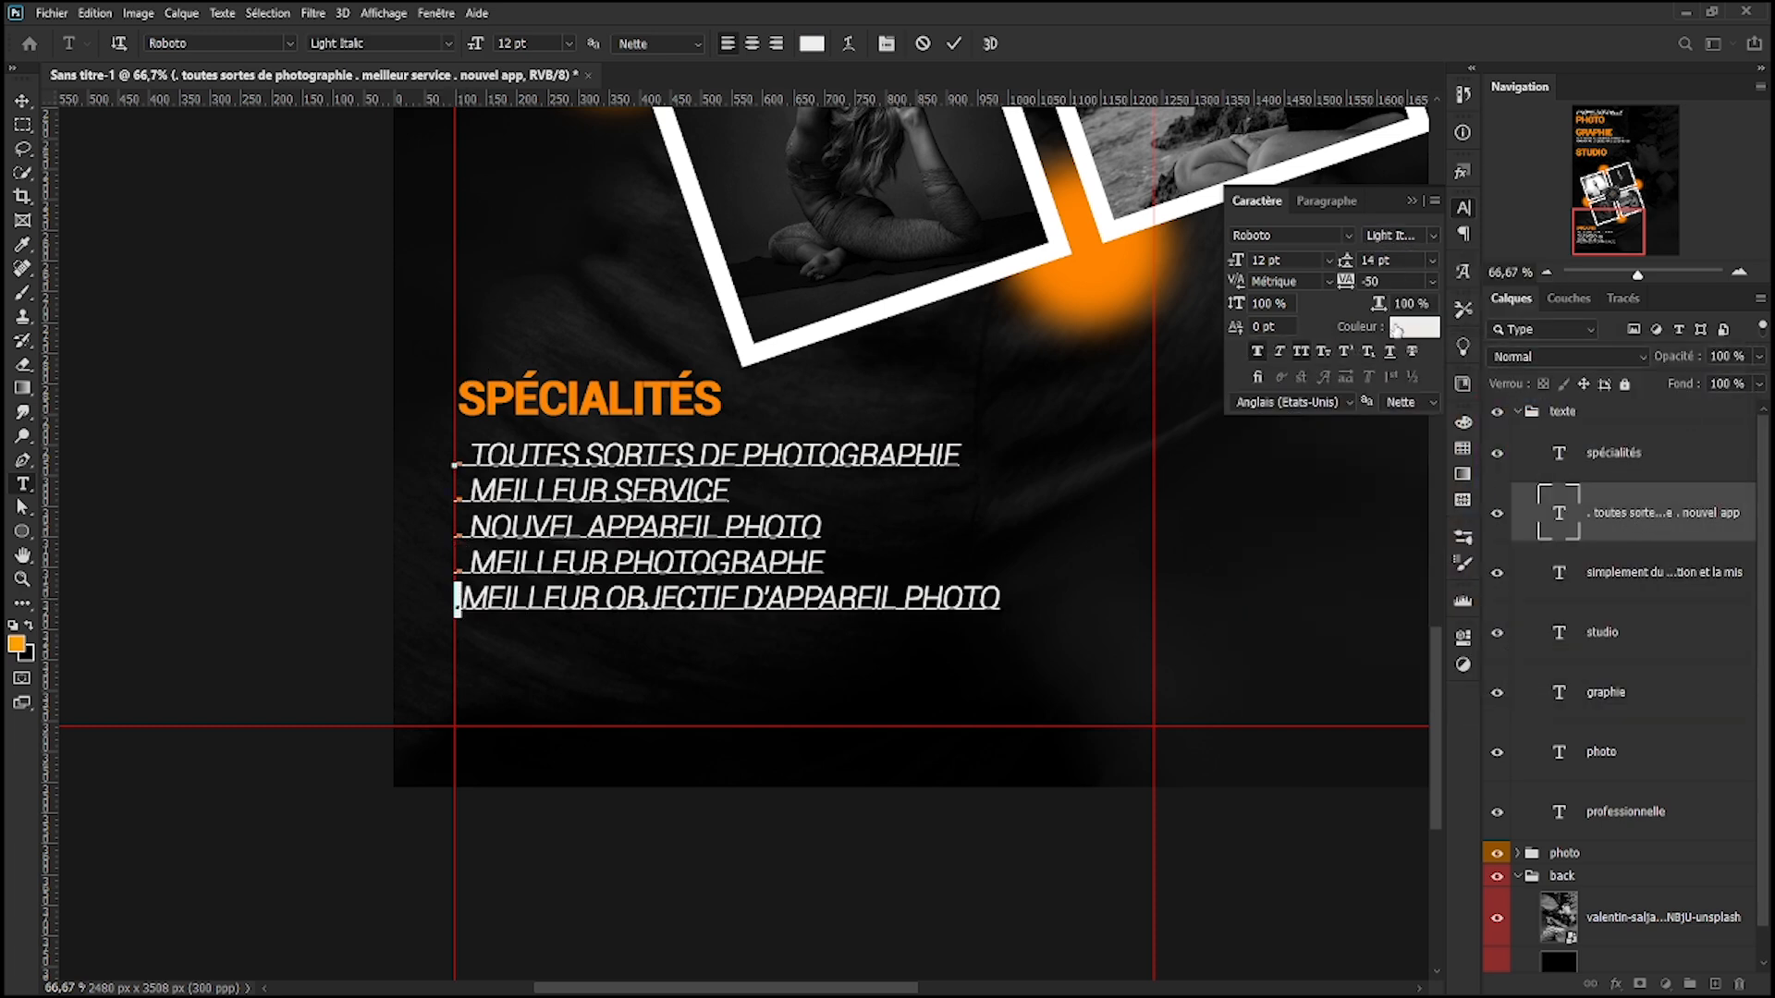
left_click(1414, 325)
left_click(470, 386)
left_click(1667, 380)
left_click(1433, 236)
left_click(1391, 486)
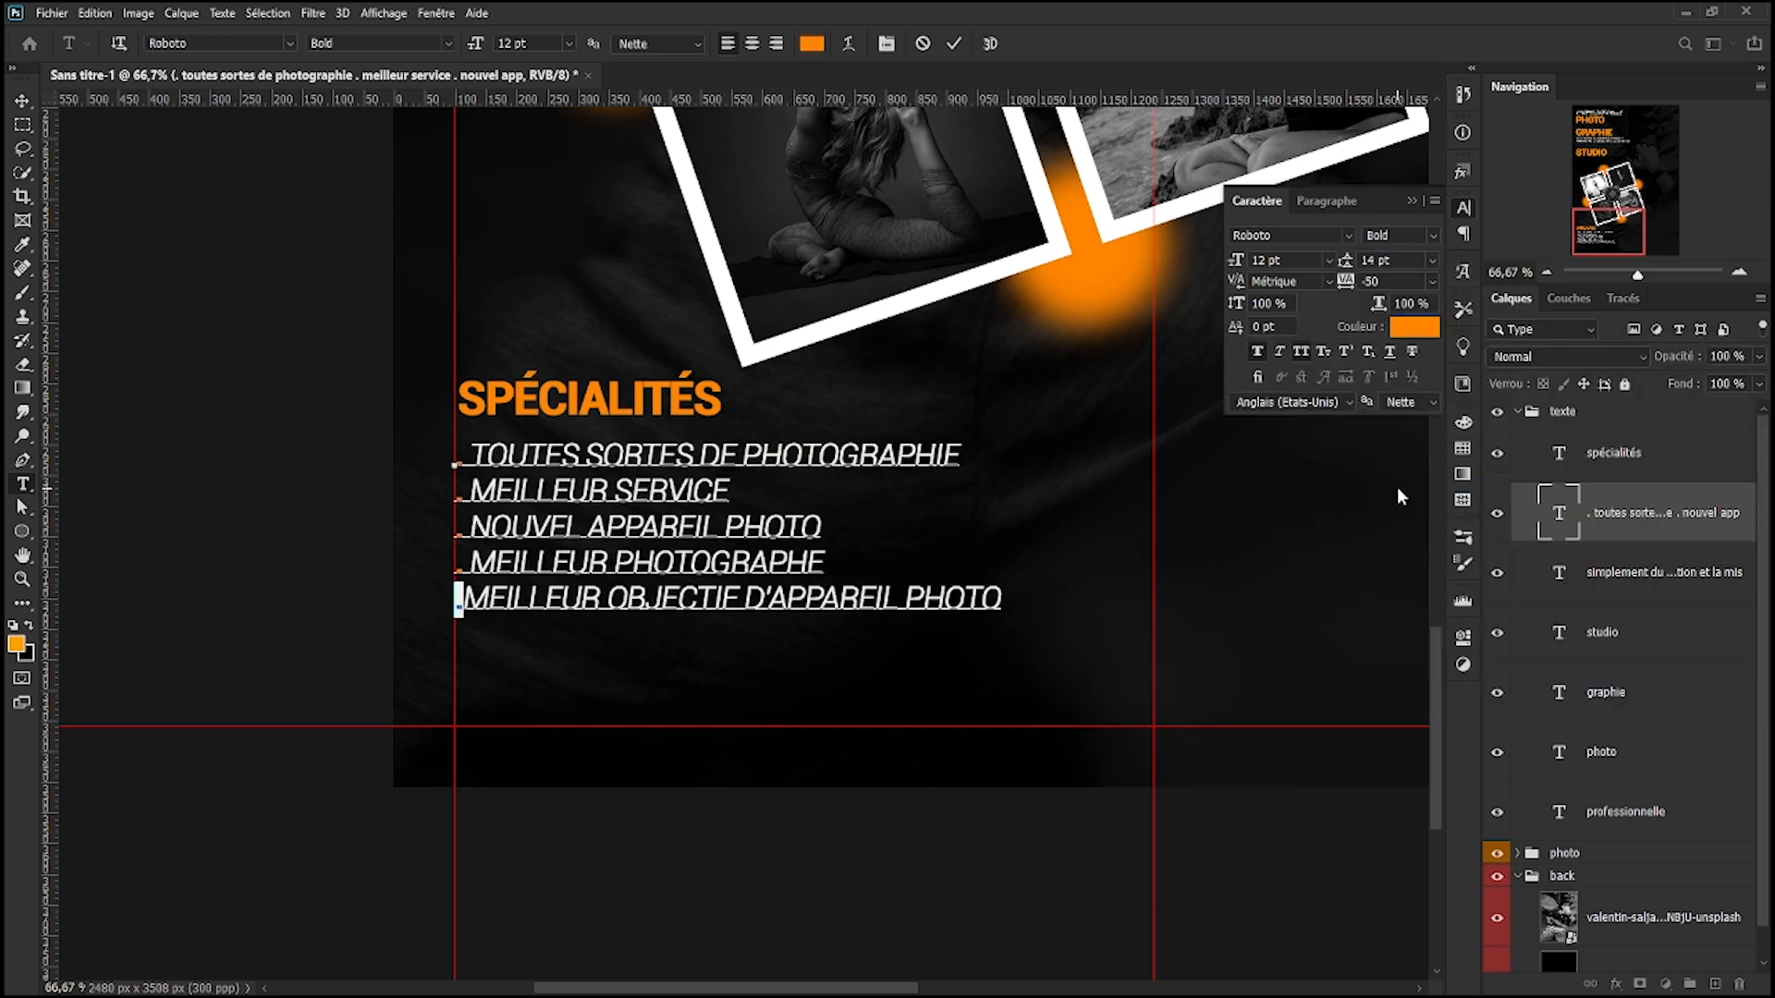
- Add a space after the list's last dot and finish editing the text
left_click(463, 594)
key("Up")
key("Up")
key("Up")
key("Up")
key("BackSpace")
key("ctrl+Return")
key("v")
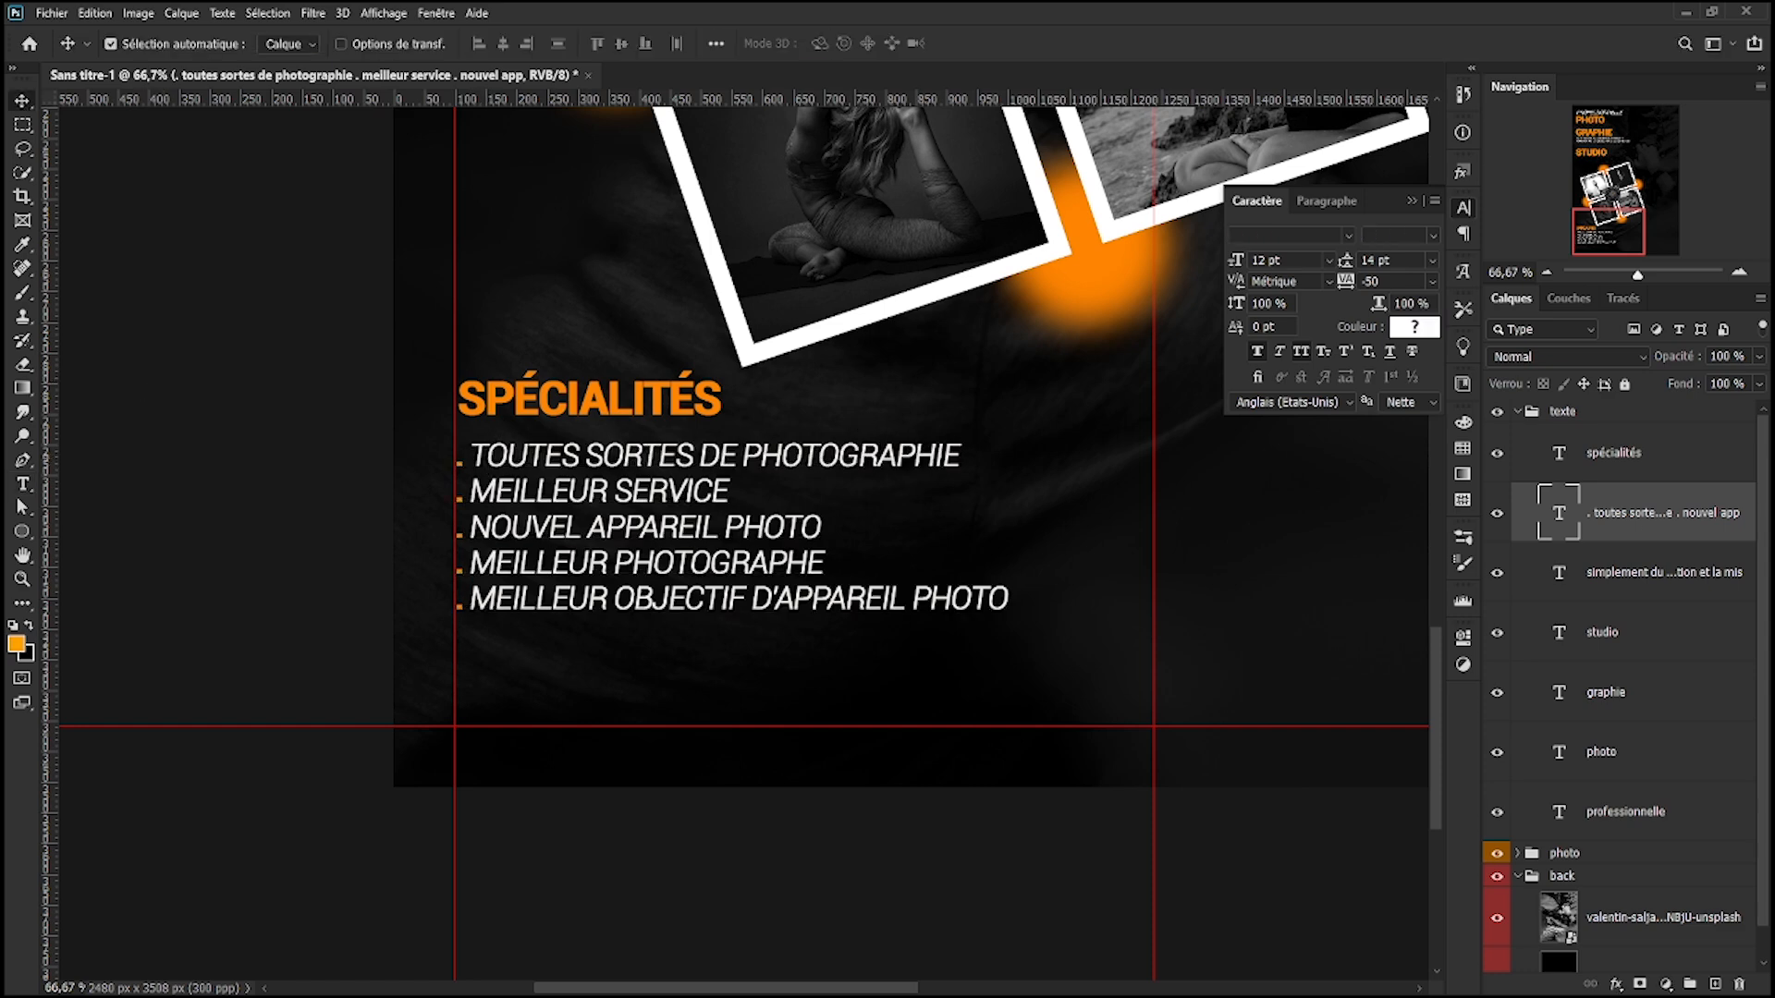
- Set the whole specialities list to 10 pt and move it up closer to the SPÉCIALITÉS heading
double_click(1557, 515)
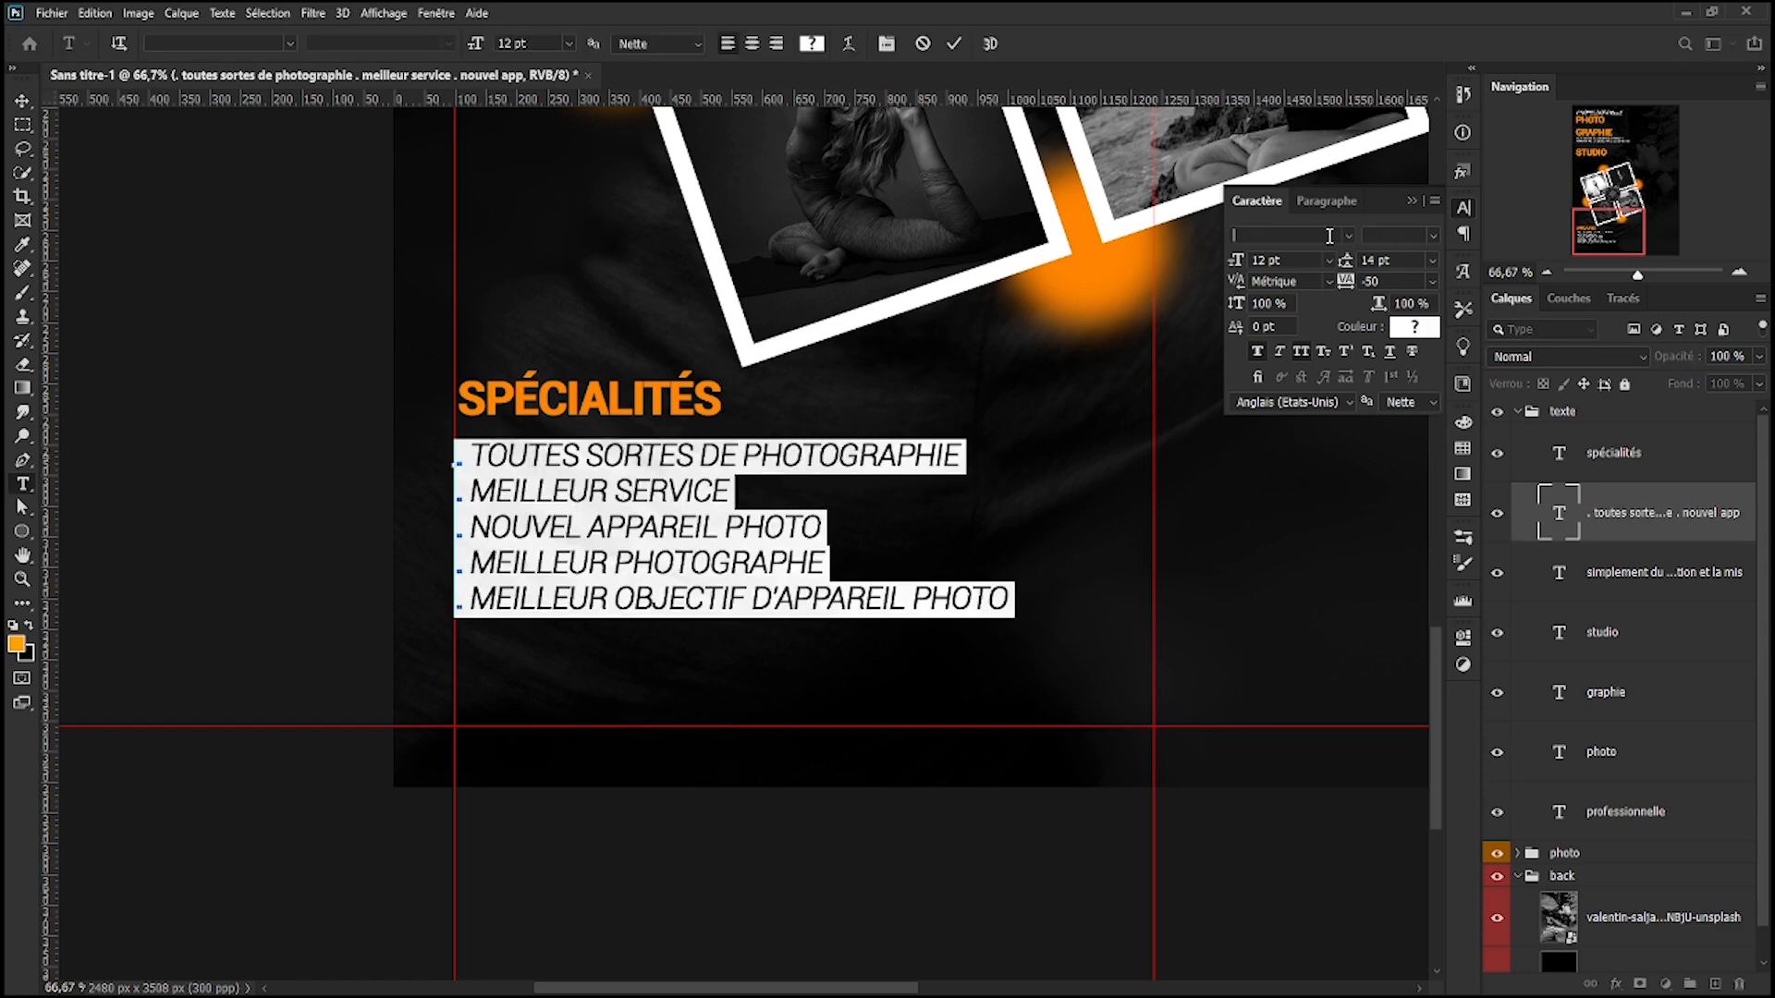
type("10")
left_click(1560, 514)
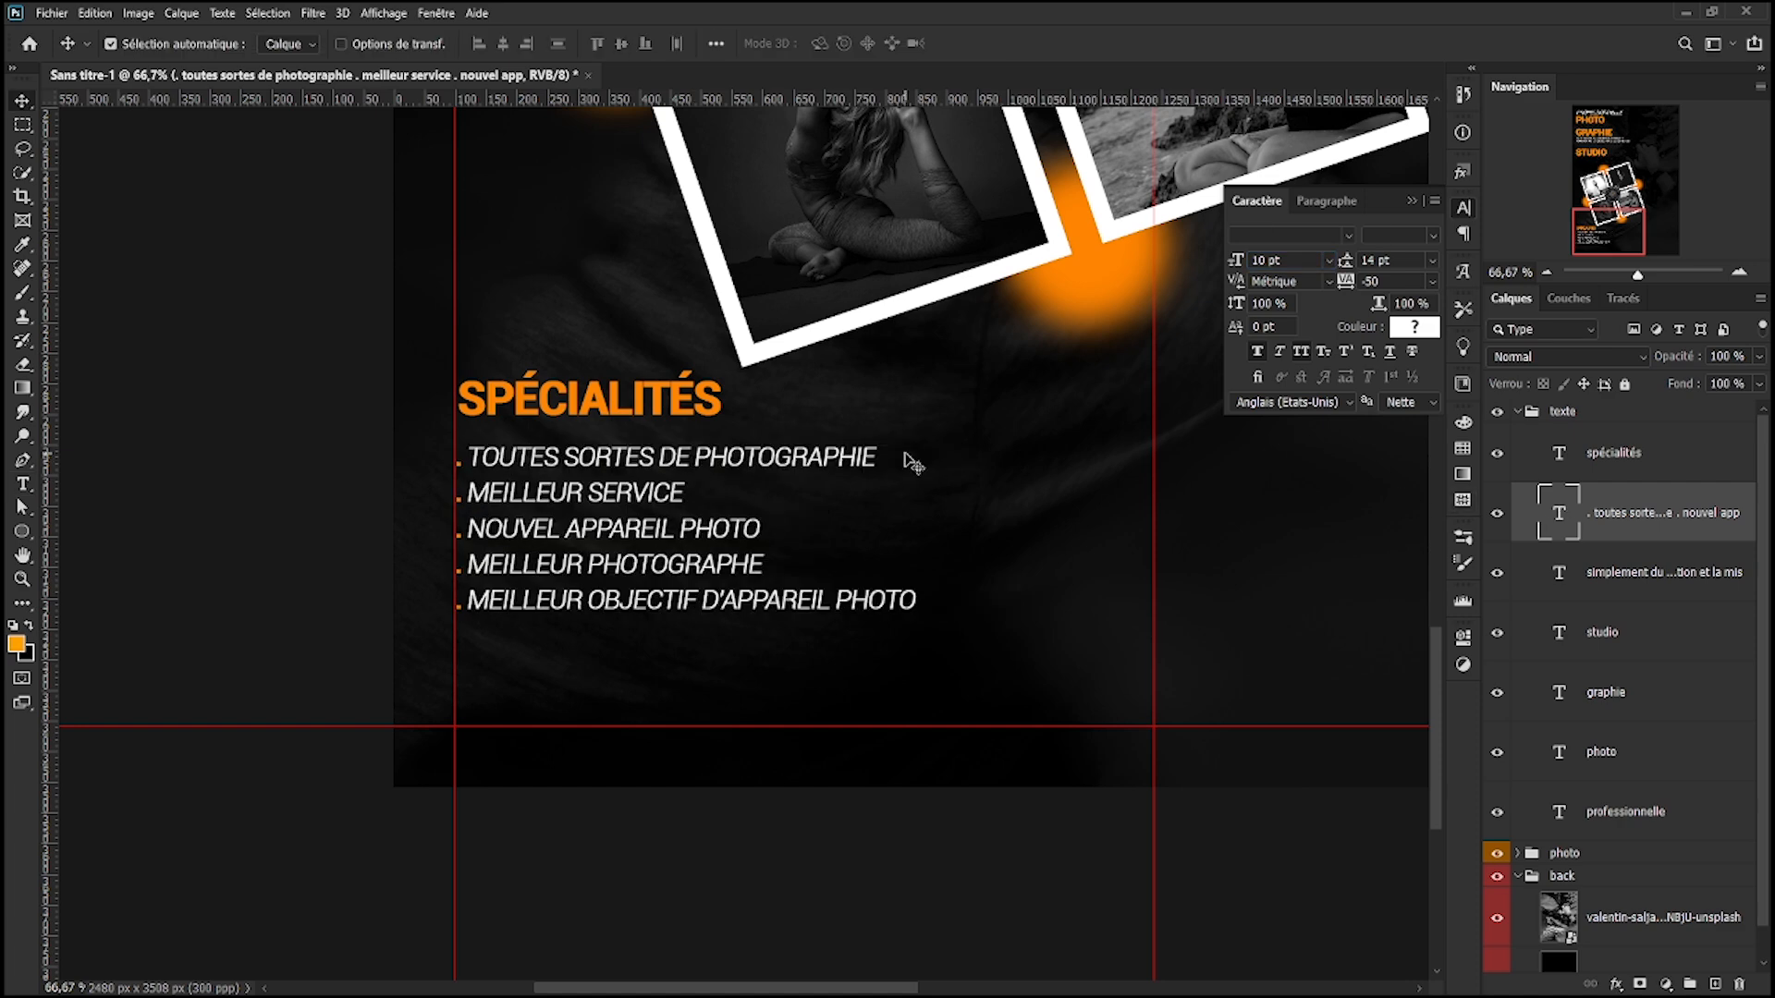
key("ctrl+t")
left_click_drag(602, 466, 605, 453)
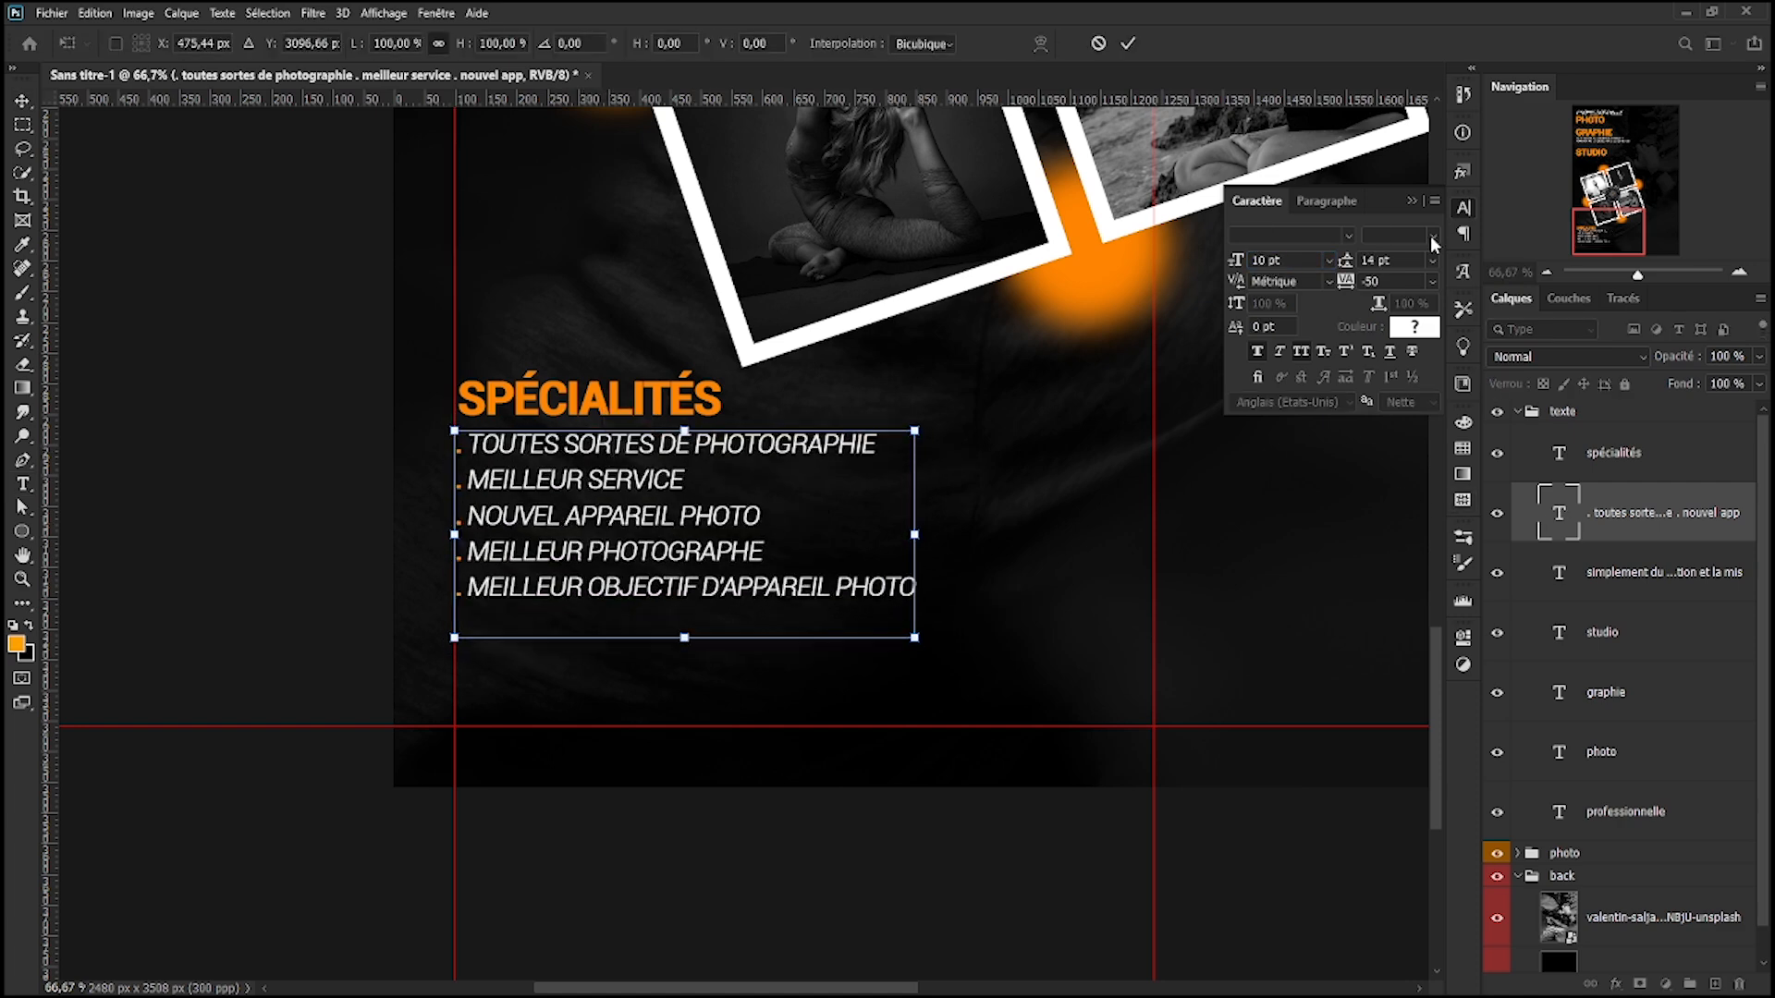
key("Return")
- Duplicate the SPÉCIALITÉS heading and replace the copy's text with "à propos de nous"
key("ctrl+minus")
key("ctrl+minus")
key("ctrl+minus")
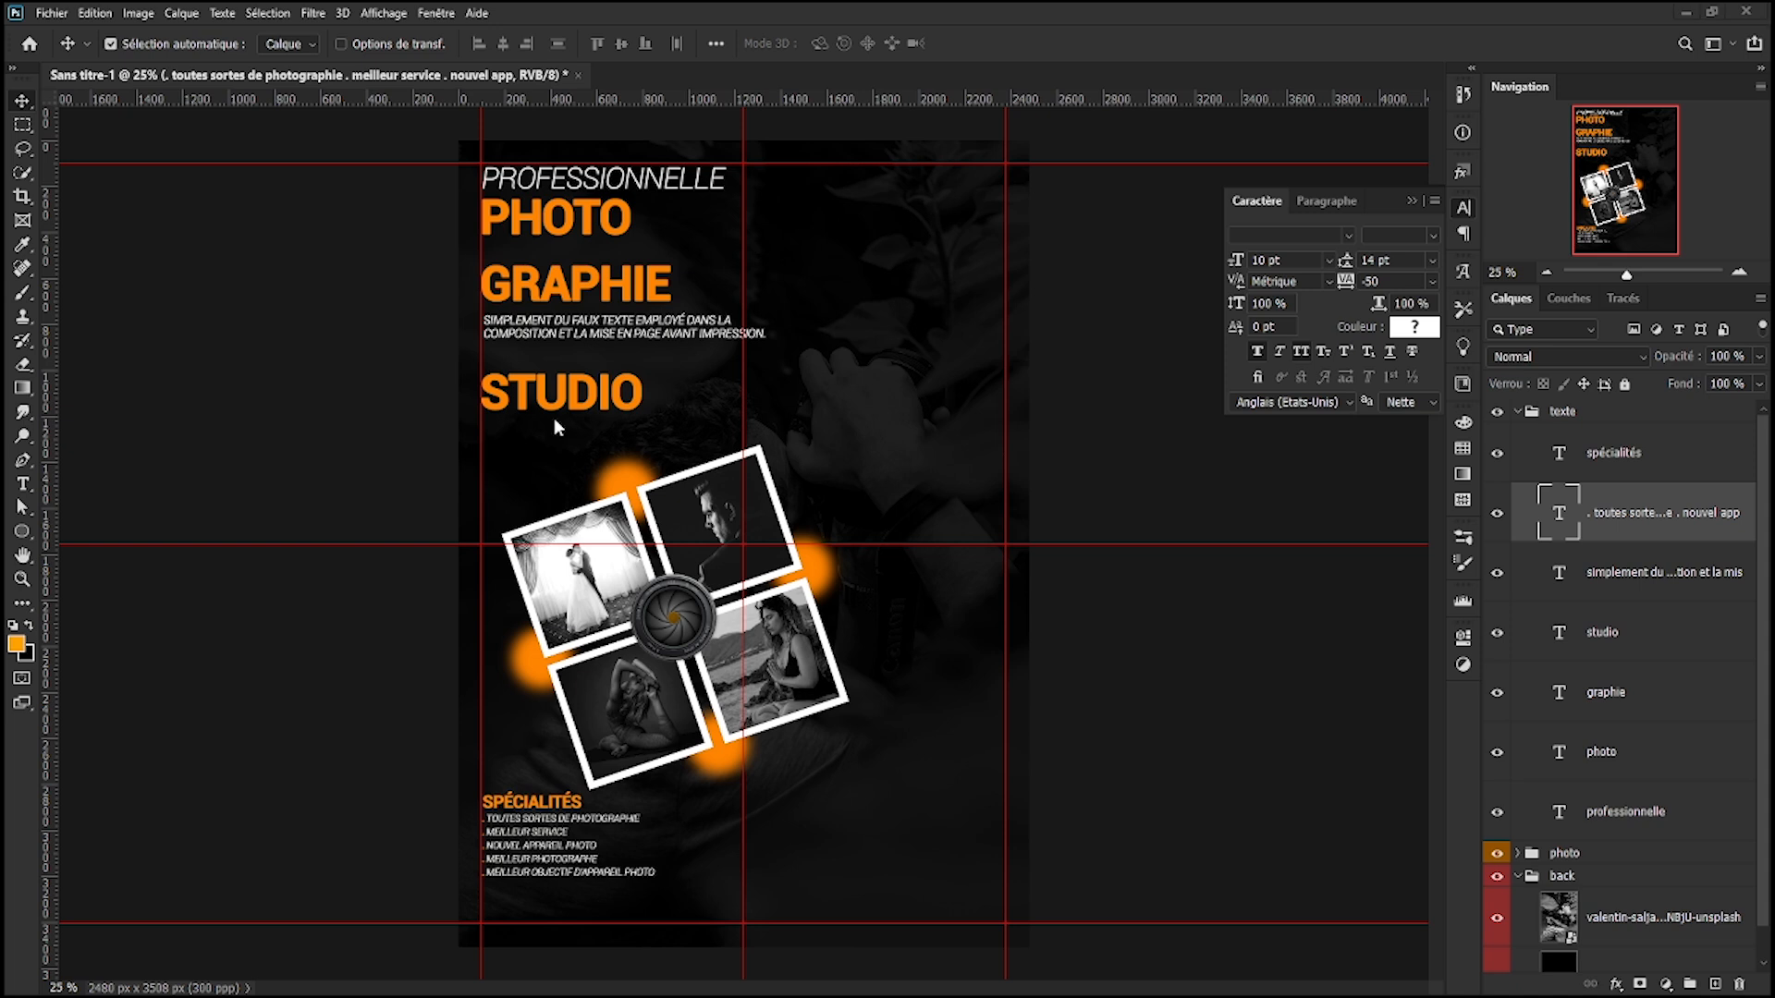
left_click(1613, 453)
key("ctrl+j")
double_click(1562, 455)
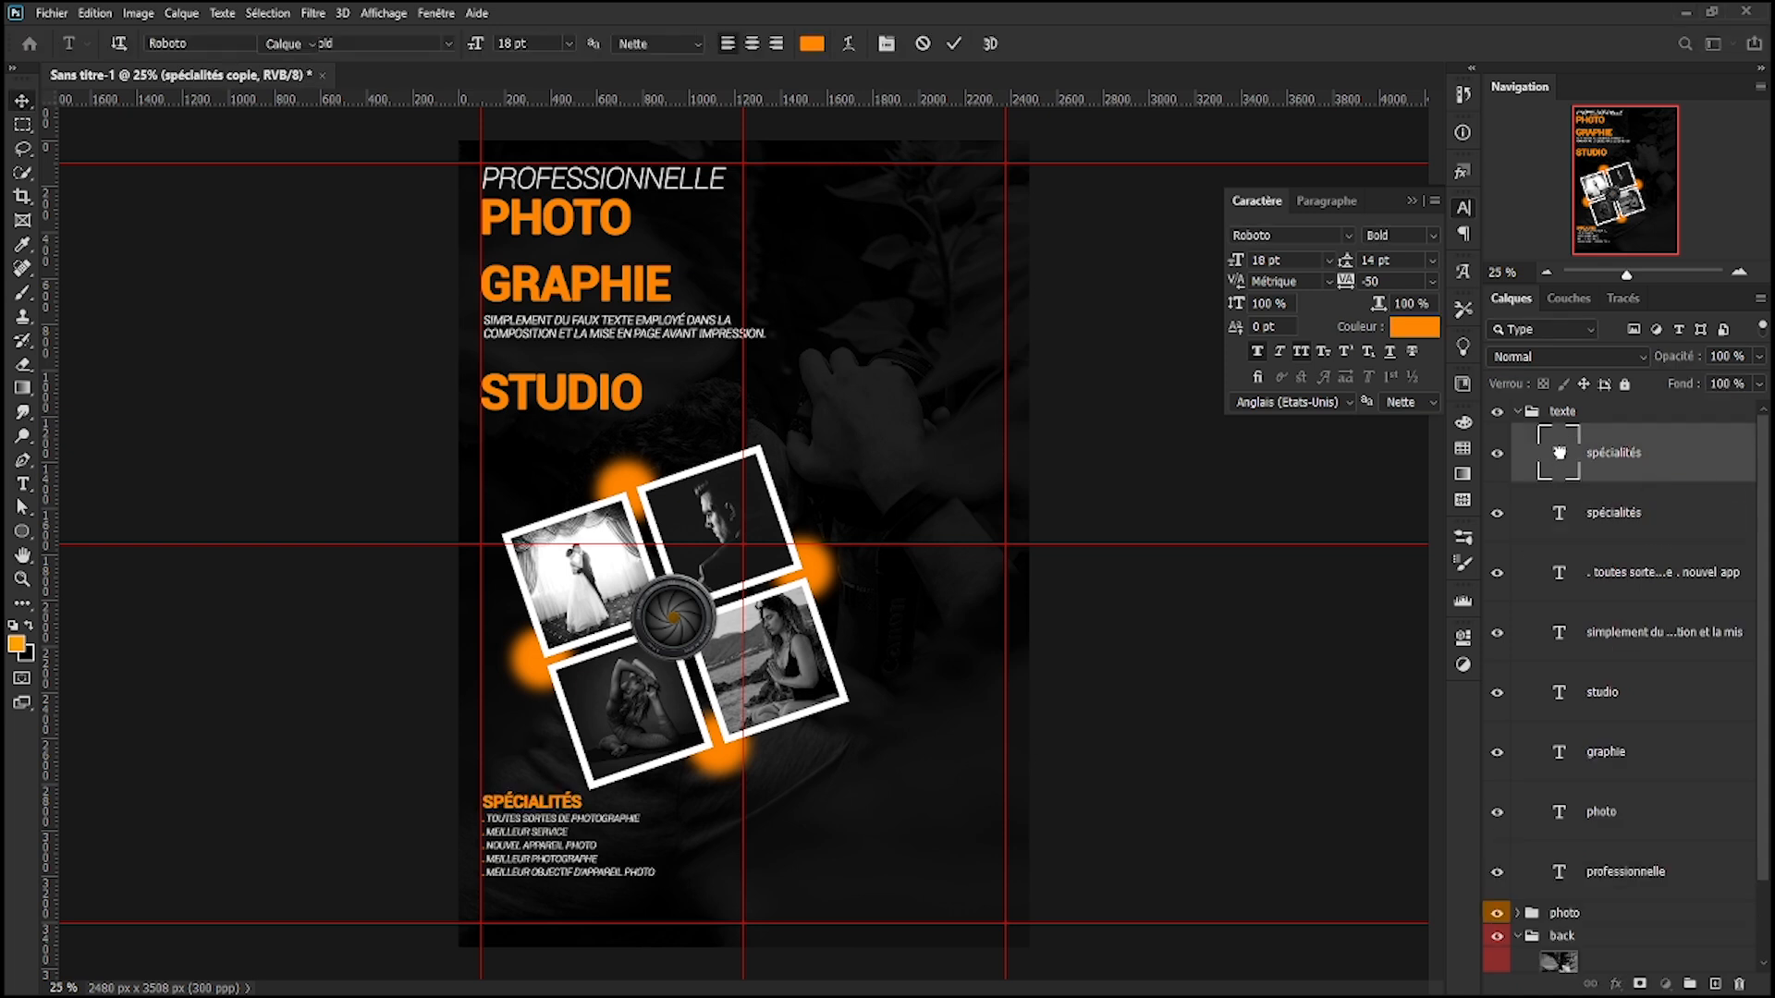
type("à propos de nous")
key("ctrl+Return")
- Move the À PROPOS DE NOUS heading to the page's right guide, just below the photo grid
key("ctrl+t")
left_click_drag(599, 800, 966, 742)
key("Return")
- Duplicate the specialities list and paste the "simplement du faux texte" placeholder sentence over the copy's text
left_click(1664, 573)
key("ctrl+j")
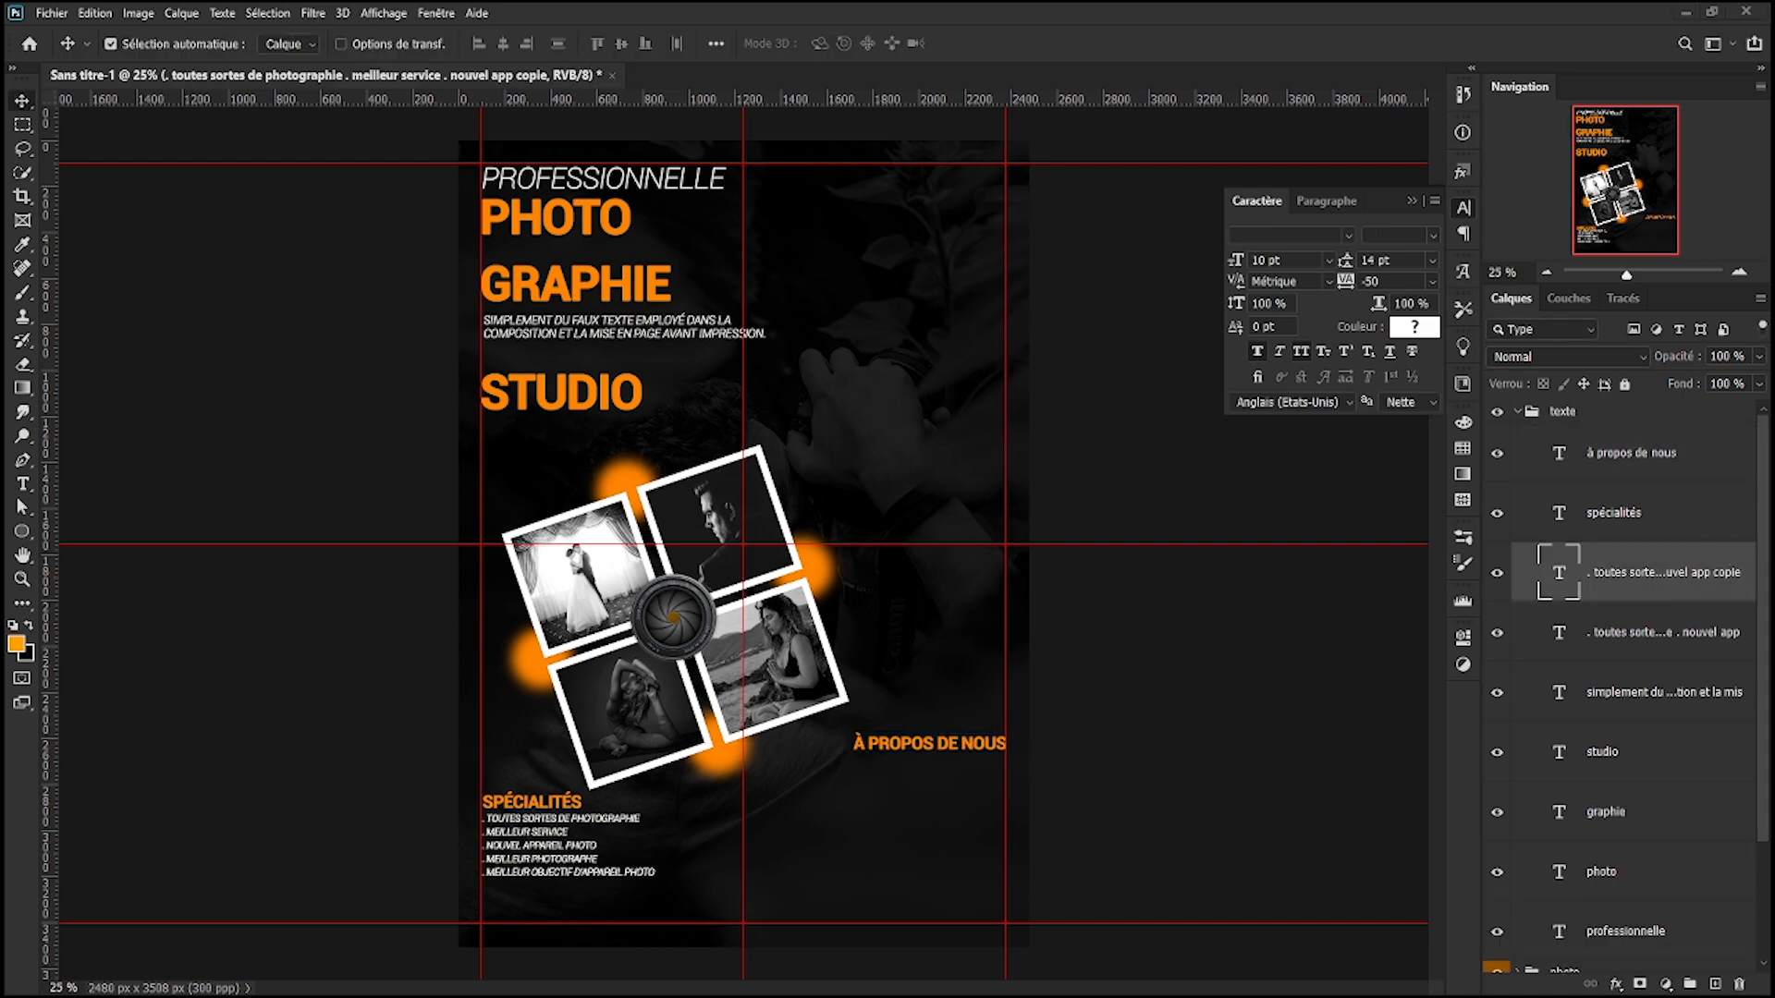
double_click(1562, 578)
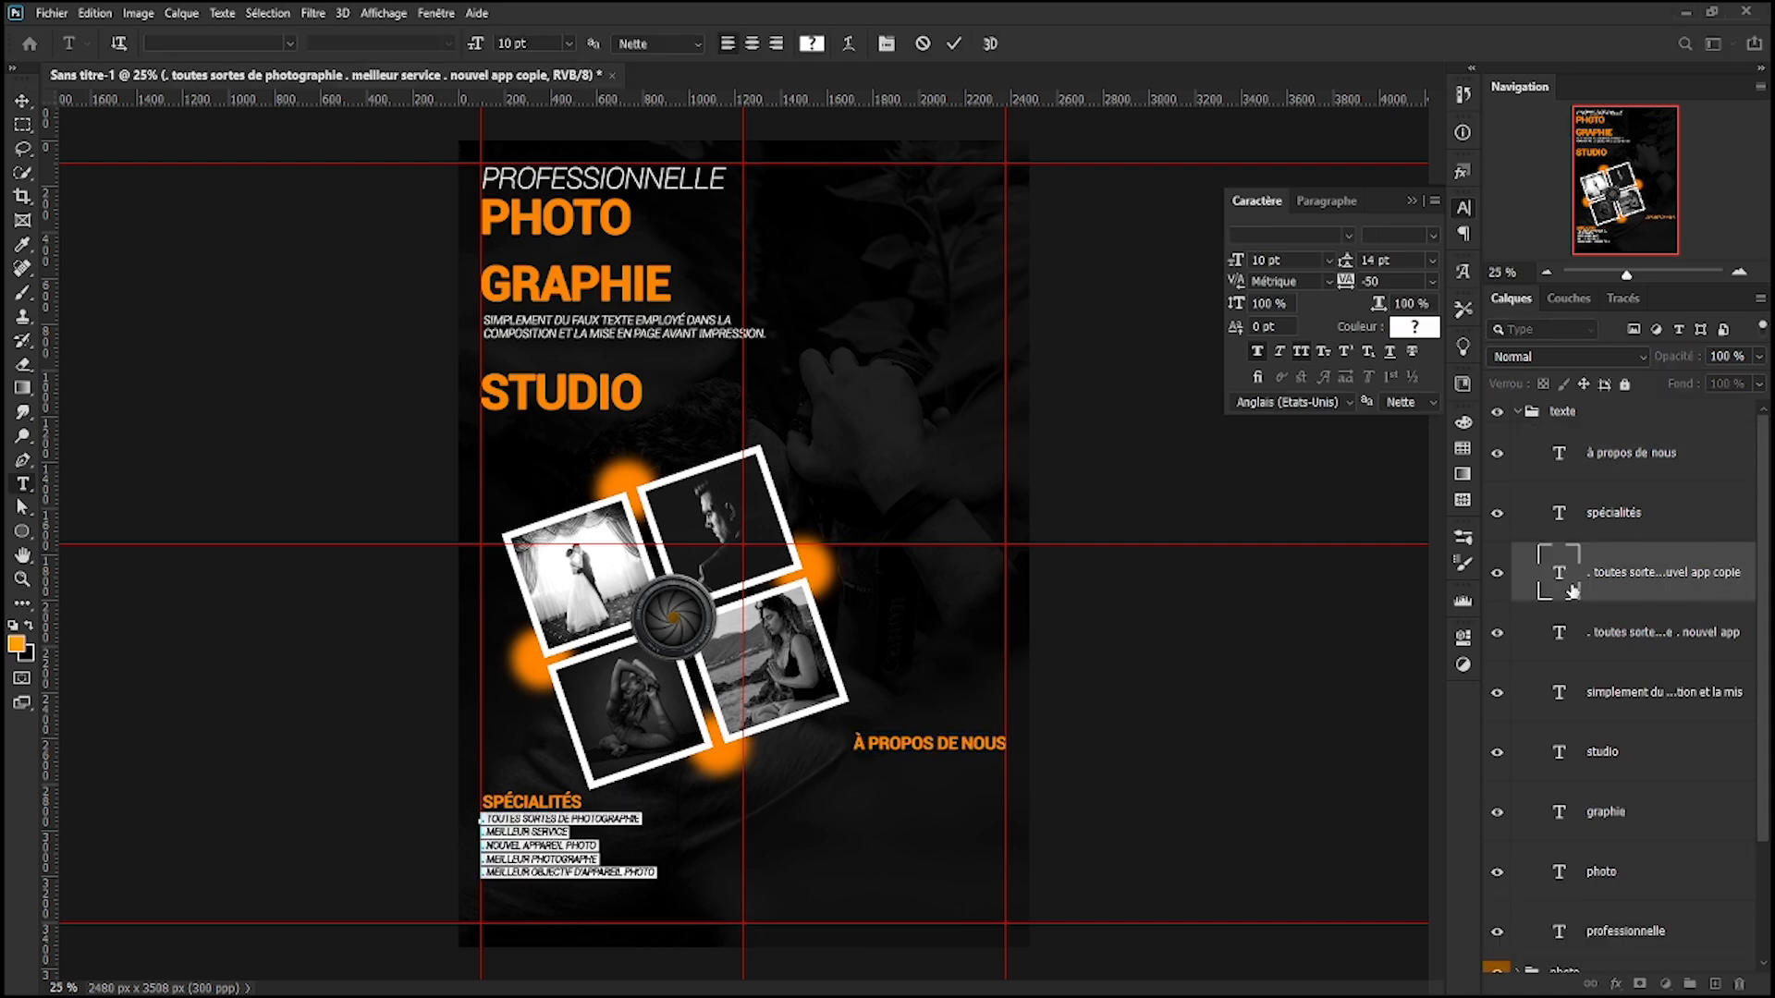
key("ctrl+v")
key("ctrl+Return")
- Move the pasted placeholder text beneath À PROPOS DE NOUS, against the right guide
key("ctrl+t")
left_click_drag(596, 843, 913, 793)
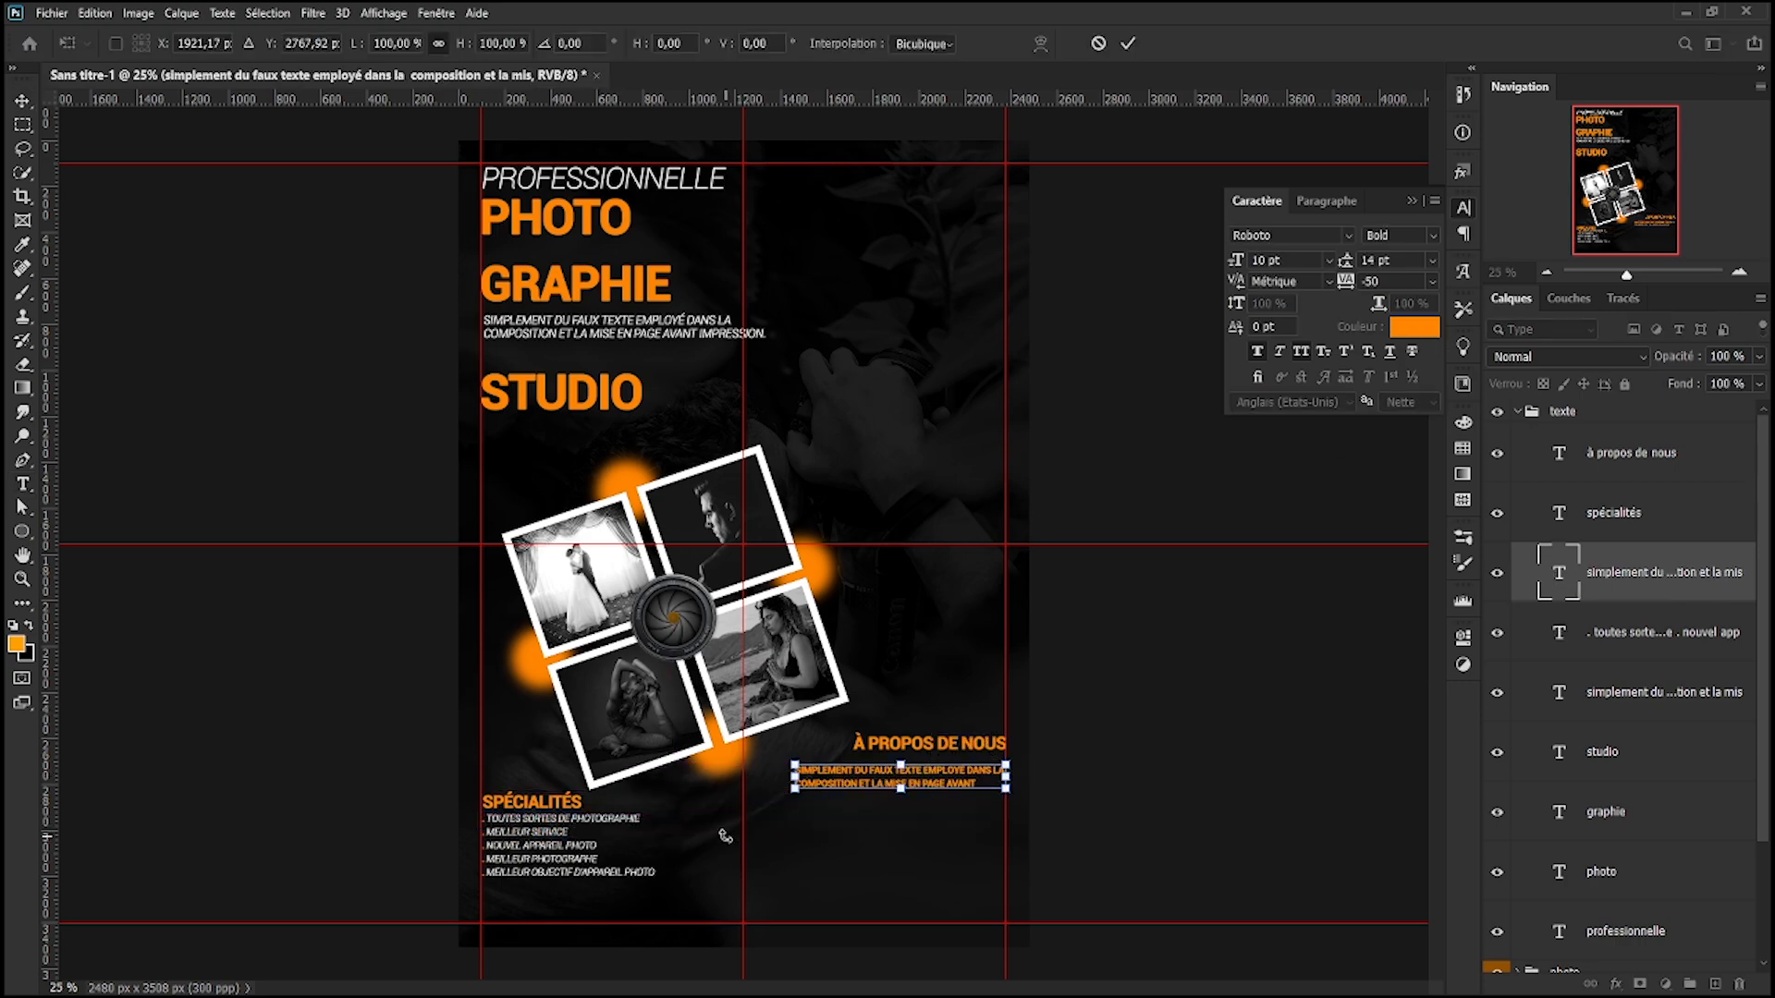
key("ctrl+plus")
key("ctrl+plus")
key("ctrl+plus")
left_click_drag(652, 861, 967, 196)
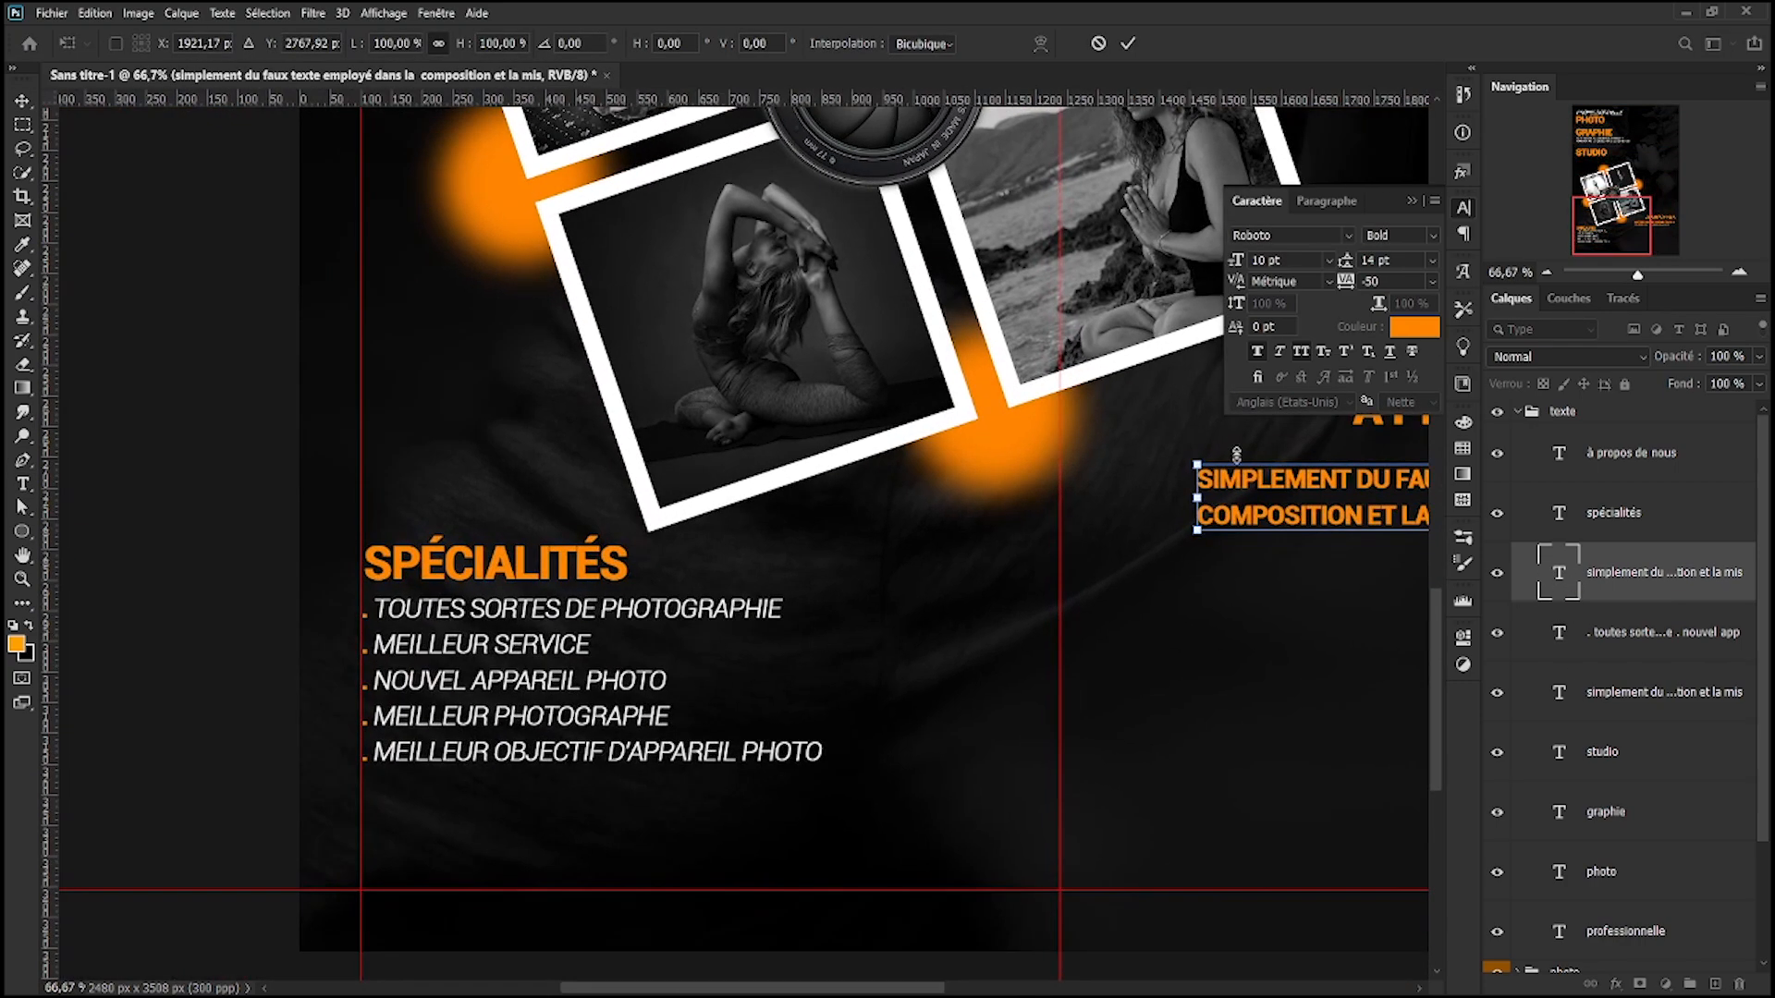
key("Return")
- Recolour the placeholder text under À PROPOS DE NOUS with the off-white sampled from the specialities list
double_click(1569, 574)
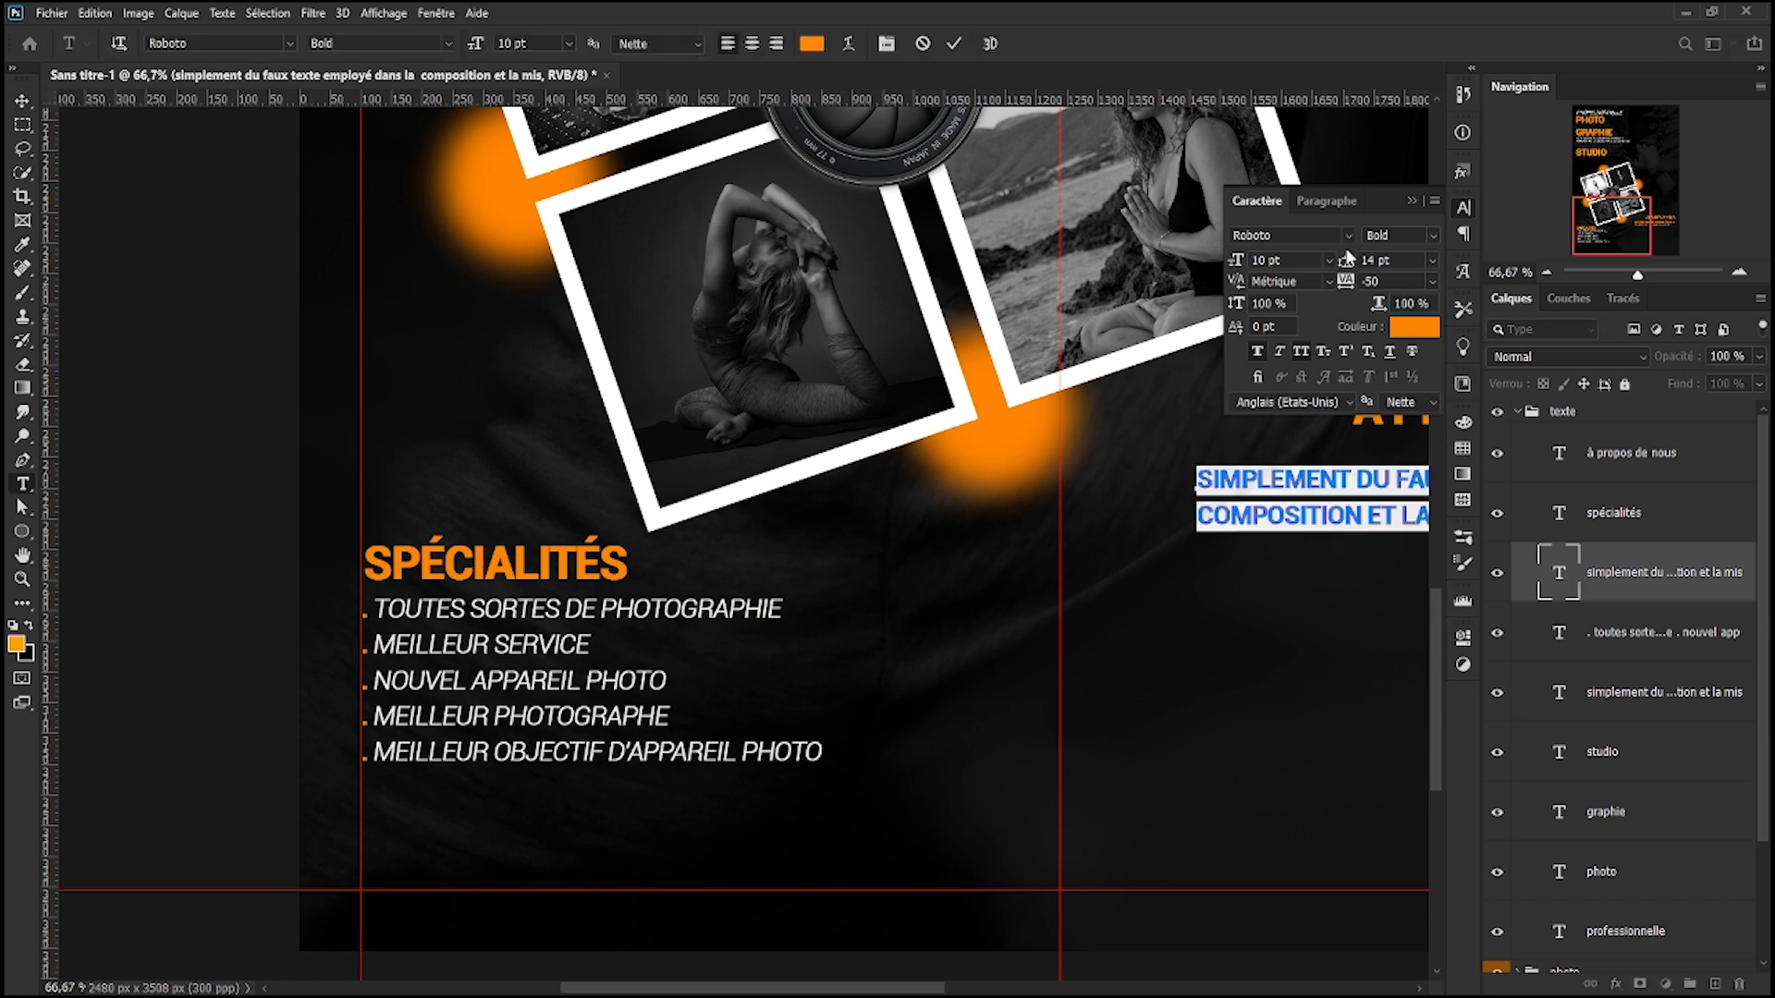
left_click(1415, 326)
left_click(477, 605)
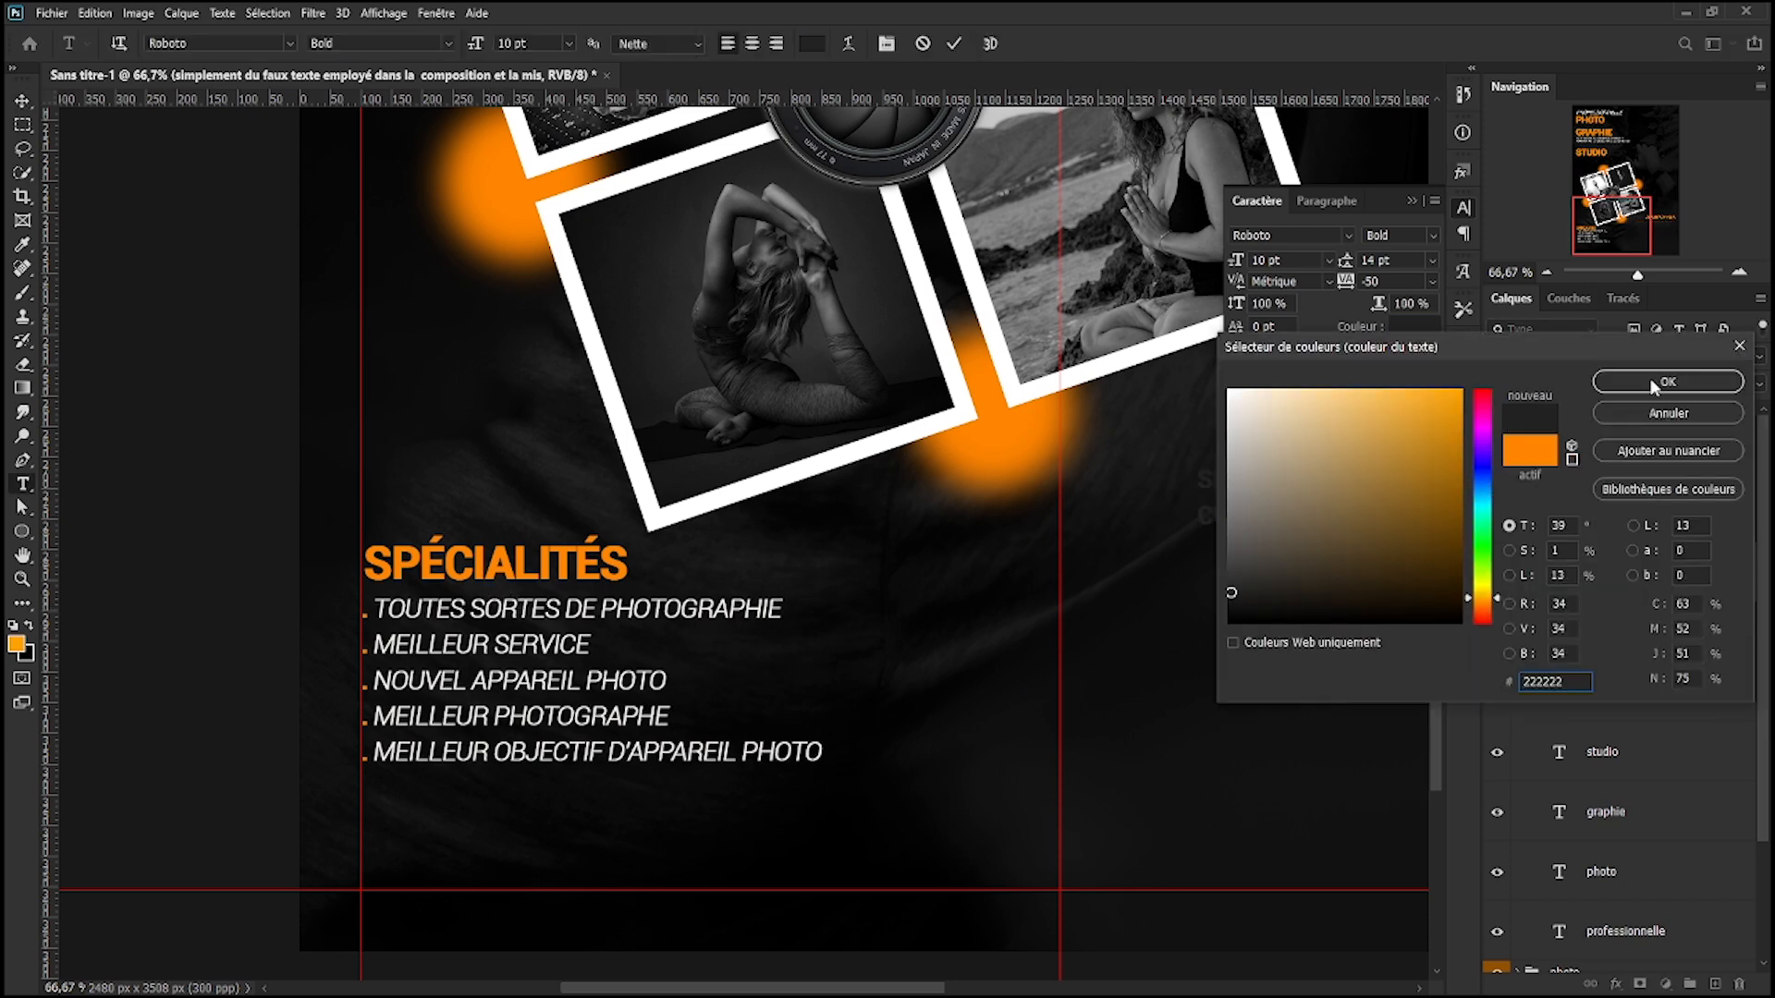
left_click(379, 603)
key("ctrl+plus")
key("ctrl+plus")
key("ctrl+plus")
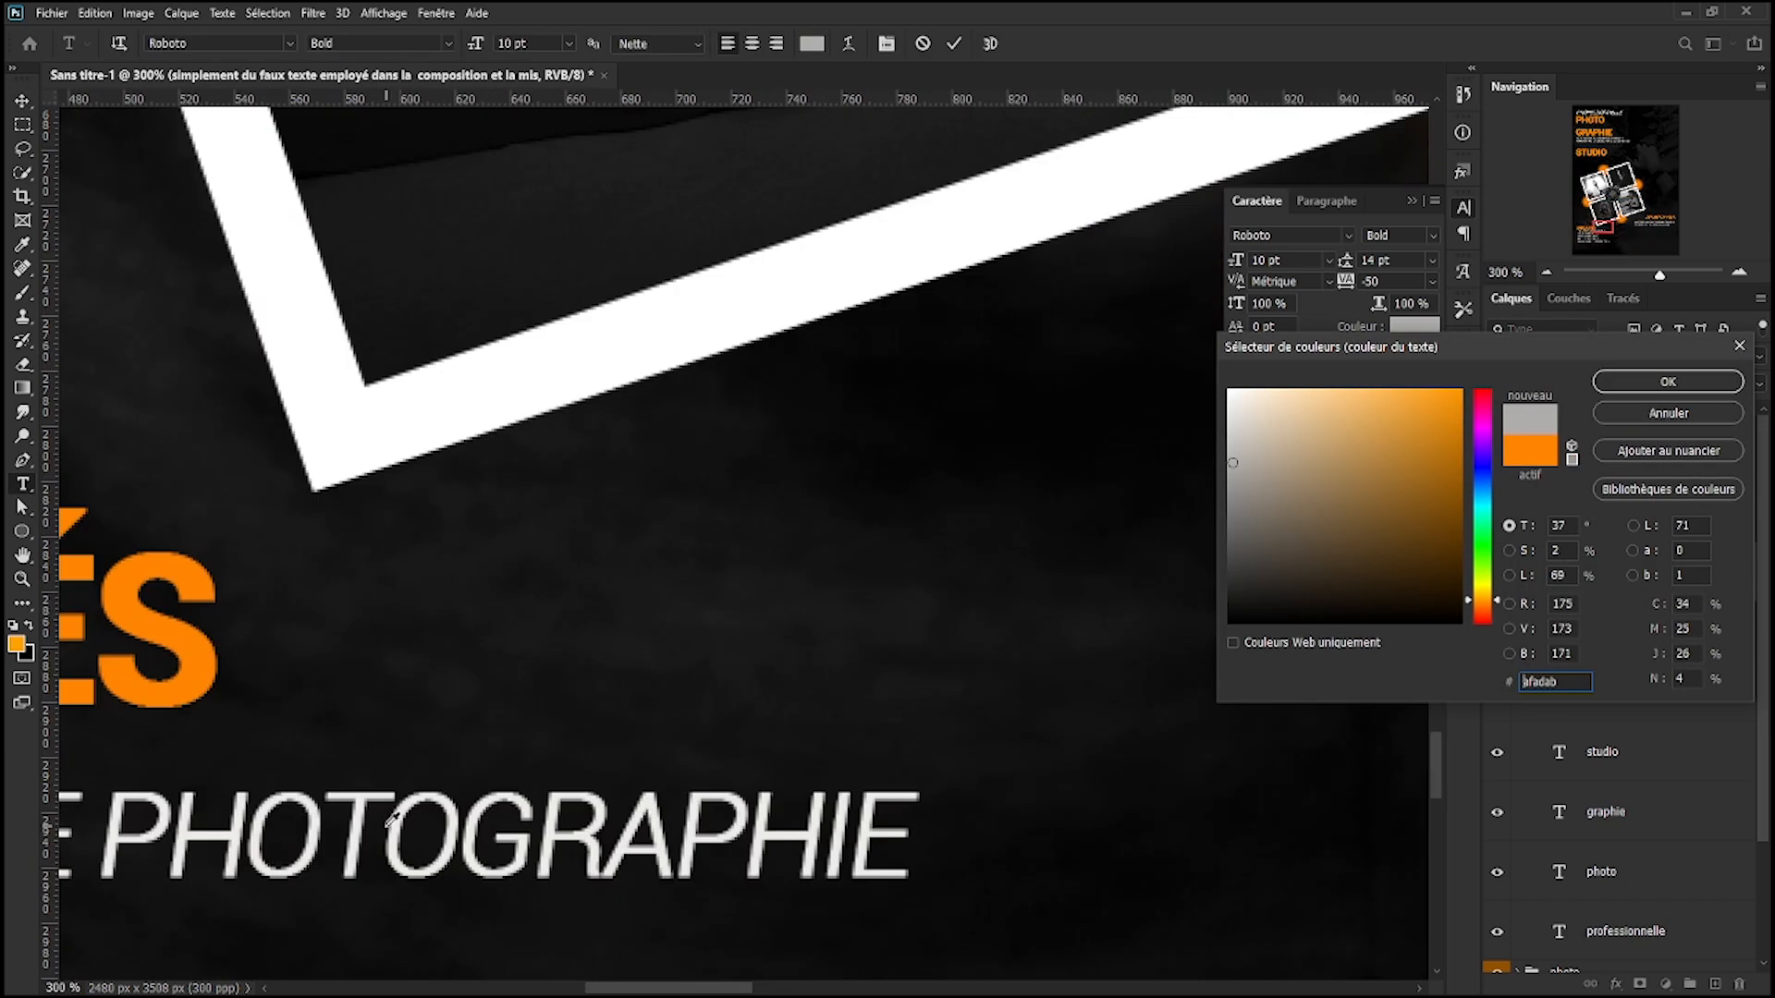
left_click(389, 821)
left_click(1662, 414)
- Right-align the placeholder paragraph under À PROPOS DE NOUS
key("ctrl+minus")
key("ctrl+minus")
key("ctrl+minus")
key("ctrl+minus")
key("ctrl+minus")
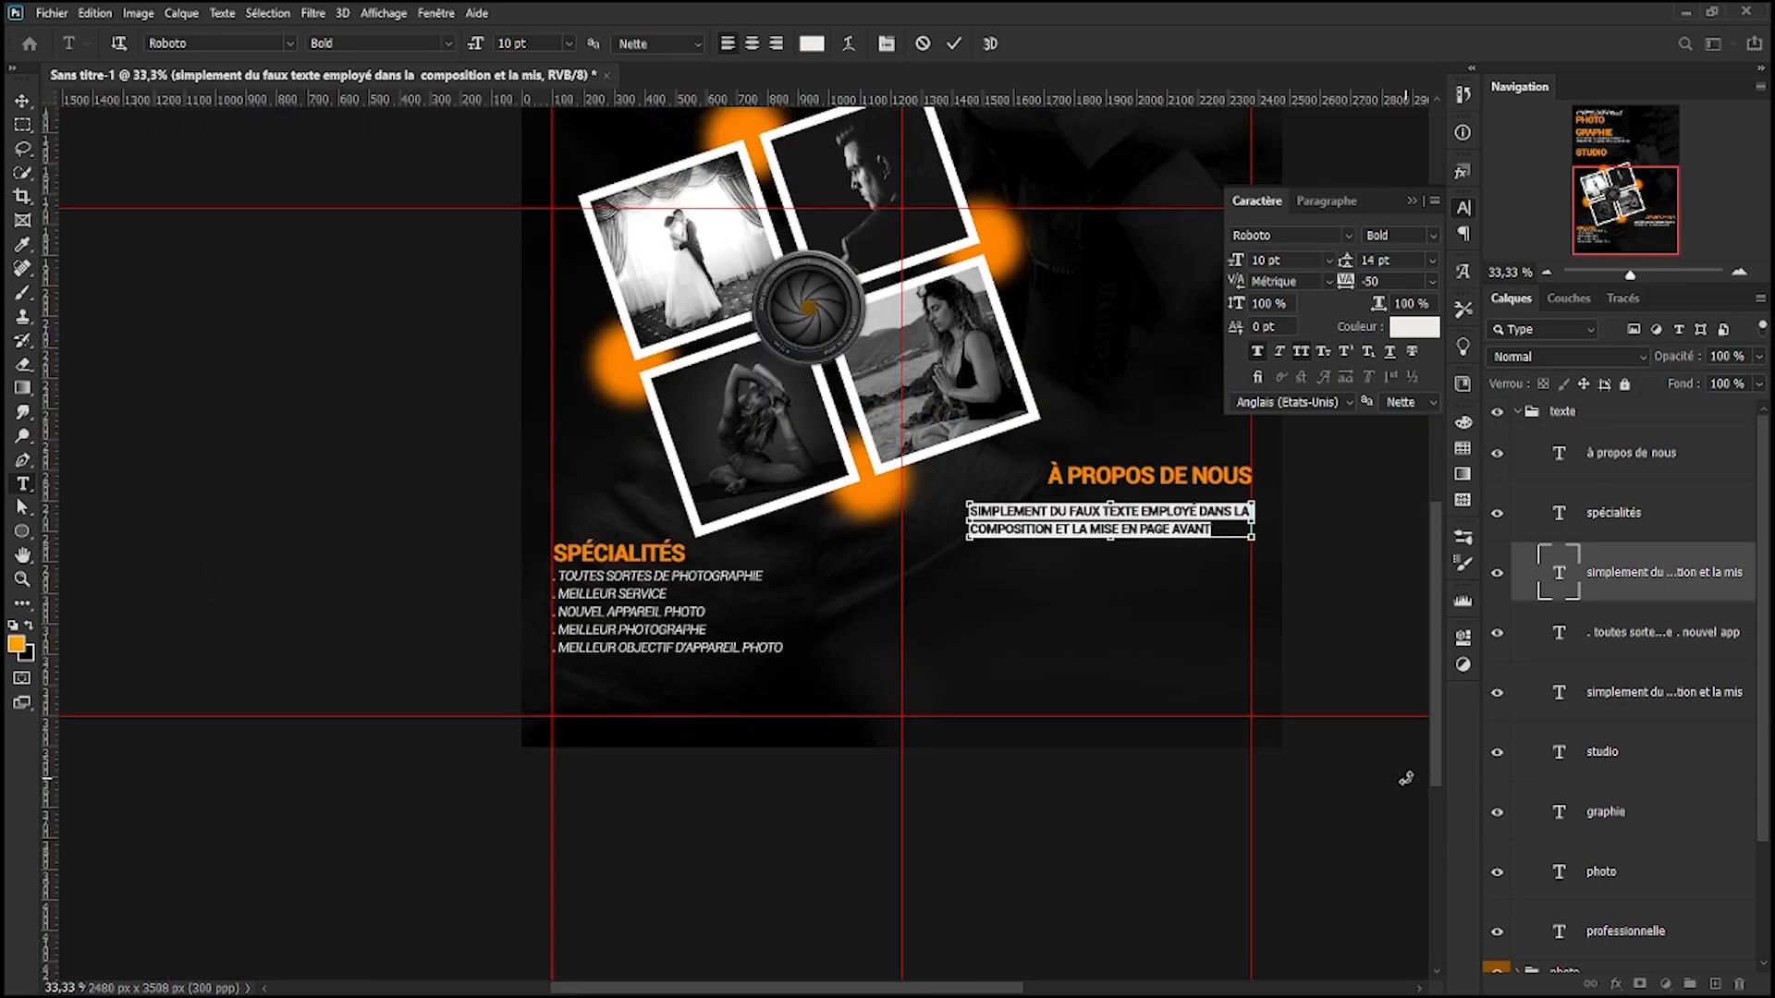
left_click(1326, 200)
left_click(1313, 233)
- Position the right-aligned paragraph directly beneath À PROPOS DE NOUS, with its right edge on the guide
key("ctrl+t")
left_click_drag(1094, 534, 1178, 504)
key("Return")
key("Down")
key("Down")
key("Down")
key("Down")
key("Down")
key("Down")
key("Down")
key("Down")
key("Down")
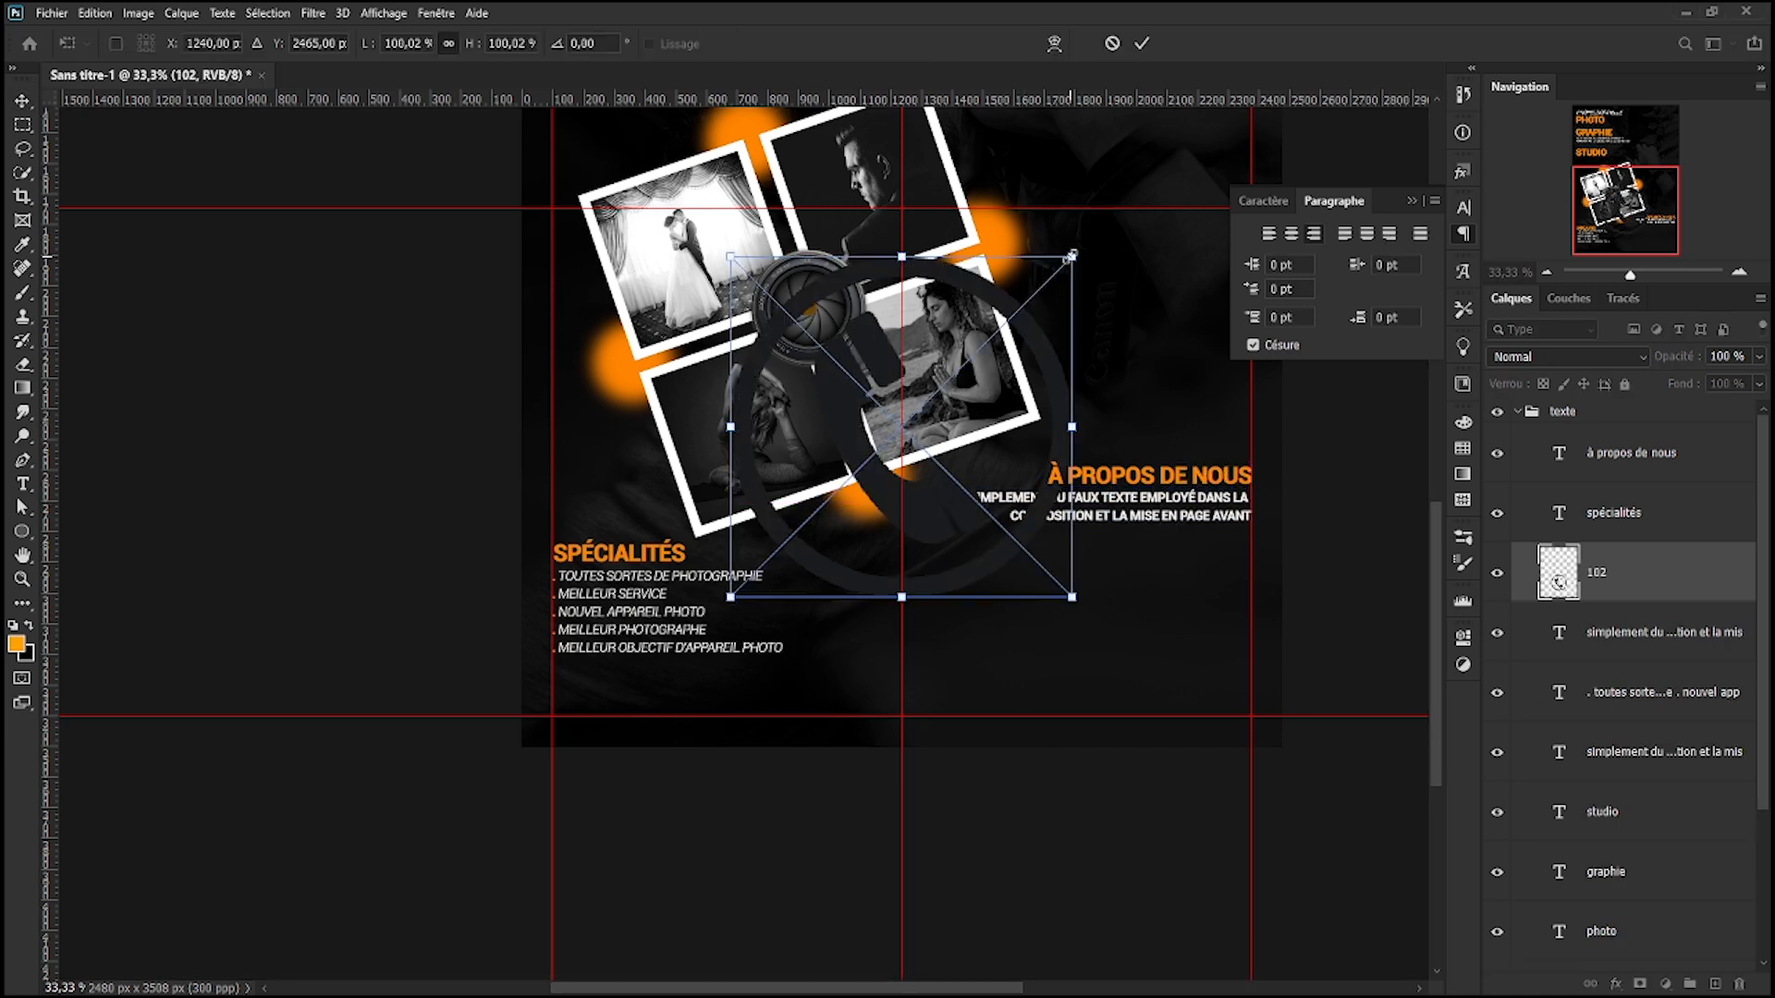
- Shrink the placed phone icon (102) to a small symbol below the À PROPOS DE NOUS paragraph
left_click_drag(1071, 258, 1214, 617)
key("ctrl+plus")
key("ctrl+plus")
key("Return")
- Apply an orange Incrustation couleur effect to the phone icon and move its layer to the top of the texte group
double_click(1663, 567)
key("Return")
left_click_drag(1679, 573, 1680, 430)
key("ctrl+minus")
key("ctrl+minus")
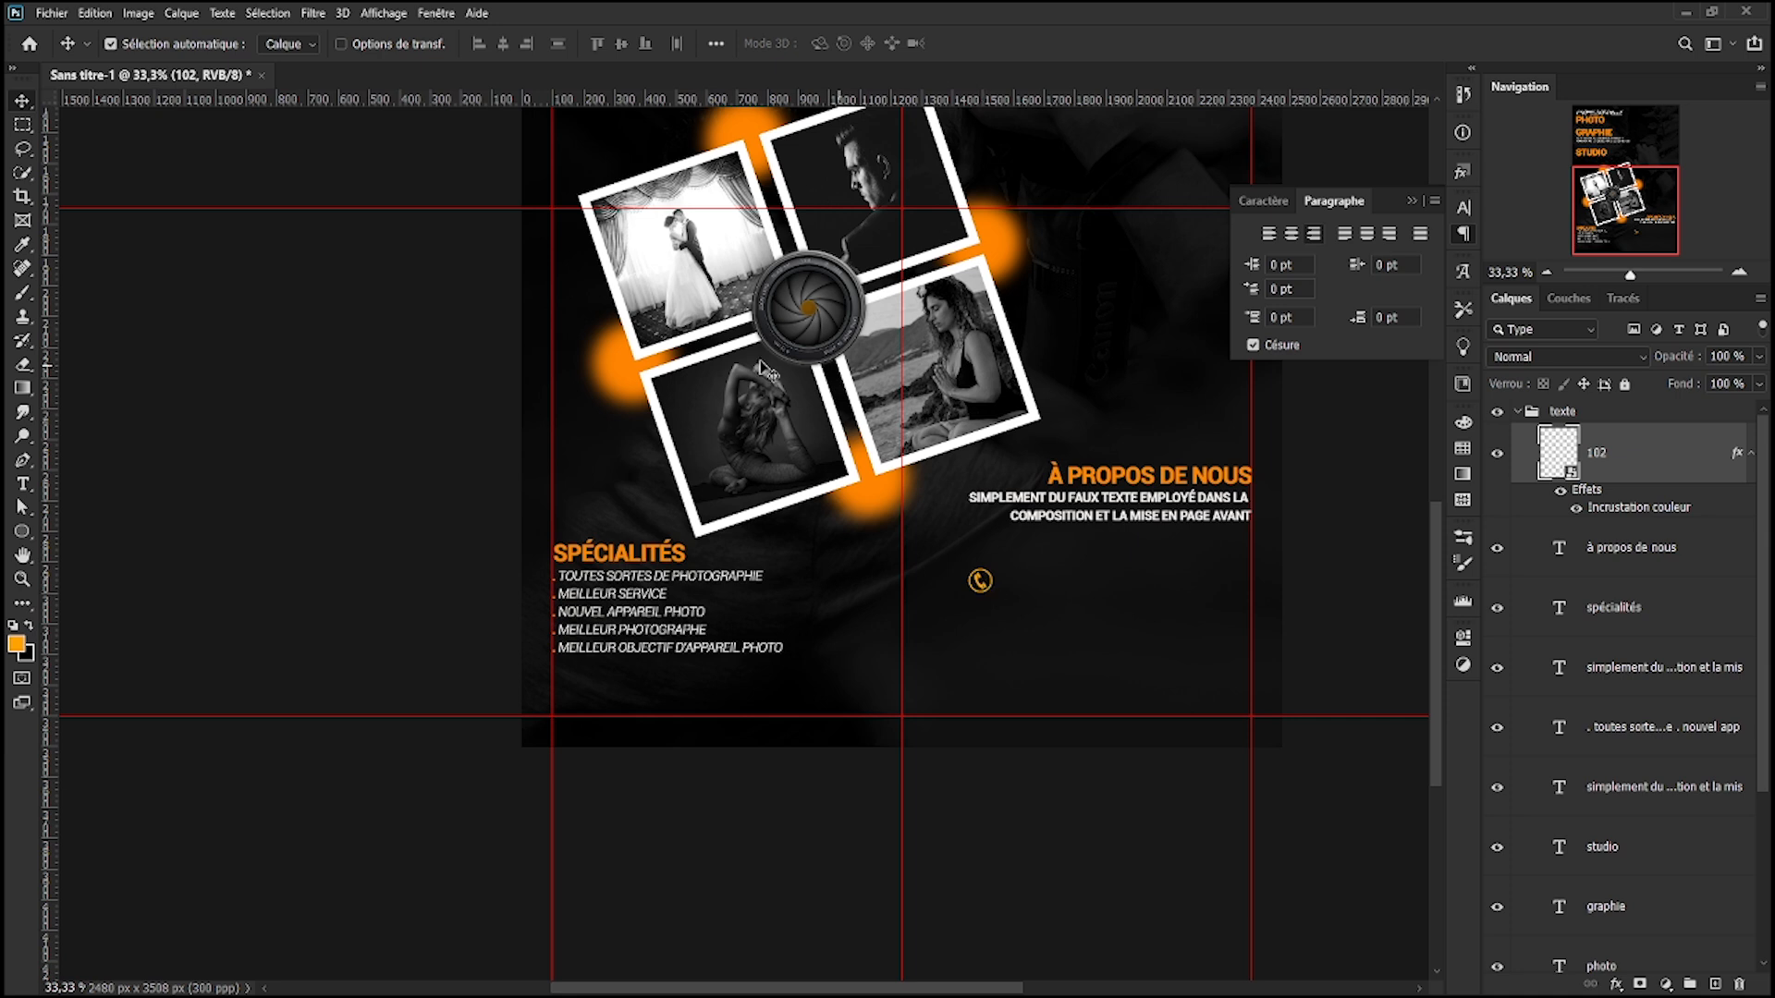
key("t")
left_click(964, 588)
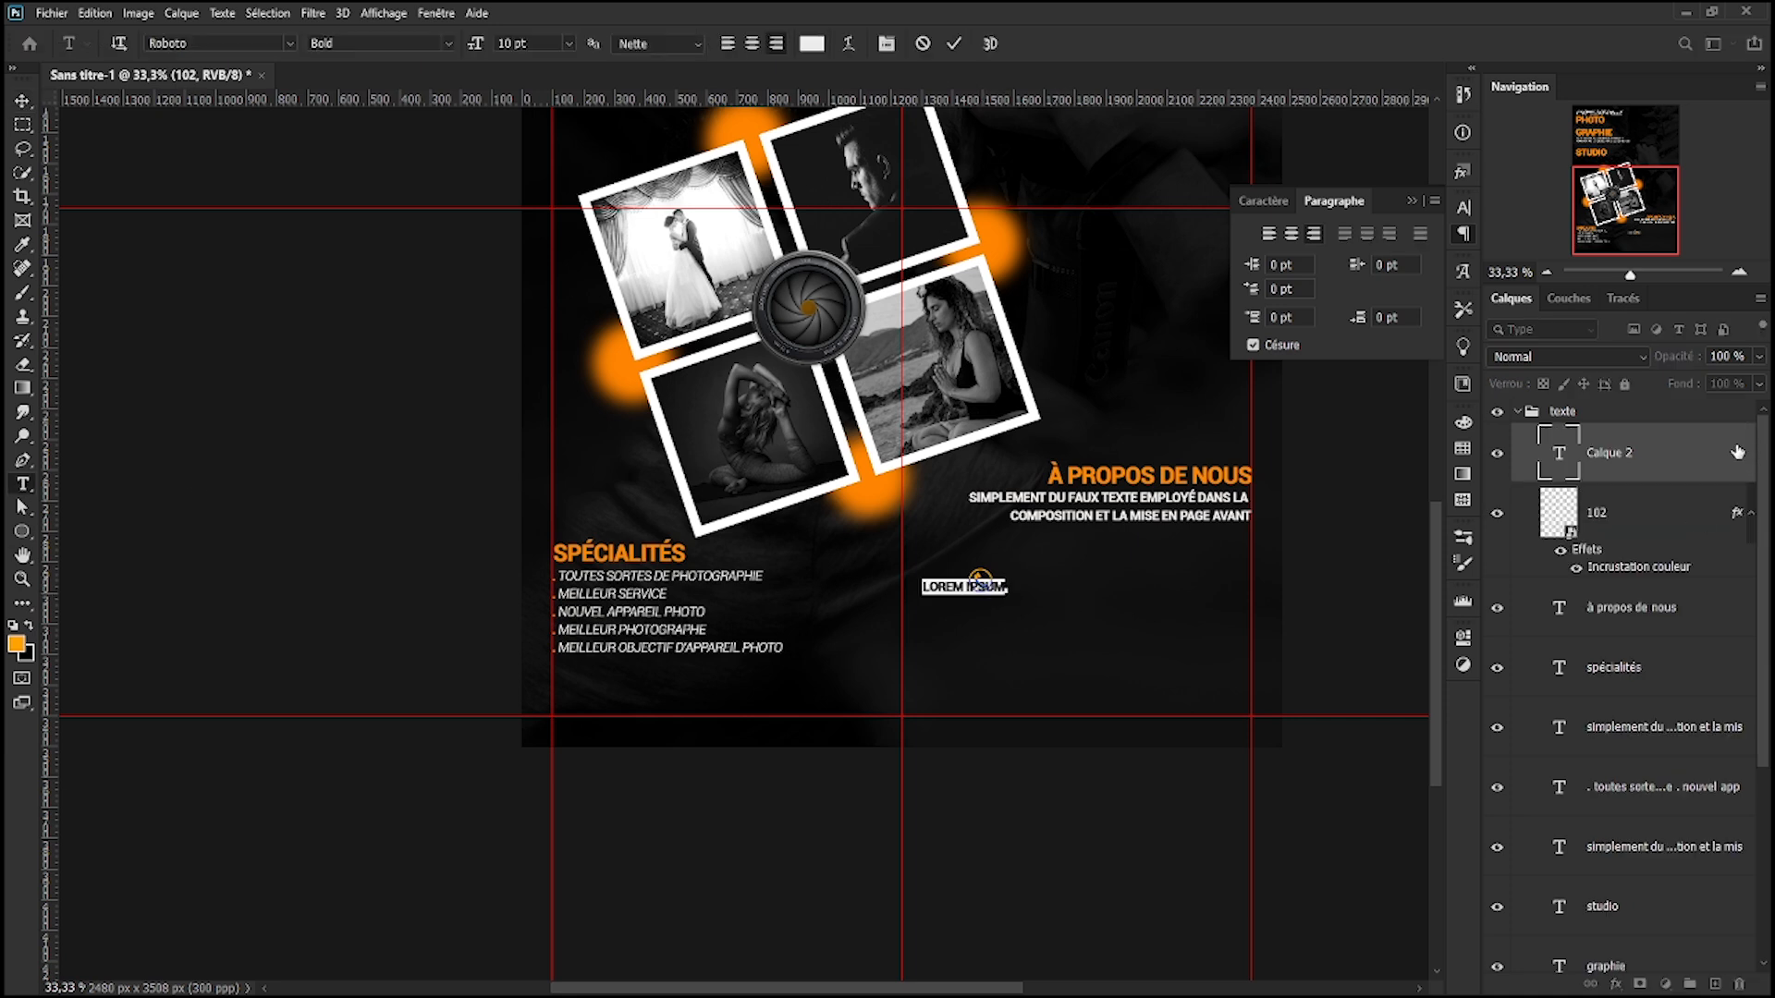
left_click_drag(1742, 446, 1734, 978)
- Duplicate the SPÉCIALITÉS heading to the top of the texte group and replace its text with the contact phone number
left_click(1624, 614)
key("ctrl+j")
left_click_drag(1625, 614, 1633, 453)
double_click(1572, 453)
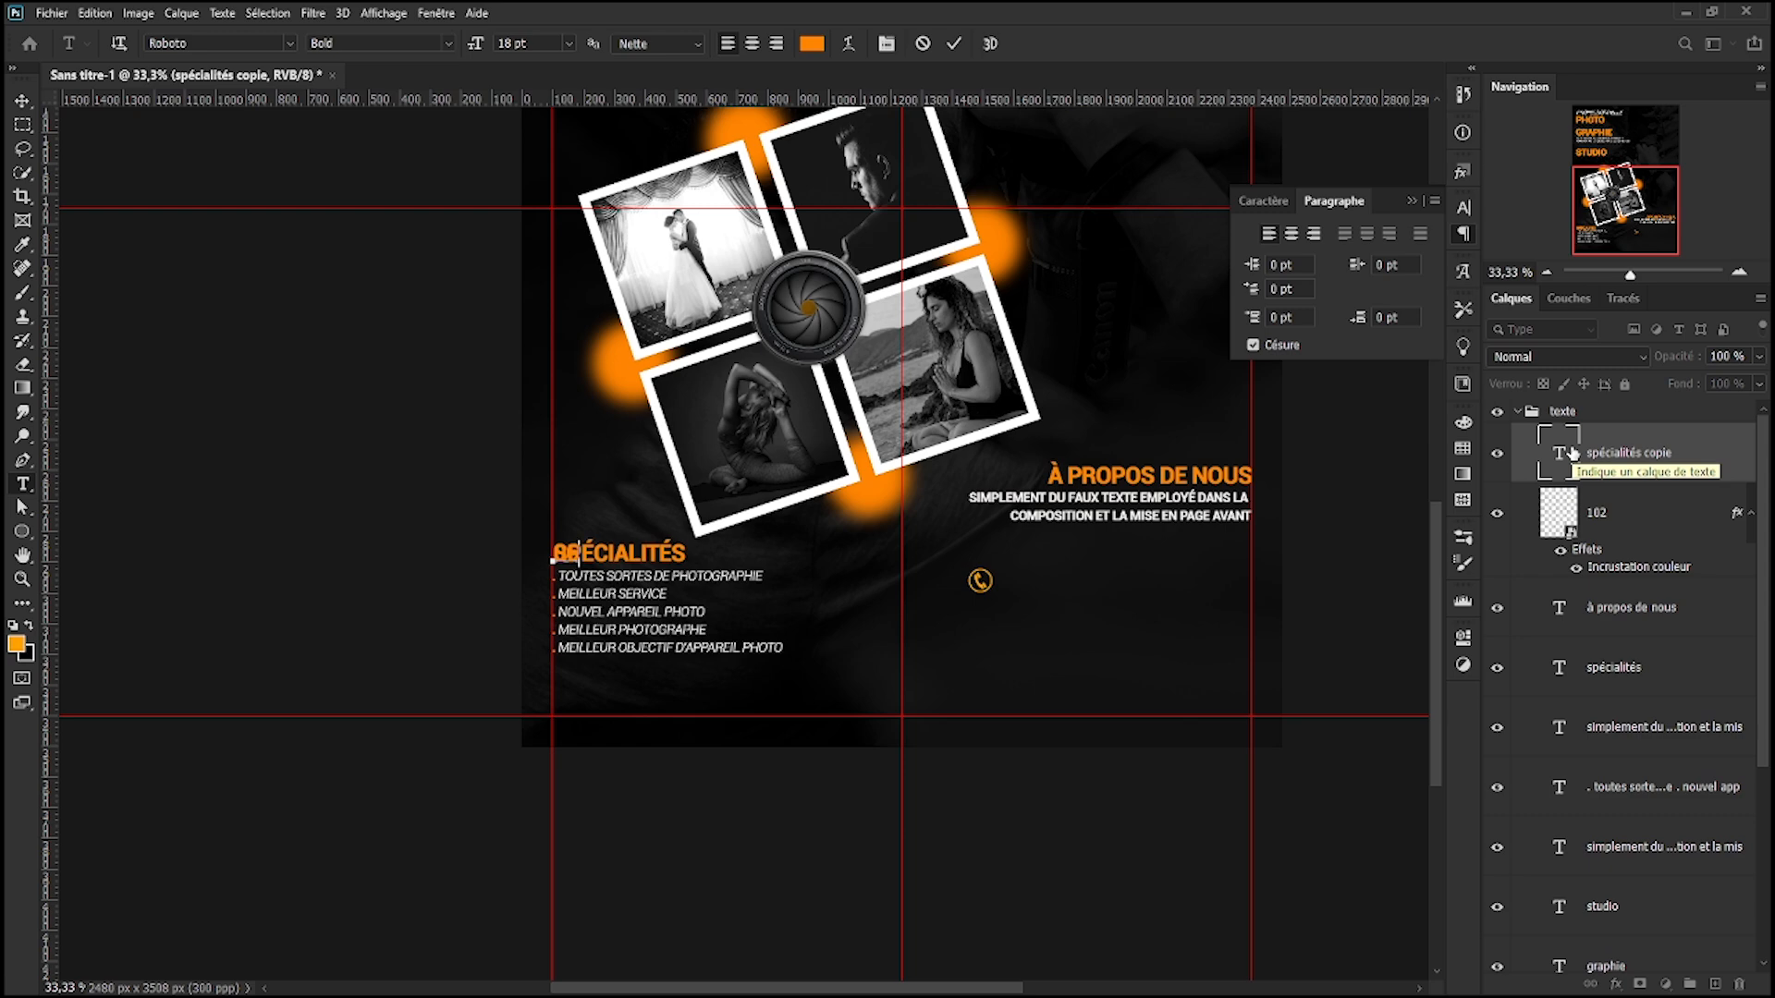
left_click(1688, 456)
- Recolour the phone number text with the off-white (edebe8) sampled from the PROFESSIONNELLE title
double_click(1559, 452)
left_click(1264, 201)
left_click(1414, 325)
left_click(1025, 513)
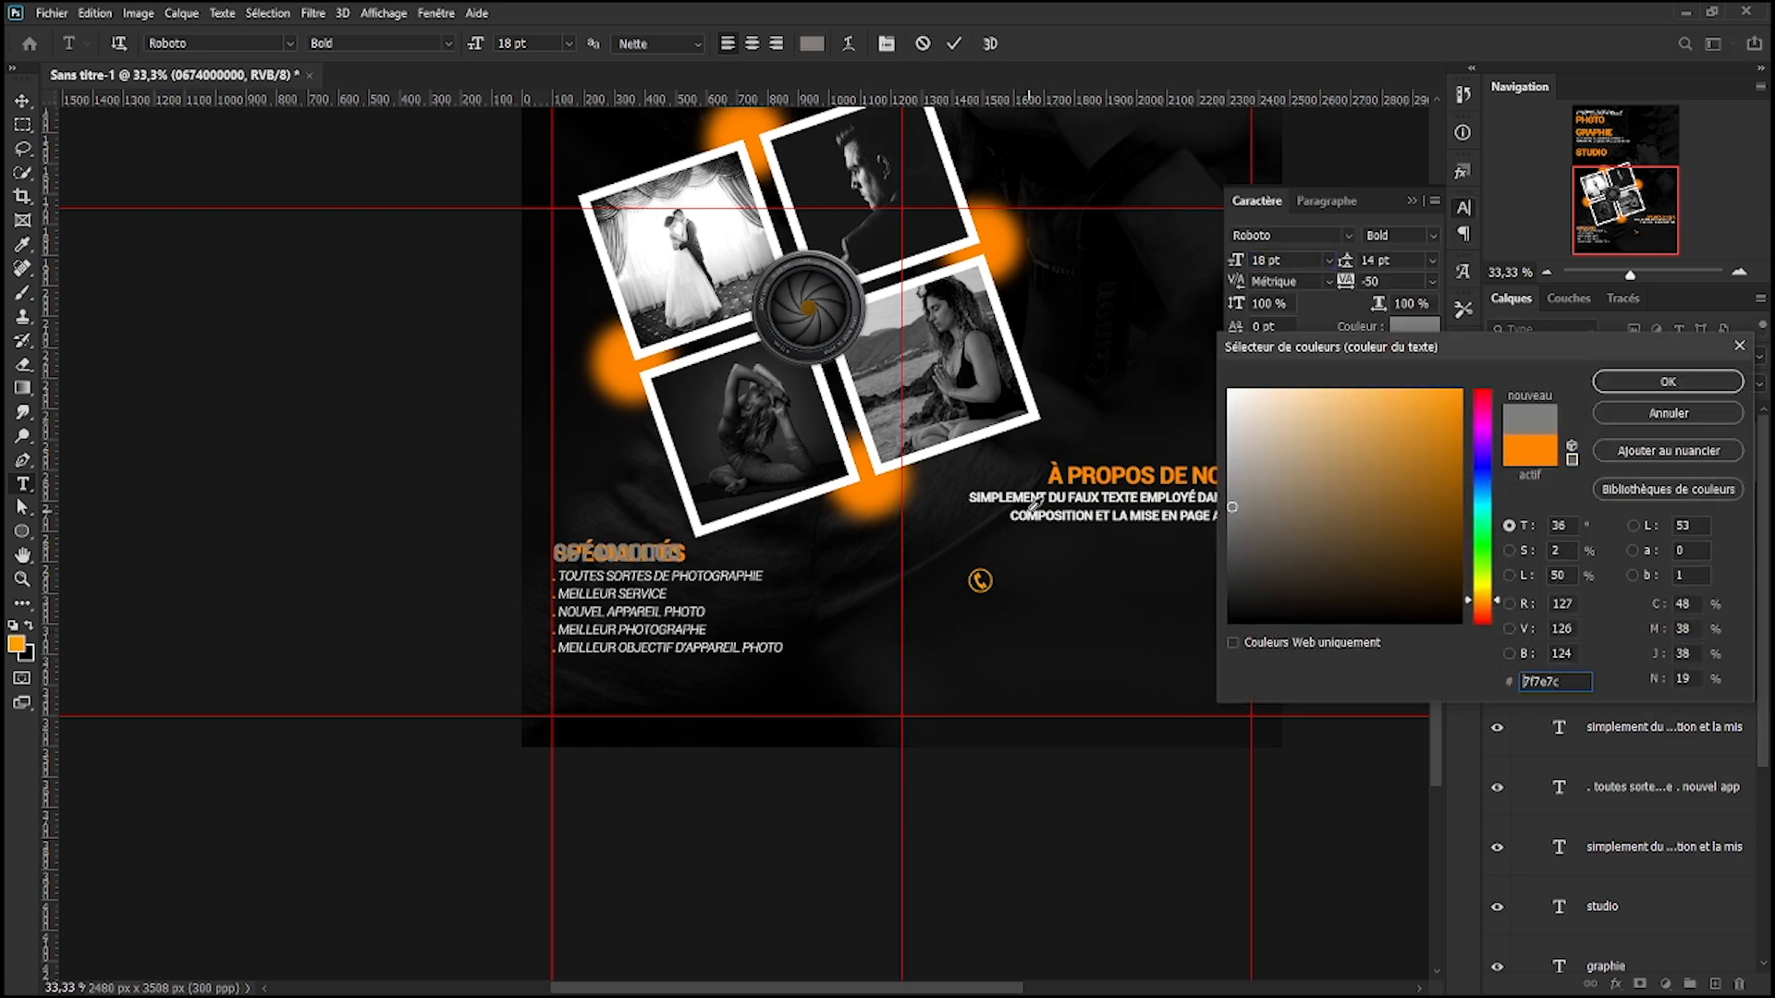
scroll(1025, 607, "up", 8)
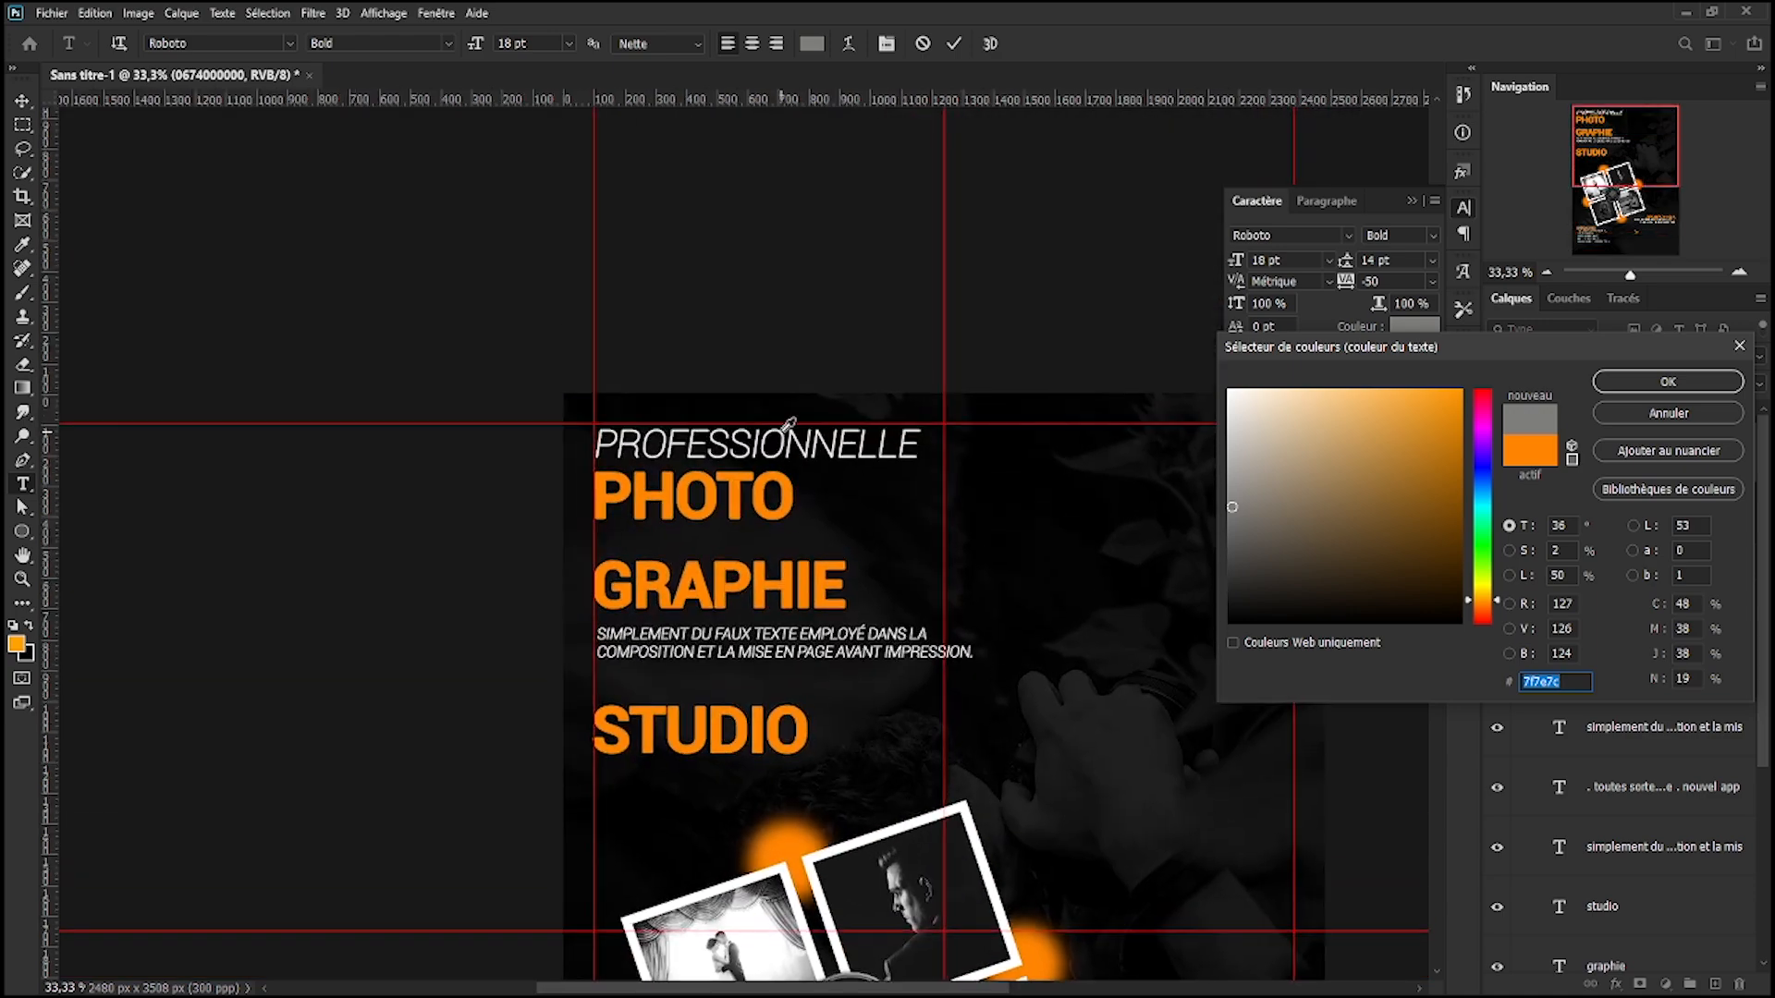
left_click(790, 425)
key("ctrl+1")
key("Return")
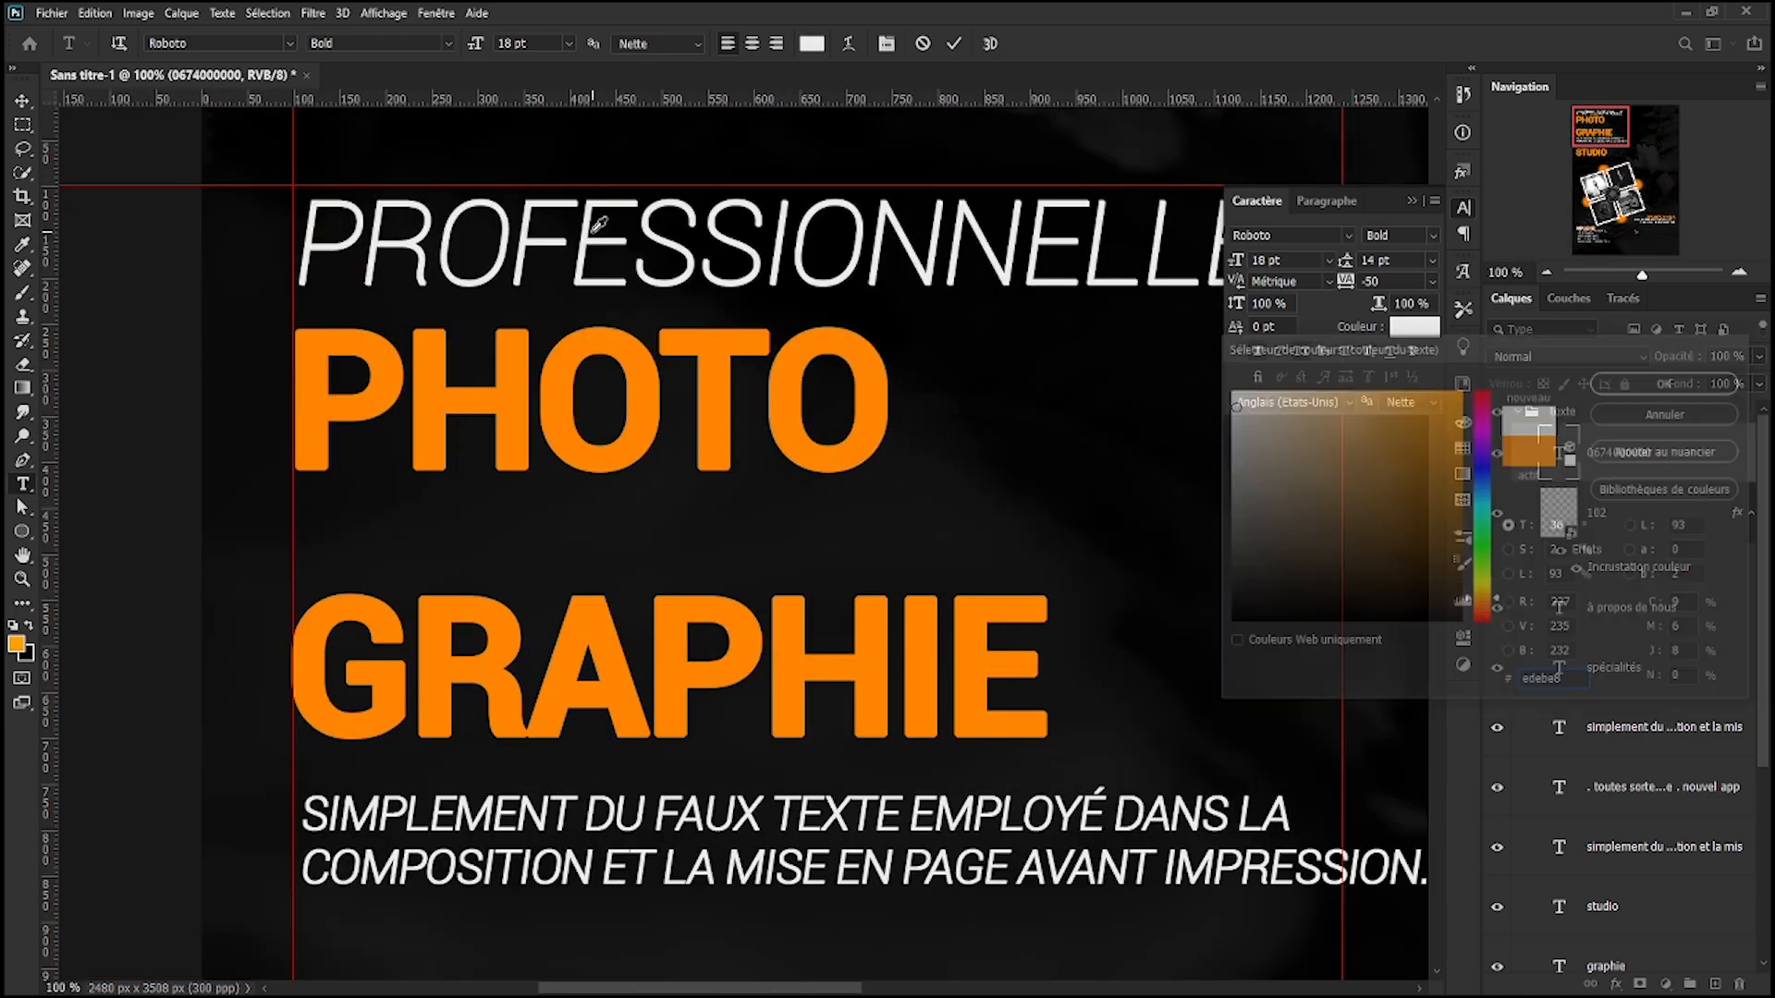
- Move the phone number text directly beside the orange phone icon below the À PROPOS DE NOUS paragraph
key("ctrl+minus")
key("ctrl+minus")
key("ctrl+minus")
key("ctrl+minus")
left_click(1666, 458)
key("ctrl+t")
left_click_drag(548, 801, 888, 821)
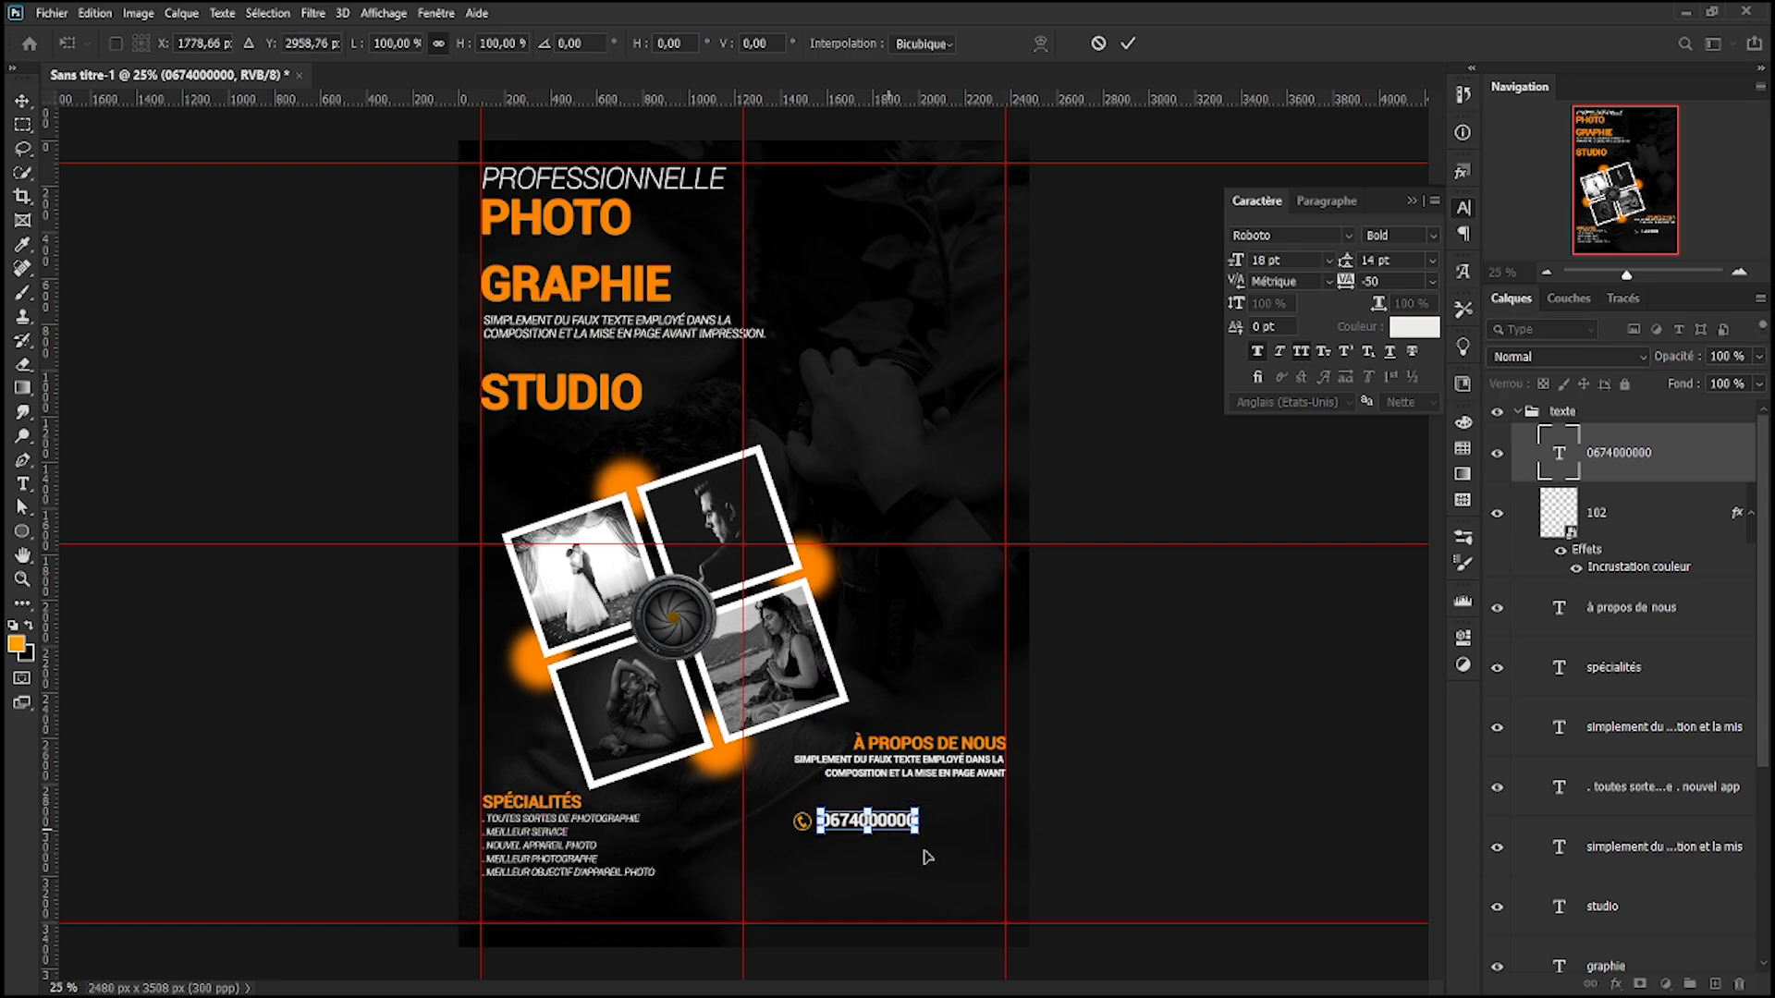
left_click(1641, 527)
- Insert spaces into the phone number so its digits are separated into pairs
double_click(1563, 452)
left_click(839, 822)
left_click(862, 822)
left_click(887, 822)
- Group the phone number and phone icon layers and name the group tel
left_click(1634, 454)
left_click(1628, 506, "ctrl")
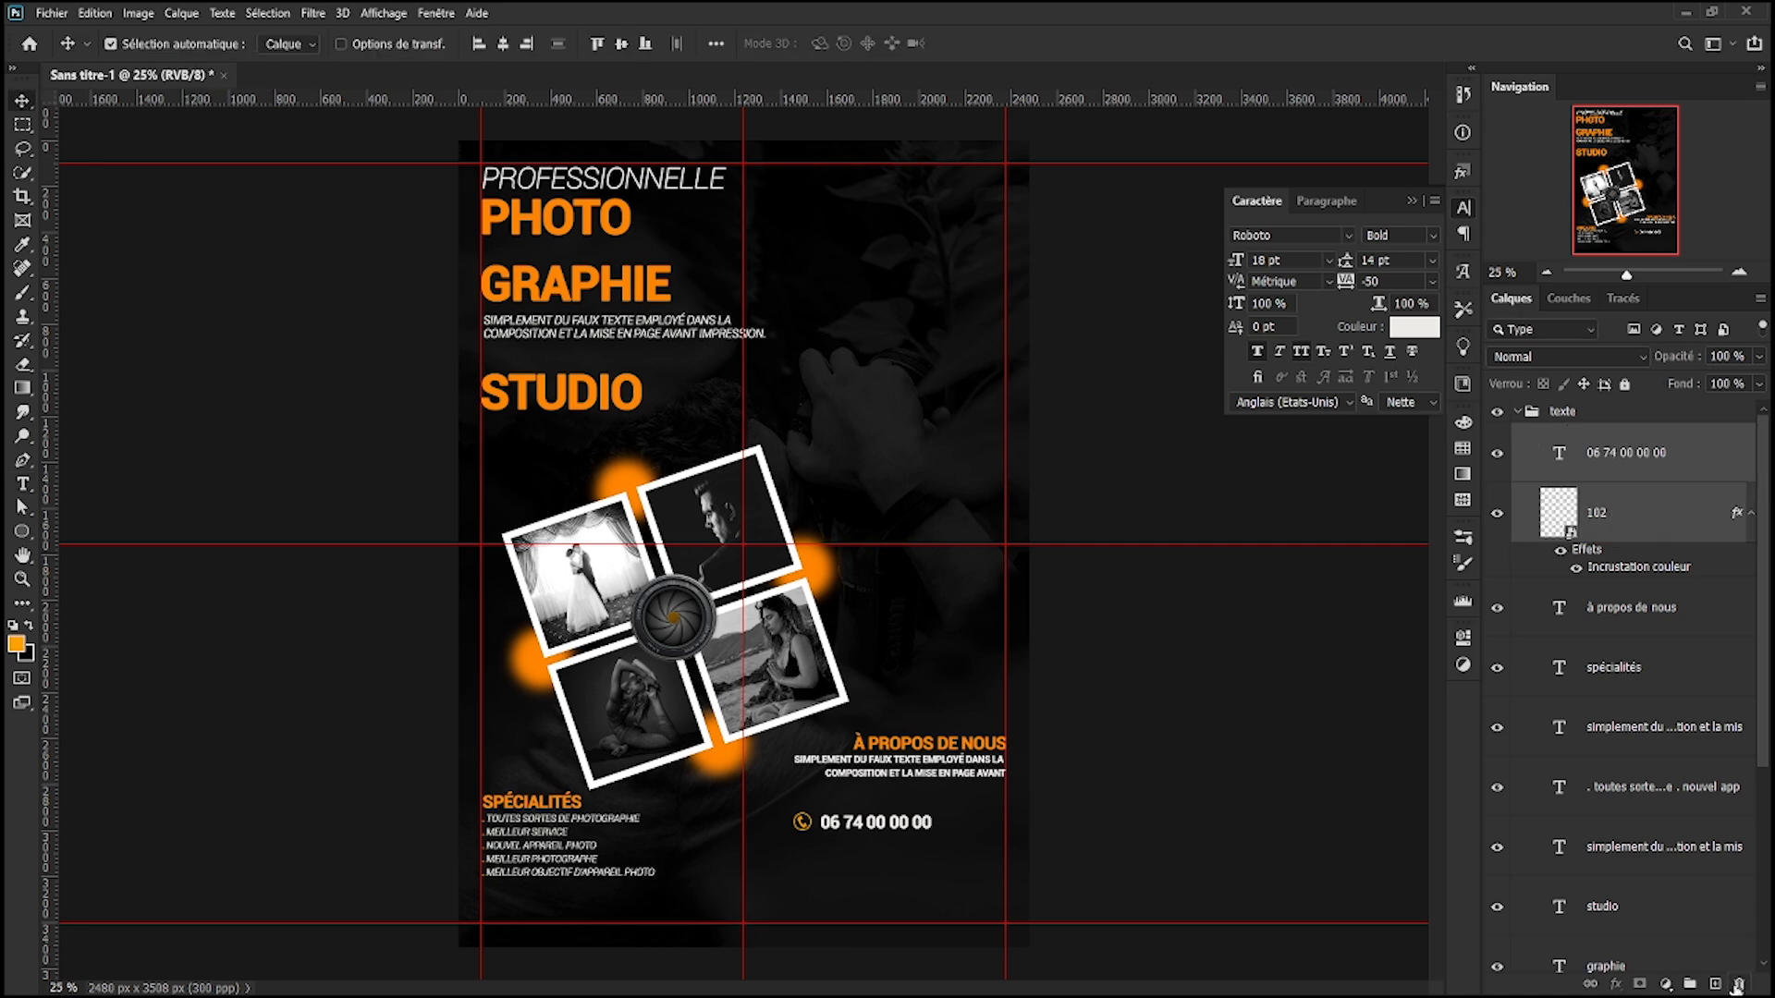
key("ctrl+g")
double_click(1603, 438)
type("tel")
key("Return")
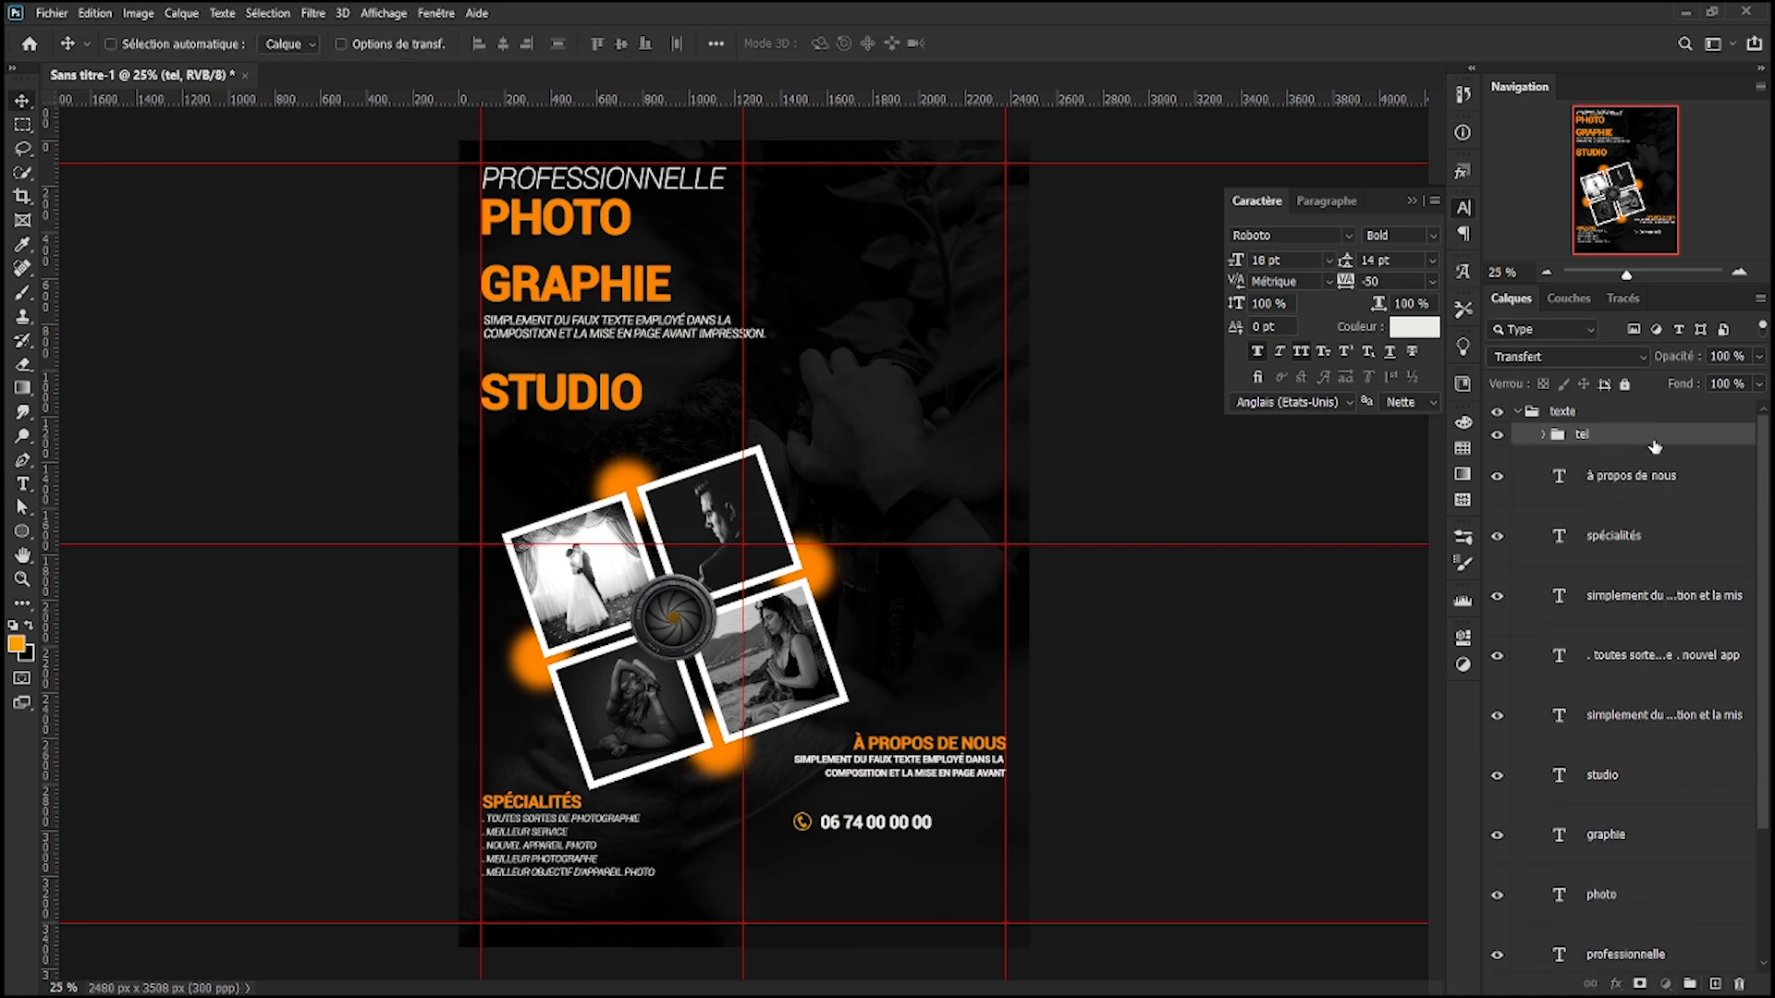
- Move the tel group so its right edge meets the vertical guide under the À PROPOS DE NOUS paragraph
key("ctrl+t")
left_click_drag(895, 824, 970, 817)
key("Return")
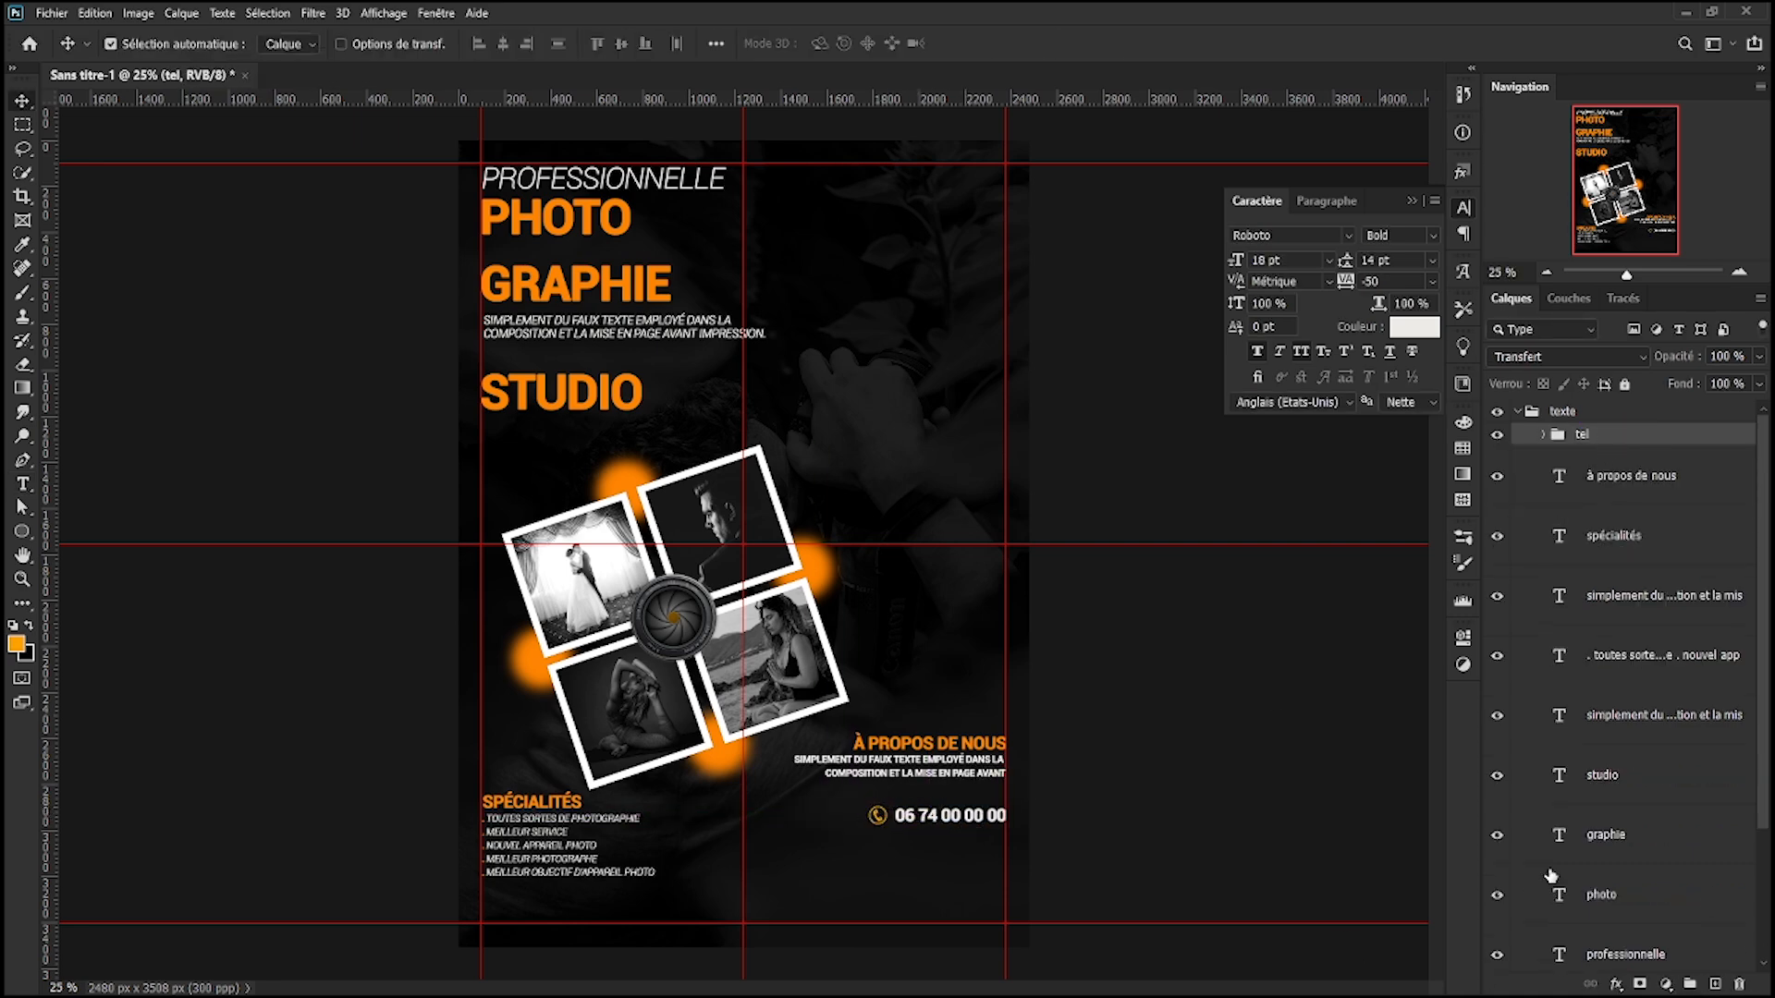
- Add a horizontal guide level with the SPÉCIALITÉS list's last line and draw an orange rectangle of about 804 × 121 px against it, below the phone number
left_click_drag(1102, 106, 1099, 875)
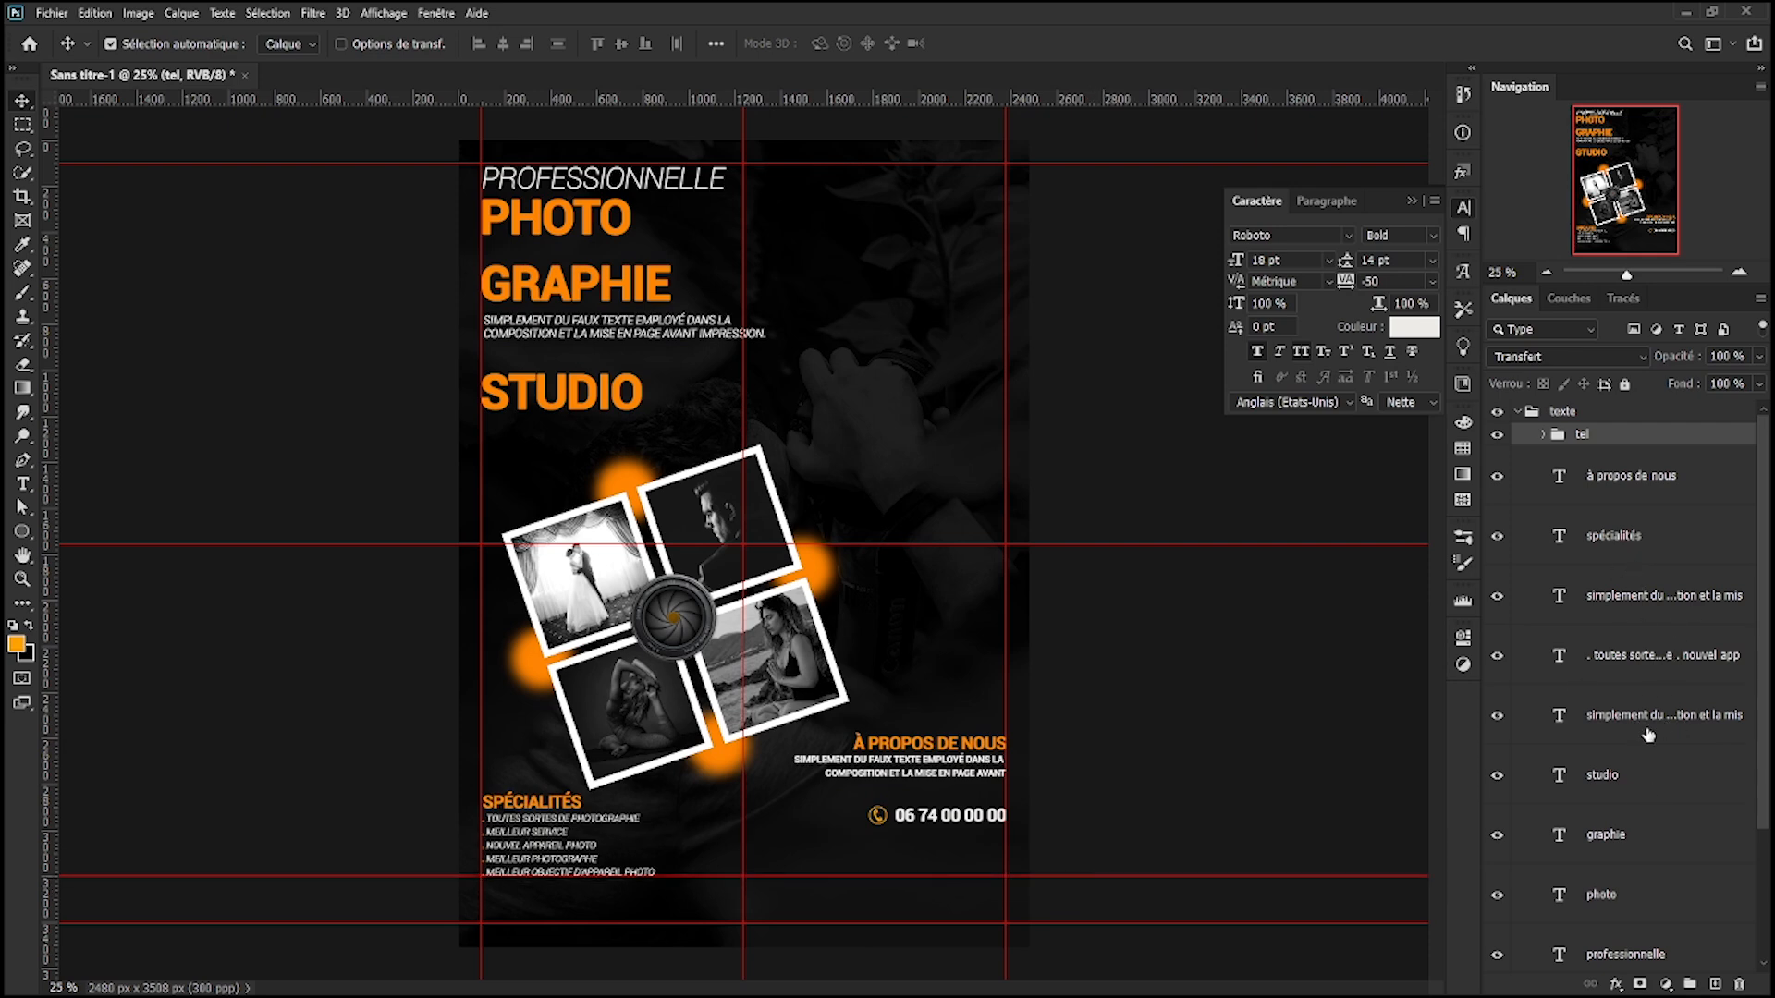
left_click(1624, 658)
right_click(22, 531)
left_click(102, 526)
left_click_drag(821, 848, 1006, 876)
left_click(1137, 573)
left_click(1166, 666)
left_click(1382, 562)
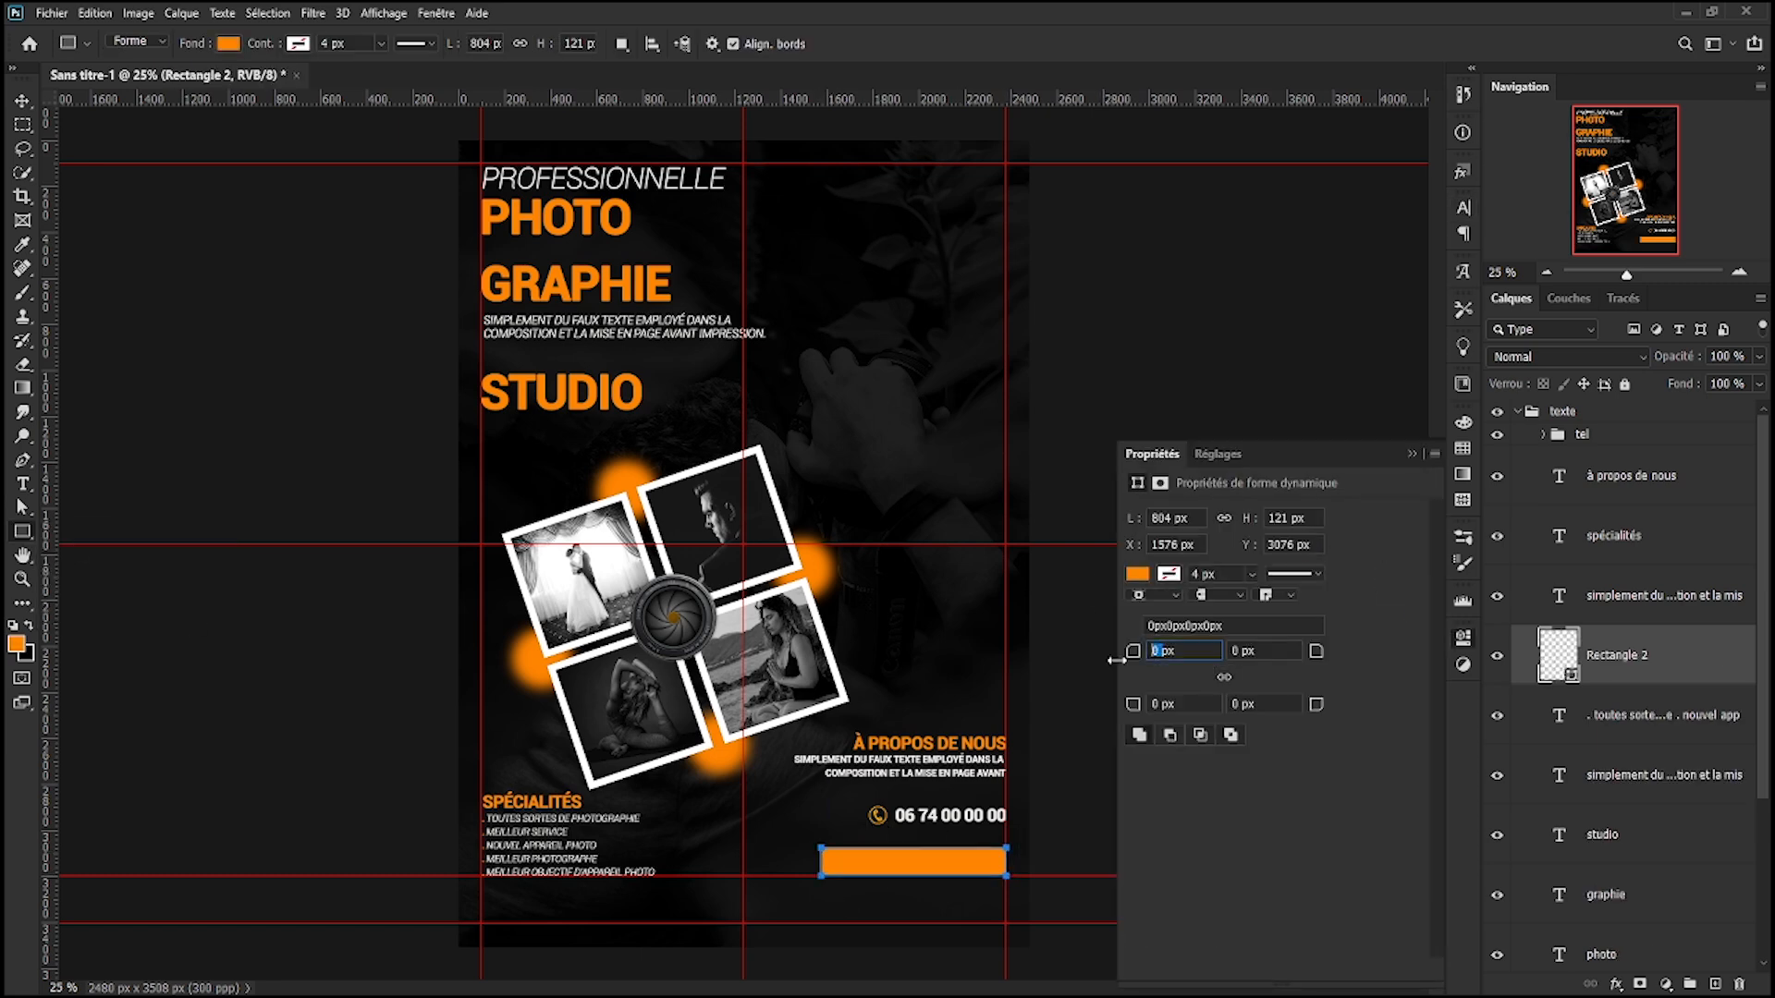
- Round the orange rectangle's upper-left and lower-right corners to 50 px and move its layer to the top of the texte group
type("50px")
left_click(1234, 704)
type("50 px")
key("Return")
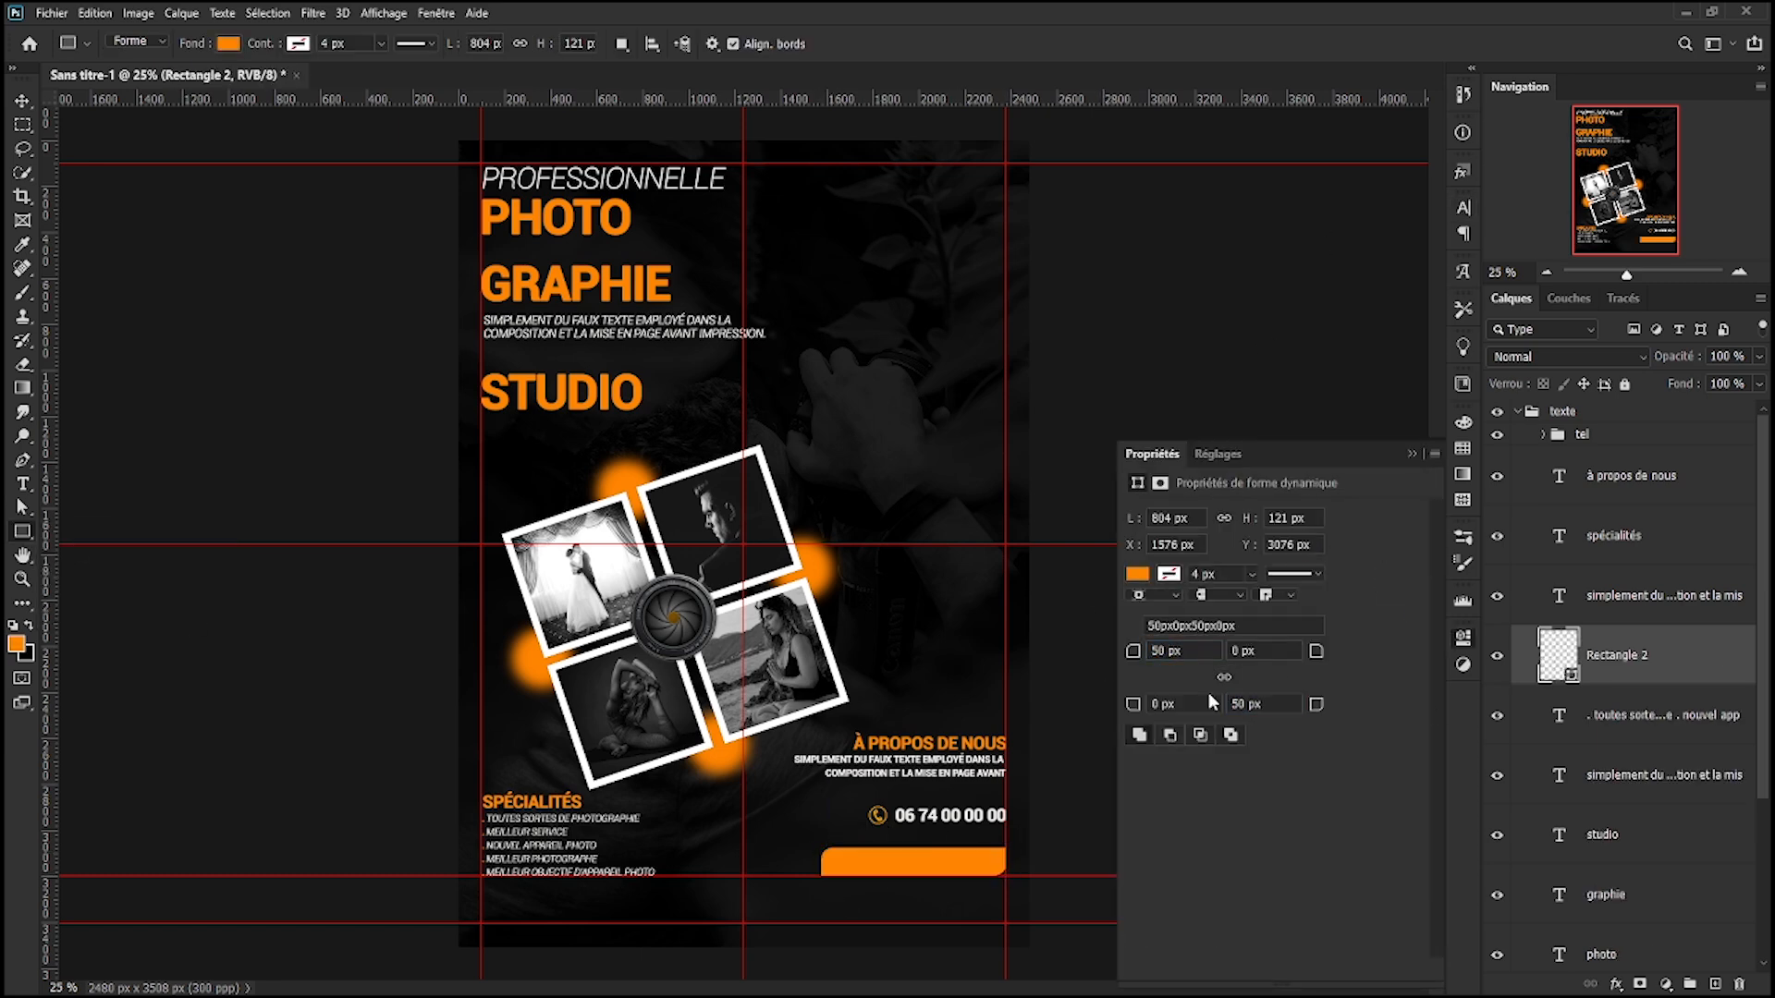
left_click_drag(1678, 660, 1643, 425)
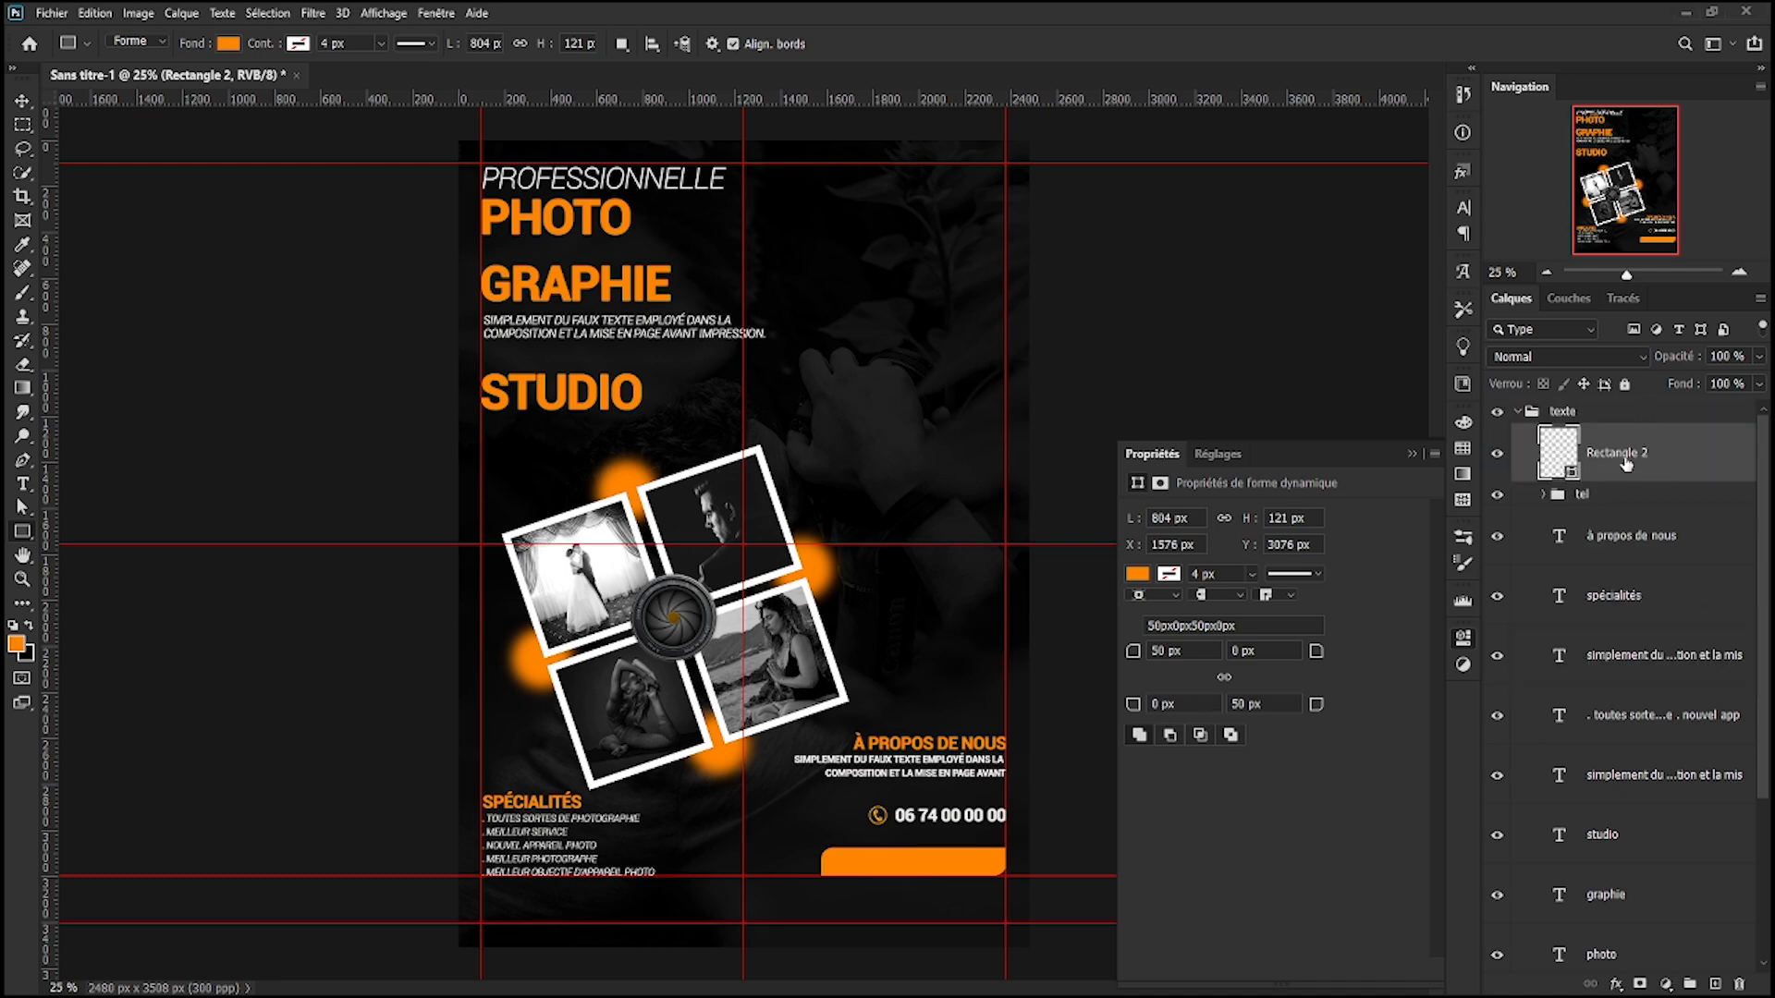
left_click(1646, 599)
left_click_drag(1646, 598, 1558, 429)
double_click(1558, 460)
type("w")
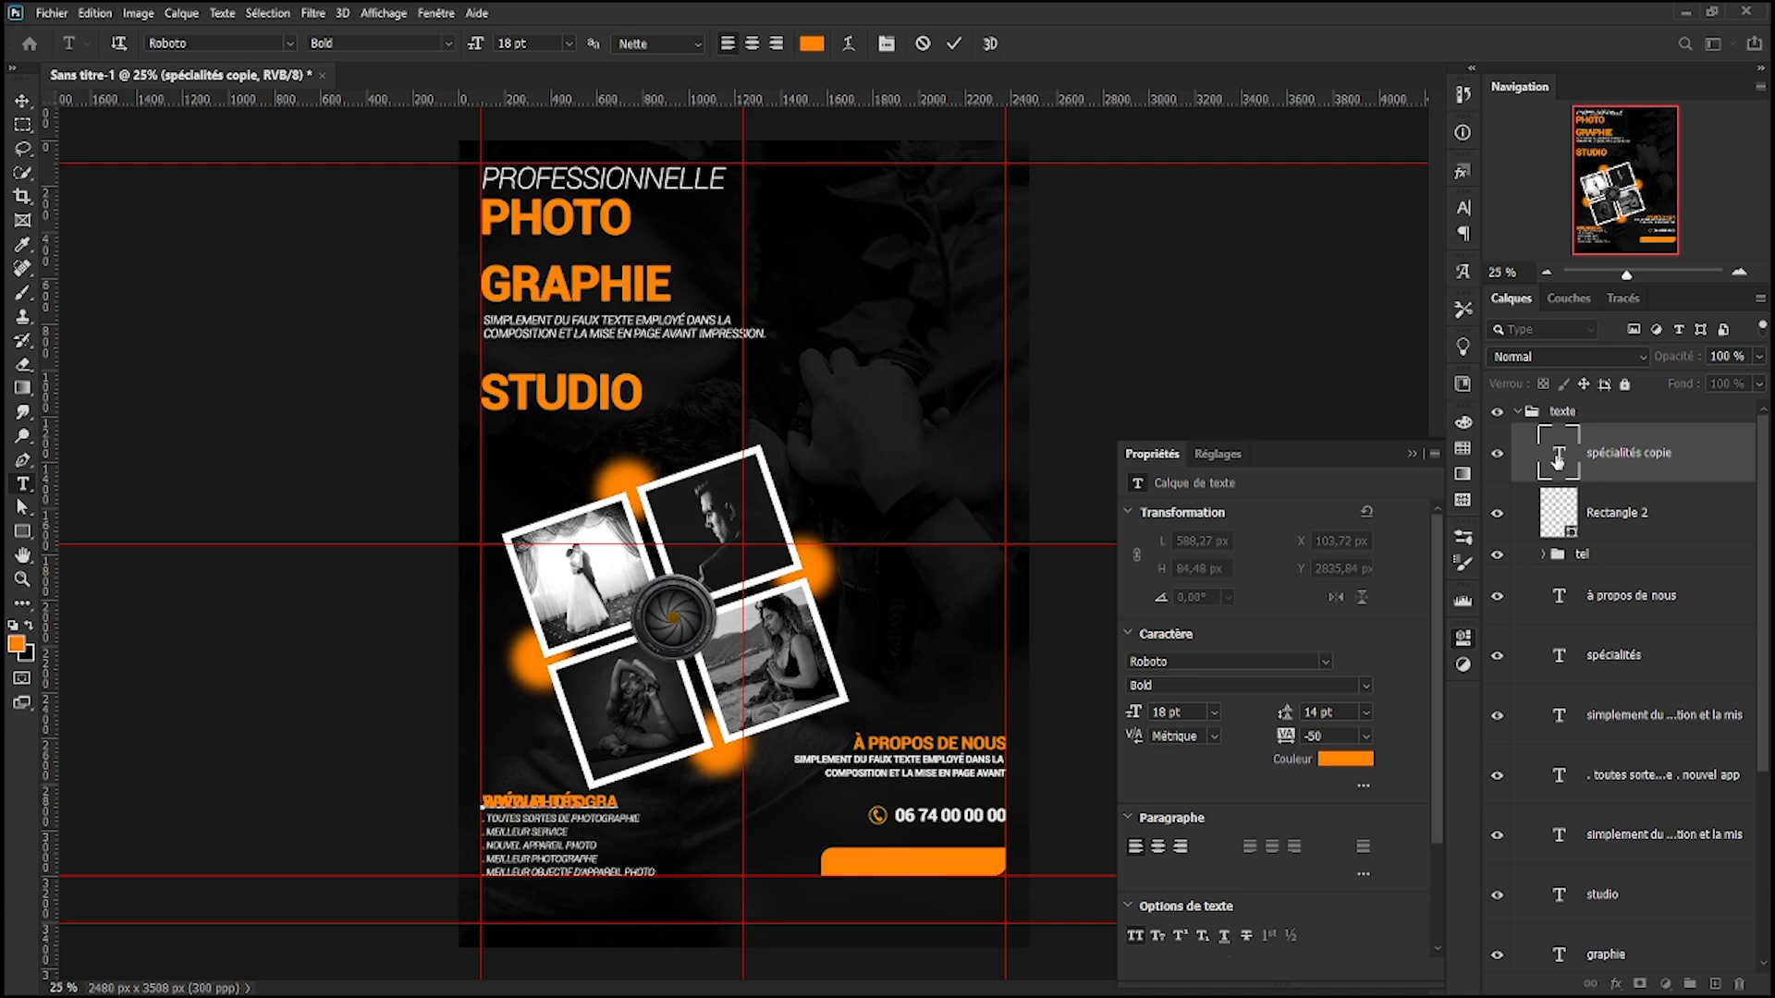
- Sample the flyer's off-white text colour in the web address's colour picker and copy its hex code
double_click(1562, 447)
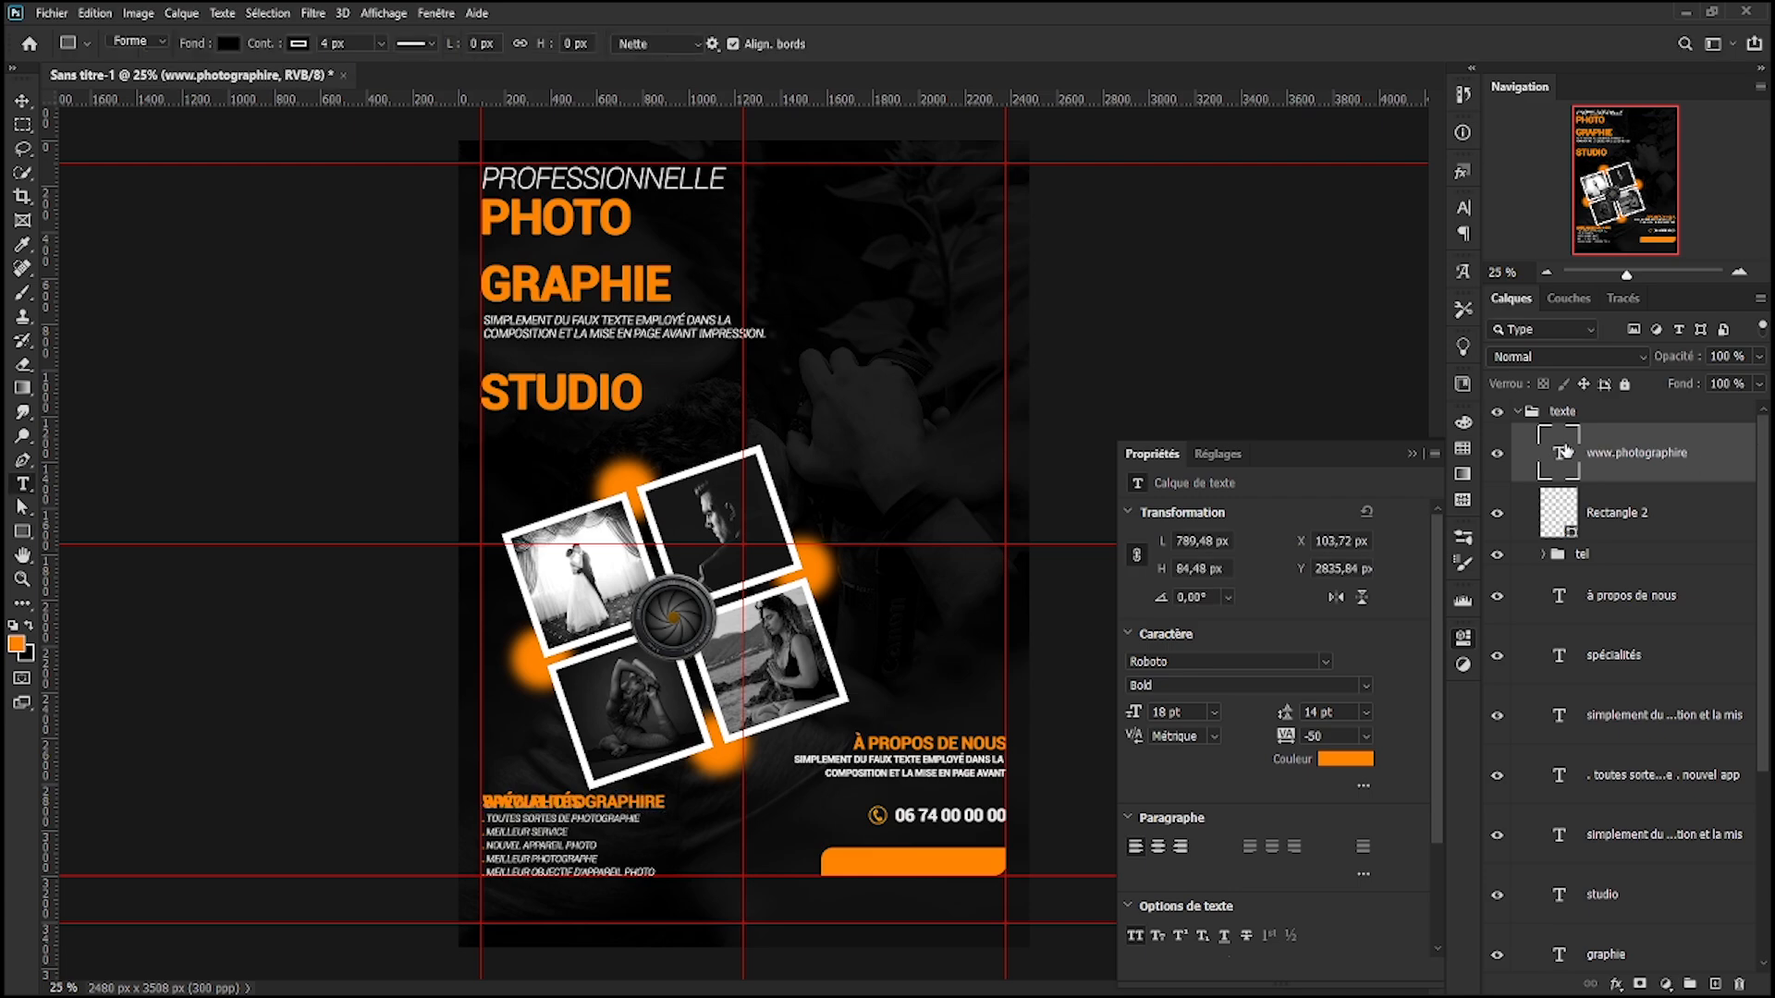
left_click(1347, 759)
left_click(511, 171)
scroll(823, 400, "up", 6)
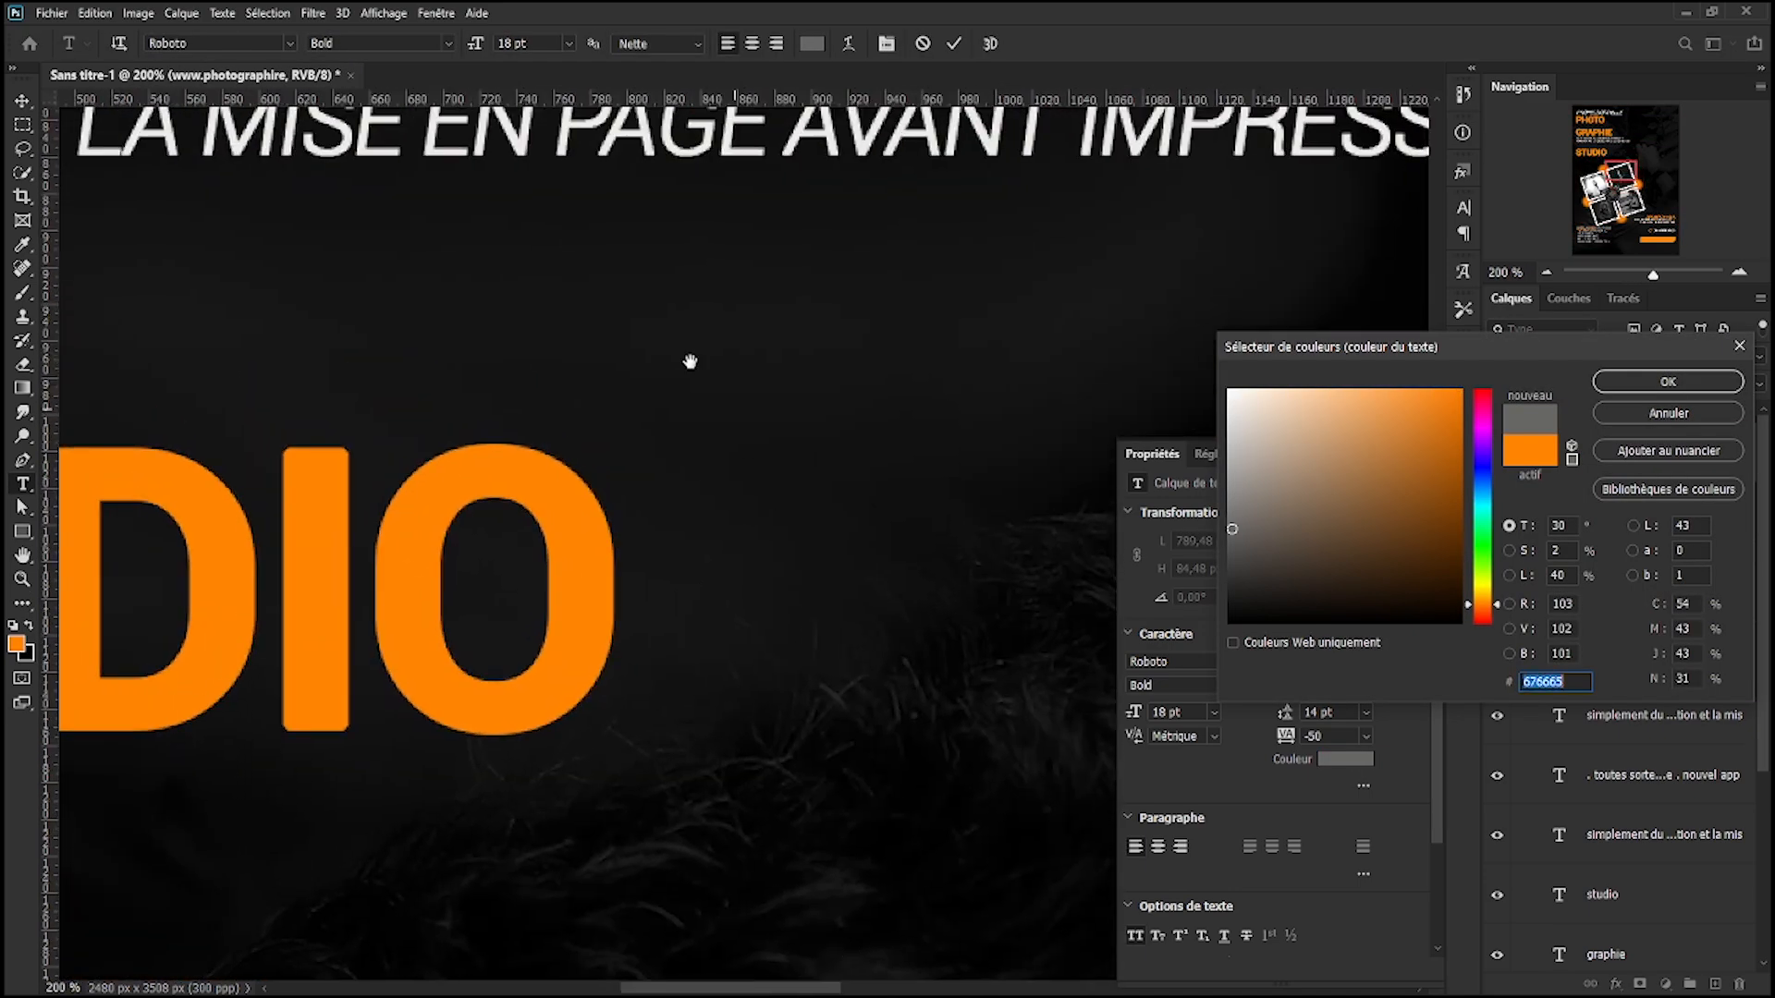
left_click_drag(690, 361, 754, 625)
left_click(654, 271)
right_click(1570, 679)
left_click(1520, 741)
left_click(1667, 382)
left_click(22, 532)
key("ctrl+minus")
key("ctrl+minus")
key("ctrl+minus")
key("ctrl+minus")
key("ctrl+z")
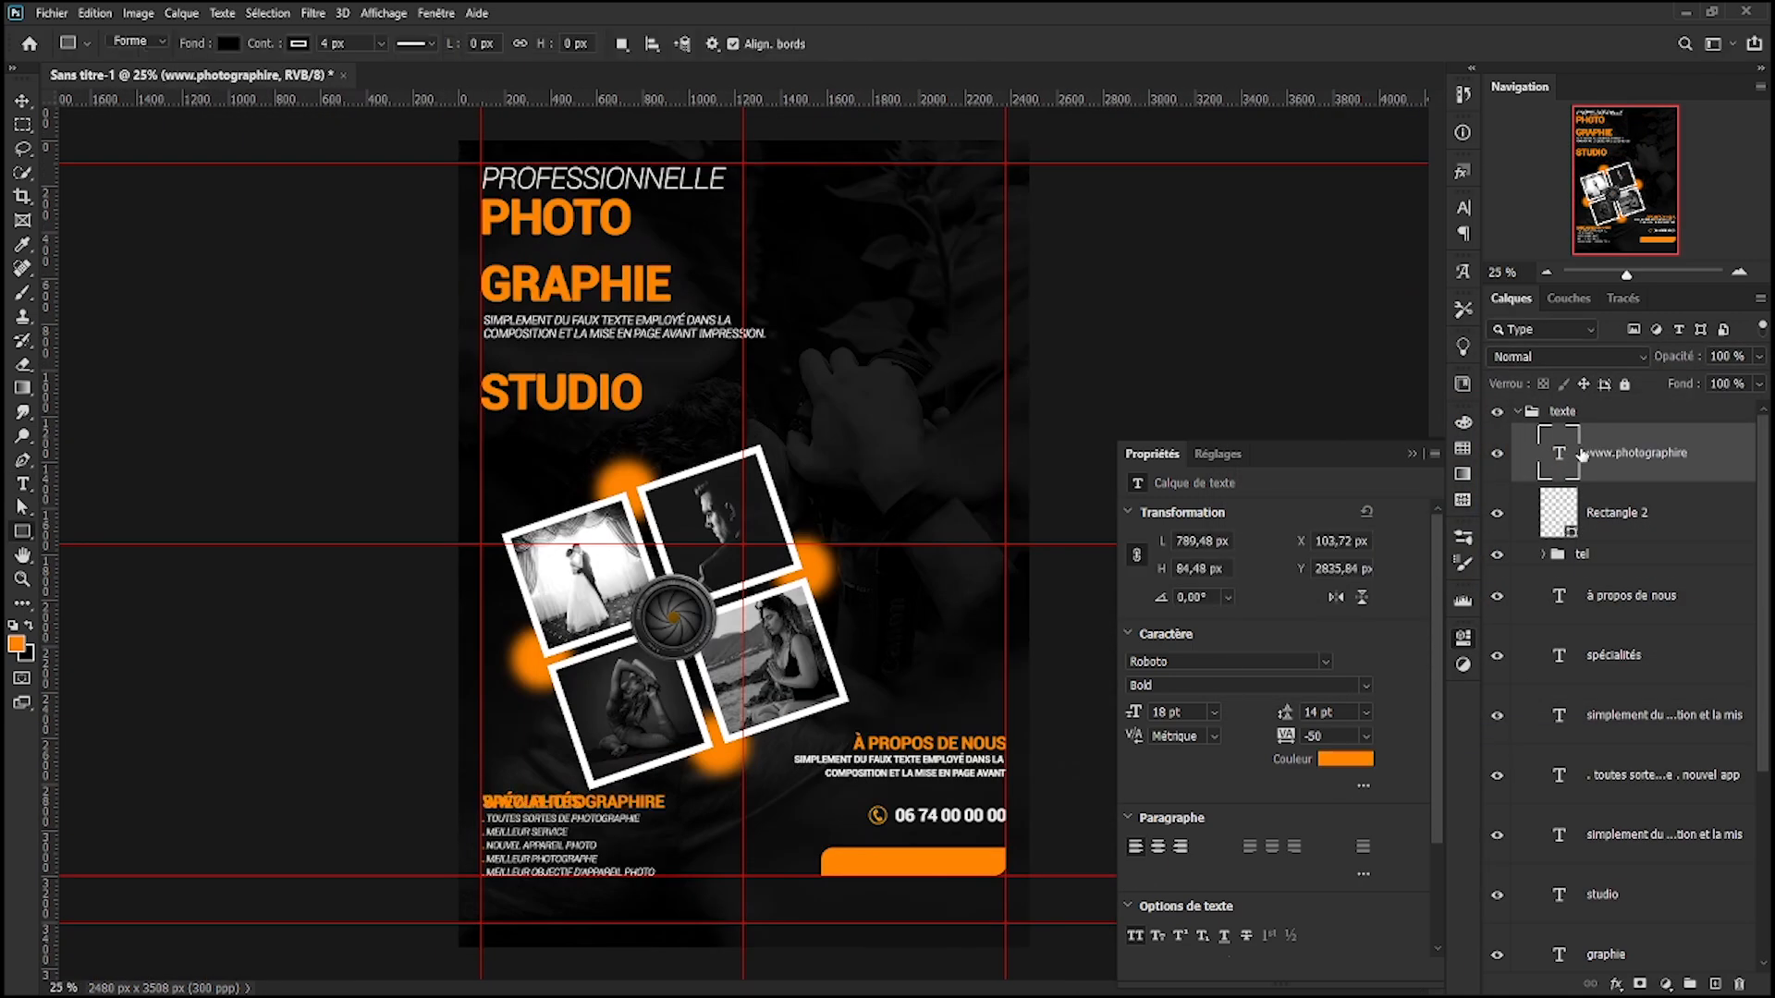
- Recolour the web address text by pasting the copied off-white hex code
double_click(1559, 453)
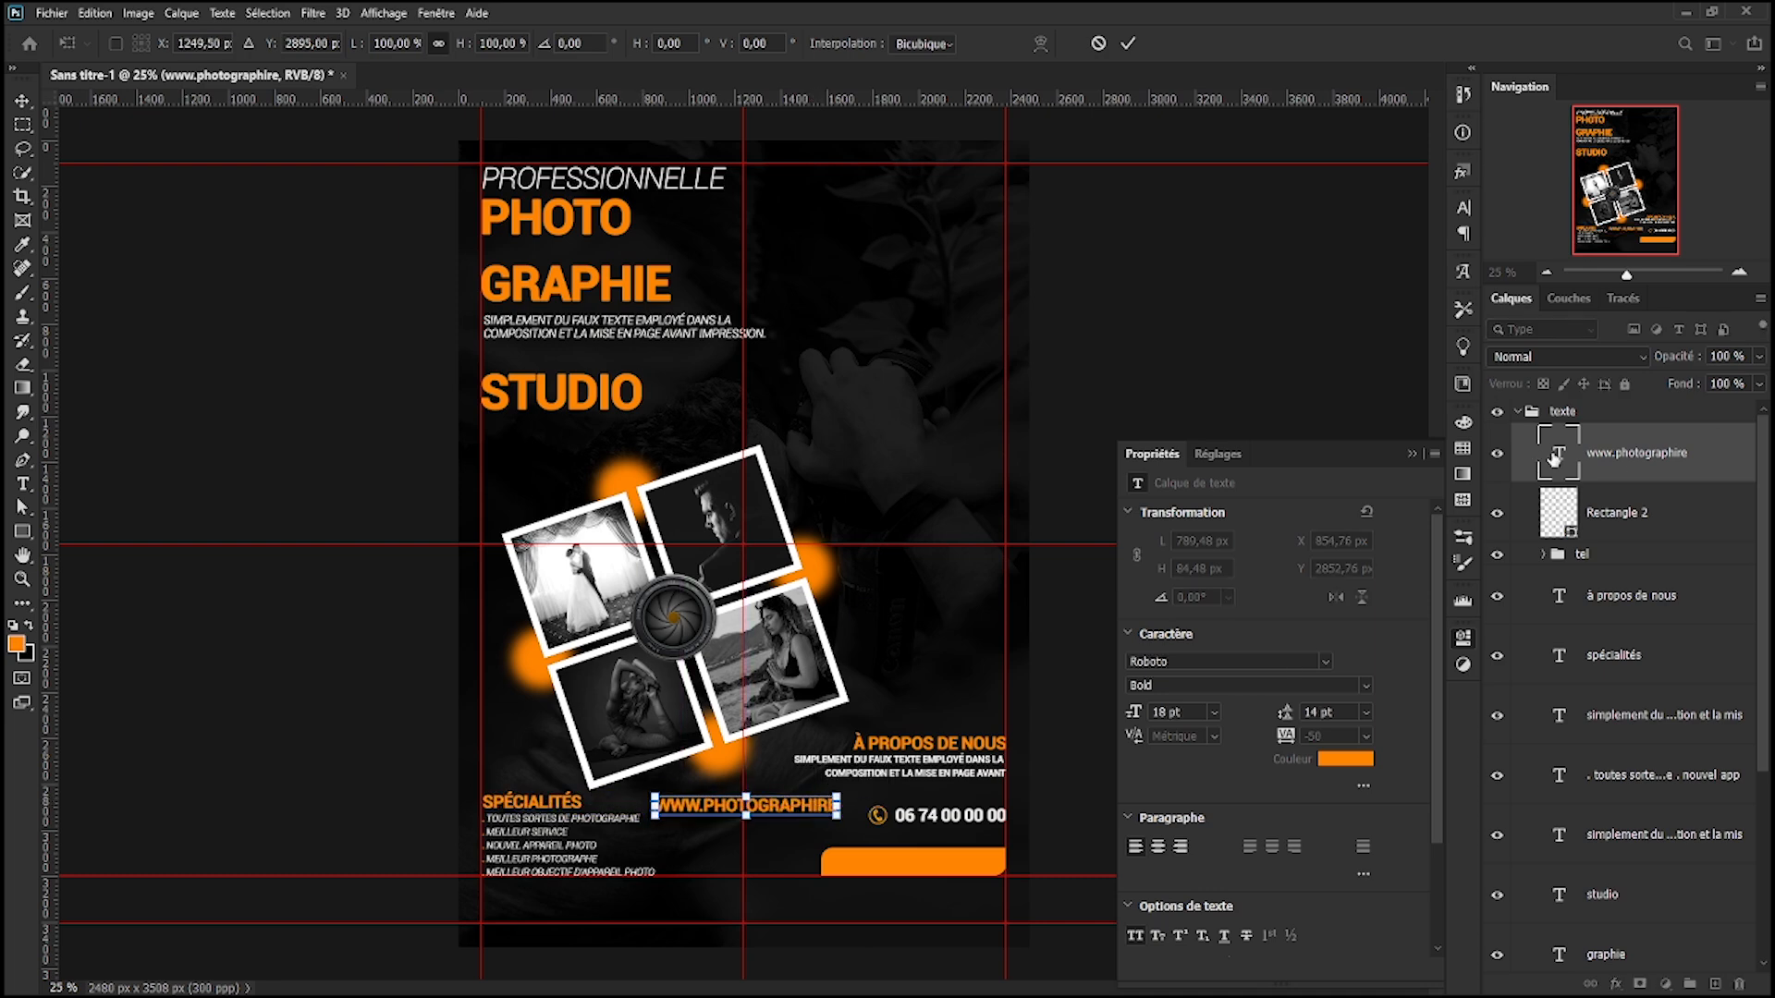
left_click(1342, 760)
right_click(1569, 682)
left_click(1517, 767)
left_click(1697, 384)
- Scale the web address down to 13,96 pt and place it on the orange rectangle
left_click(1560, 457)
key("ctrl+t")
left_click_drag(804, 812, 953, 868)
double_click(1562, 450)
left_click(1464, 209)
left_click(1432, 236)
left_click(1418, 497)
double_click(1558, 450)
left_click(988, 860)
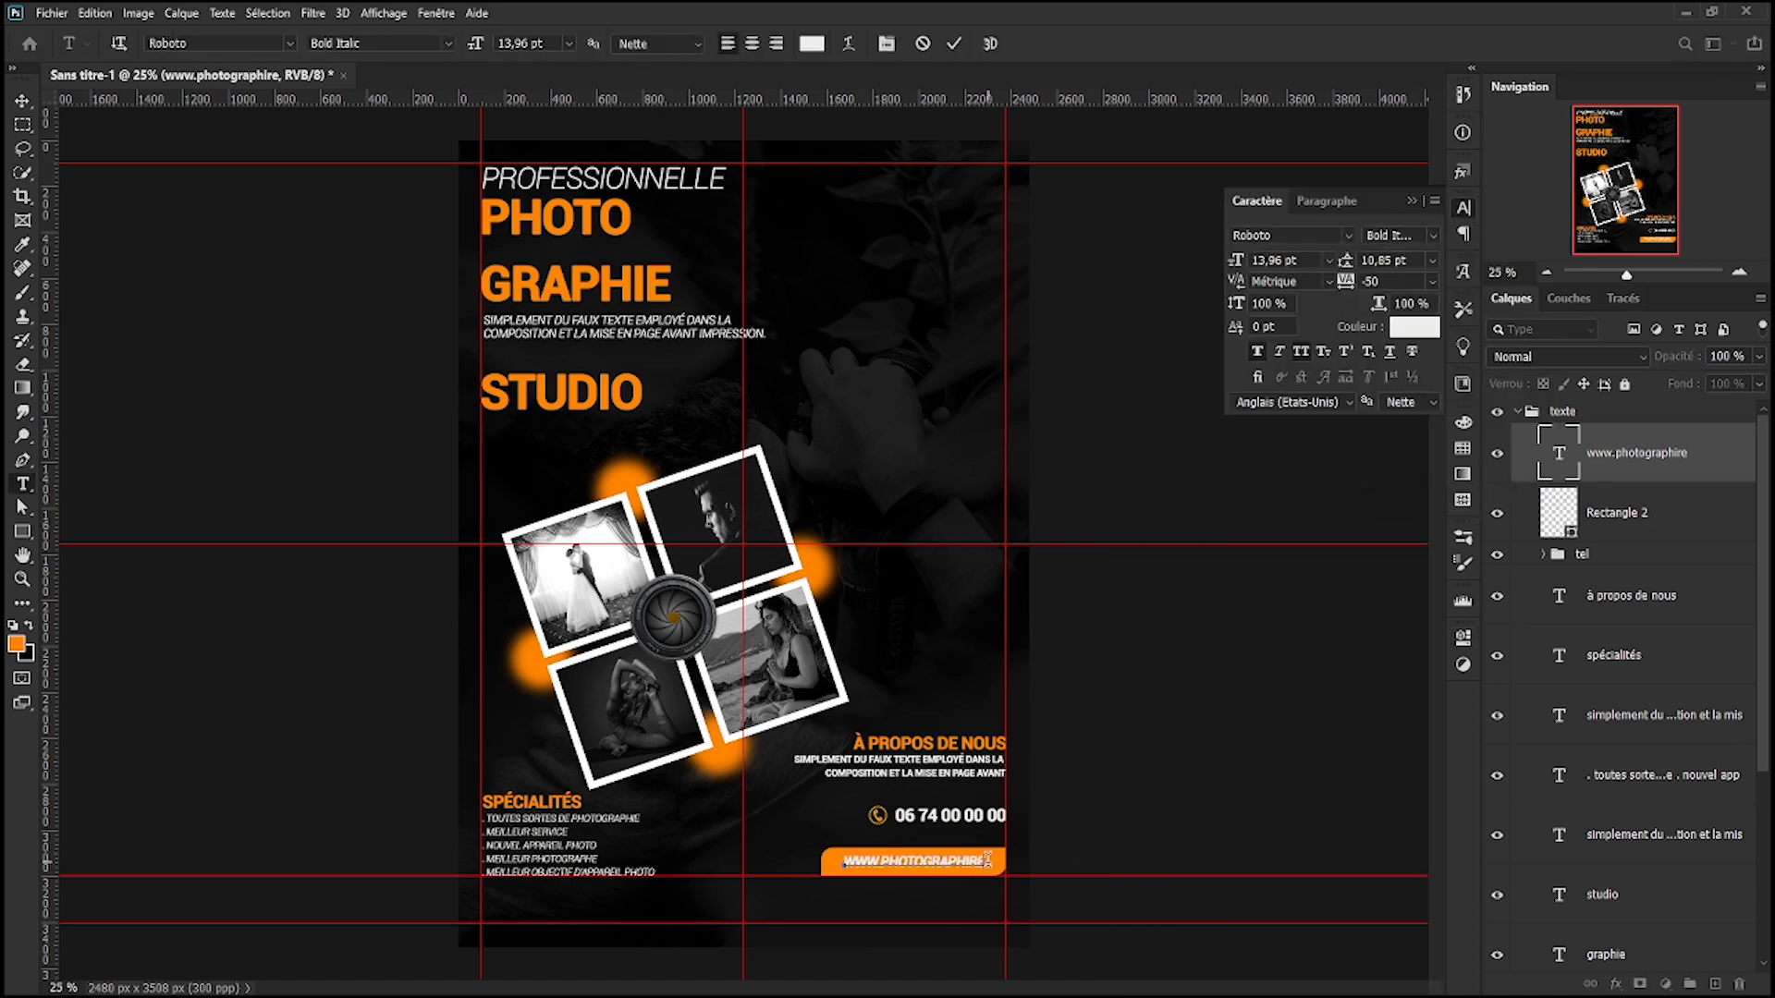
left_click(1630, 453)
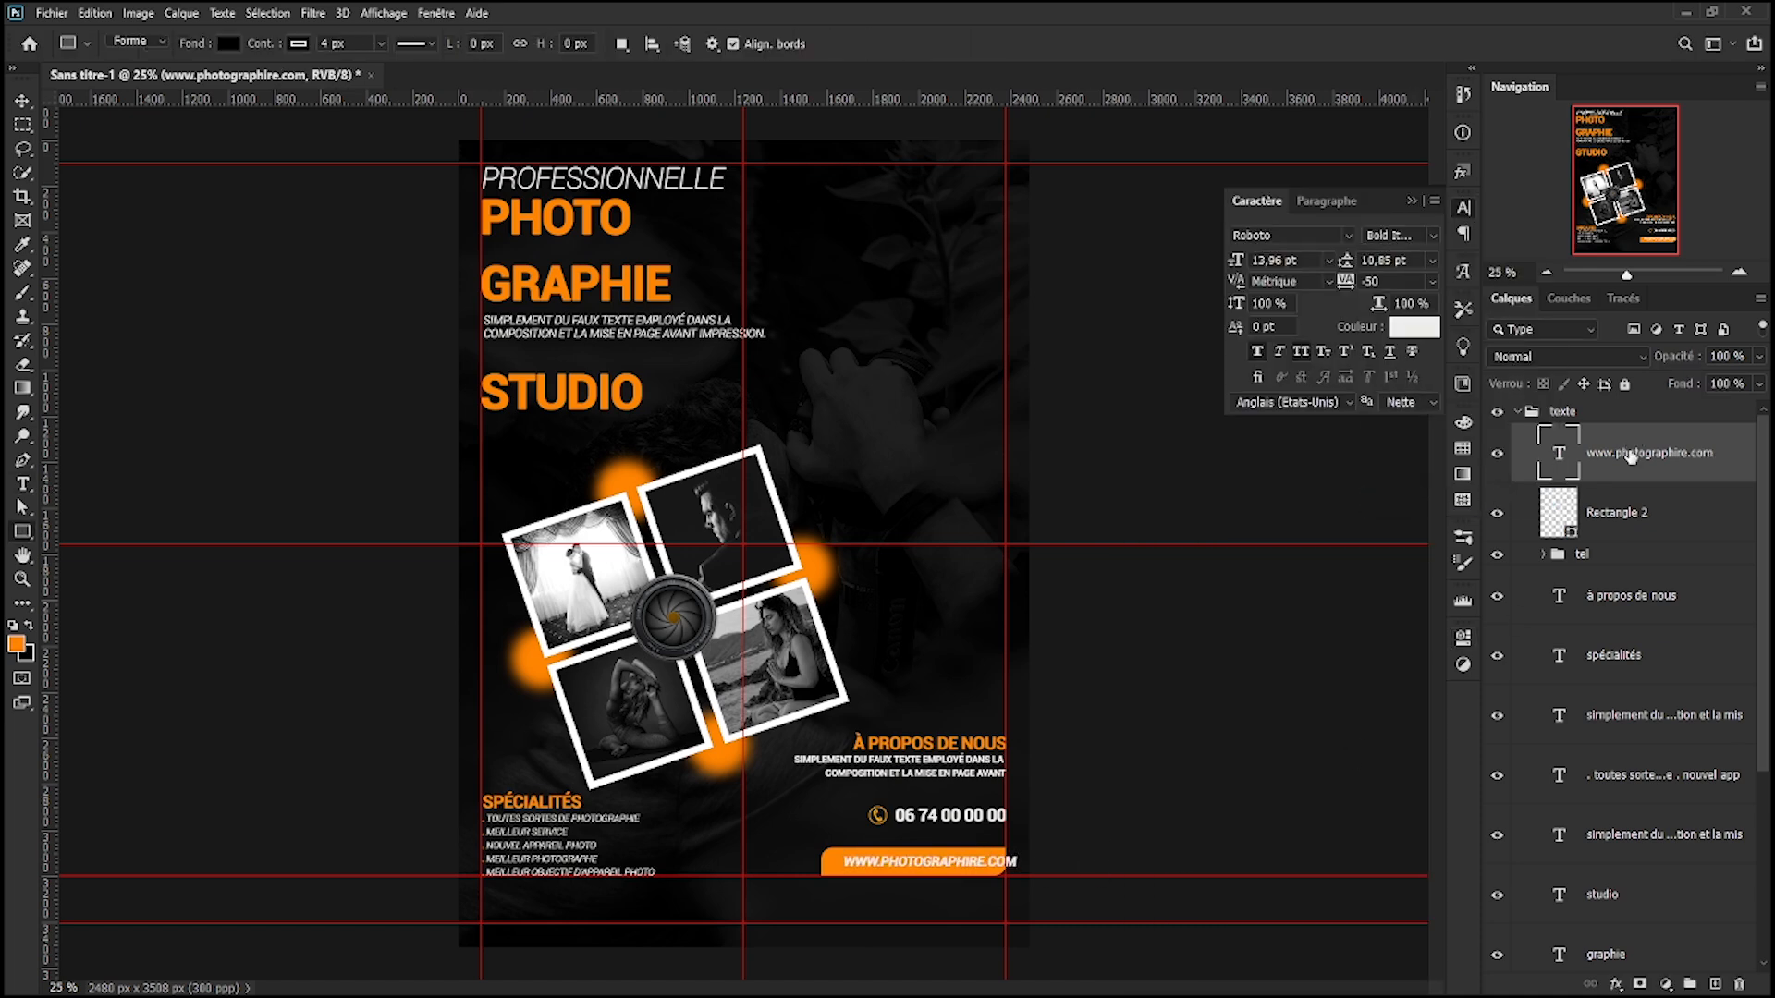
- Align the web address and the orange rectangle on their horizontal and vertical centres
left_click(1625, 509, "ctrl")
left_click(22, 101)
left_click(503, 44)
left_click(622, 45)
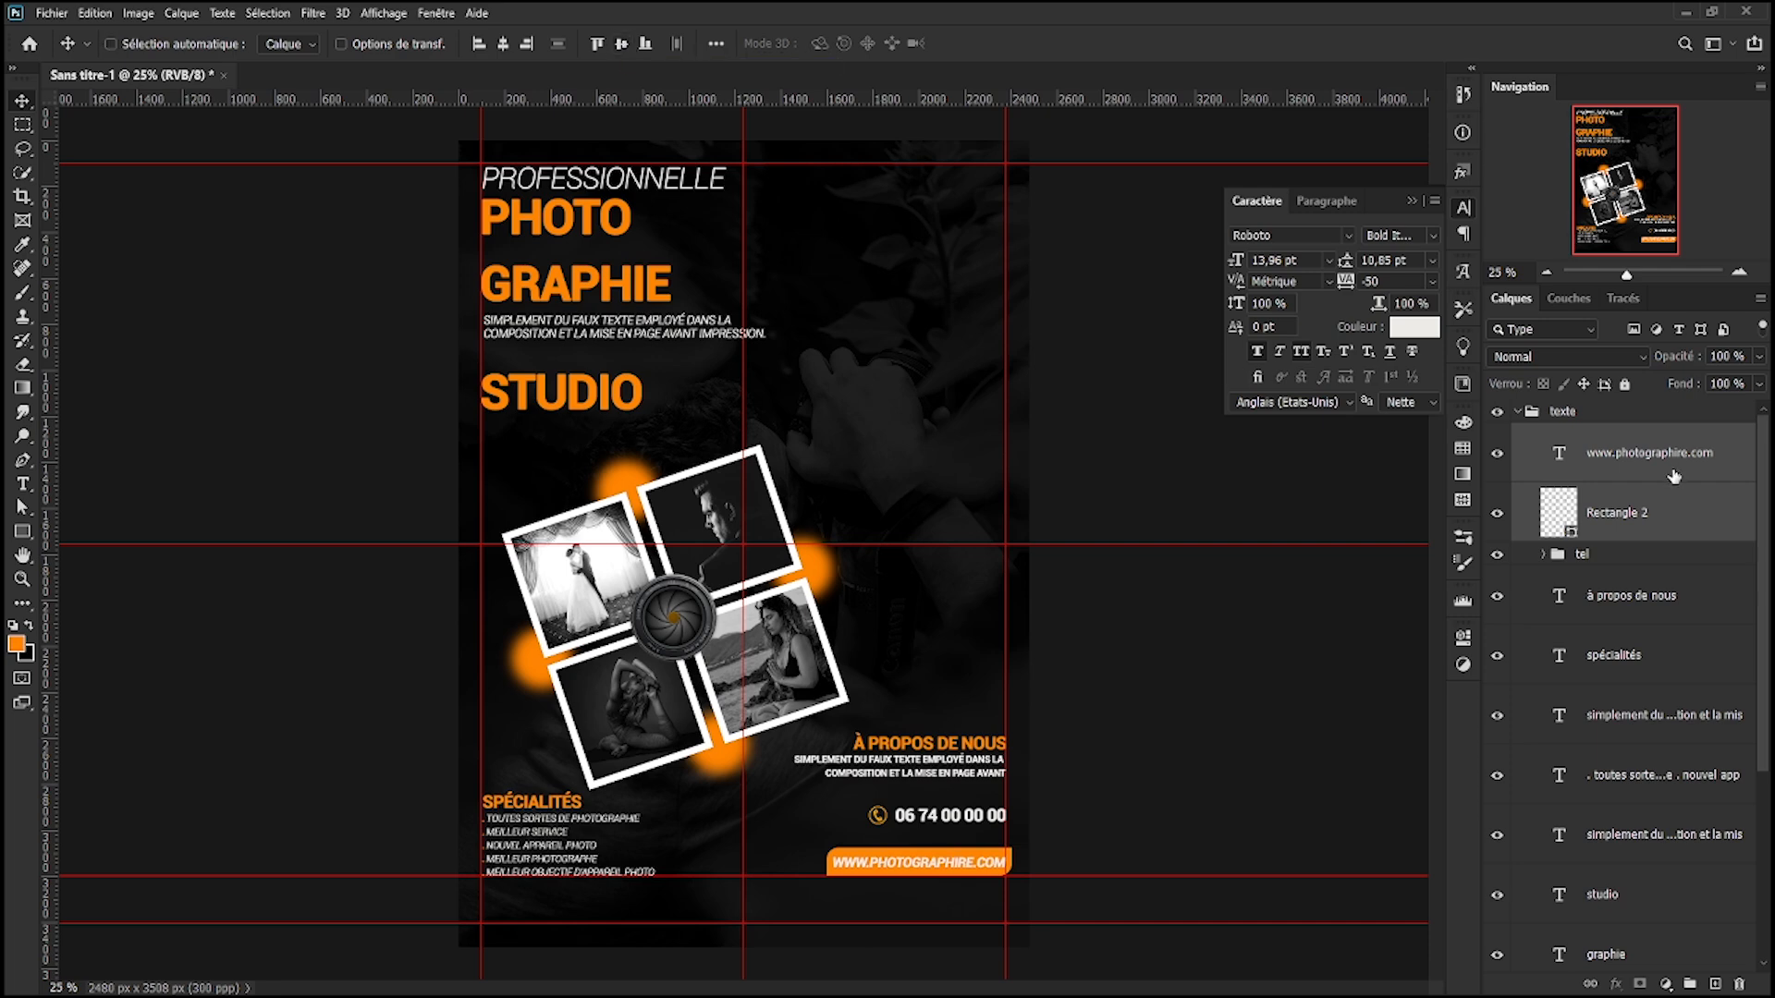
- Nudge the web address and its rectangle left until the rectangle's right edge meets the vertical guide
key("ctrl+t")
key("Left")
key("Left")
key("Left")
key("Left")
key("Left")
key("Left")
key("Left")
key("Return")
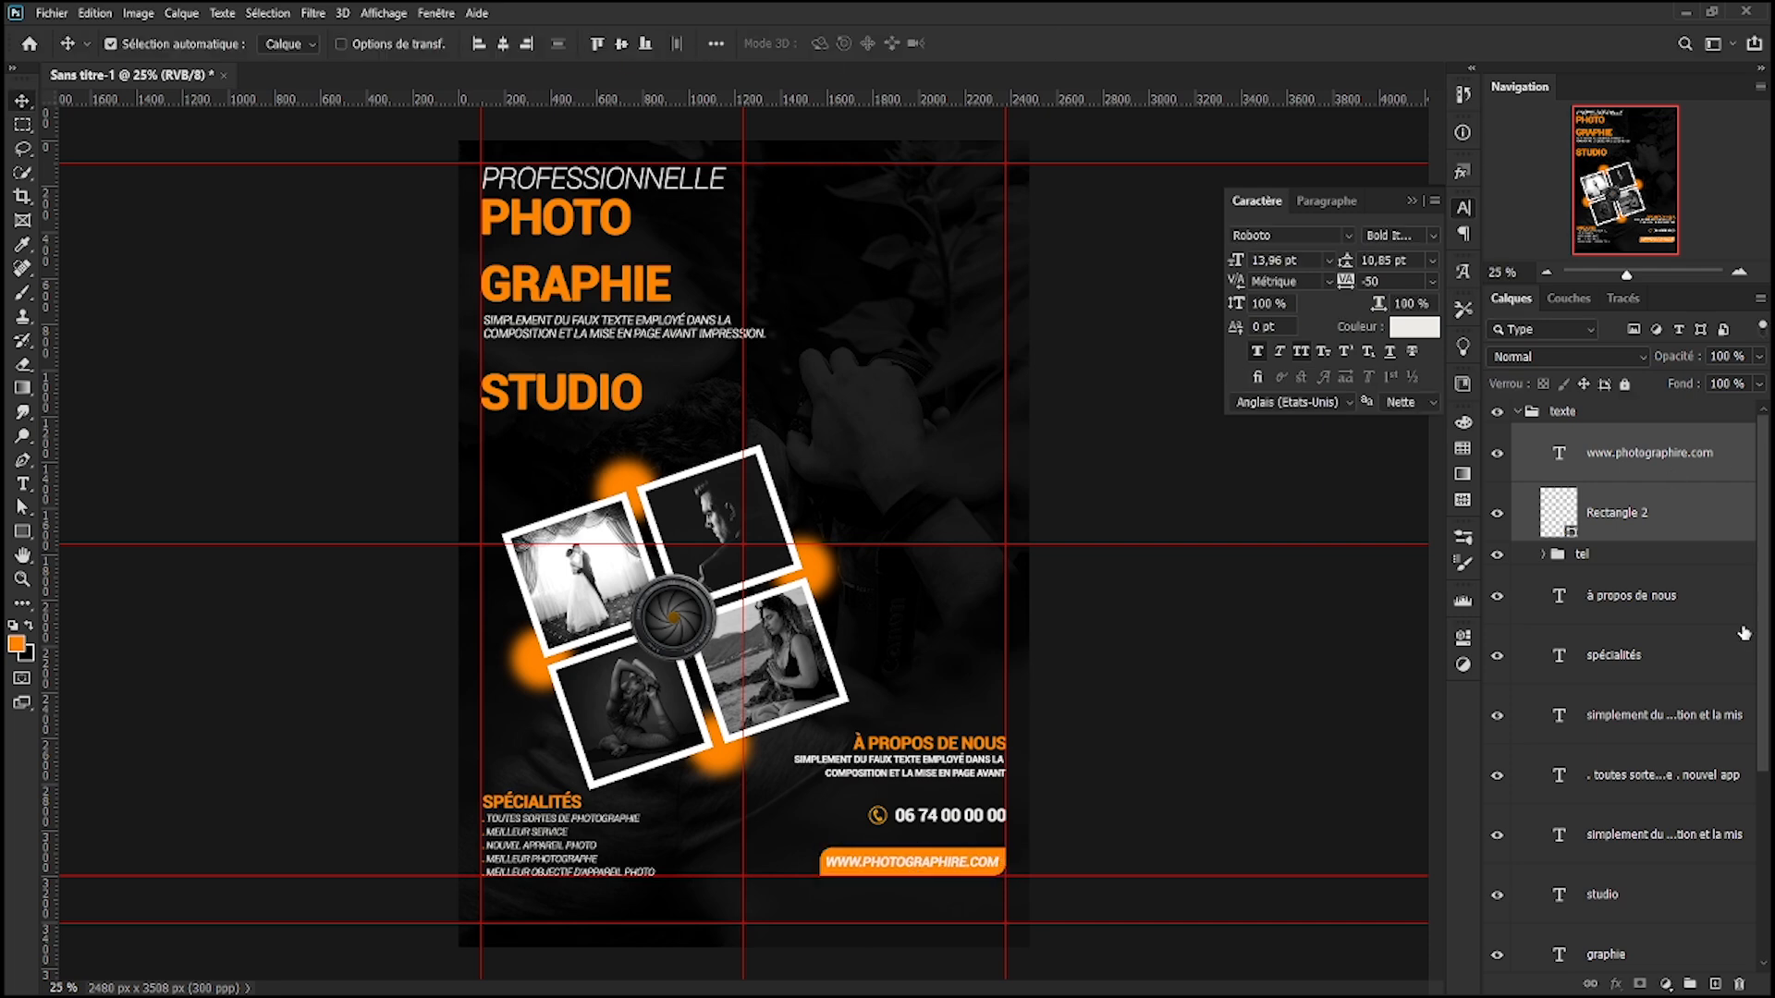
- Group the web address and rectangle layers and name the group web
left_click(1692, 986)
double_click(1611, 433)
key("Return")
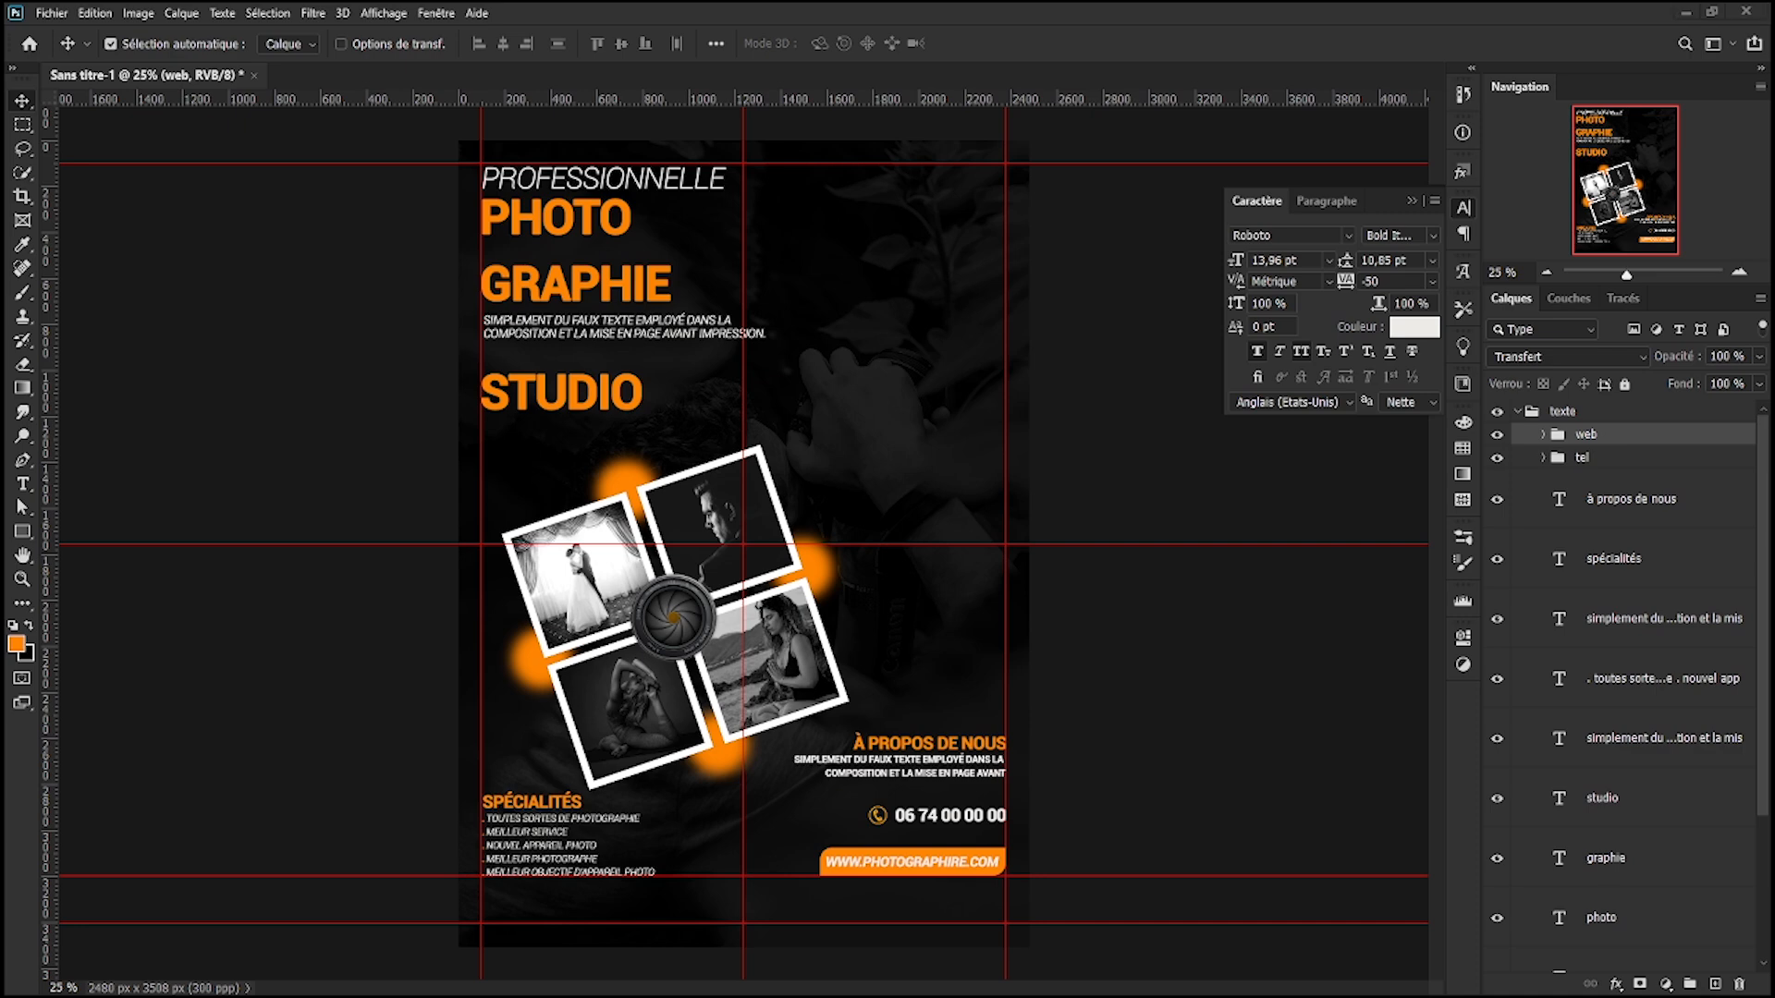
- Shrink the placed camera icon (pngegg) to a small symbol and position it in the flyer's upper right area
left_click_drag(989, 298, 496, 699)
left_click_drag(514, 767, 890, 220)
key("Return")
- Apply an orange Incrustation couleur effect at 100 % opacity to the camera icon
double_click(1719, 452)
left_click(990, 468)
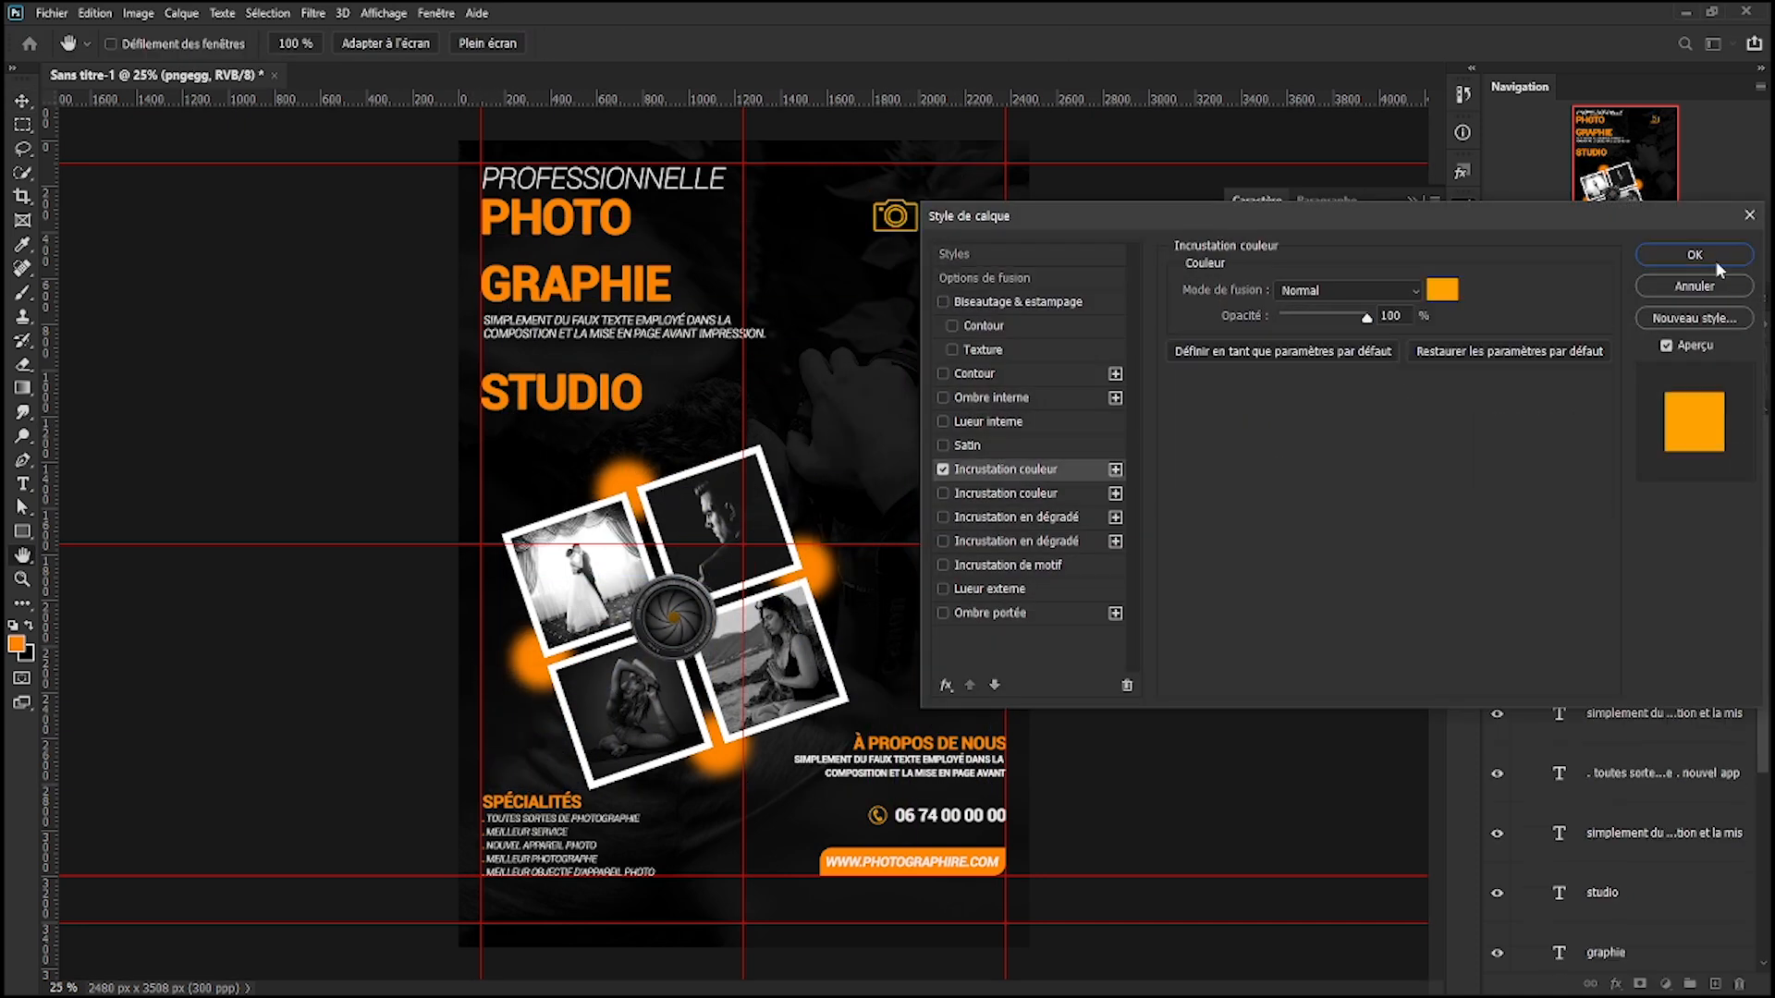
left_click(1712, 258)
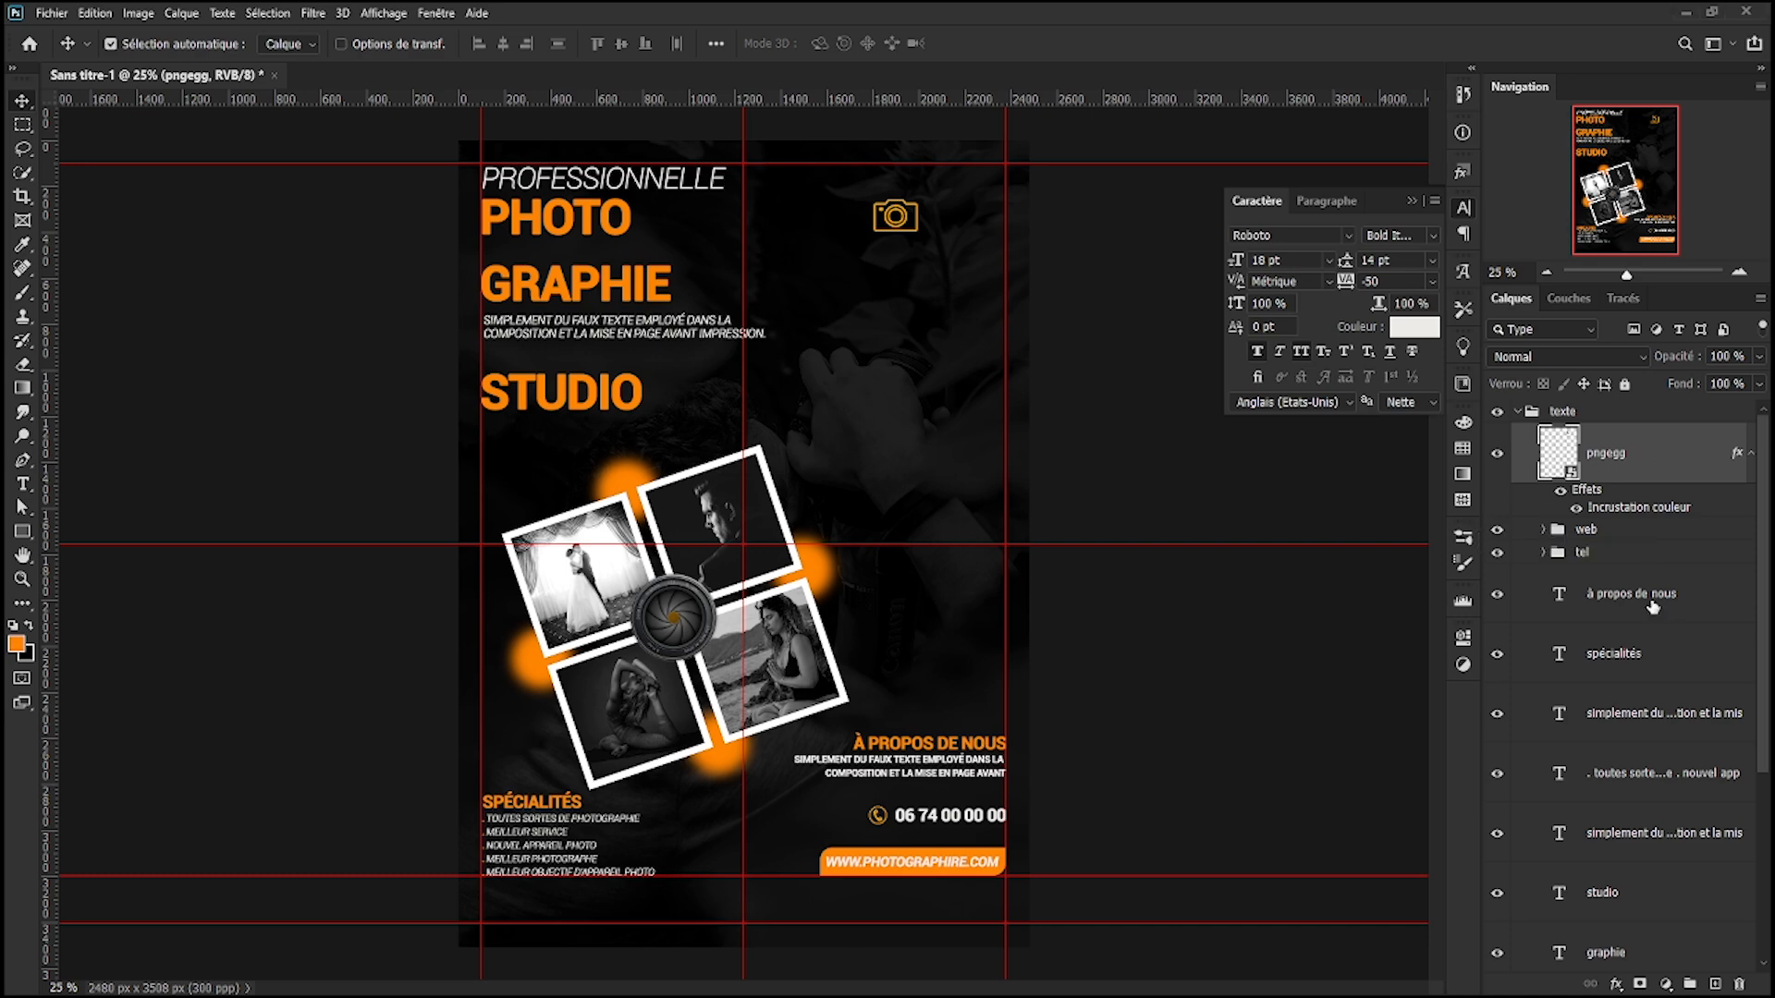
- Duplicate the À PROPOS DE NOUS heading to the top of the texte group, change it to photographie and place it beneath the camera icon
left_click(1676, 614)
key("ctrl+j")
left_click_drag(1676, 615, 1632, 428)
double_click(1559, 463)
type("photographie")
left_click_drag(929, 744, 929, 244)
- Match the camera icon's Incrustation couleur to the orange of the PHOTOGRAPHIE text below it
double_click(1562, 515)
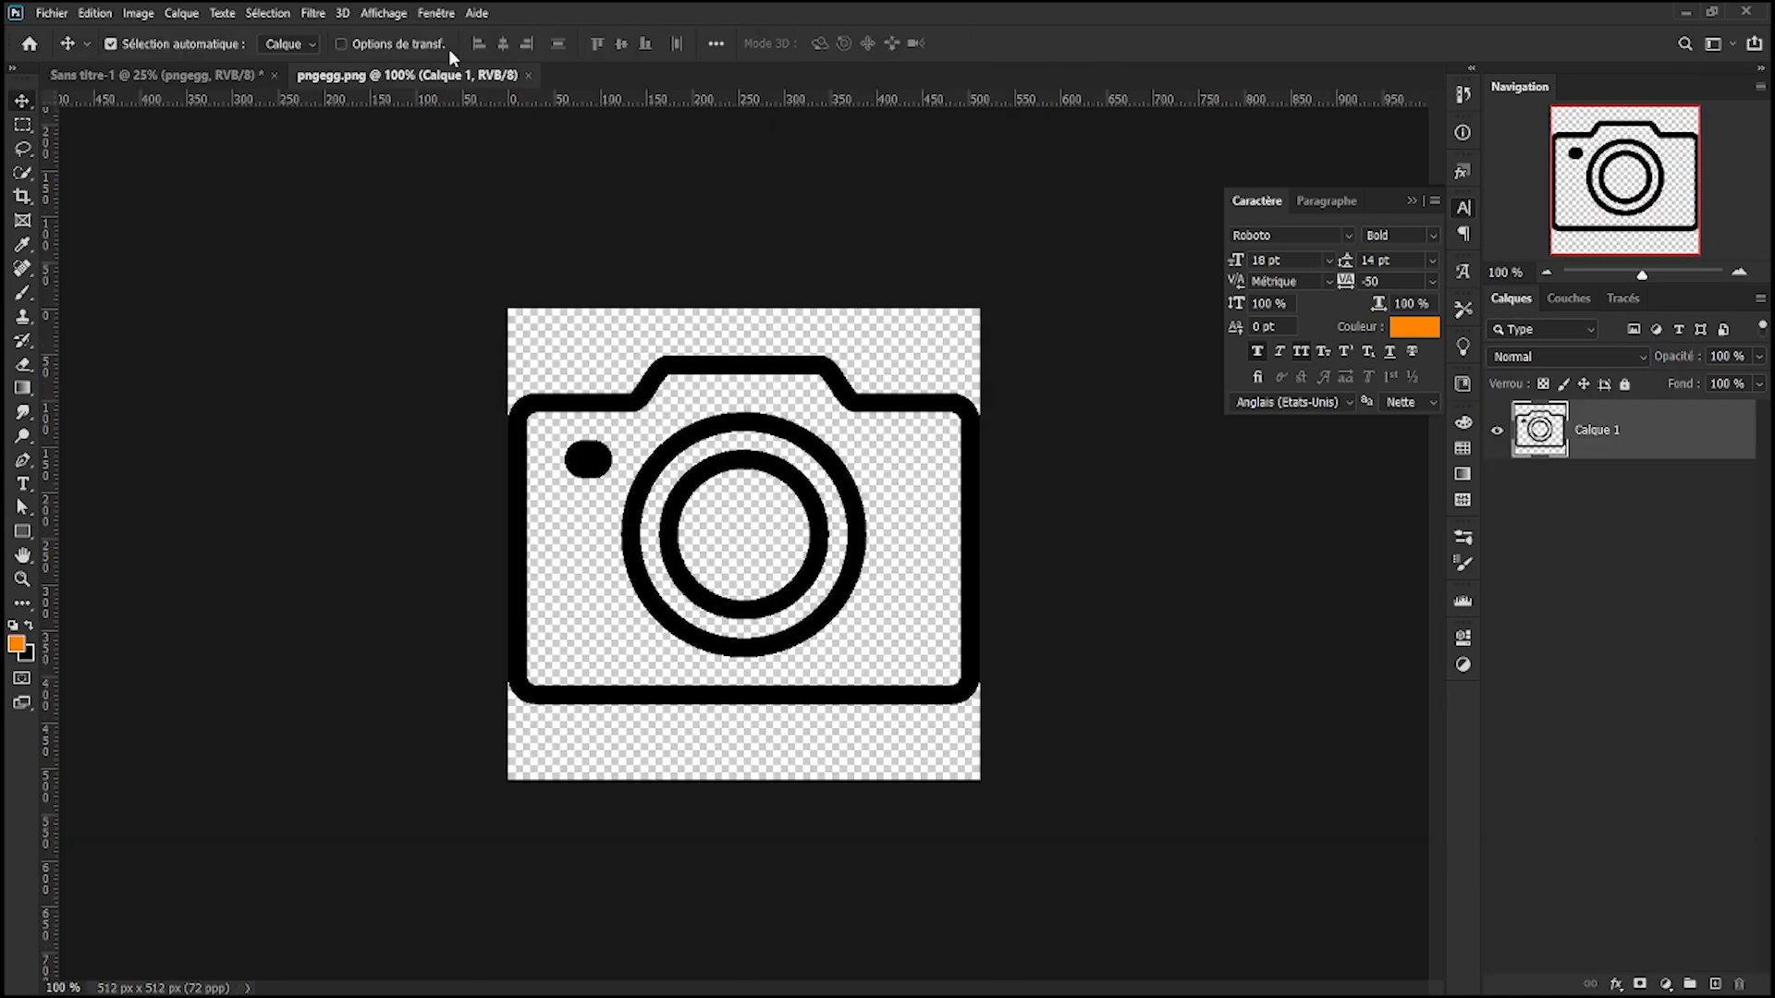
left_click(526, 75)
double_click(1714, 518)
left_click(1005, 469)
left_click(1442, 290)
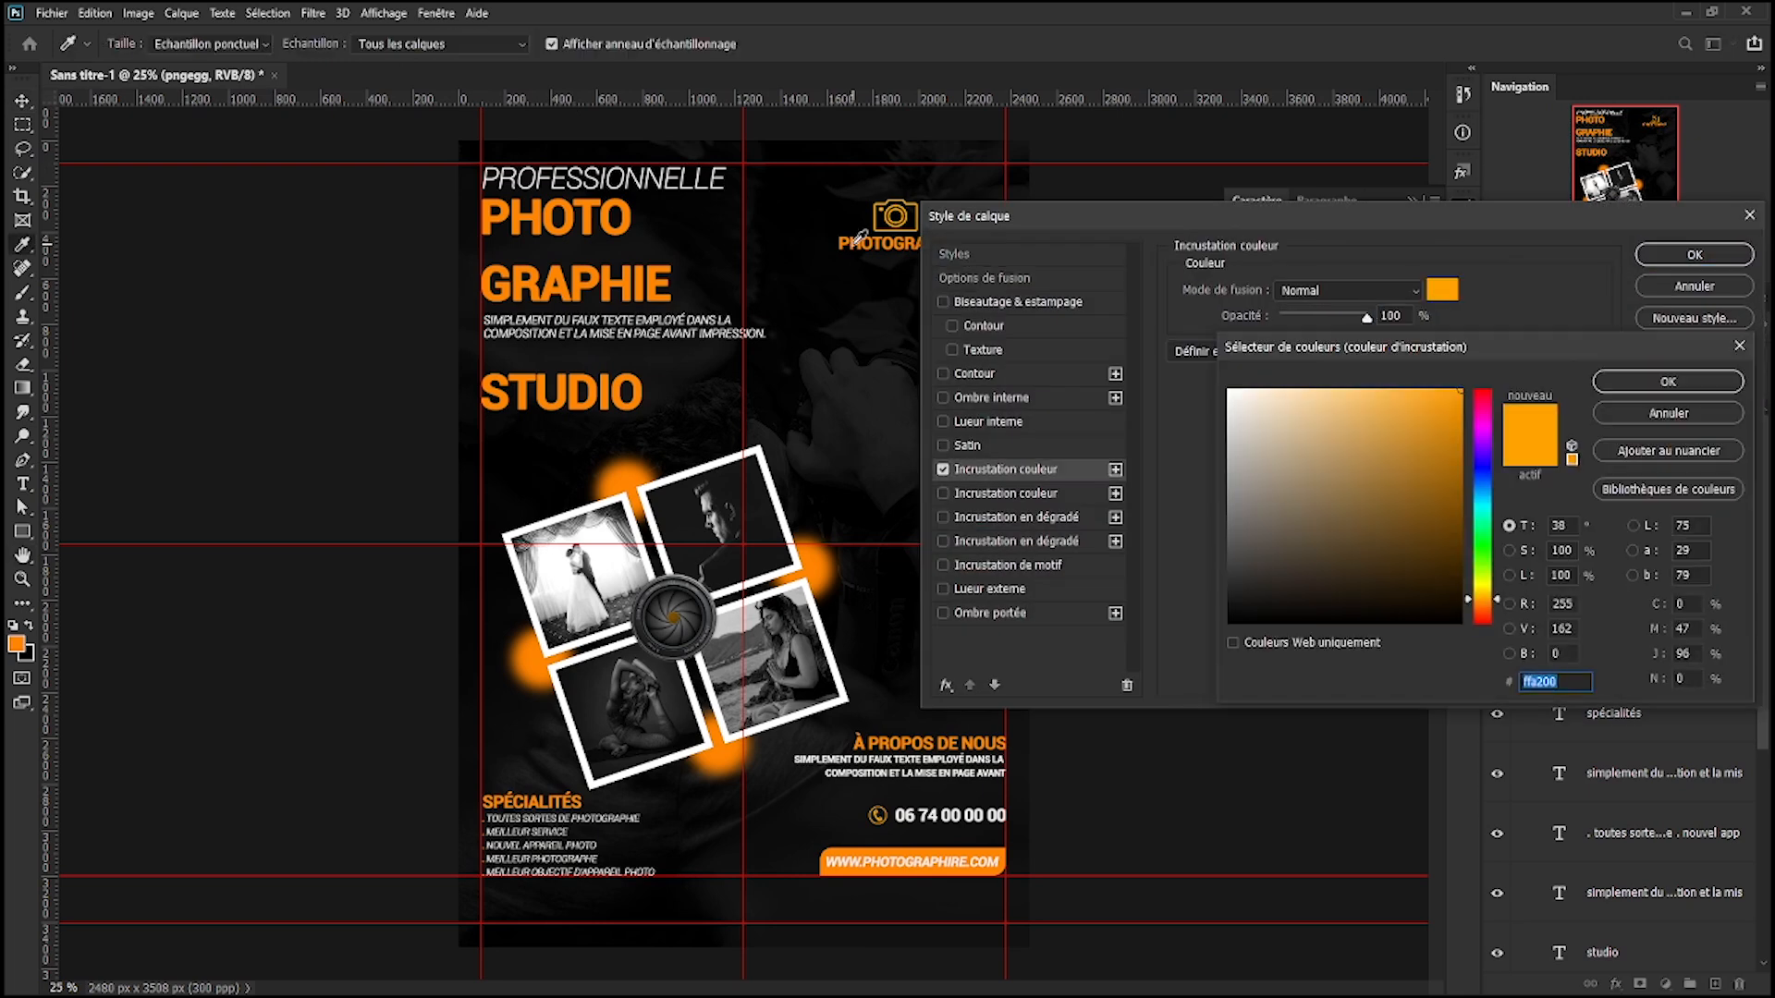
key("Return")
left_click(1694, 254)
- Duplicate the SPÉCIALITÉS list text to the top of the texte group and replace its content with studio photo créatif
left_click(1635, 469)
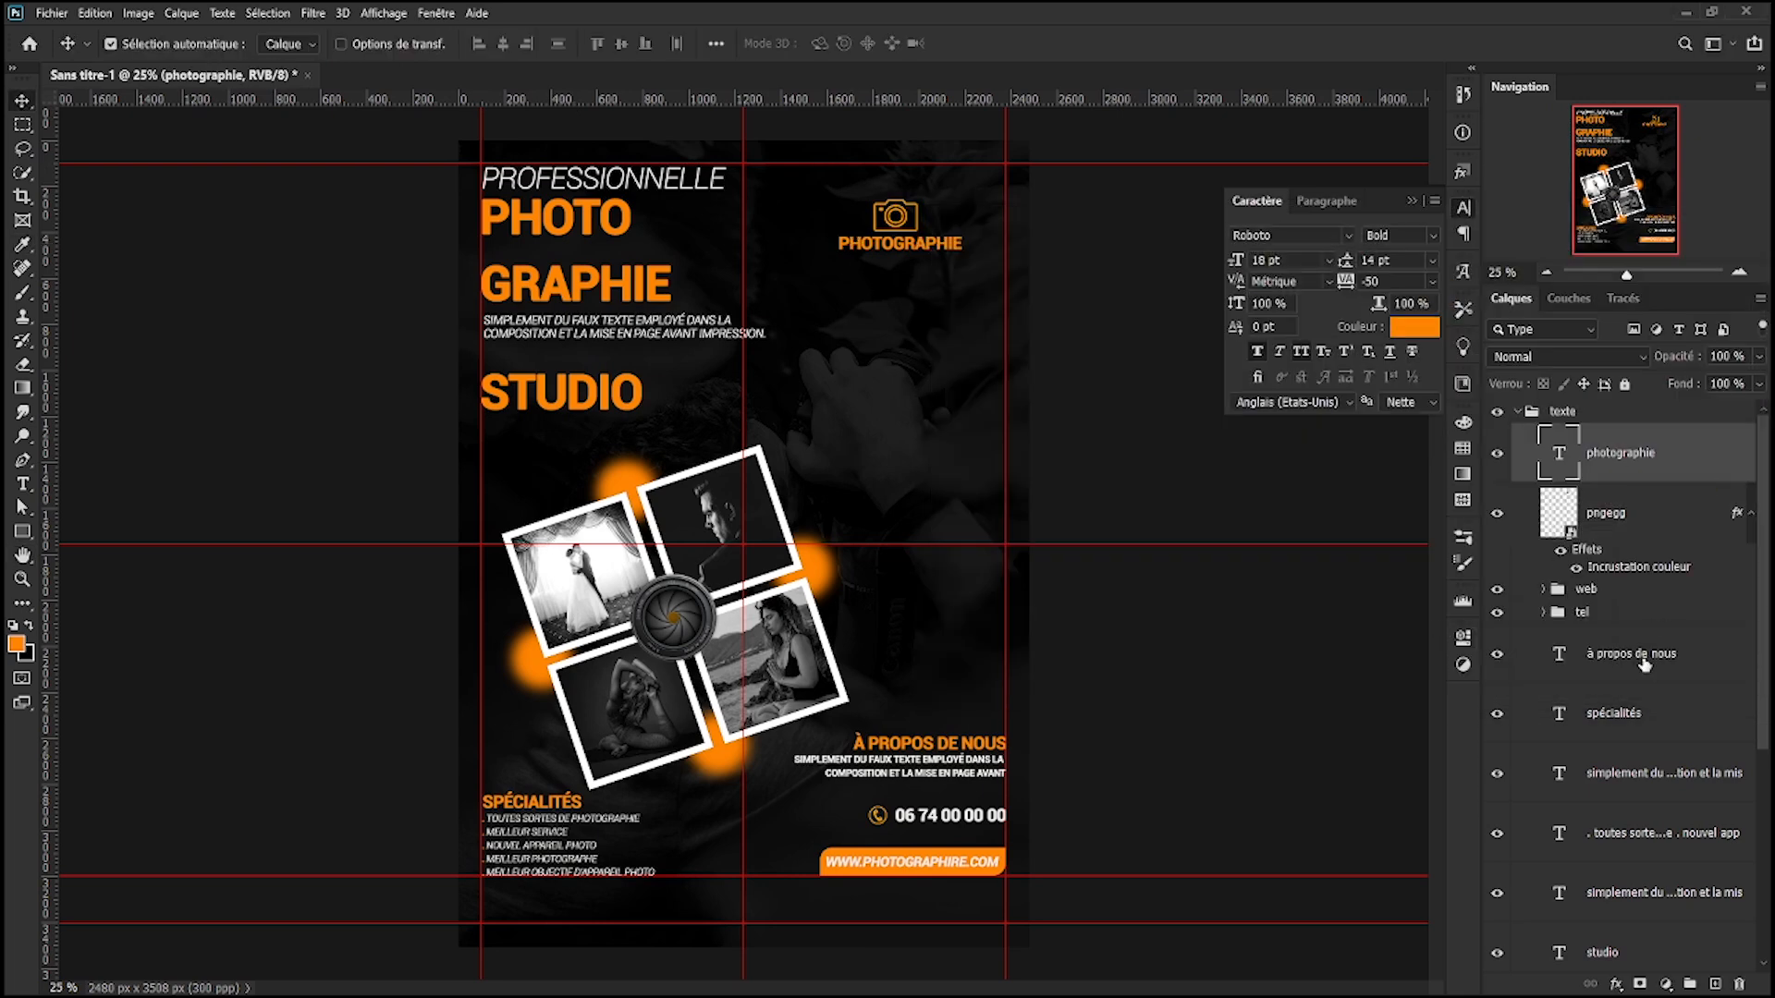
left_click(1615, 838)
key("ctrl+j")
left_click_drag(1613, 838, 1574, 430)
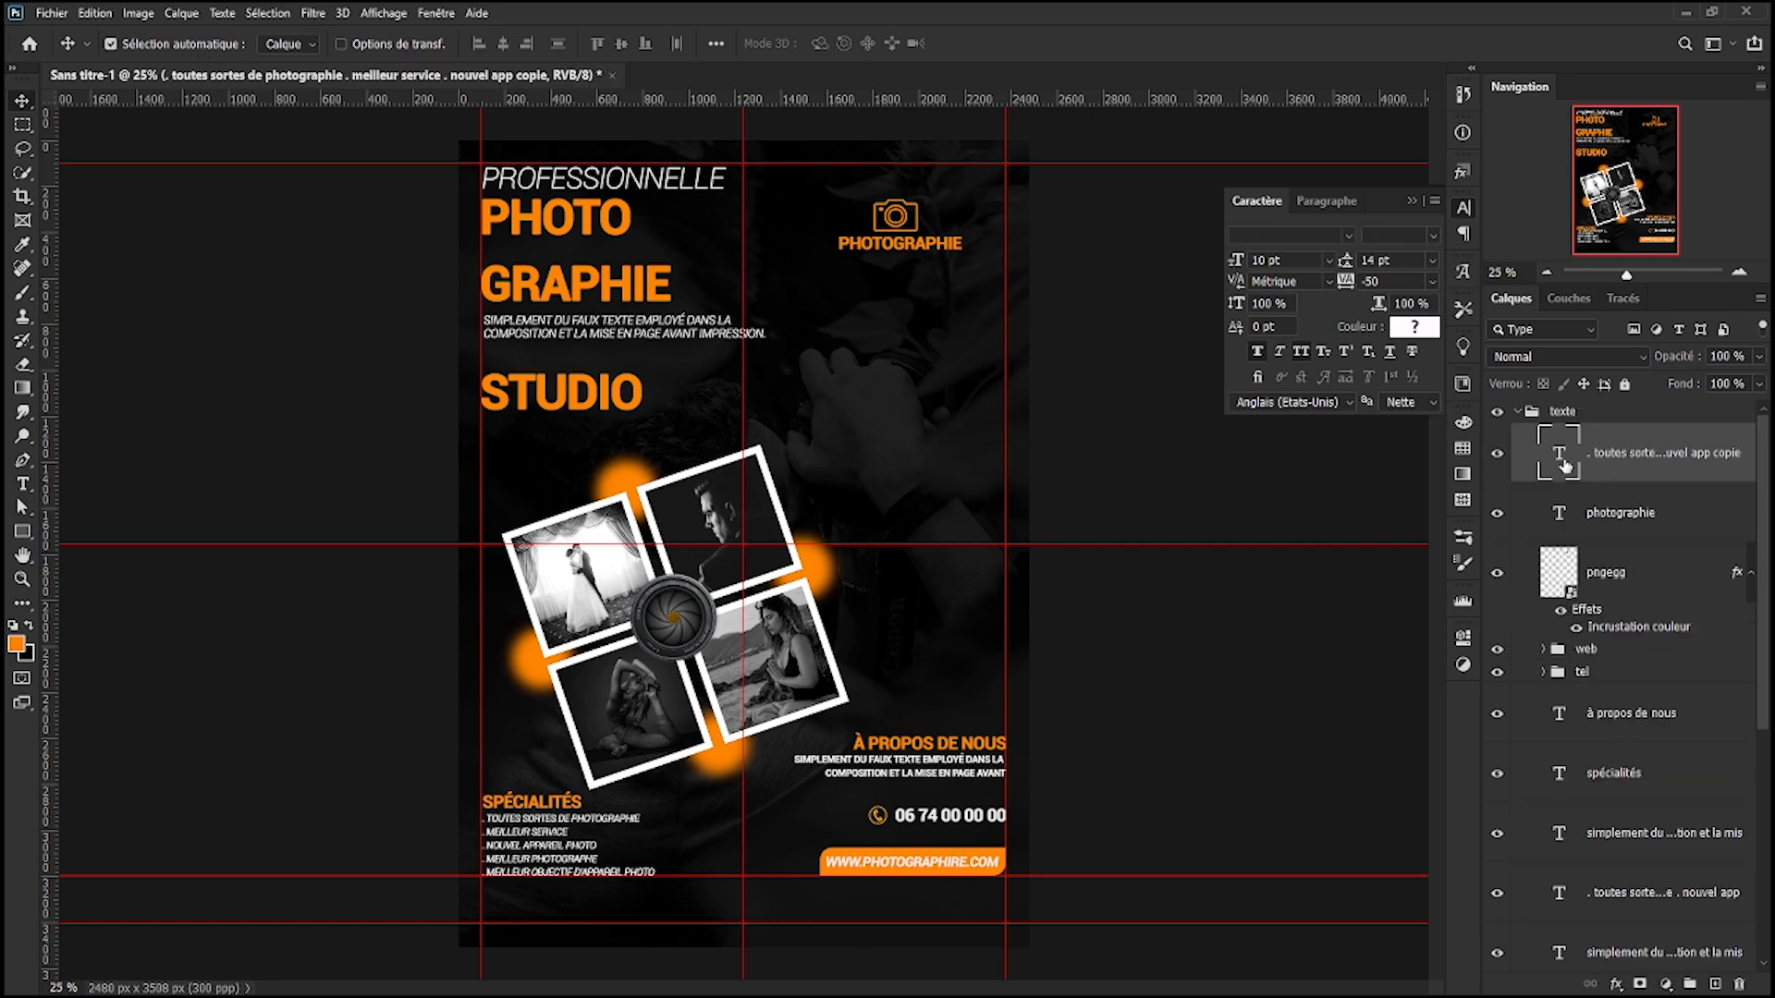
double_click(1564, 468)
type("studio photo créatif")
left_click(1399, 503)
key("v")
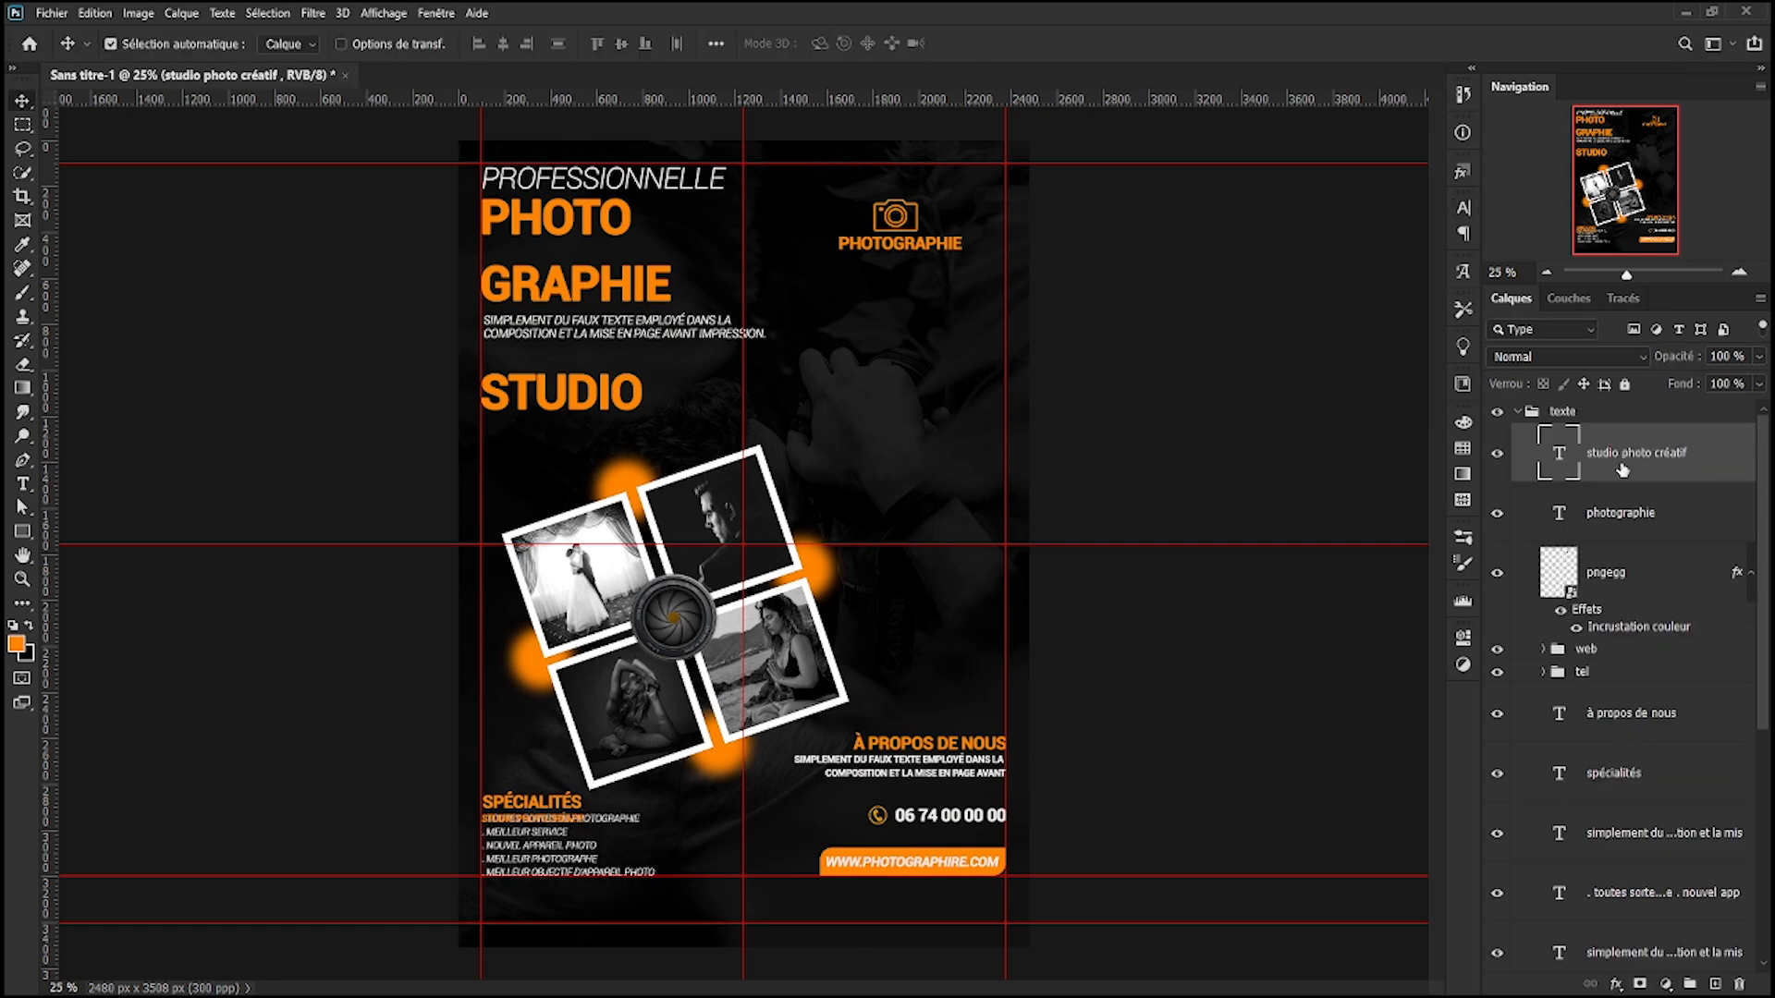
- Position the STUDIO PHOTO CRÉATIF line beneath the PHOTOGRAPHIE text of the logo
key("ctrl+t")
left_click_drag(556, 821, 925, 273)
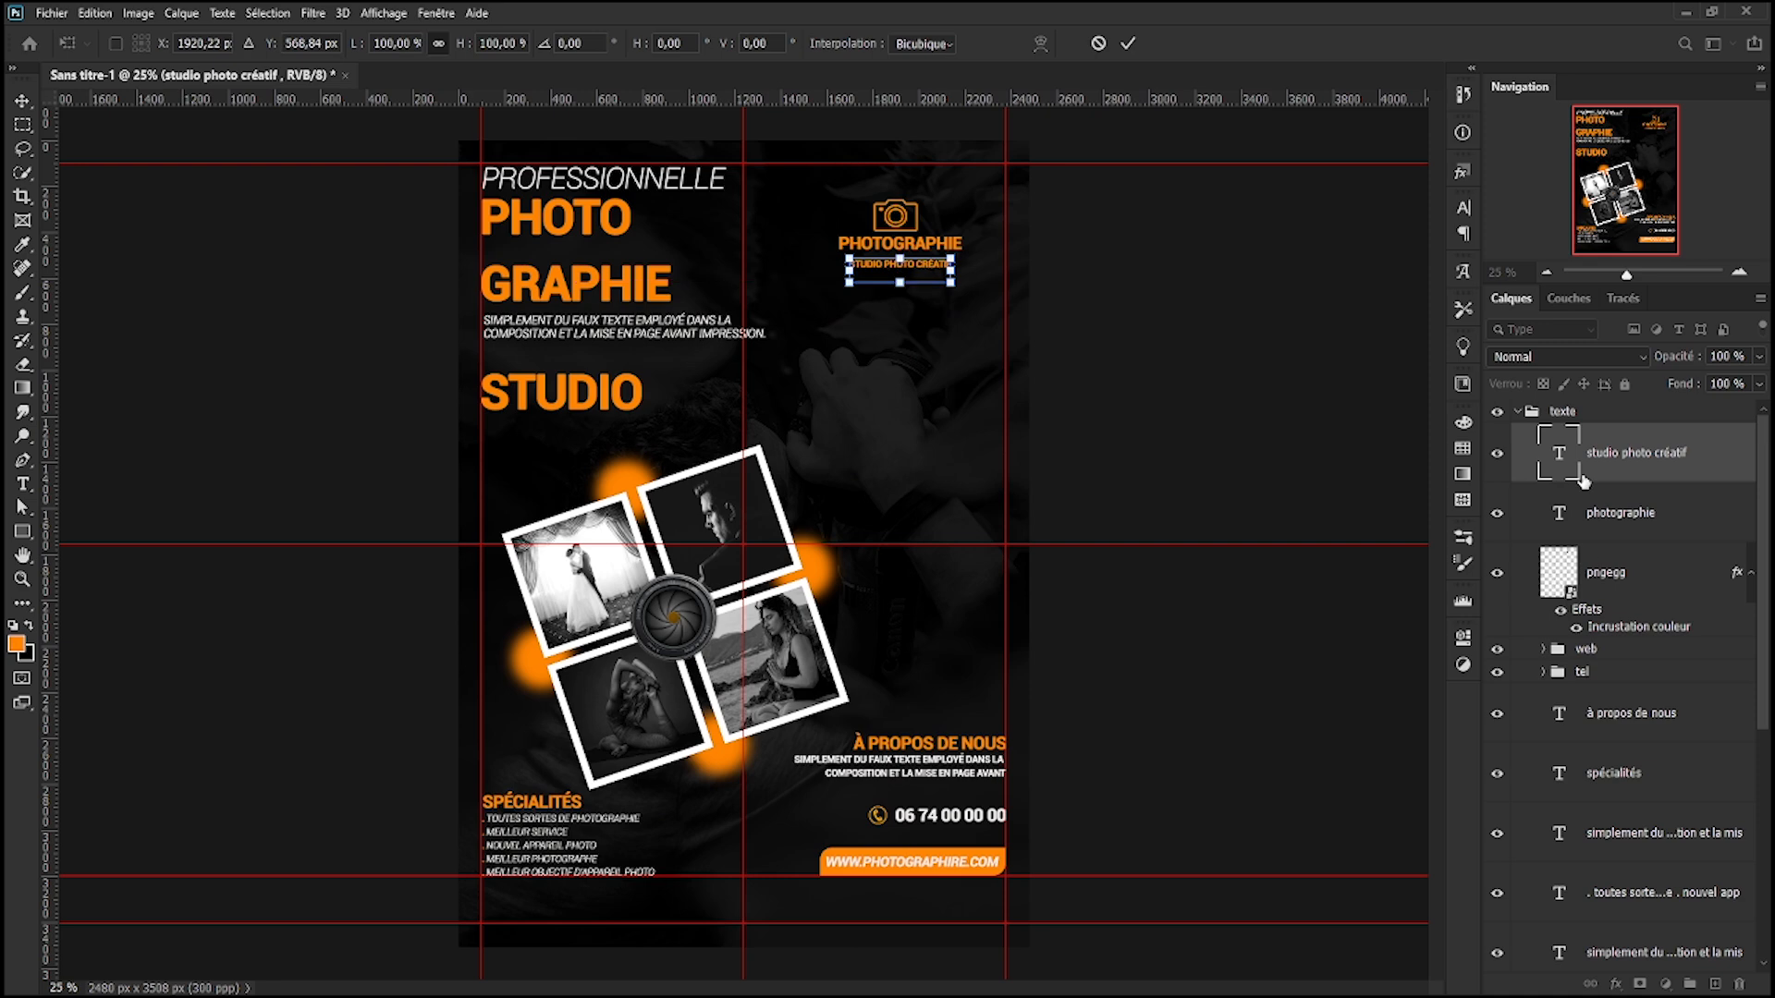
key("Return")
- Recolour the STUDIO PHOTO CRÉATIF line with the off-white (edebe8) sampled from the PROFESSIONNELLE title
double_click(1564, 448)
left_click(1463, 209)
left_click(1416, 325)
right_click(1536, 679)
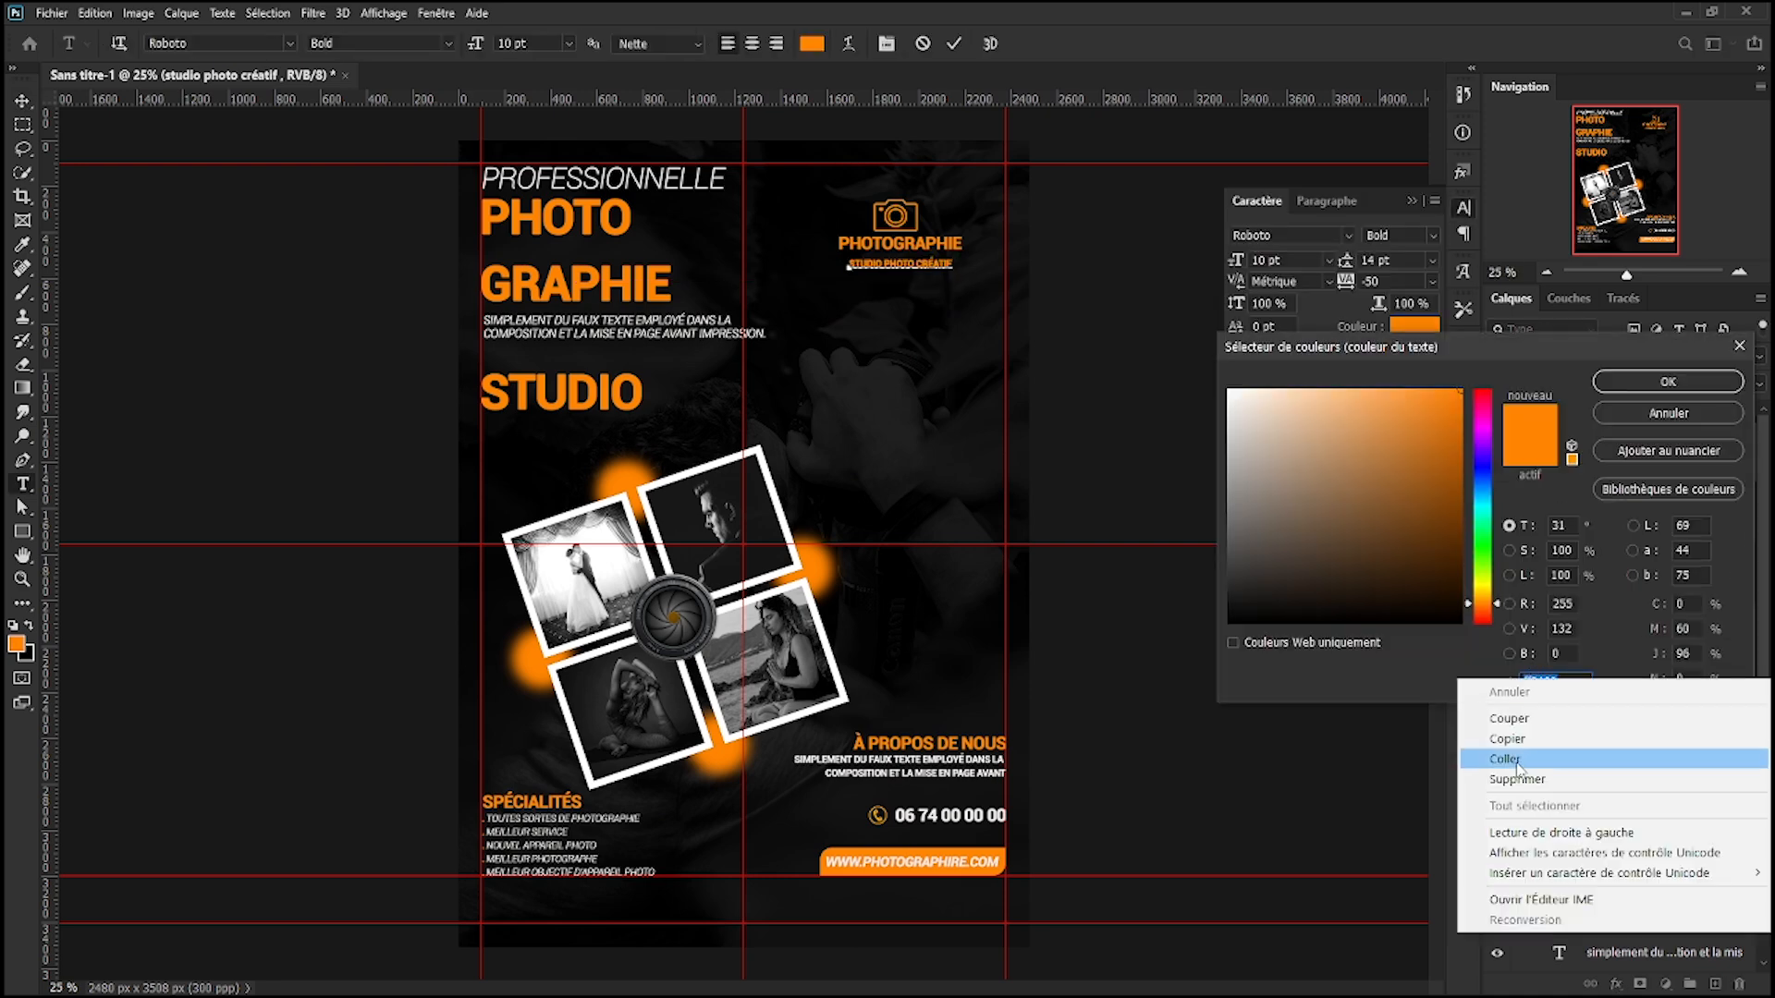
left_click(1699, 413)
left_click(1410, 327)
left_click(504, 181)
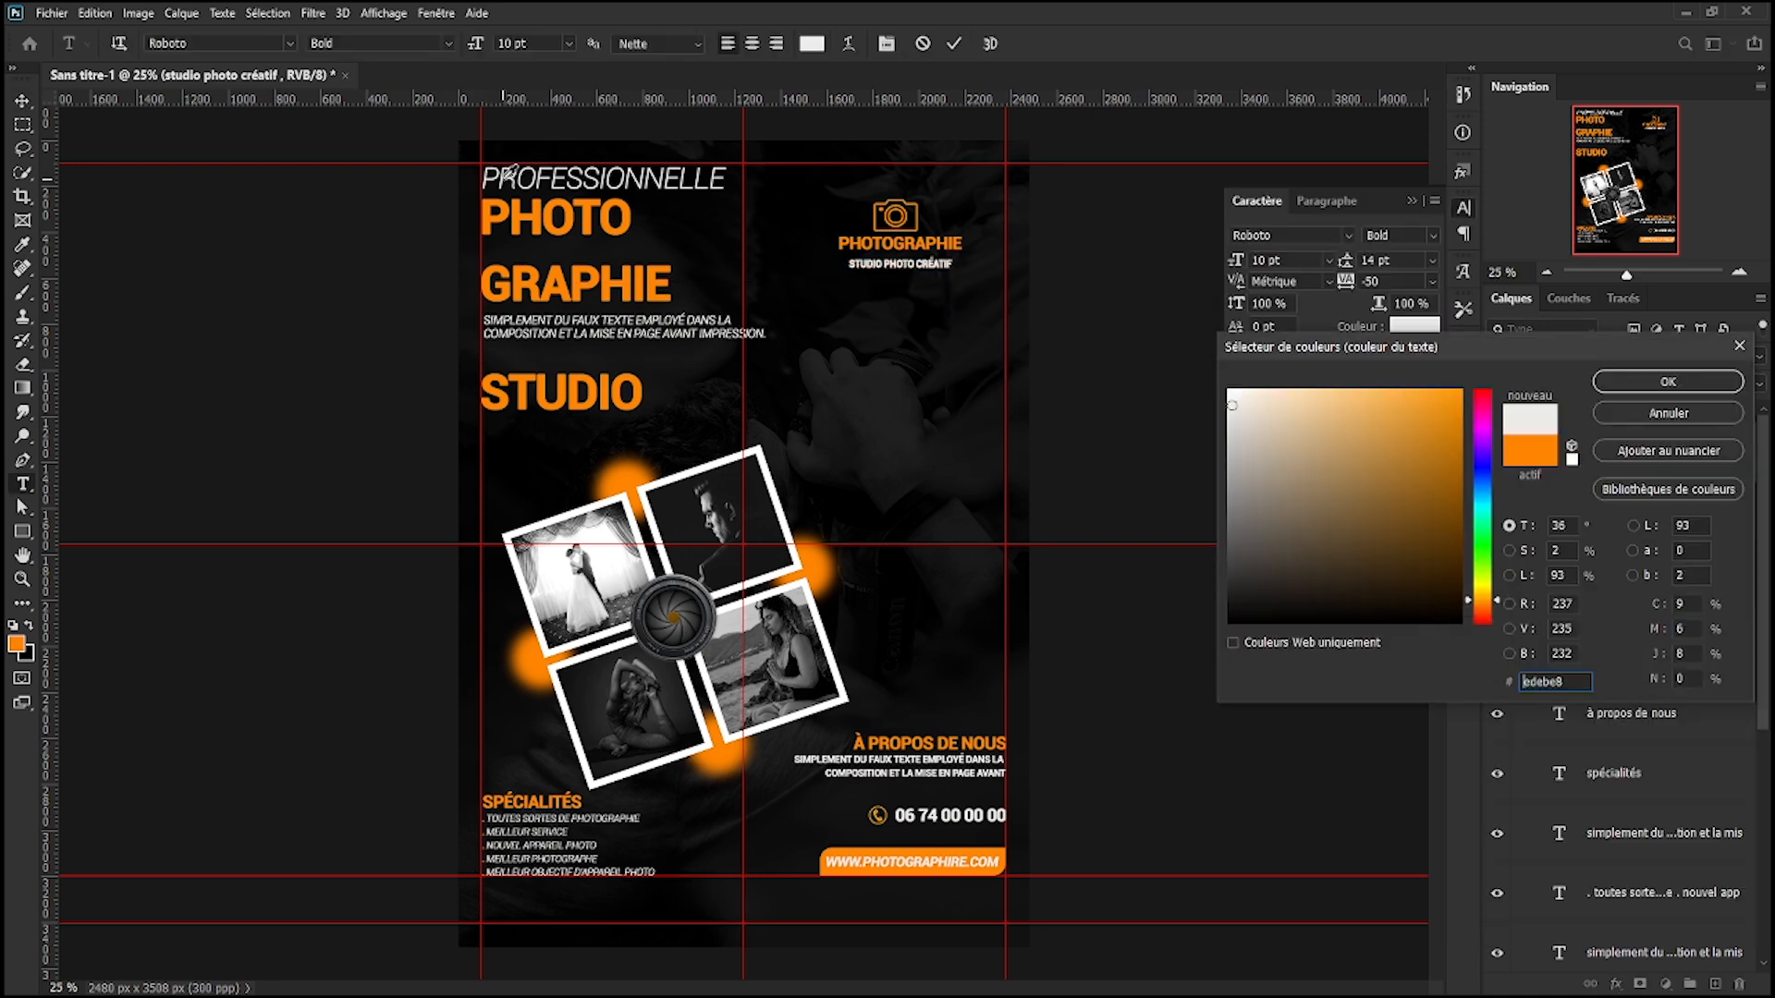
left_click(1641, 383)
- Nudge STUDIO PHOTO CRÉATIF up towards PHOTOGRAPHIE and shift both lines down from the camera icon
left_click(1646, 466)
key("shift+Up")
key("shift+Up")
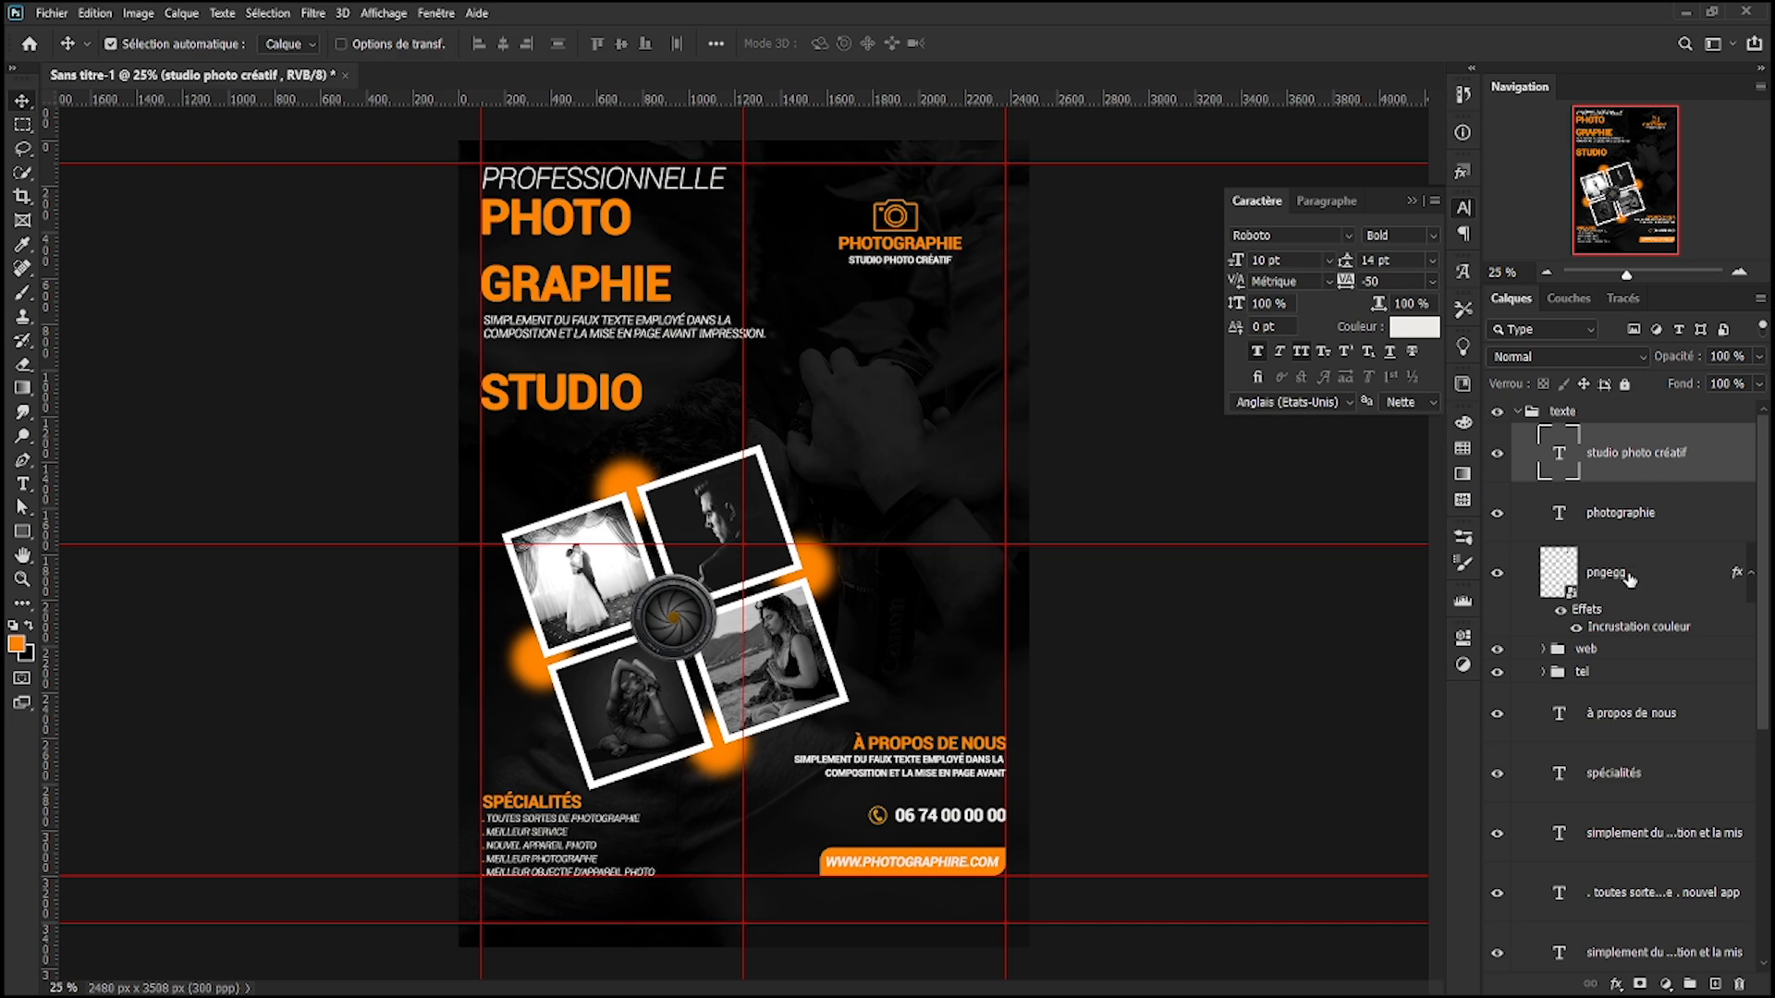
left_click(1622, 522)
left_click(1588, 458, "shift")
key("shift+Down")
key("shift+Down")
key("shift+Down")
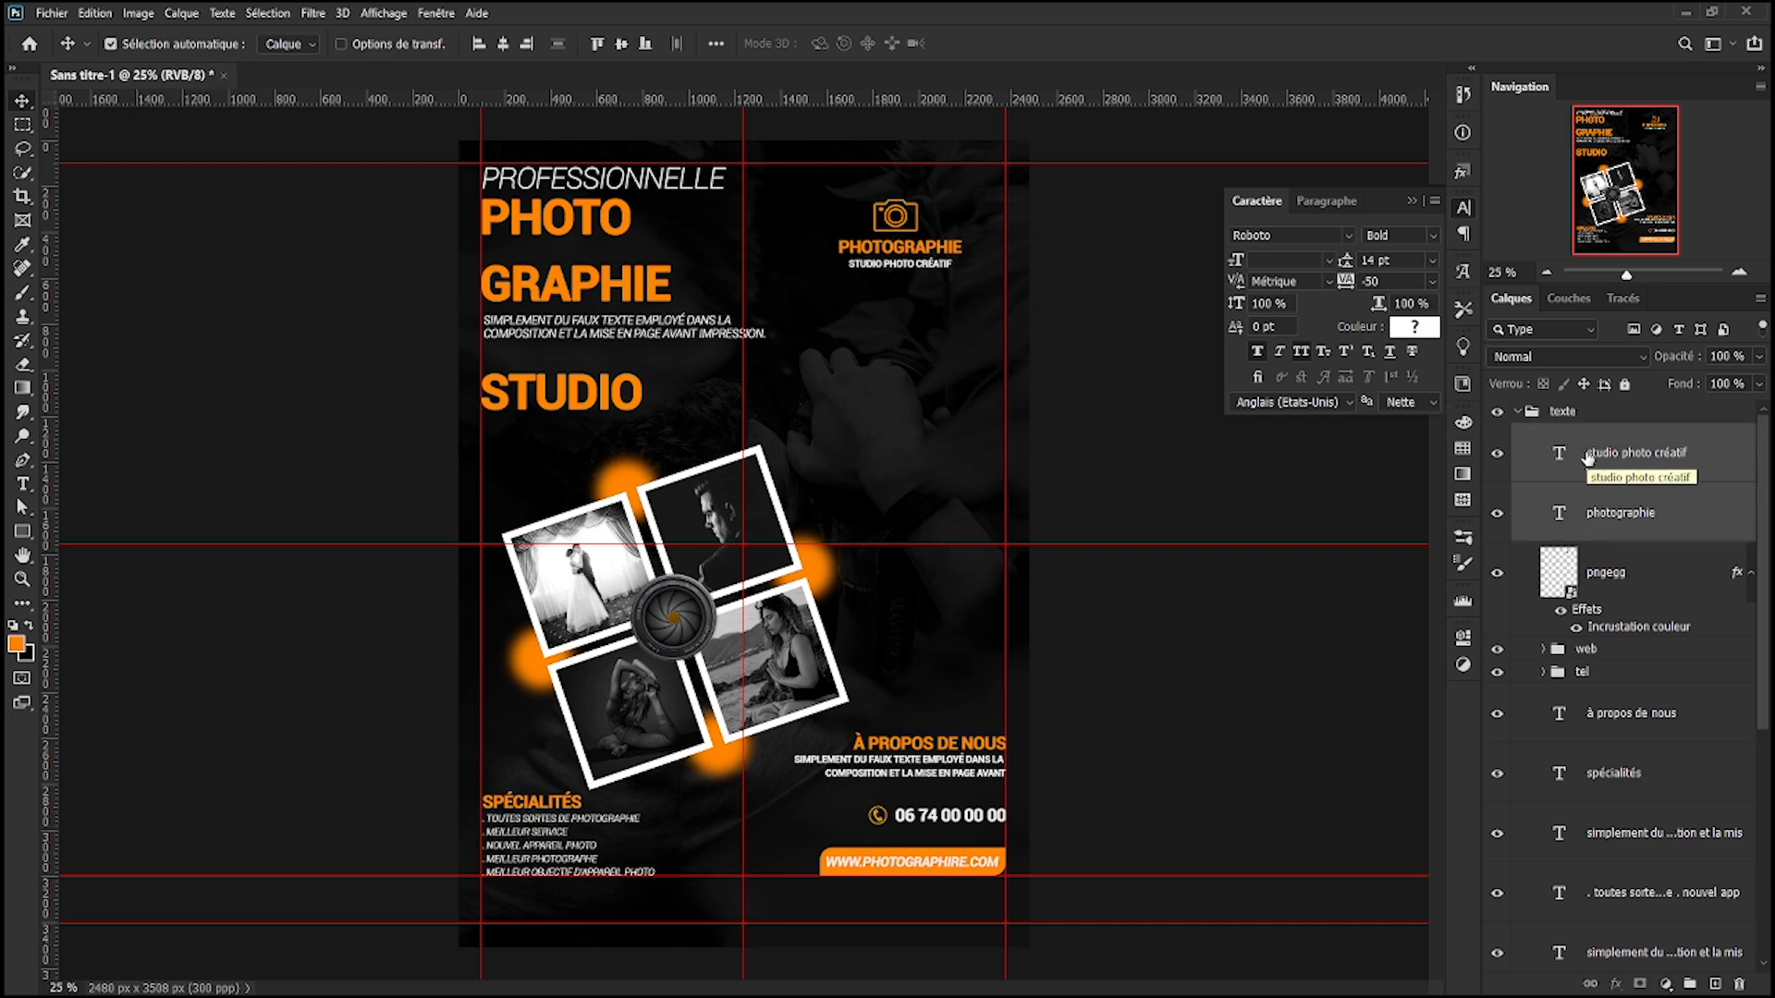
- Group the camera icon, PHOTOGRAPHIE and STUDIO PHOTO CRÉATIF layers and name the group logo
left_click(1586, 459)
scroll(1613, 795, "down", 6)
left_click(1605, 835)
scroll(1641, 675, "up", 4)
scroll(1661, 545, "up", 2)
left_click(1642, 591)
left_click(1606, 472, "shift")
left_click(1690, 985)
double_click(1599, 436)
type("logo")
key("Return")
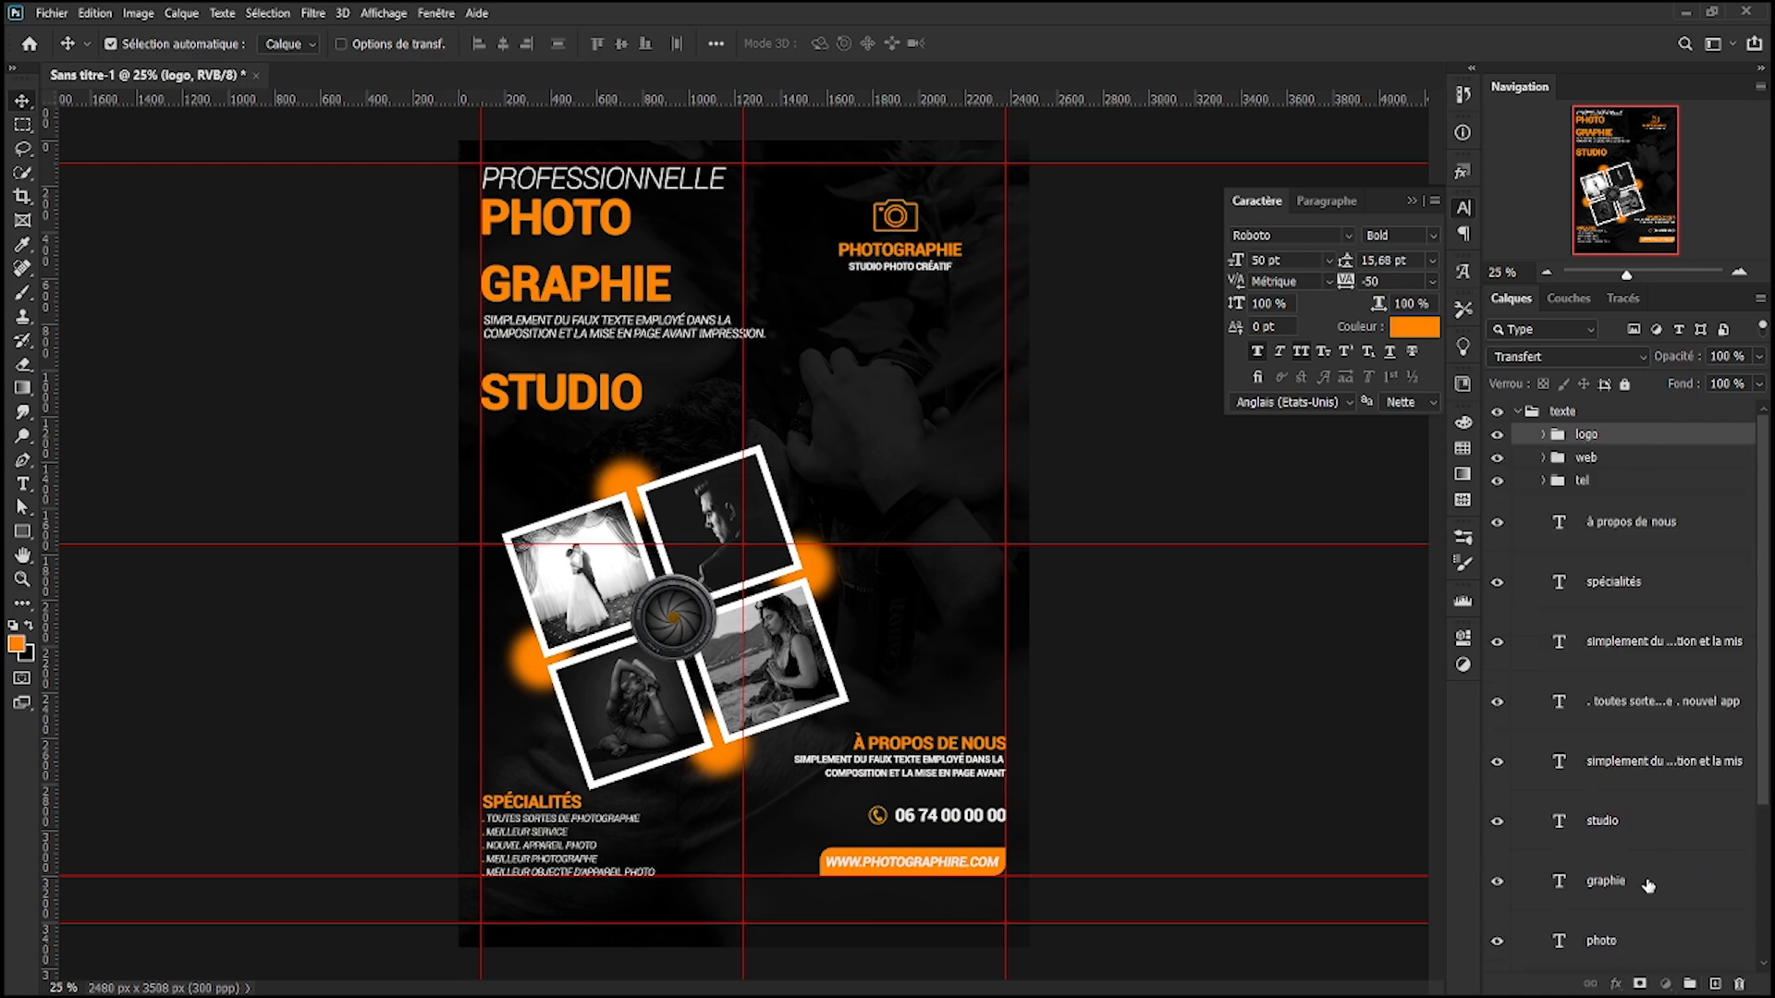
- Duplicate the GRAPHIE title as the topmost text layer, change it to 35% and place it beneath the logo
left_click(1648, 885)
key("ctrl+j")
left_click_drag(1648, 886, 1617, 427)
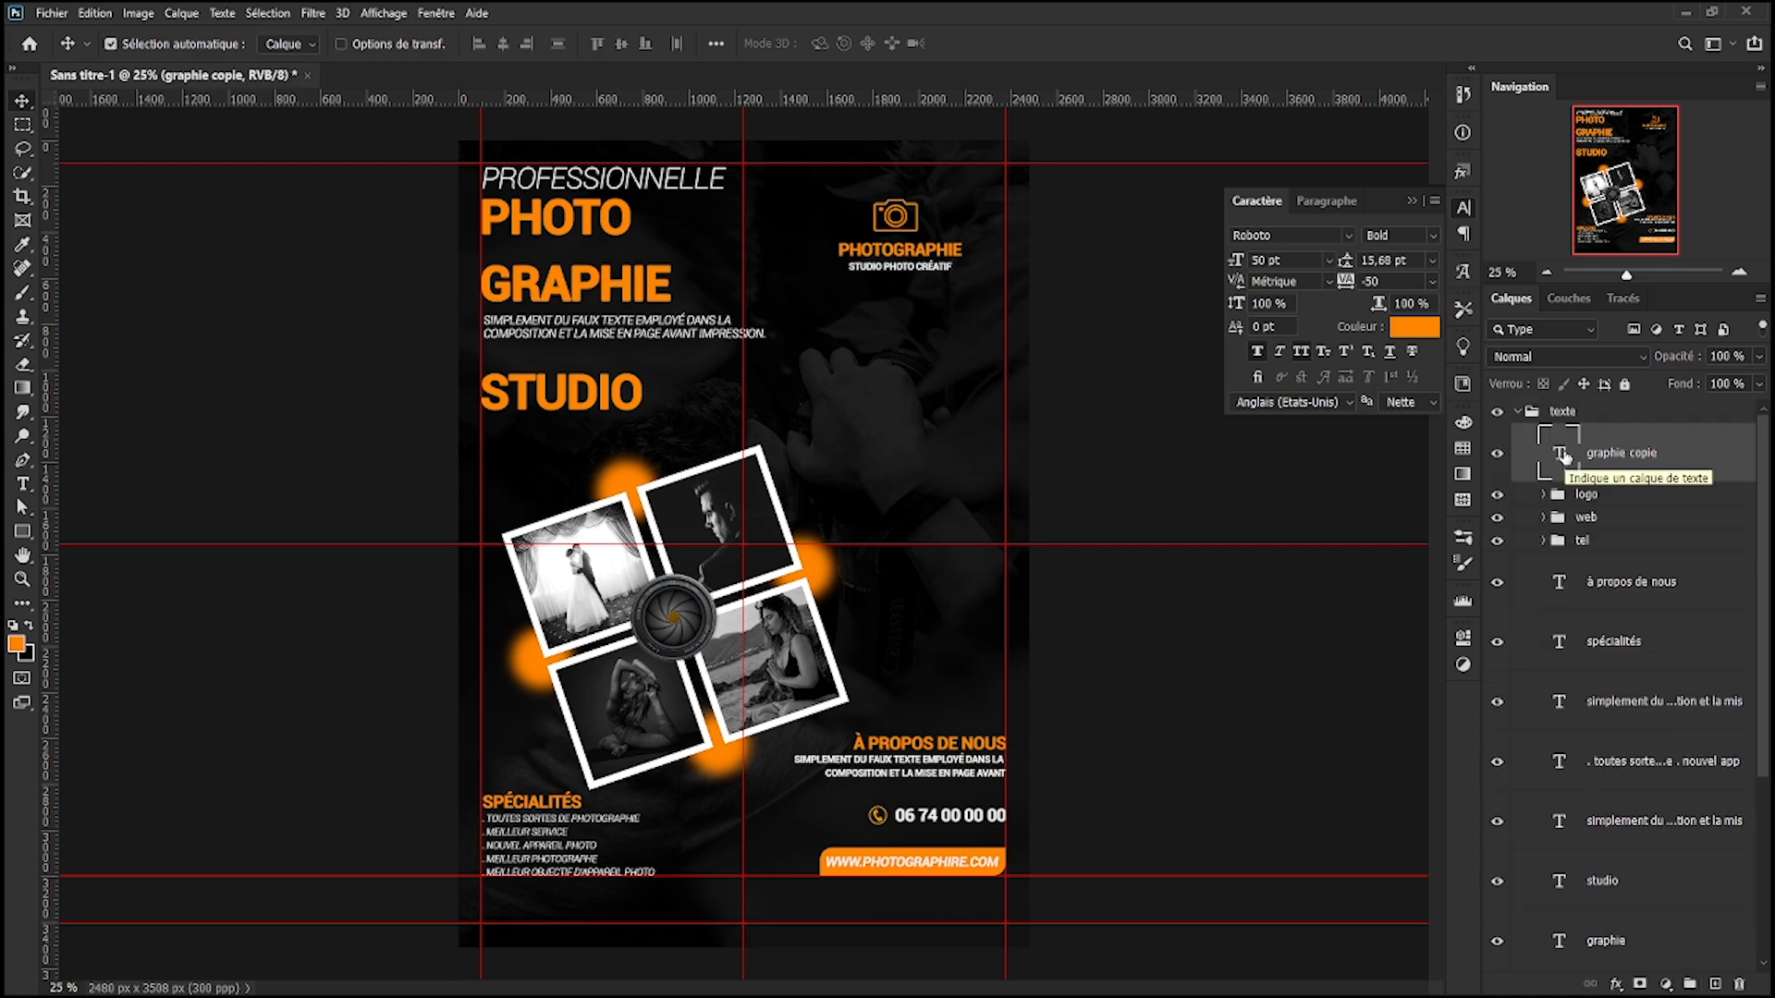
double_click(1560, 463)
type("35%")
key("ctrl+Return")
key("ctrl+t")
left_click_drag(534, 305, 914, 374)
key("Return")
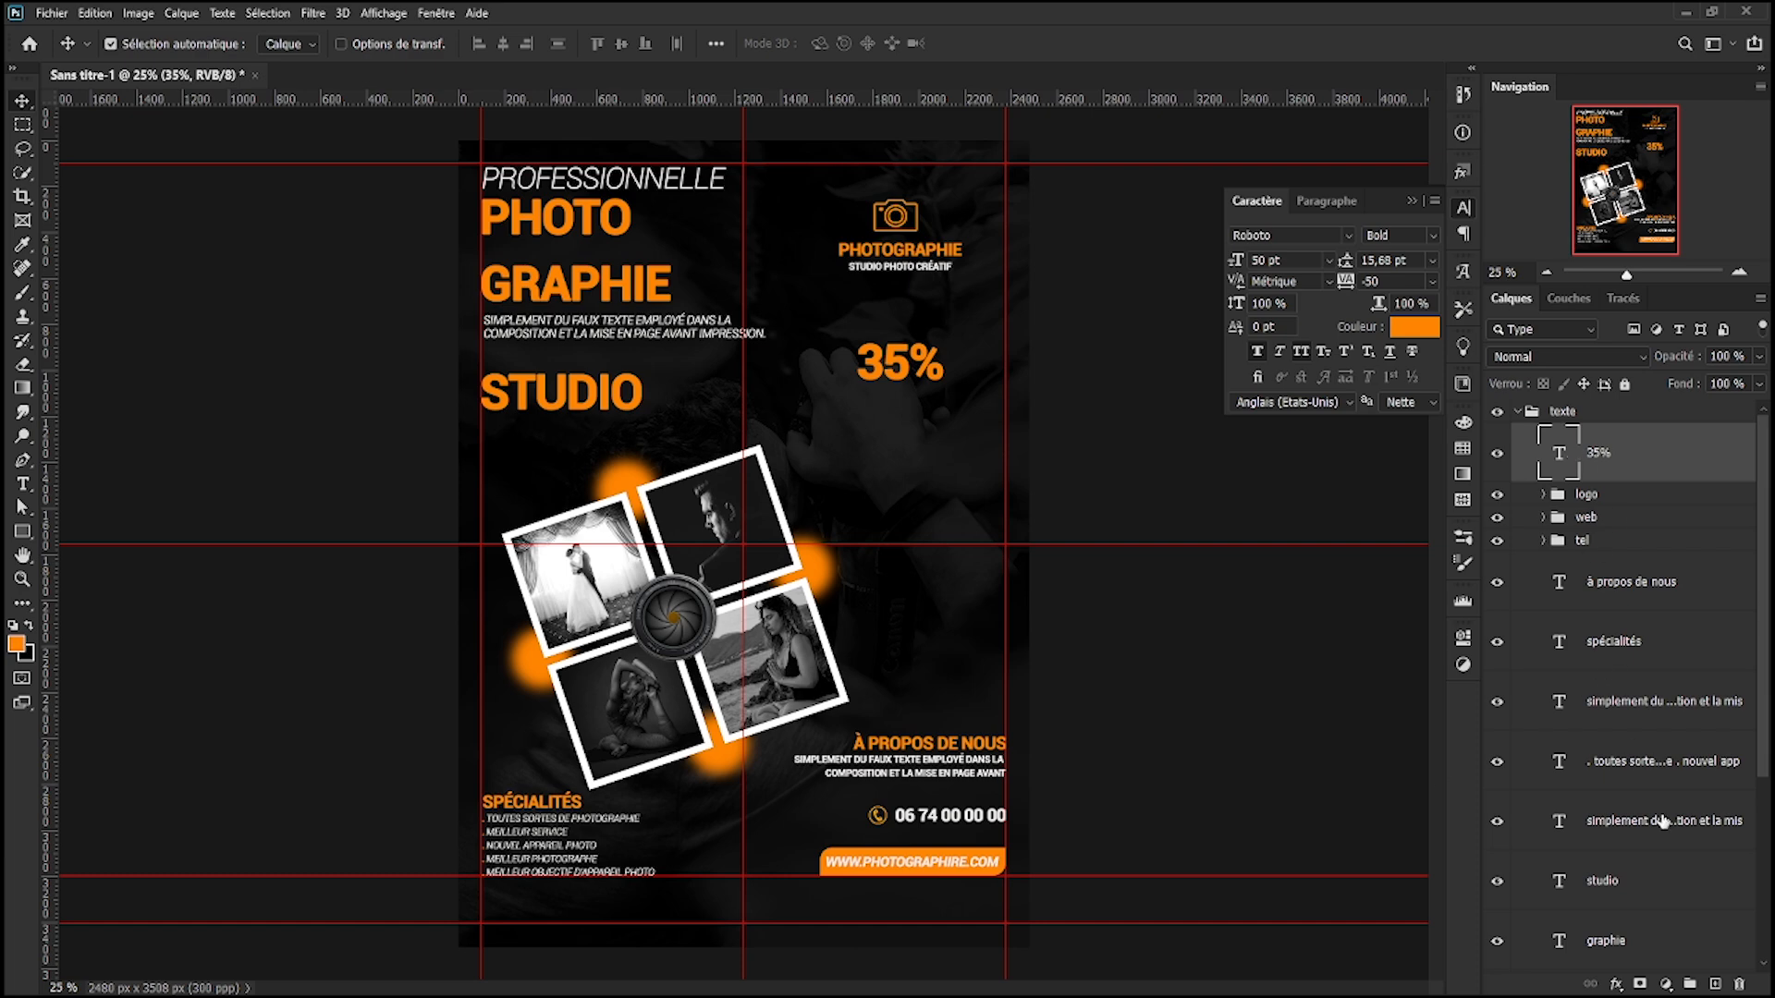
- Duplicate the SPÉCIALITÉS heading above the 35% layer, change it to "sur tous les forfaits" and place it directly beneath 35%
left_click(1645, 647)
key("ctrl+j")
left_click_drag(1652, 653, 1559, 460)
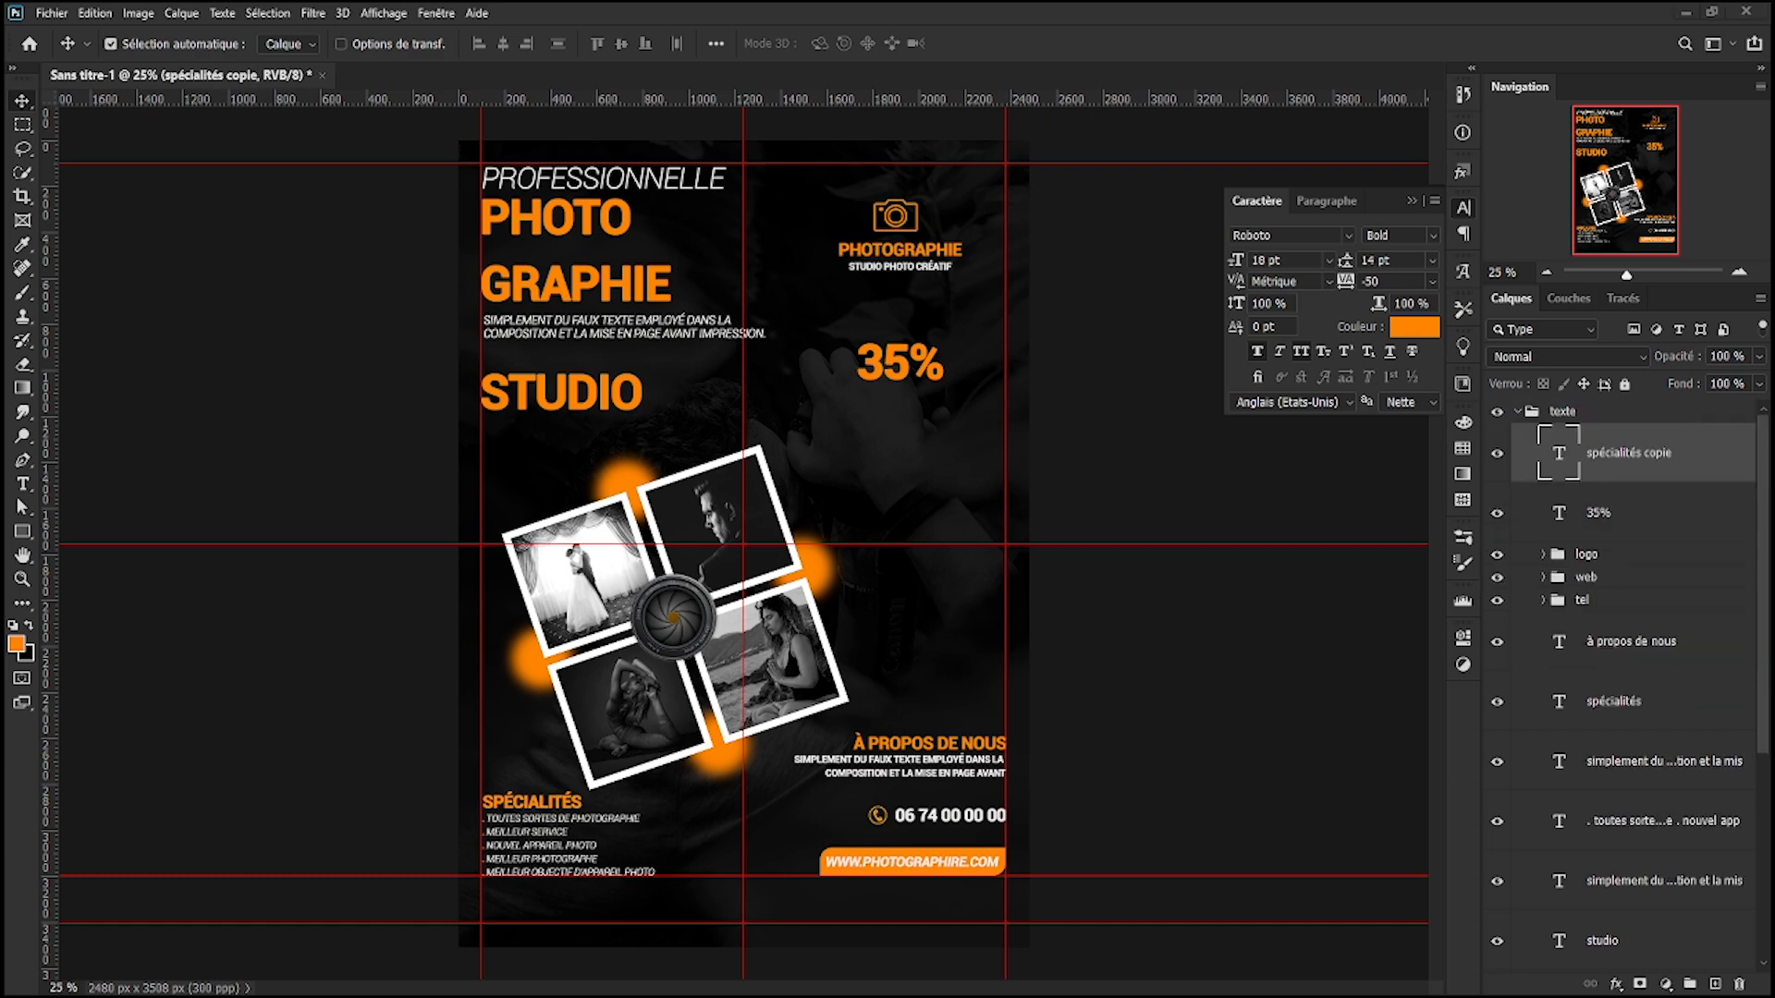
double_click(1559, 453)
type("sur tous les forfaits")
key("ctrl+Return")
key("ctrl+t")
left_click_drag(635, 802, 963, 397)
key("Return")
- Recolour the SUR TOUS LES FORFAITS line with the off-white sampled from the PROFESSIONNELLE title
double_click(1555, 467)
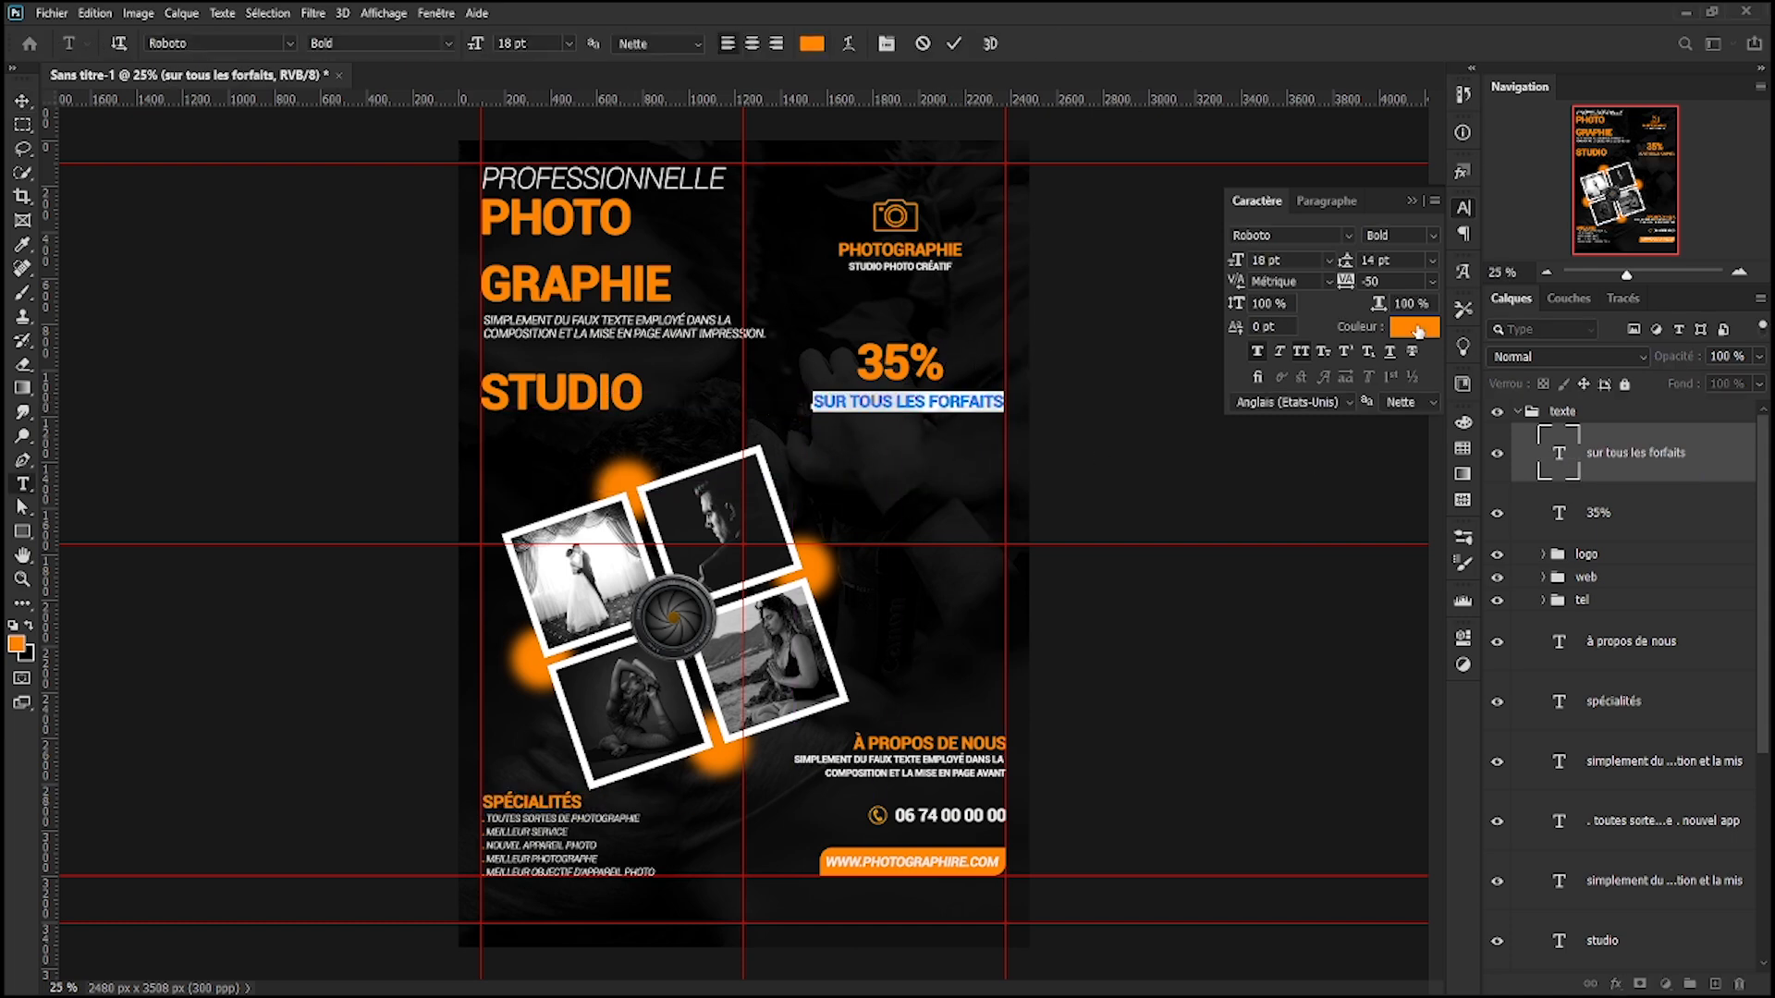
left_click(1415, 328)
left_click(504, 181)
left_click(1655, 388)
key("ctrl+Return")
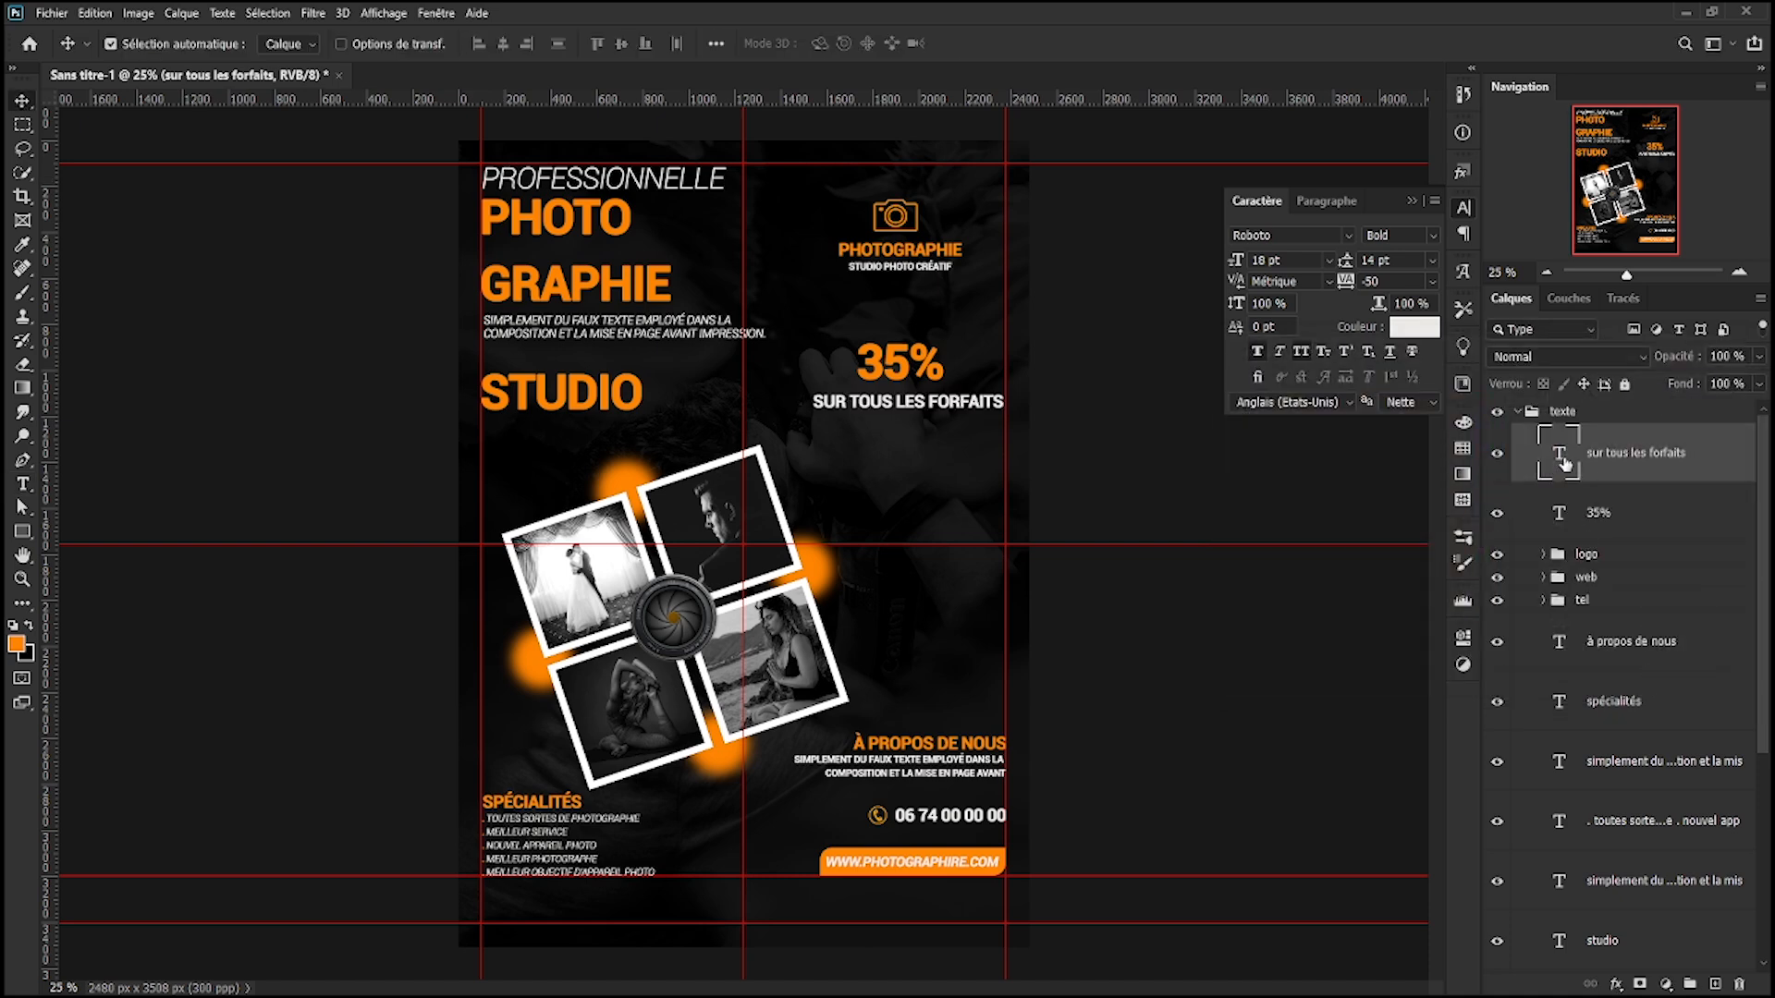
- Reduce the font size of the SUR TOUS LES FORFAITS line and make it bold italic
left_click(1434, 260)
left_click(1381, 382)
double_click(1567, 467)
left_click(1328, 261)
left_click(1298, 414)
left_click(1433, 235)
left_click(1407, 472)
key("ctrl+Return")
- Reposition SUR TOUS LES FORFAITS close beneath 35%, ending at the right margin guide, and align the left edges of both lines
key("ctrl+t")
left_click_drag(946, 405, 880, 378)
key("Return")
left_click(1589, 524)
key("ctrl+t")
key("Return")
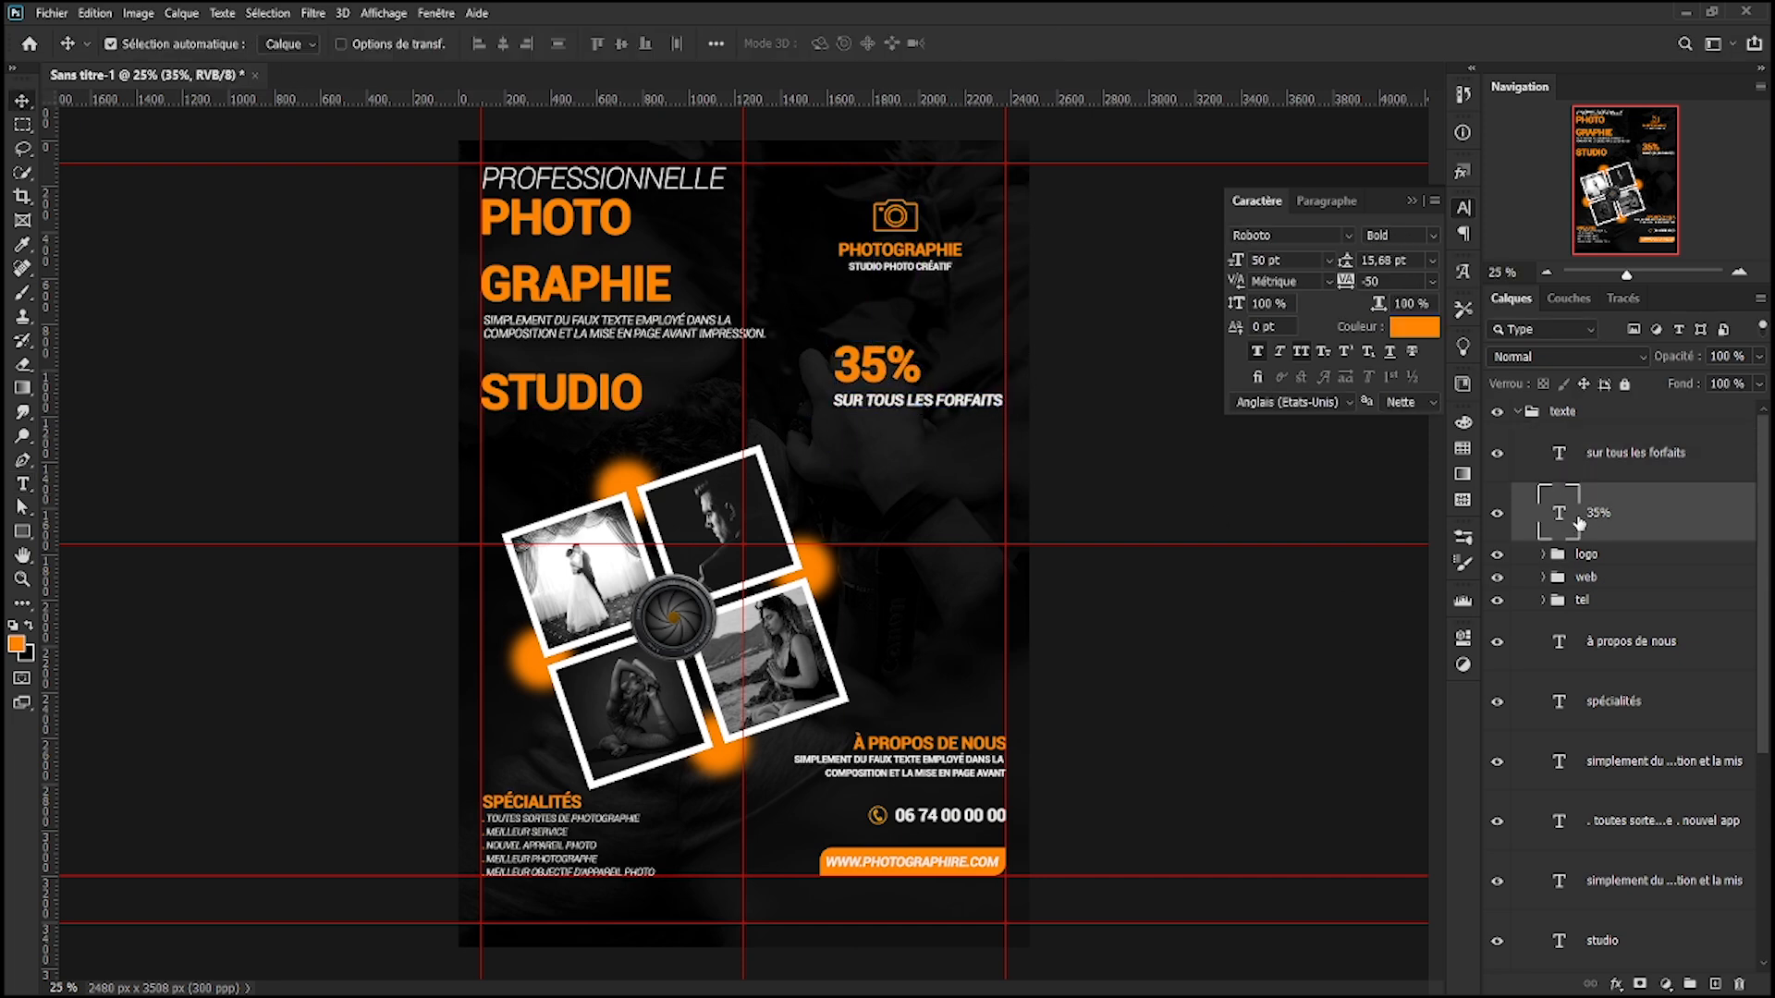
- Move the 35% and SUR TOUS LES FORFAITS lines down together, farther from the logo and level with the STUDIO title
left_click(1601, 457, "shift")
left_click(71, 48)
left_click(82, 43)
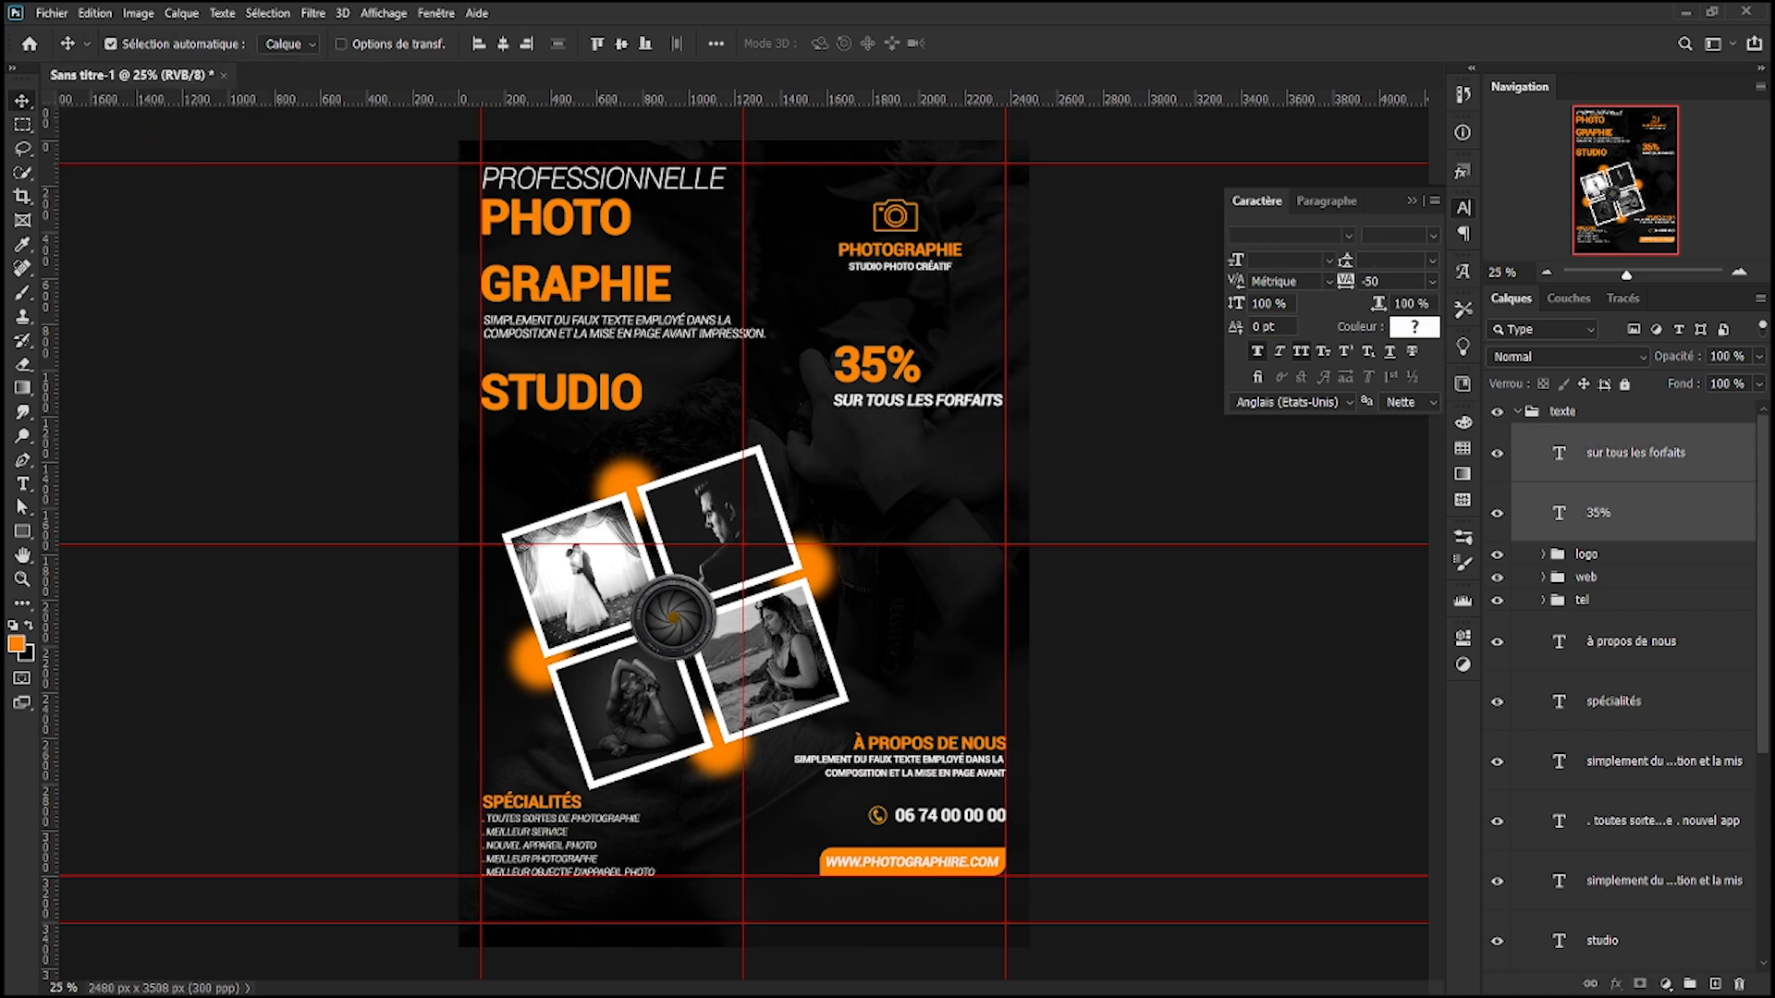
left_click_drag(898, 372, 898, 399)
key("shift+Down")
key("shift+Down")
- Group the 35% and SUR TOUS LES FORFAITS layers and name the group 35%
key("ctrl+g")
double_click(1596, 434)
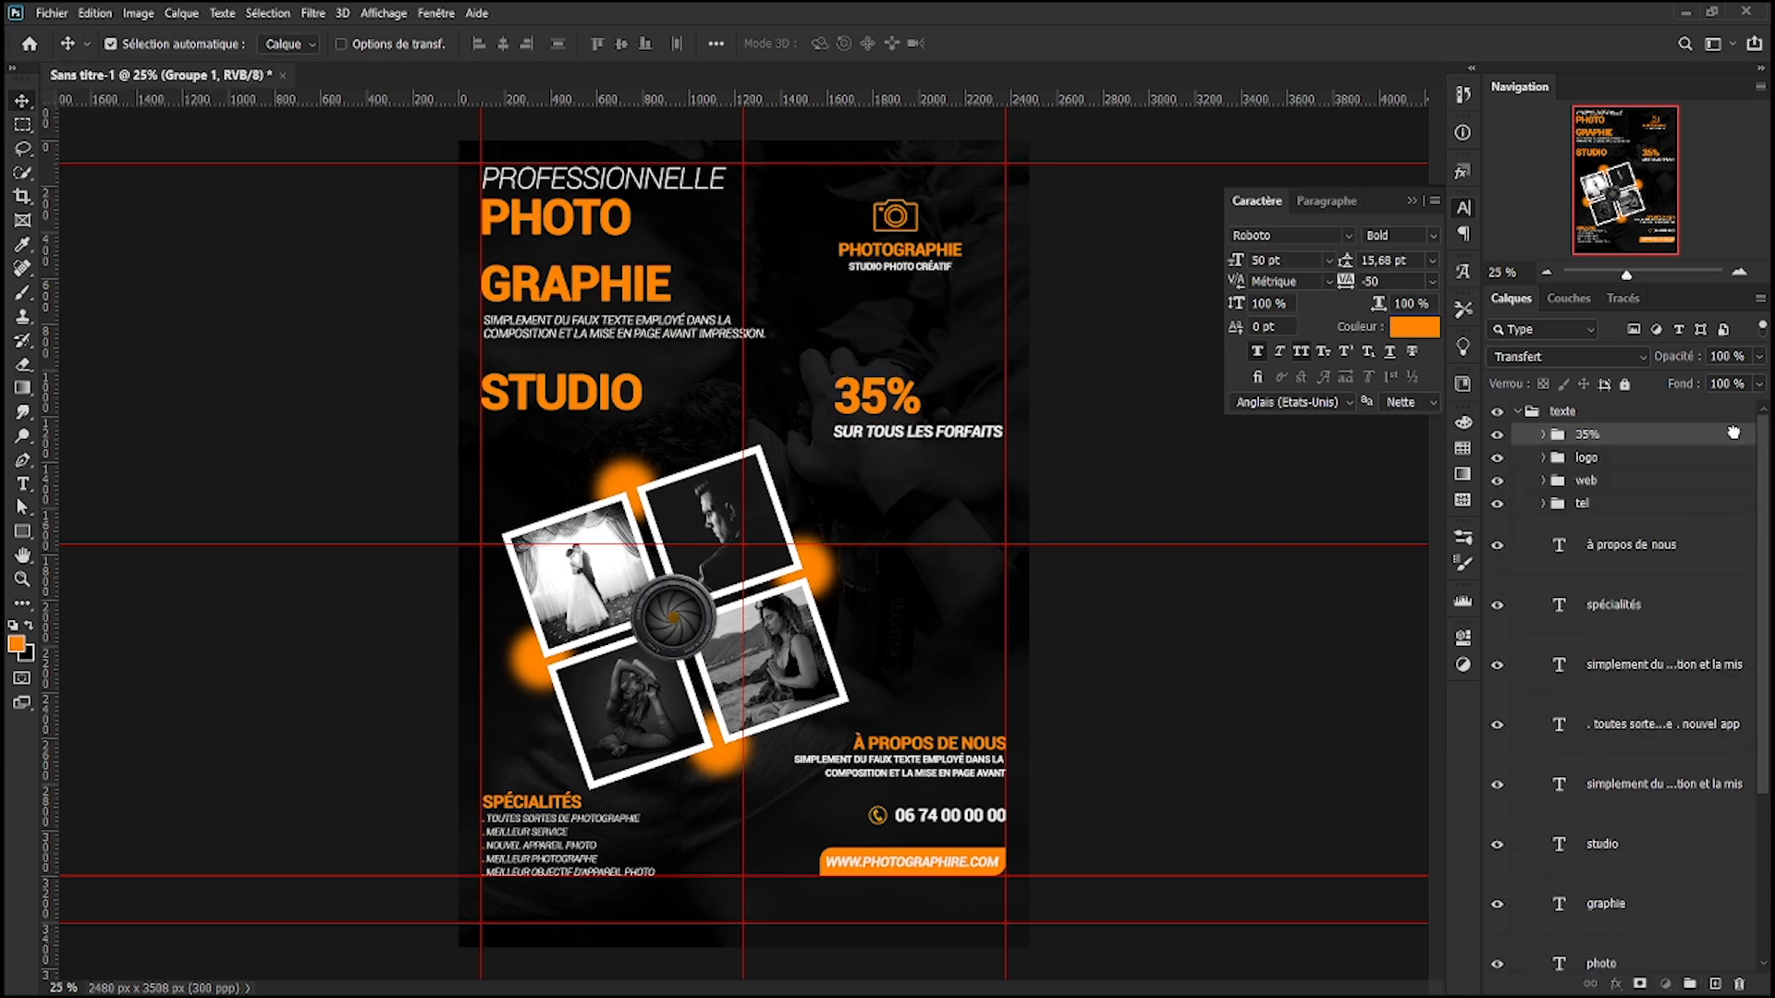
type("35%")
- Collapse the texte group, add an empty layer above the background photo in the back group and choose the Brush tool
left_click(1519, 413)
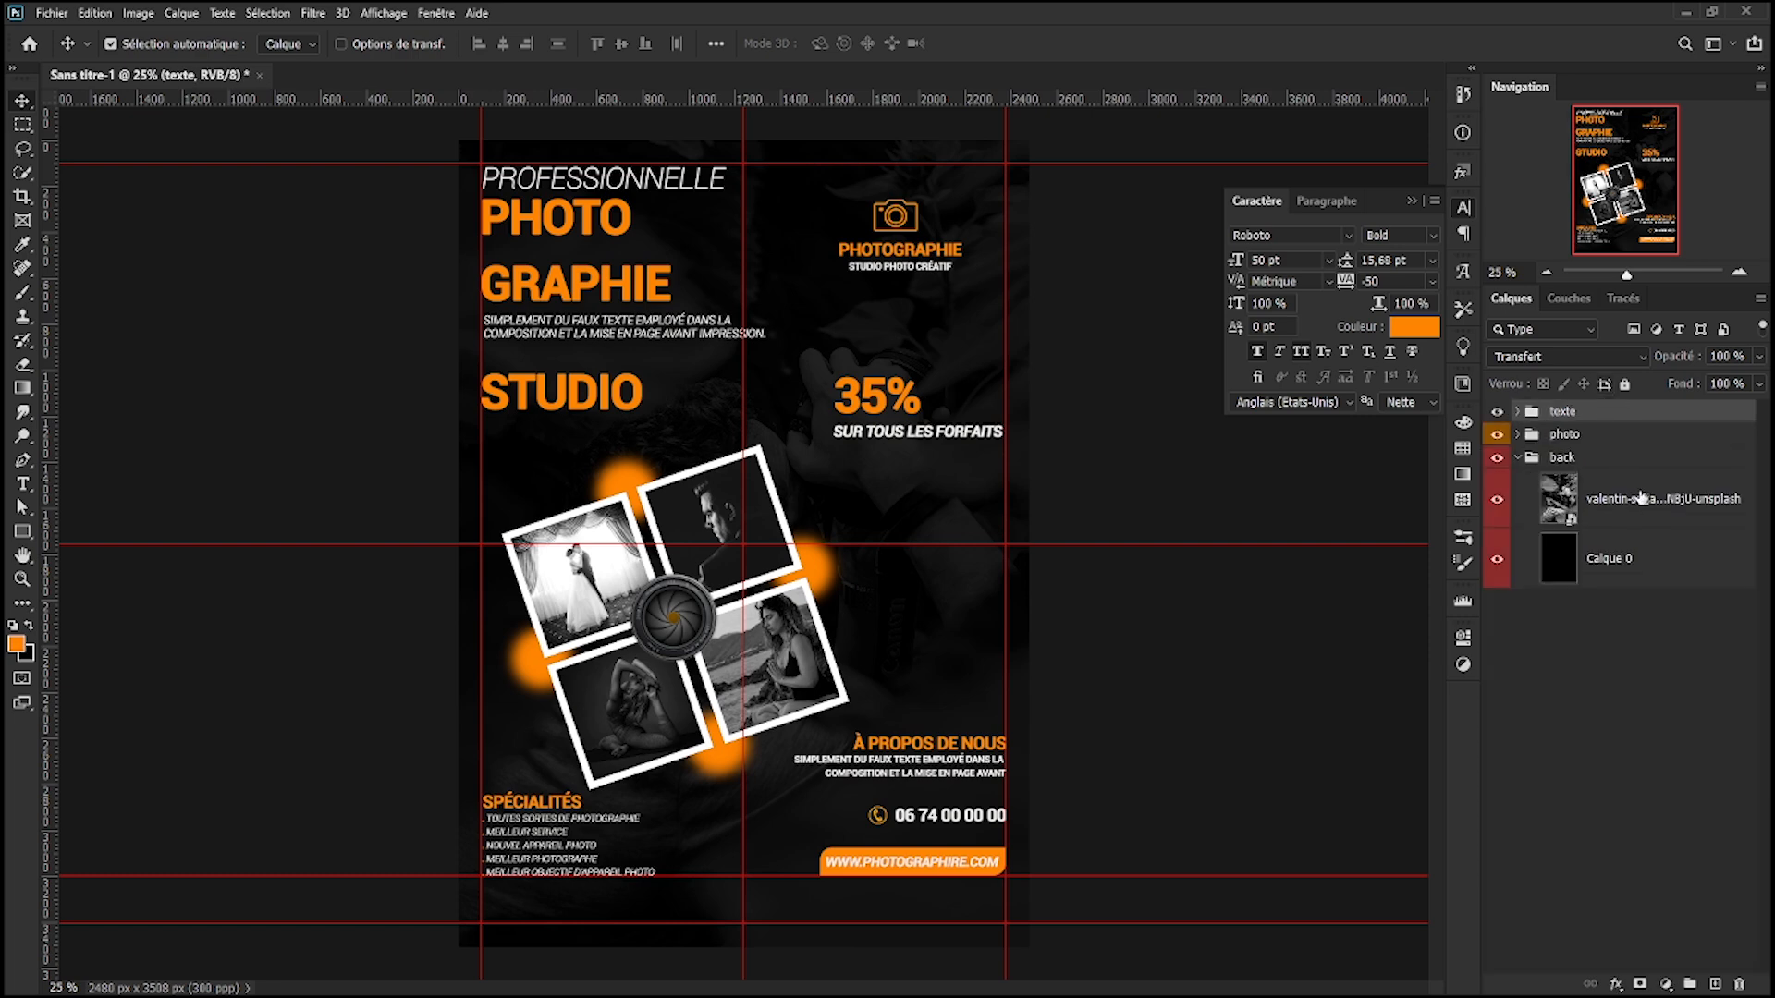
left_click(1641, 499)
key("ctrl+shift+alt+n")
left_click(23, 294)
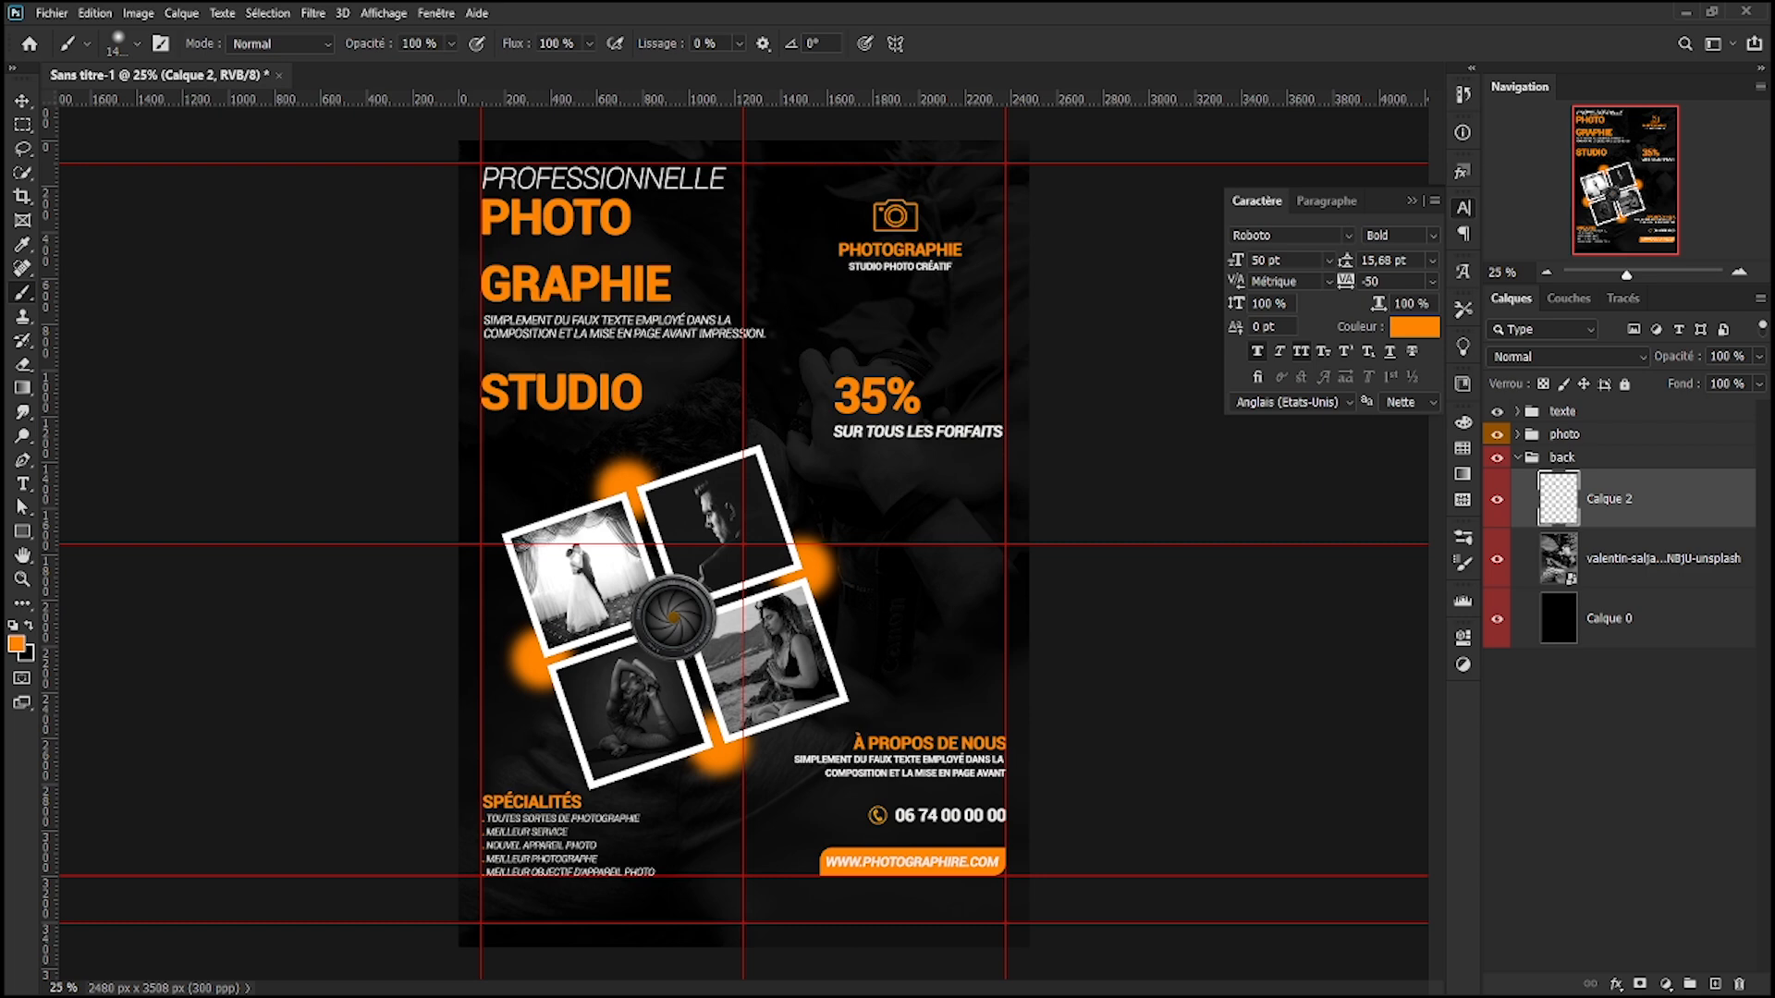
left_click(1100, 915)
left_click(490, 190)
left_click_drag(1682, 358, 1606, 358)
left_click_drag(1681, 522, 1743, 985)
- On a new layer above the background photo, paint orange glows in the lower-left and upper-right flyer corners at 21% opacity and hide the guides
left_click(1715, 984)
left_click(492, 884)
left_click(951, 208)
left_click_drag(1683, 358, 1615, 348)
key("ctrl+h")
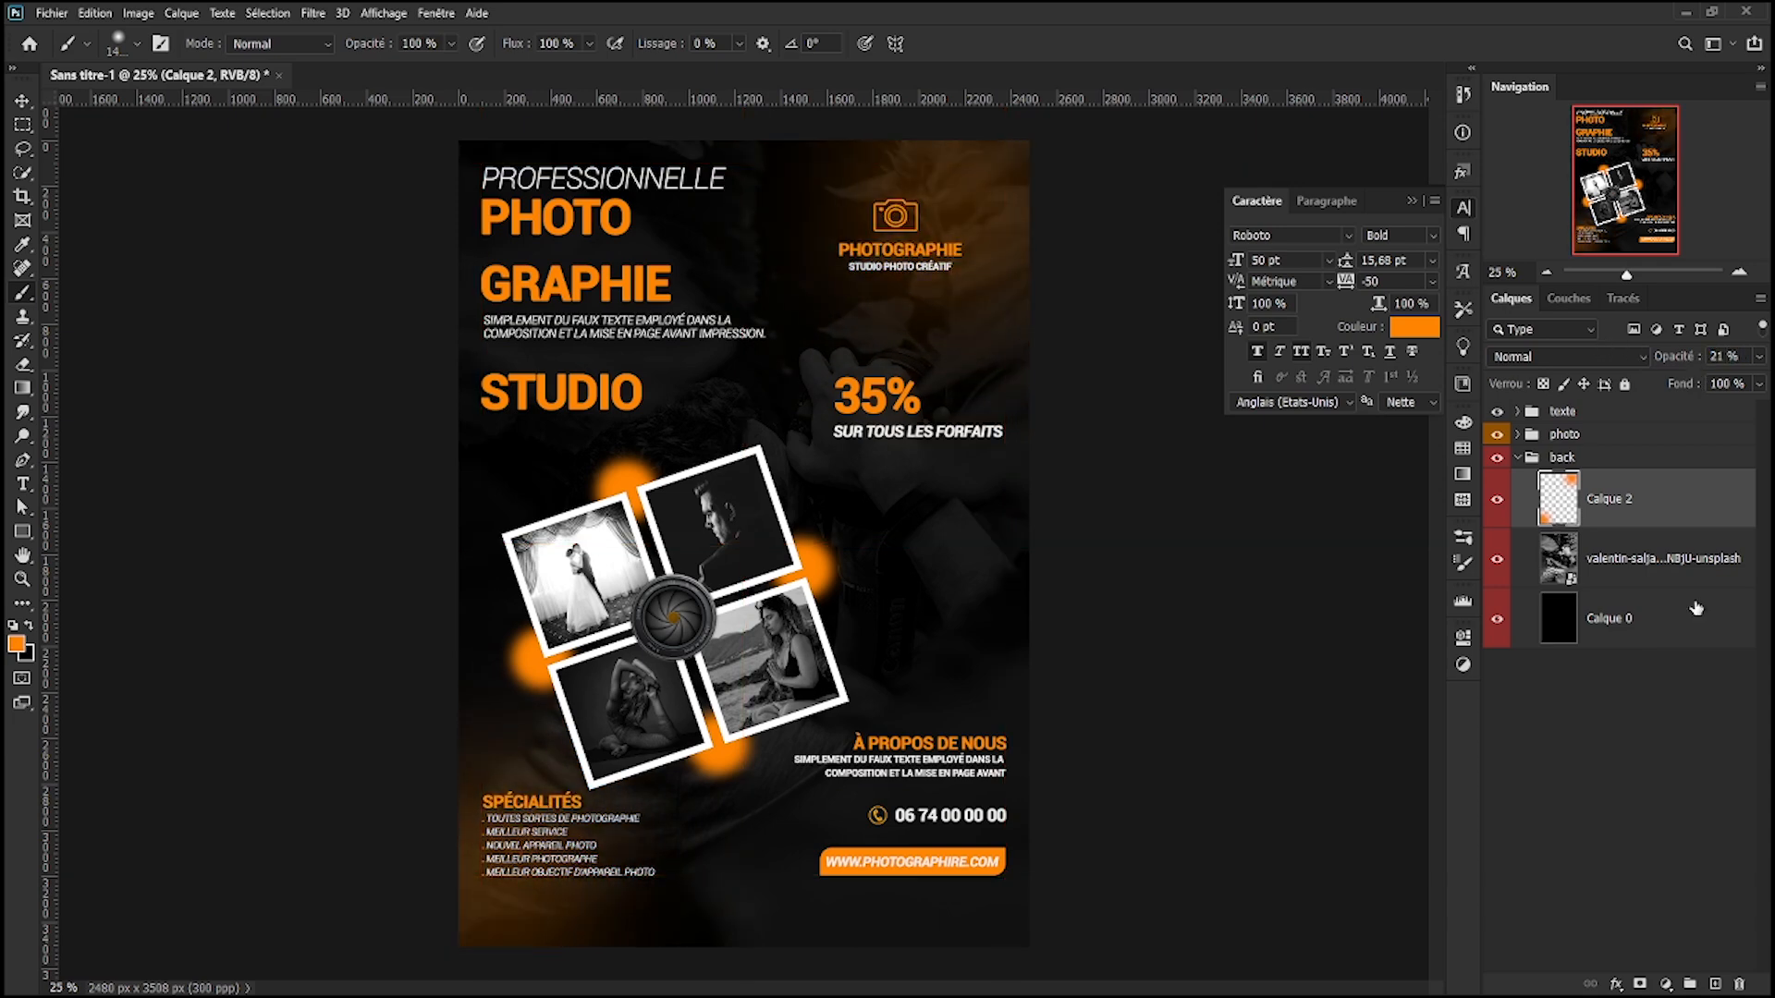
- Raise the opacity of the orange glow at the centre of the camera lens, inside the photo group's obj subgroup
left_click(1562, 434)
left_click(1517, 434)
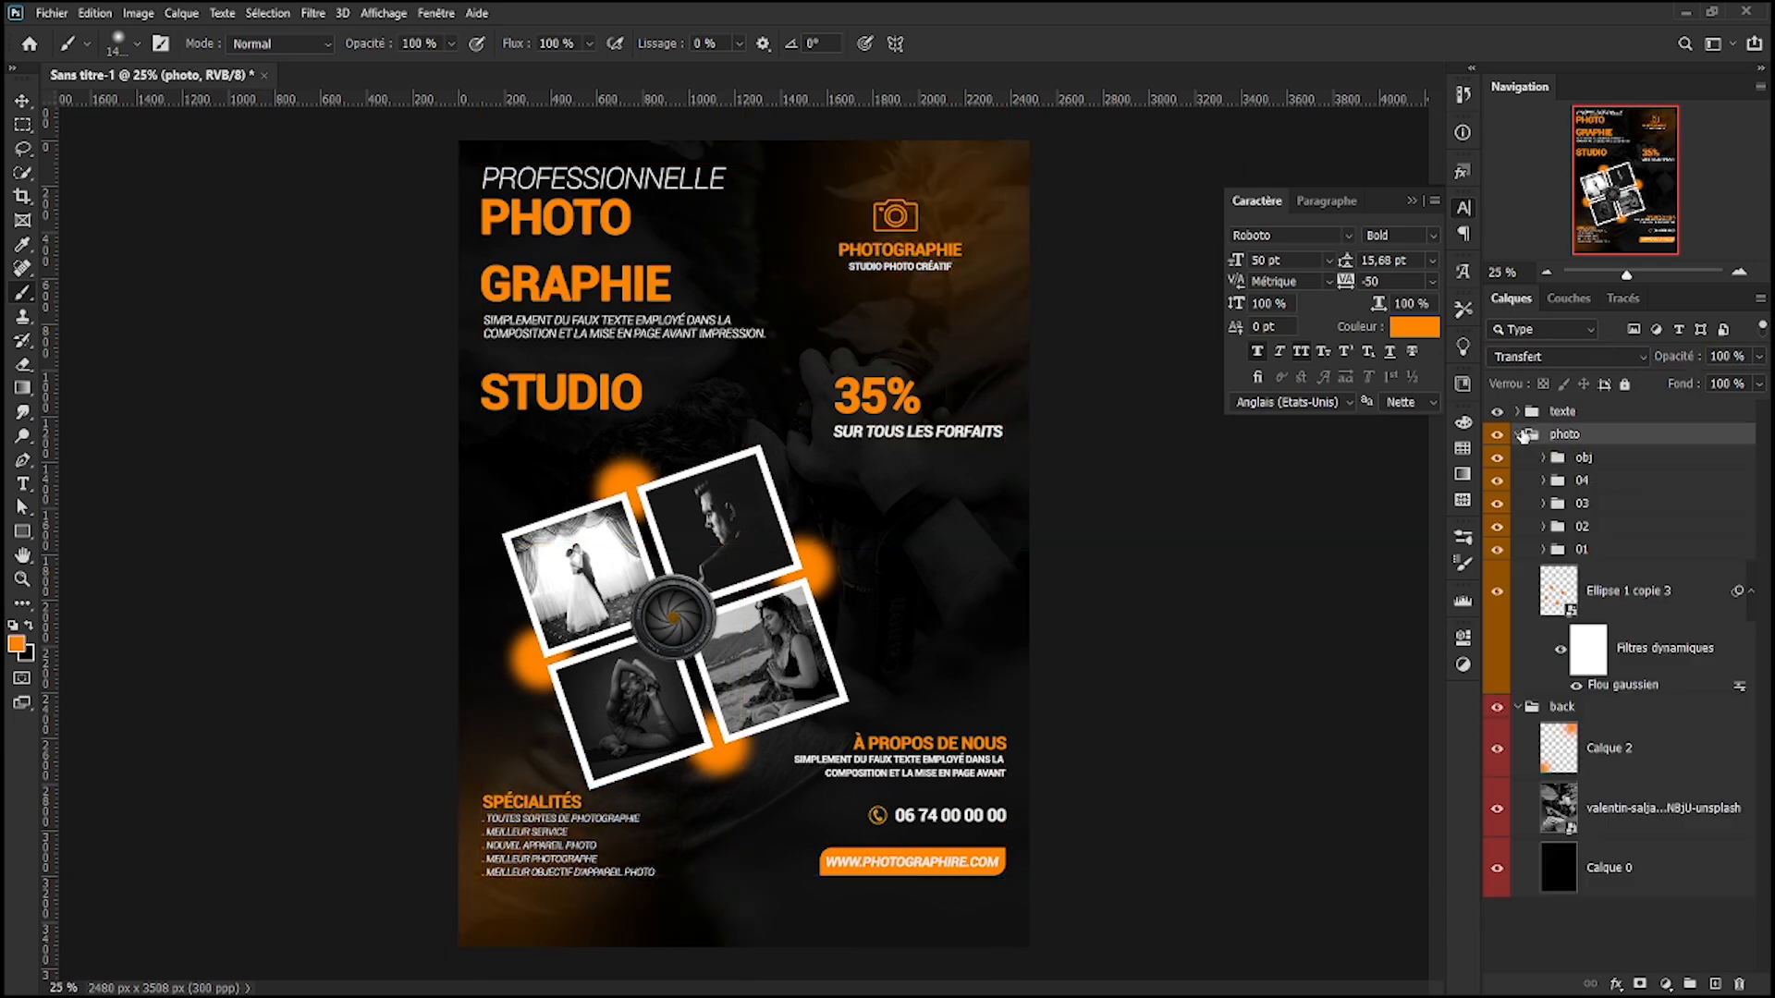
left_click(1543, 458)
left_click(1498, 618)
left_click(1498, 619)
left_click(1625, 559)
left_click(1673, 359)
left_click_drag(1707, 360, 1735, 617)
left_click(1517, 434)
- Stamp all visible layers into a new merged layer above the texte group
left_click(1607, 415)
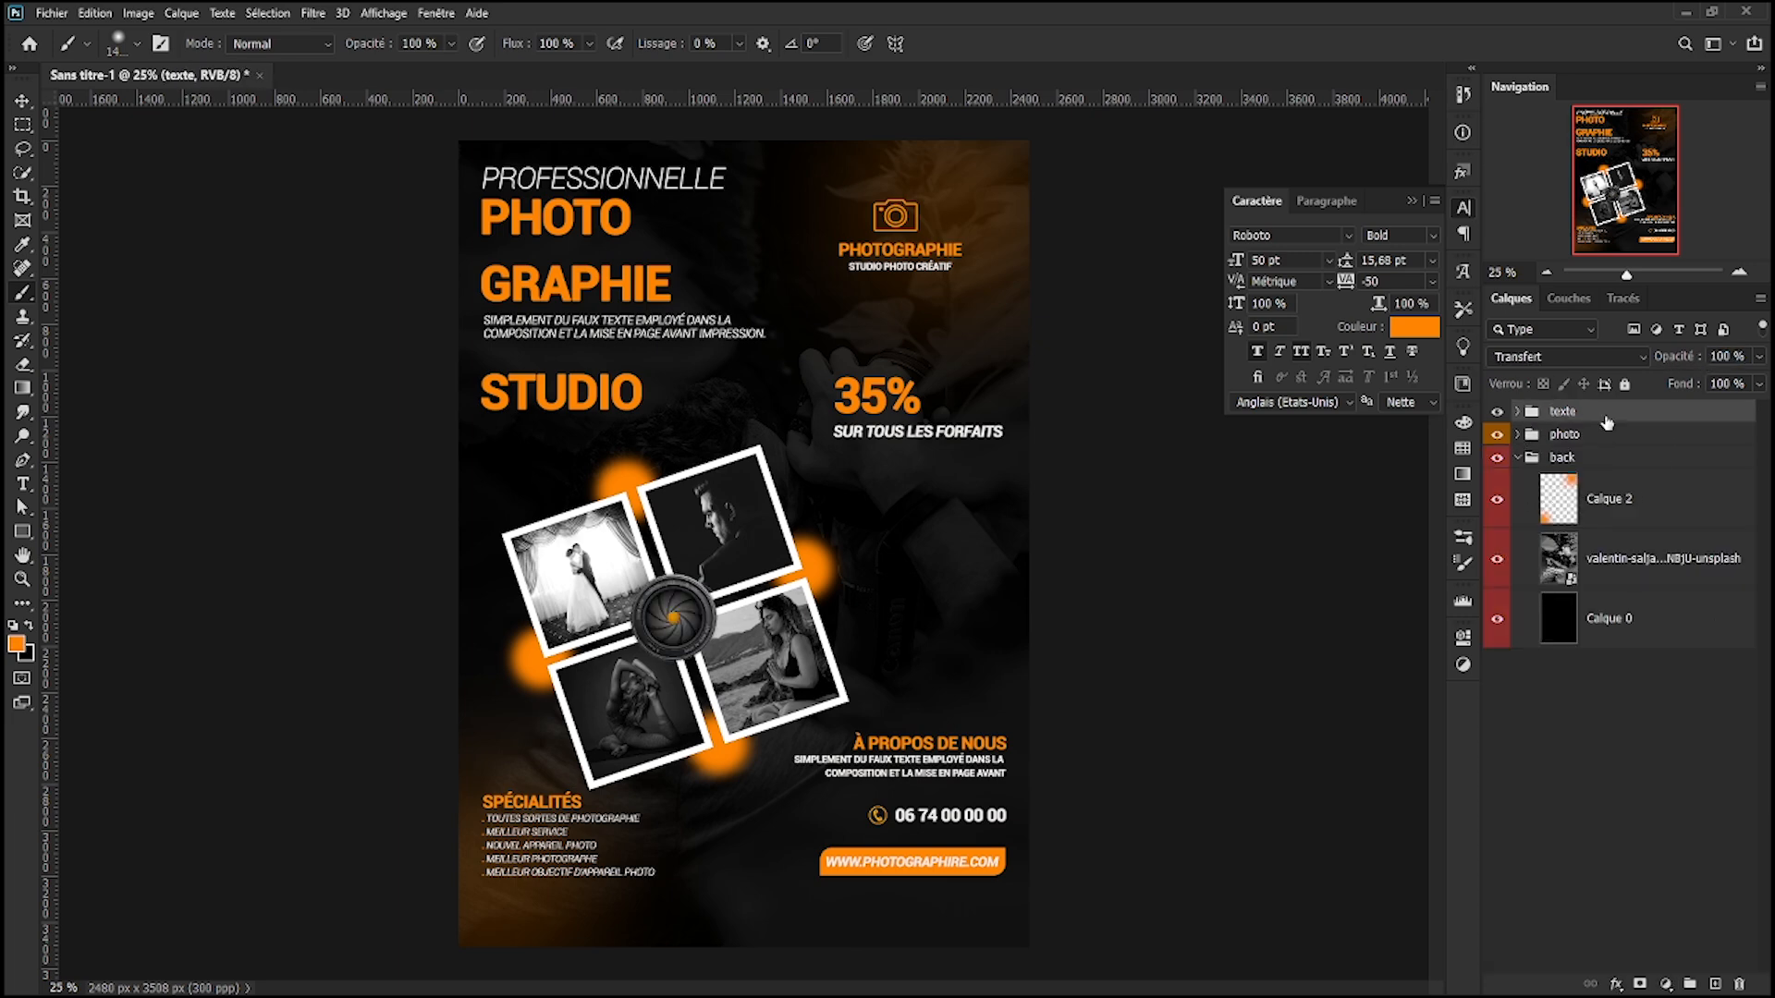
key("ctrl+shift+alt+e")
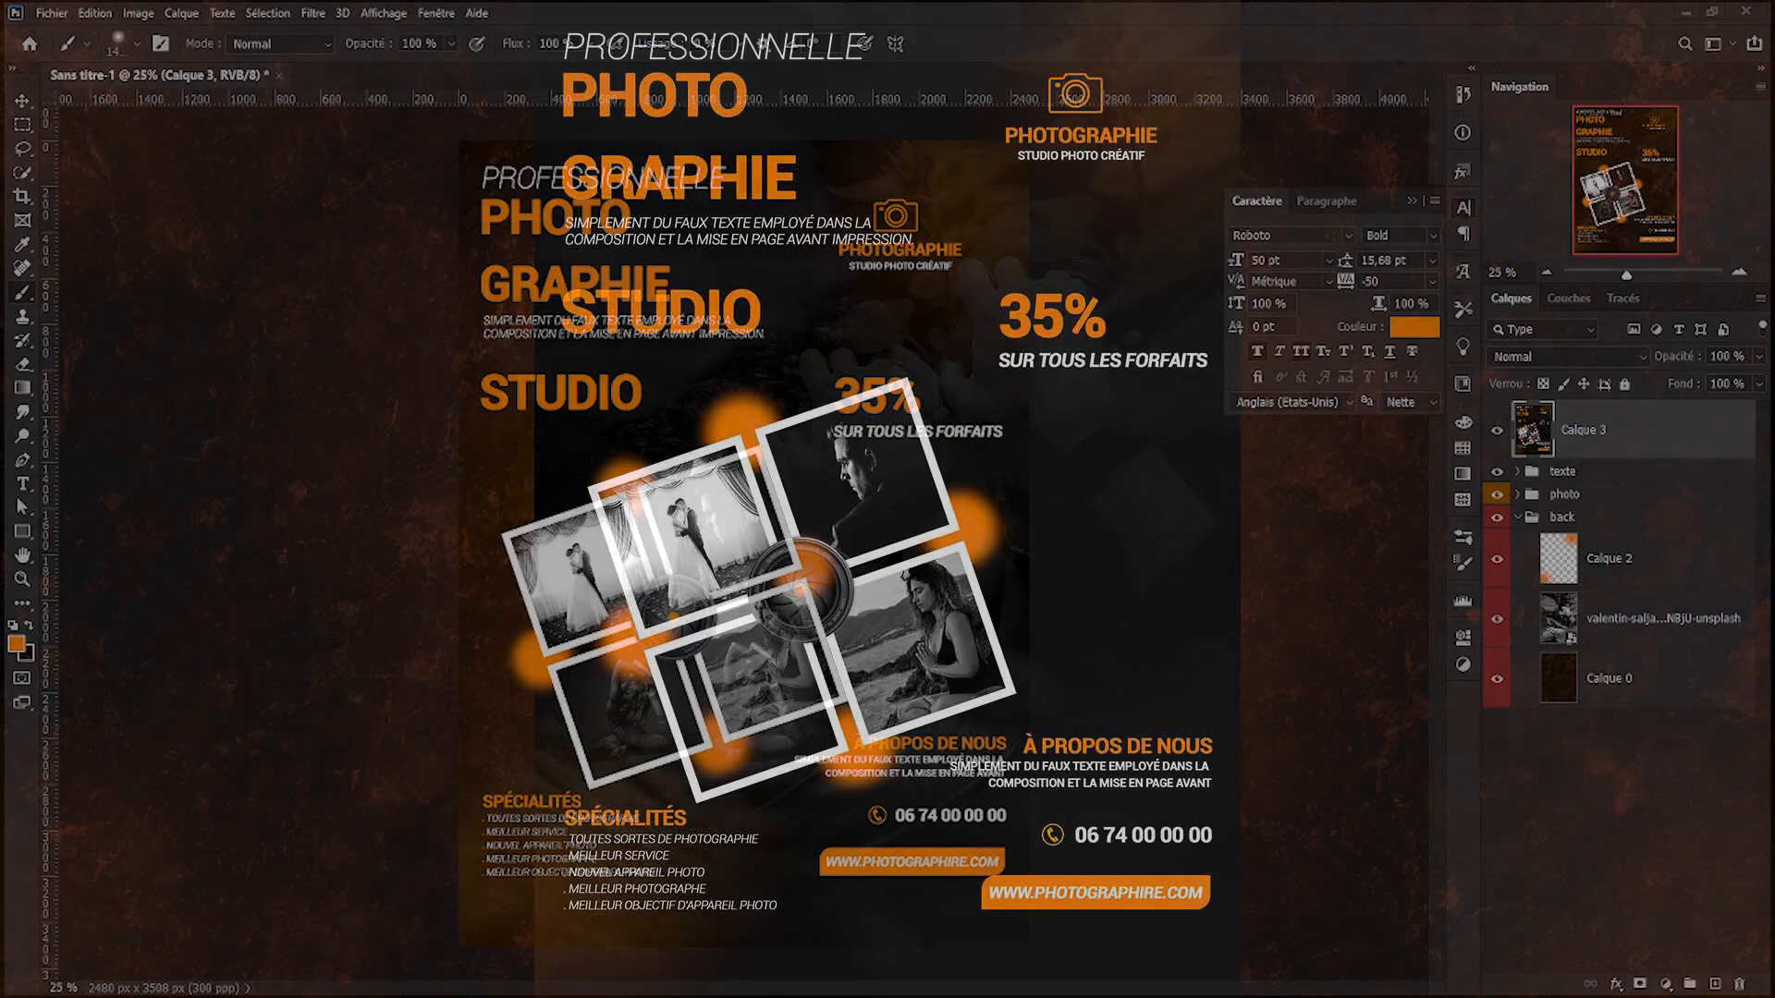